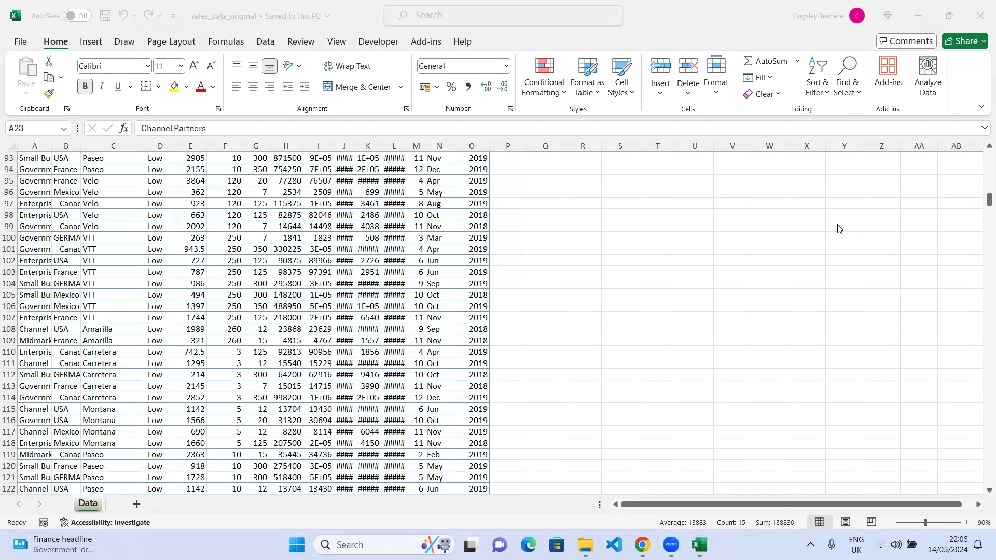
Scroll through the sales data table to examine its cramped rows, narrow columns and blank rows.
scroll(397, 179, up, 20)
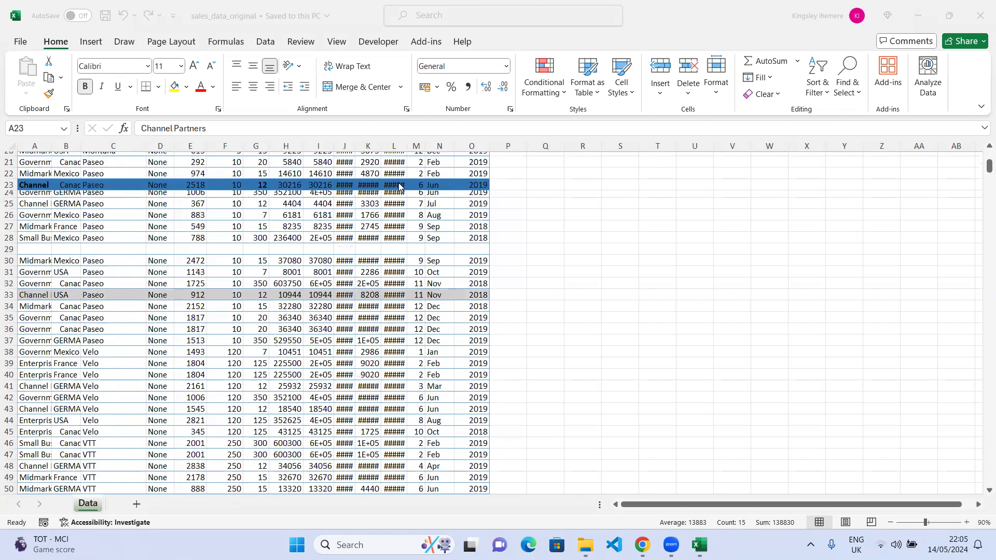
scroll(399, 185, up, 6)
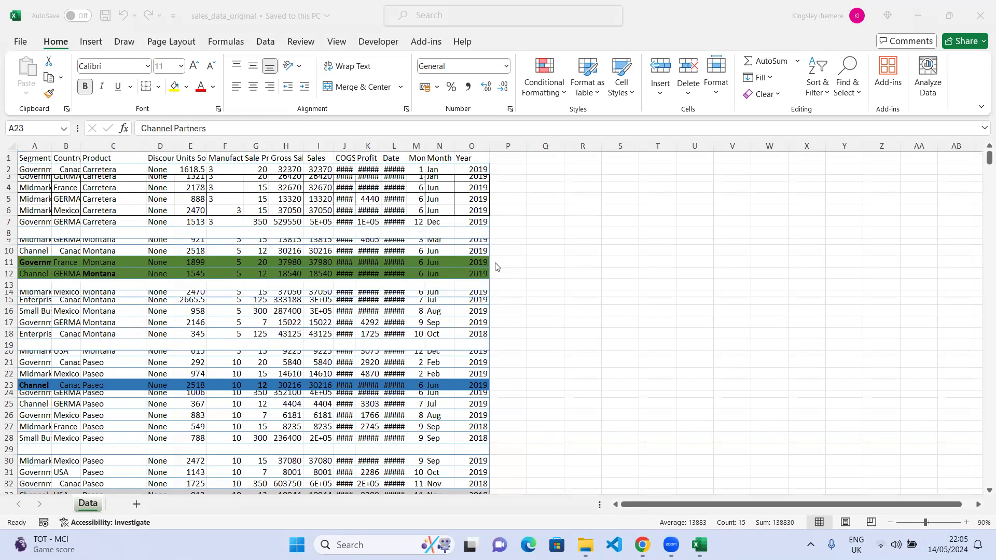
scroll(315, 360, down, 4)
scroll(314, 360, up, 4)
click(167, 194)
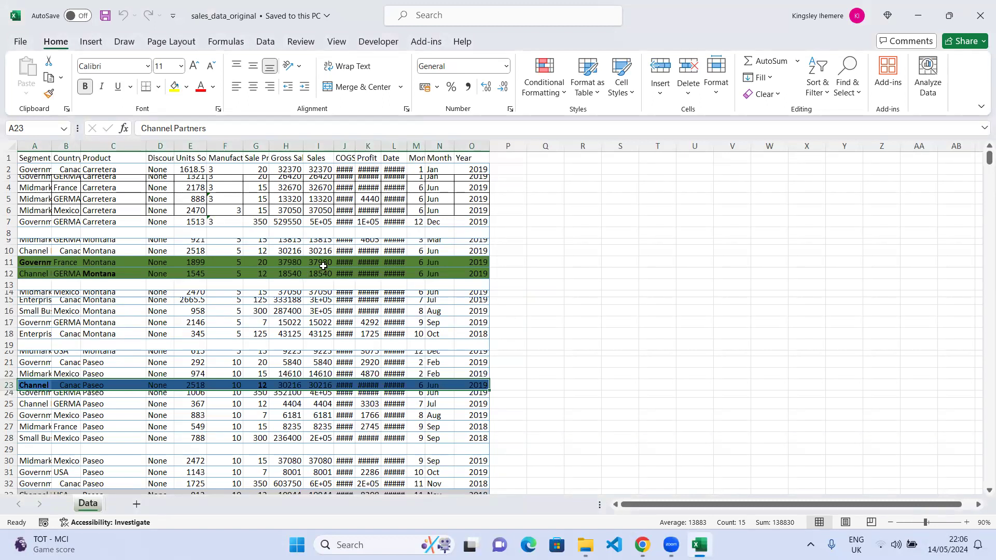
scroll(328, 270, down, 13)
scroll(328, 270, down, 3)
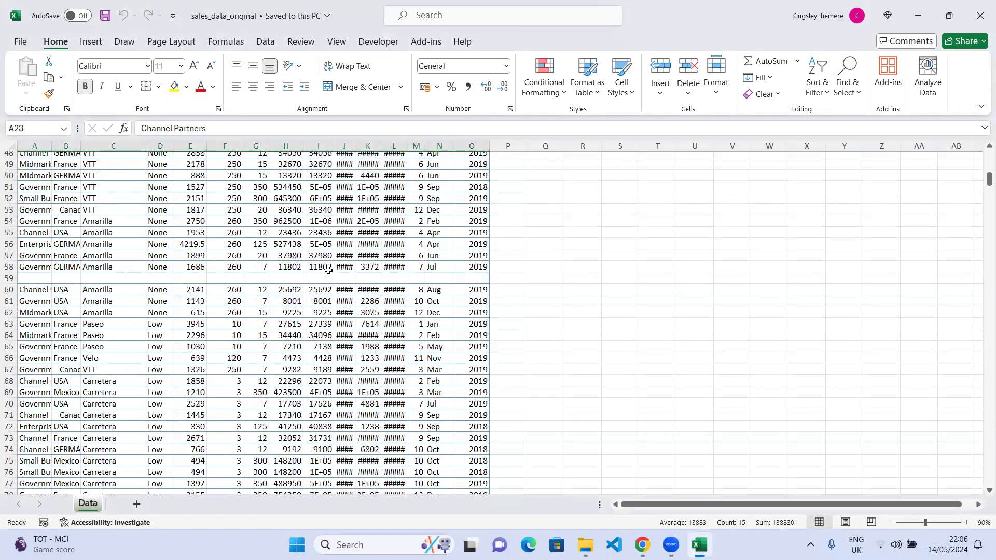
scroll(328, 271, down, 9)
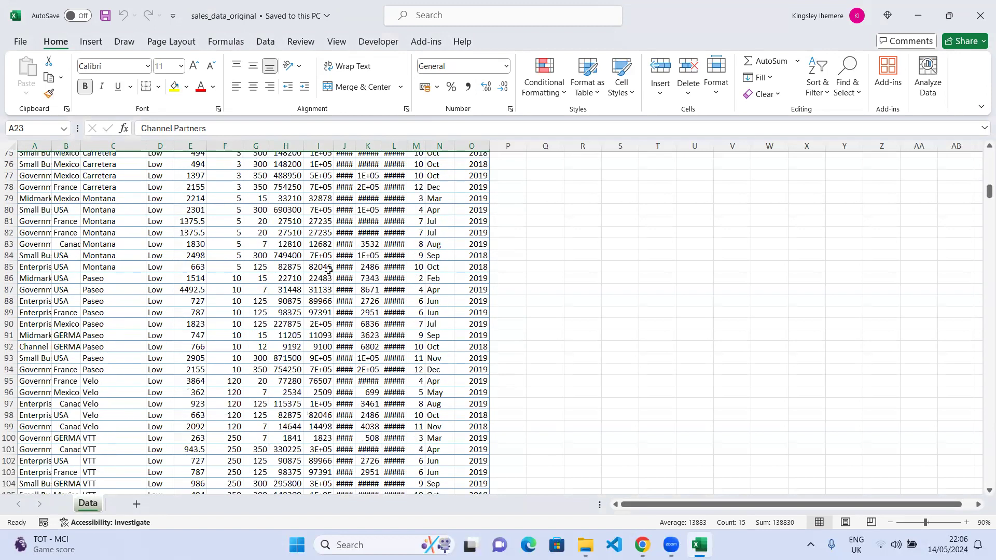
scroll(328, 271, up, 20)
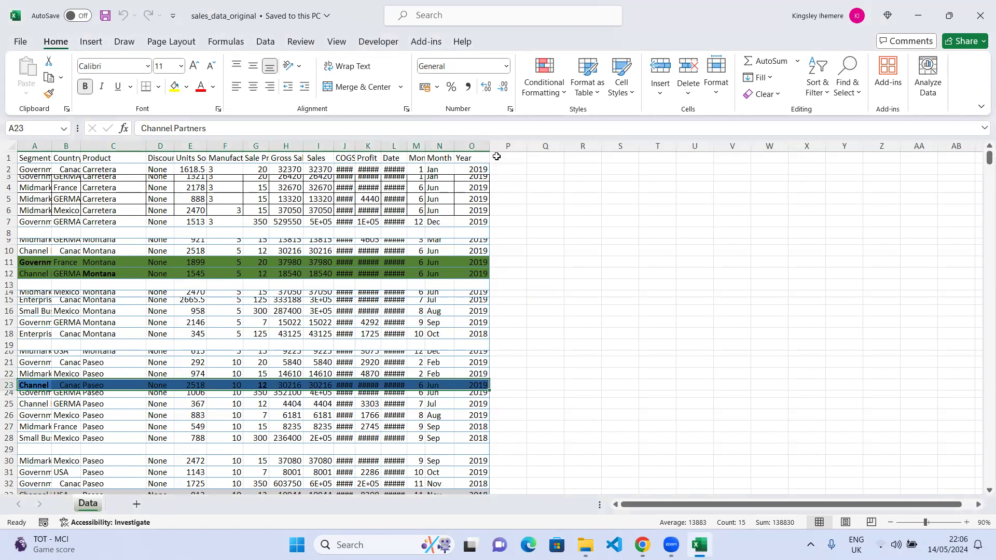
click(471, 146)
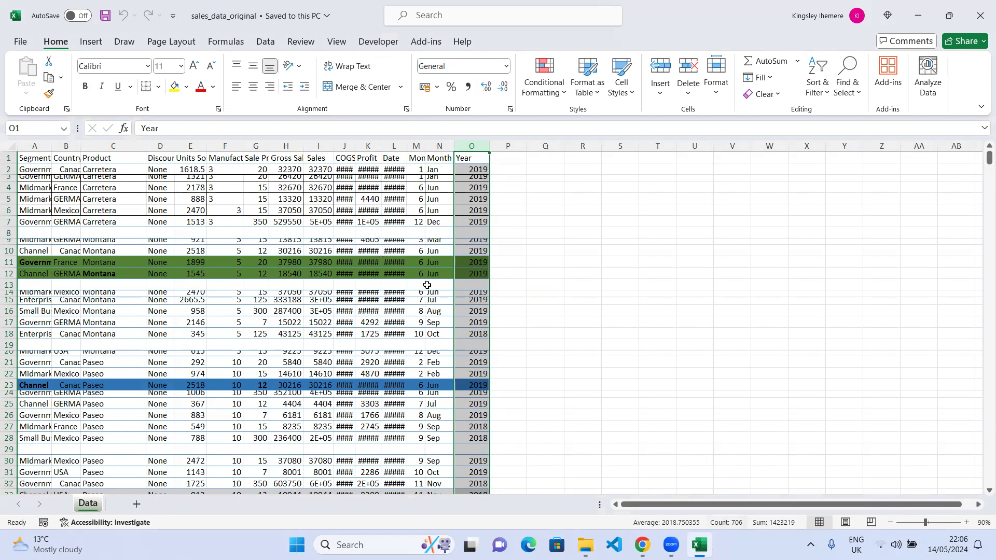
click(393, 219)
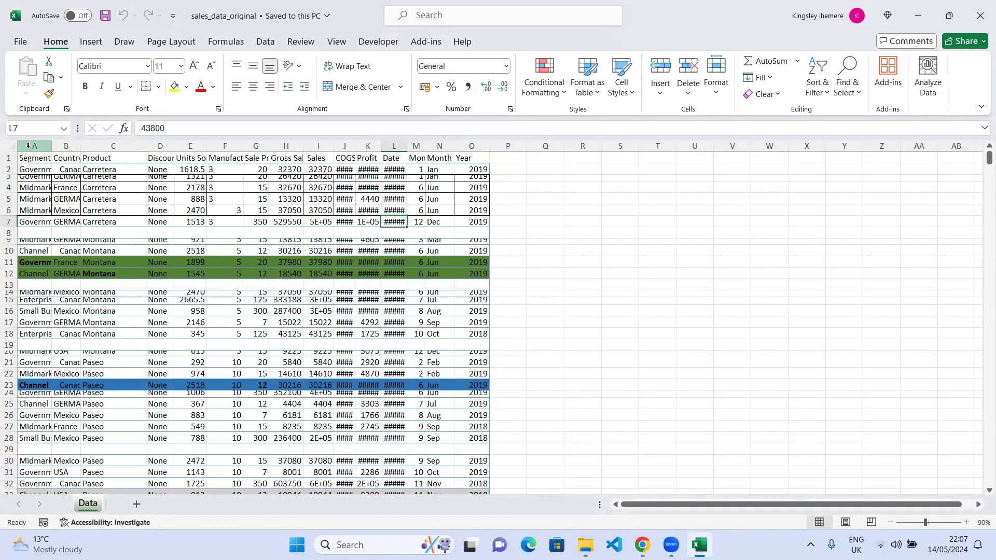
Select columns A to O and apply AutoFit Row Height to them.
drag(28, 145, 472, 162)
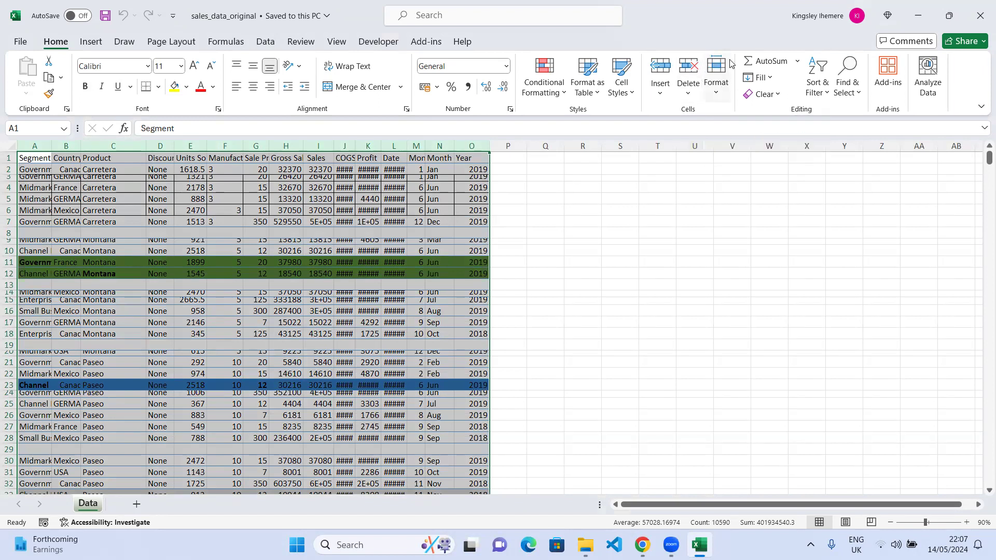
click(715, 97)
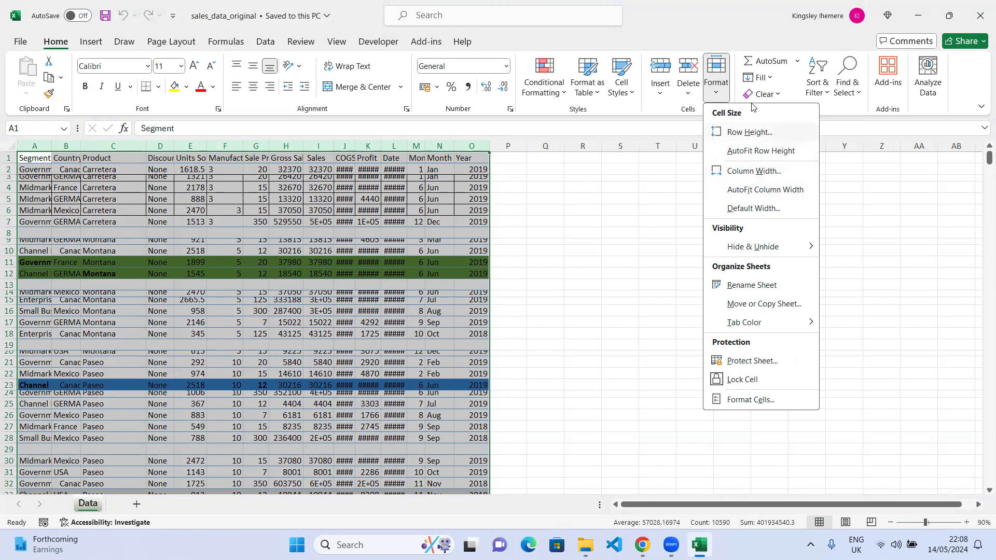
click(717, 94)
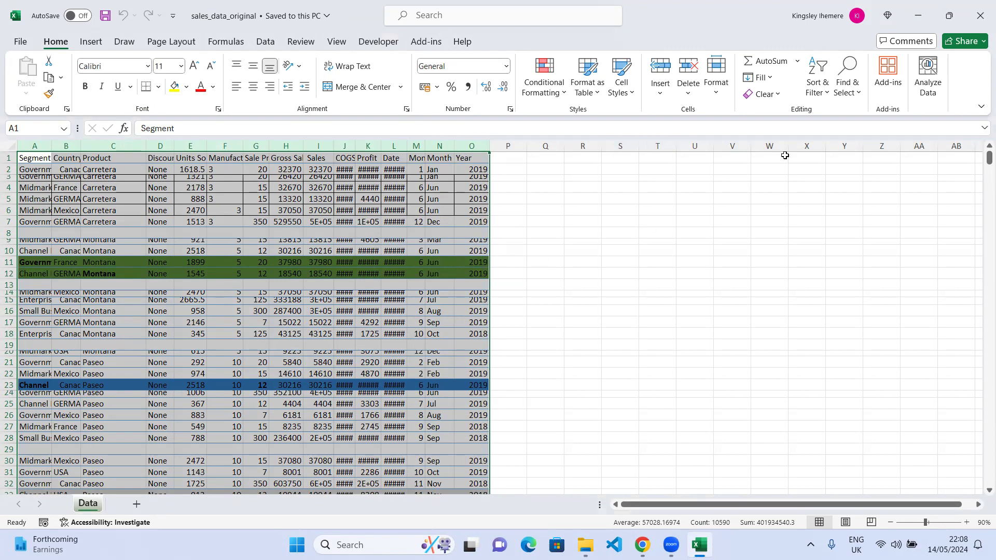
click(715, 93)
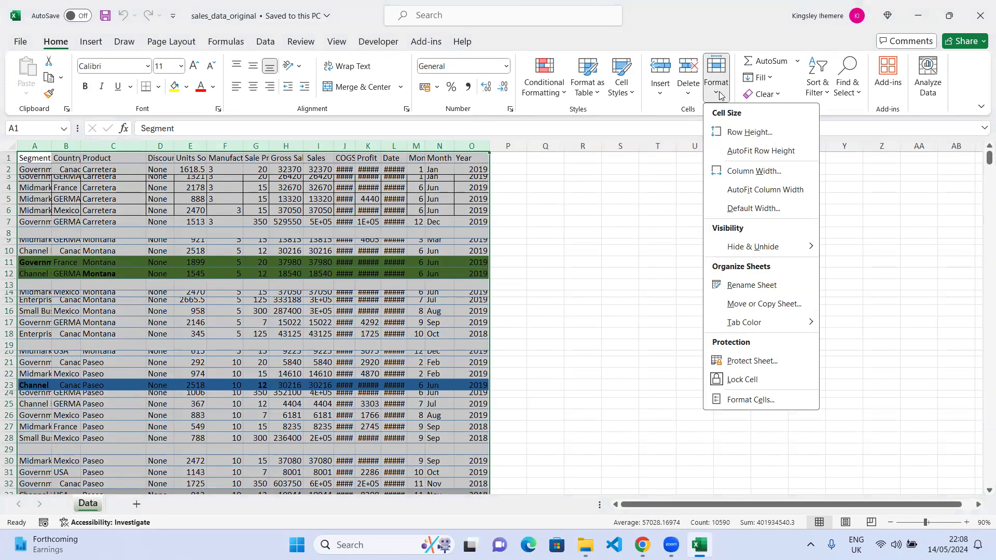
click(751, 155)
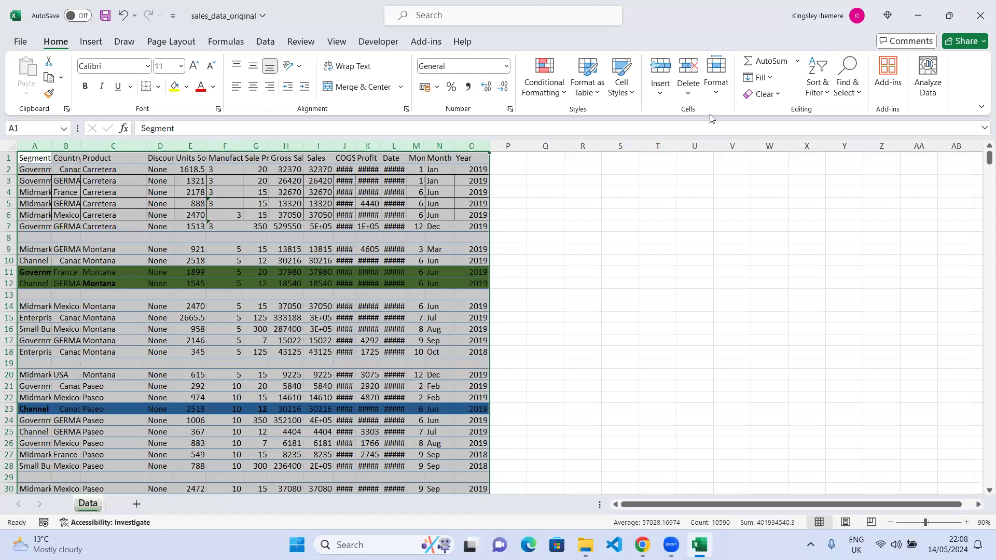
Apply AutoFit Column Width to the selected columns A to O.
click(722, 97)
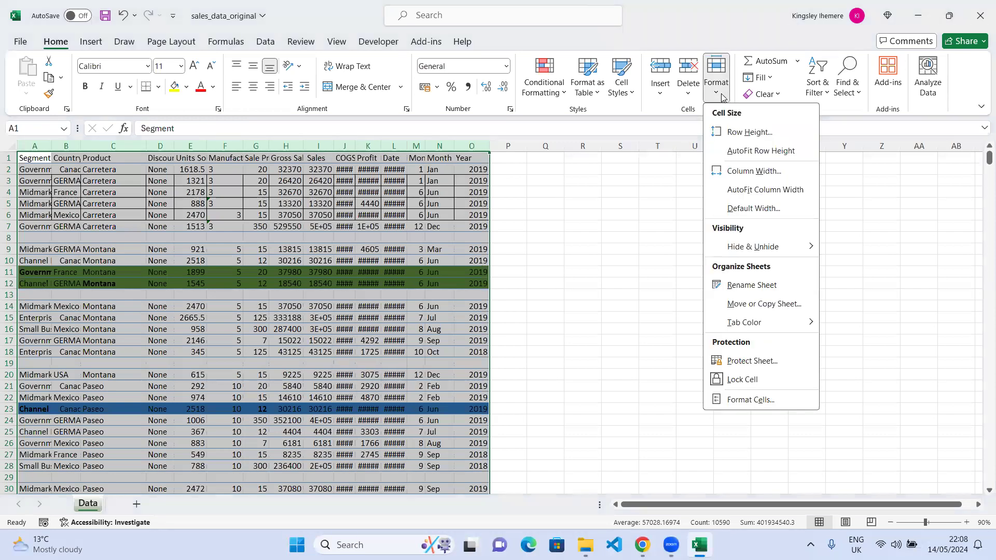
click(755, 198)
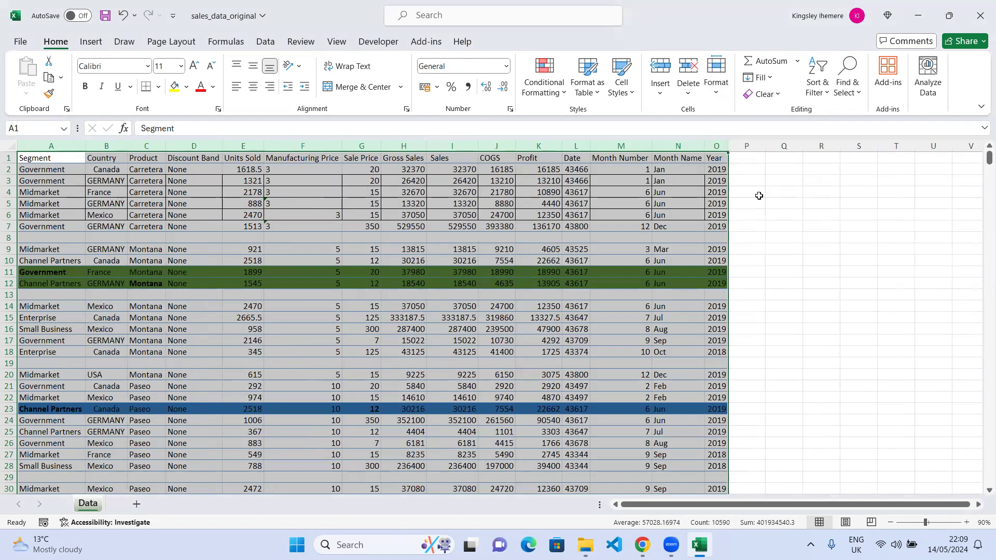
click(767, 246)
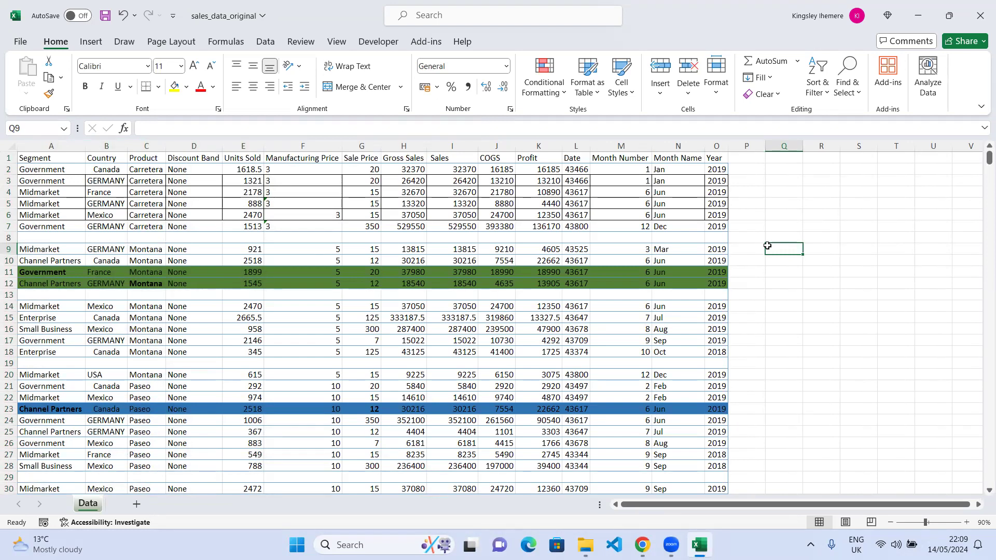
Undo the column width change and reapply AutoFit Row Height to the selected data.
key(ctrl+a)
key(ctrl+z)
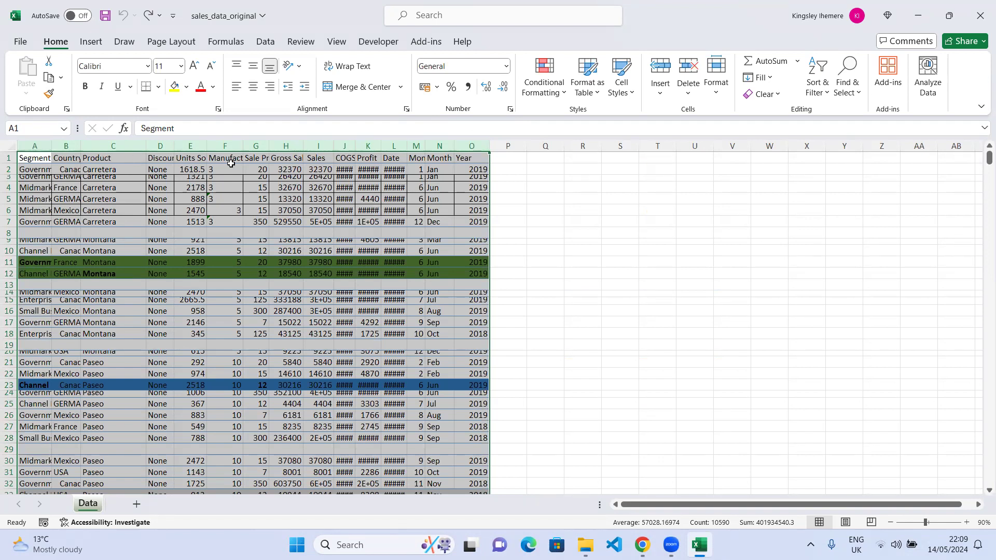
click(719, 89)
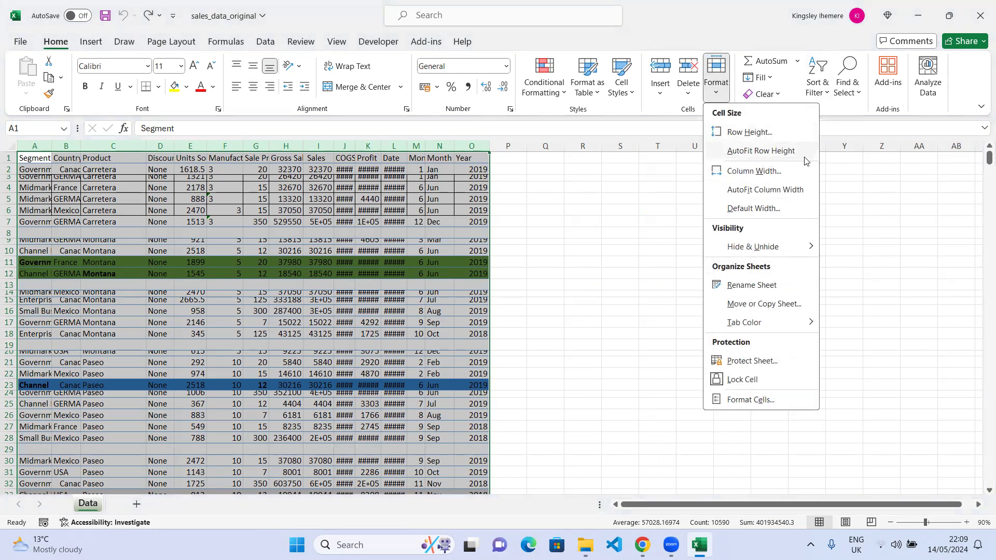
click(779, 153)
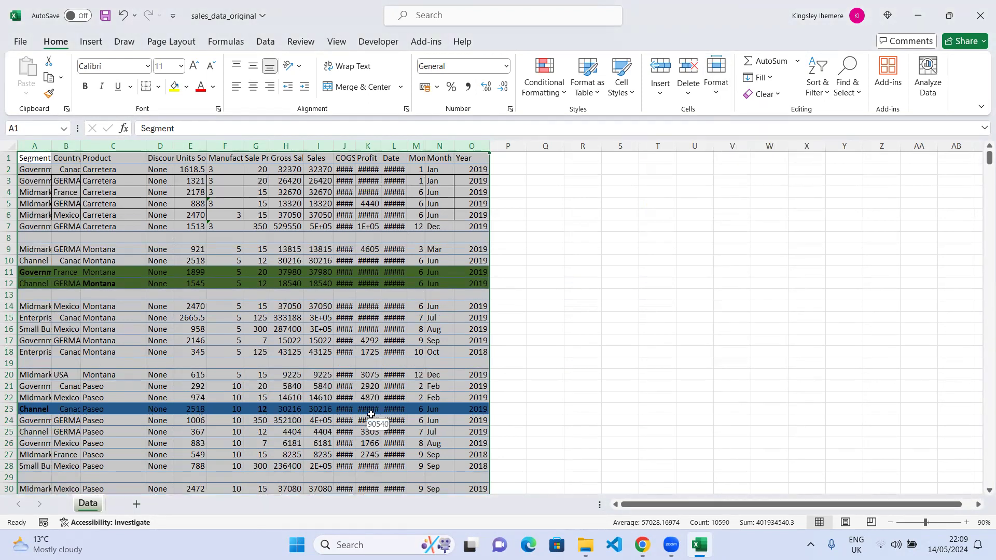
Apply AutoFit Column Width to the selected columns and undo it.
click(716, 97)
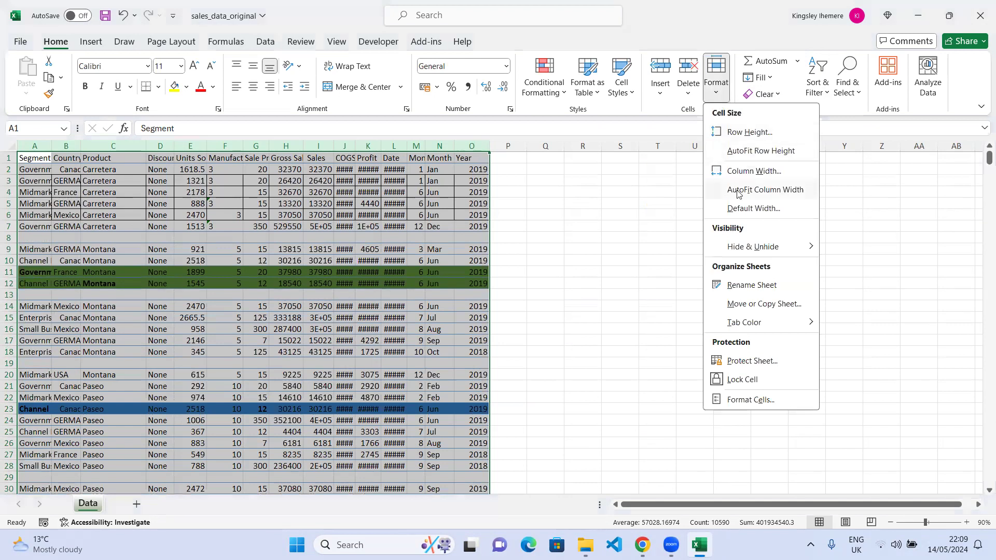
click(759, 191)
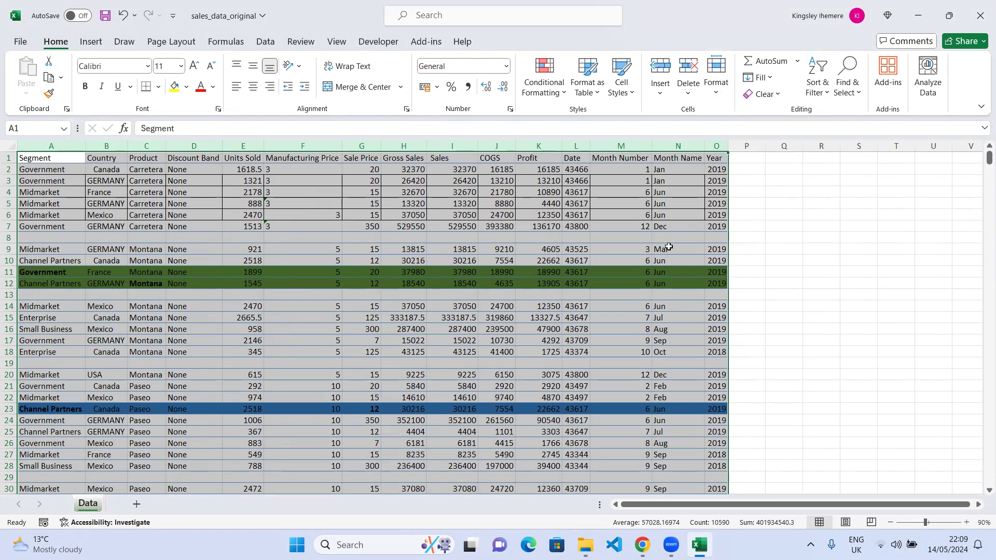
key(ctrl+z)
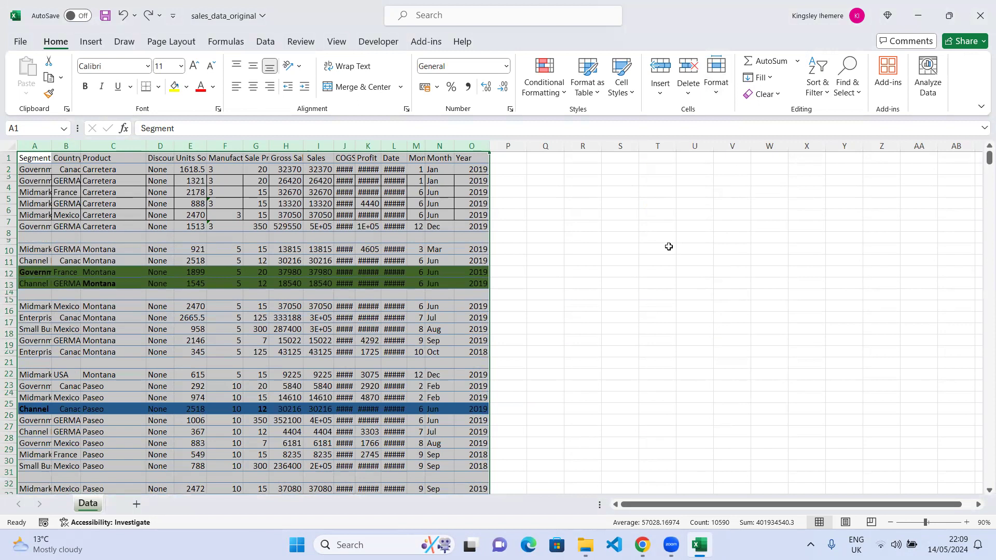
Undo the row height change, then autofit the column widths from a column boundary and undo that.
key(ctrl+z)
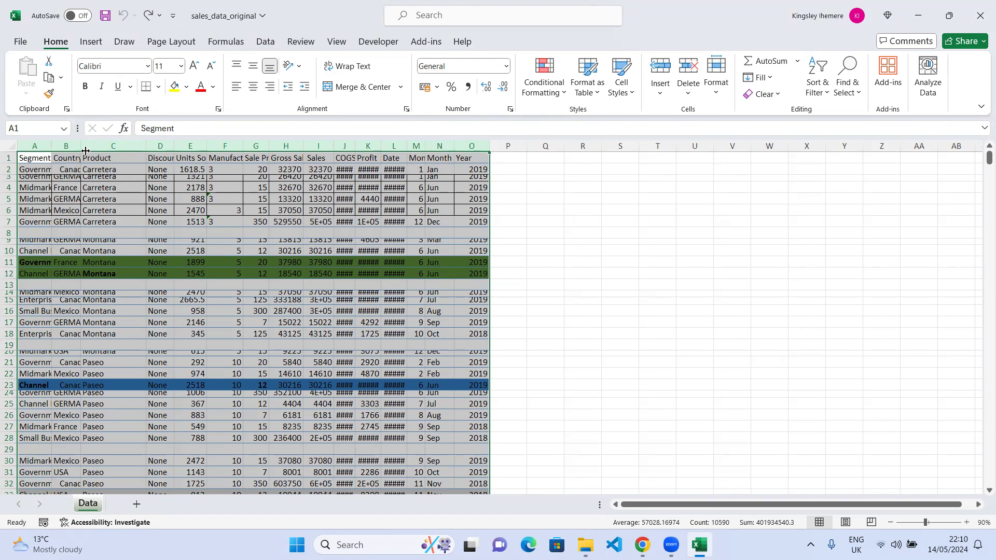
double_click(142, 151)
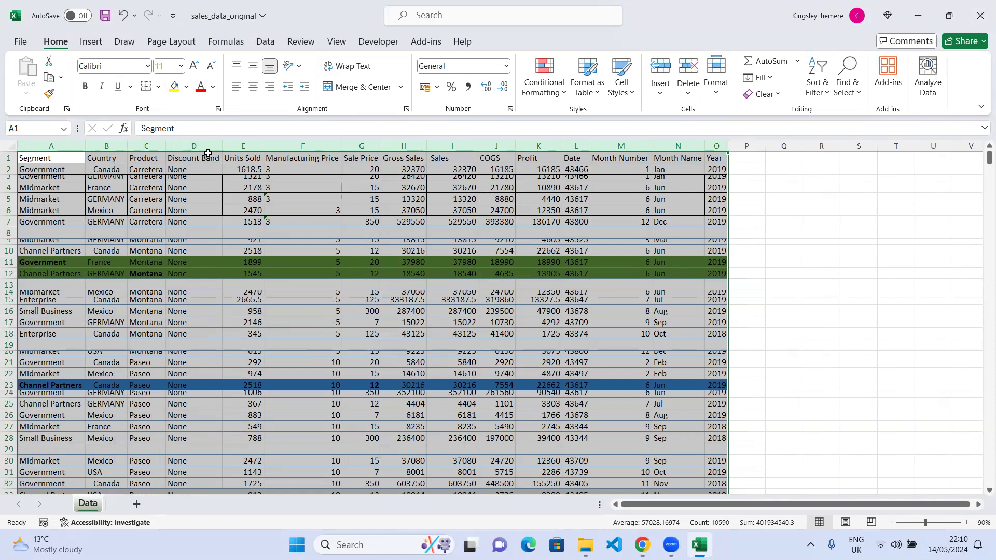
key(ctrl+z)
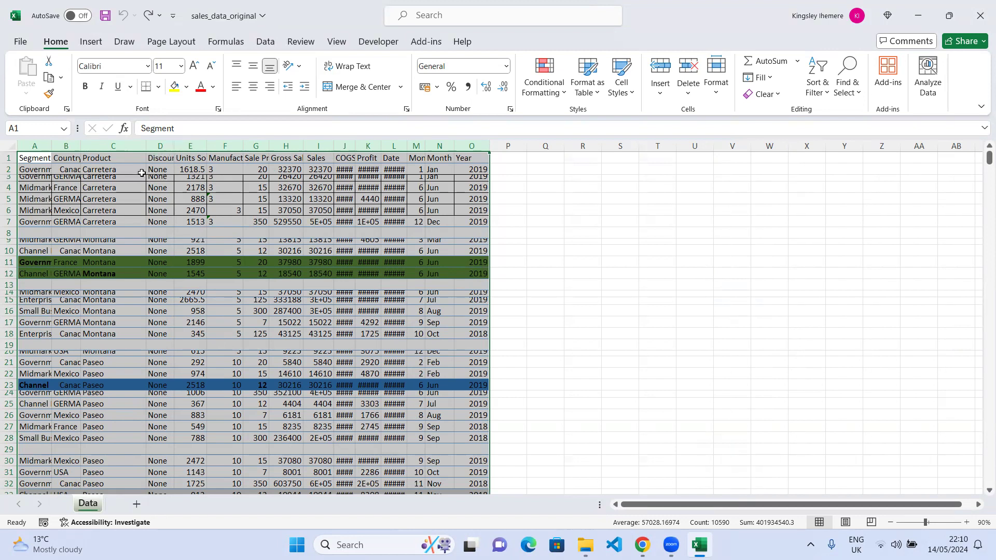
Select columns A to O and autofit their row heights from a row boundary.
click(161, 154)
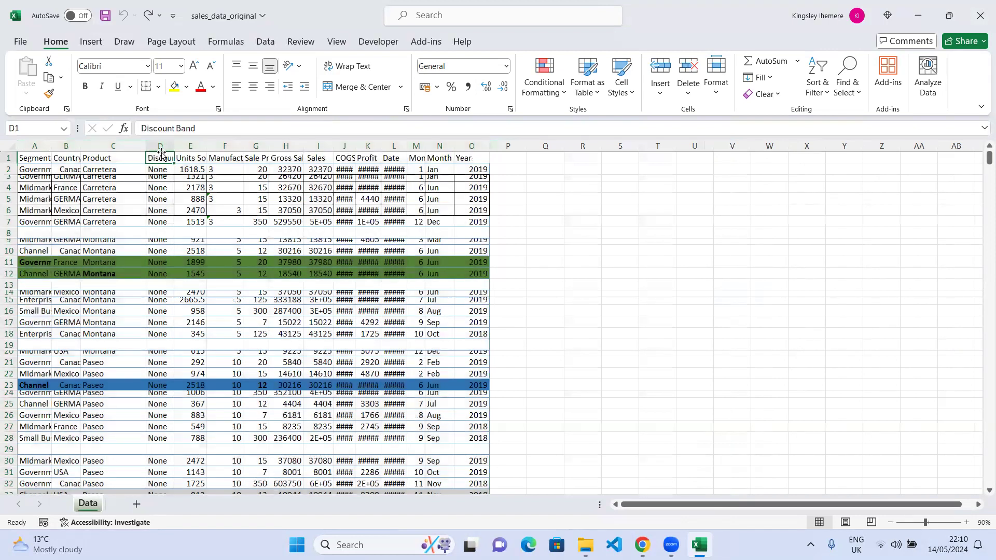
drag(41, 141, 474, 167)
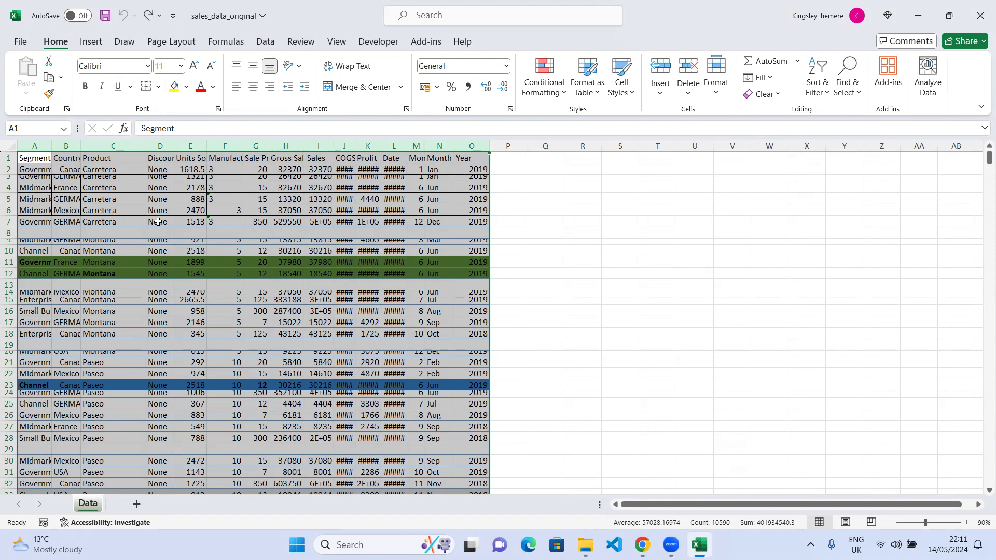
double_click(9, 181)
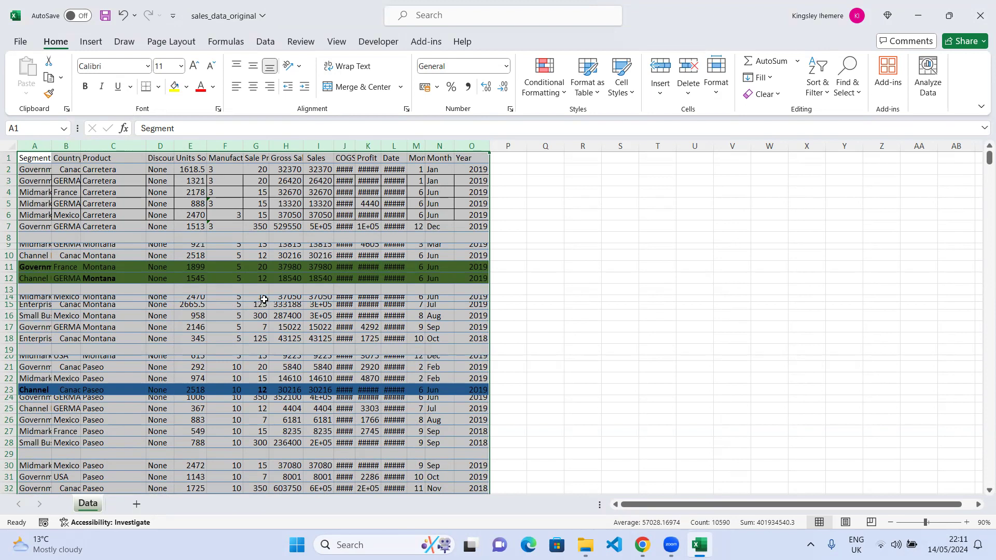
Try to autofit the column widths from a column boundary, then undo the row height change.
double_click(52, 154)
click(91, 166)
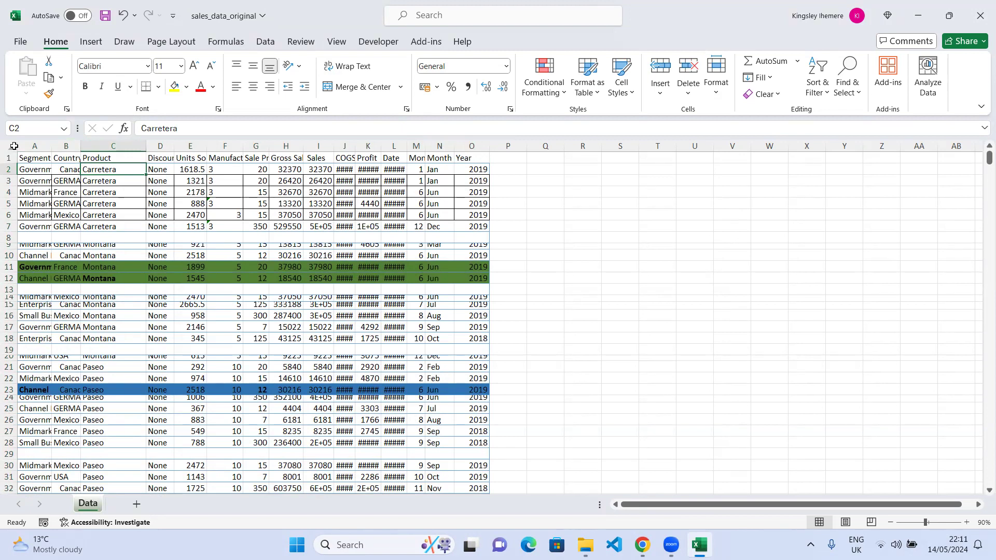
key(ctrl+z)
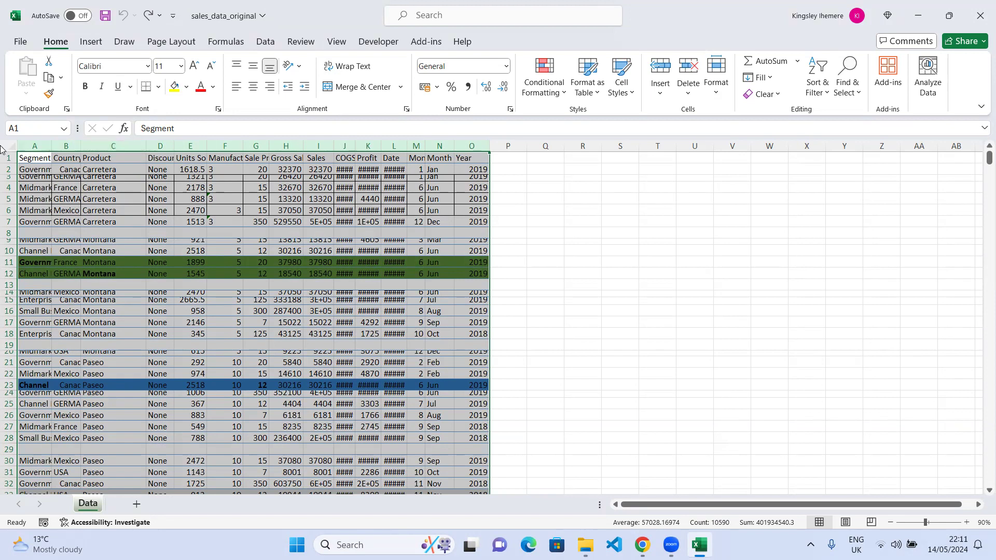
Autofit the column widths of columns A to O and apply AutoFit Row Height to them.
double_click(146, 145)
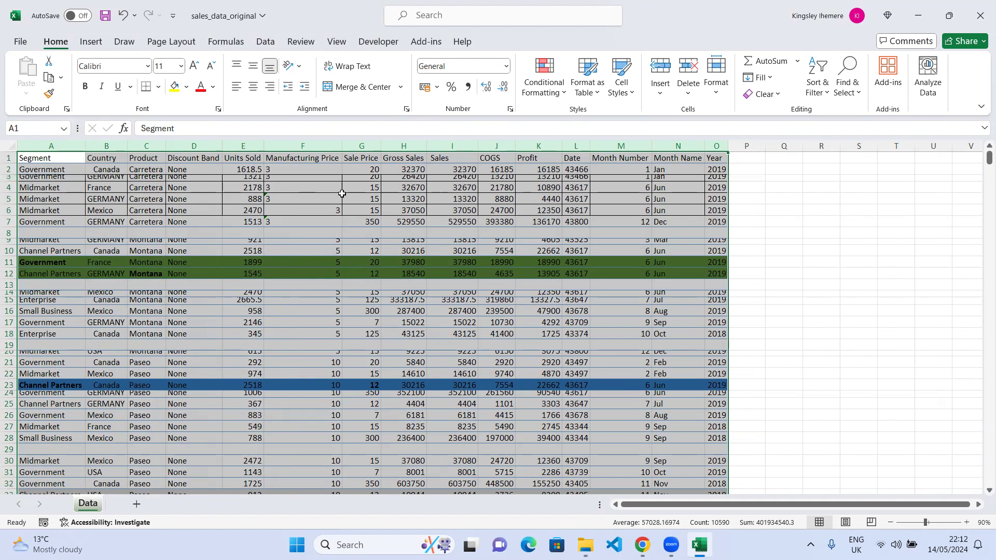
click(716, 87)
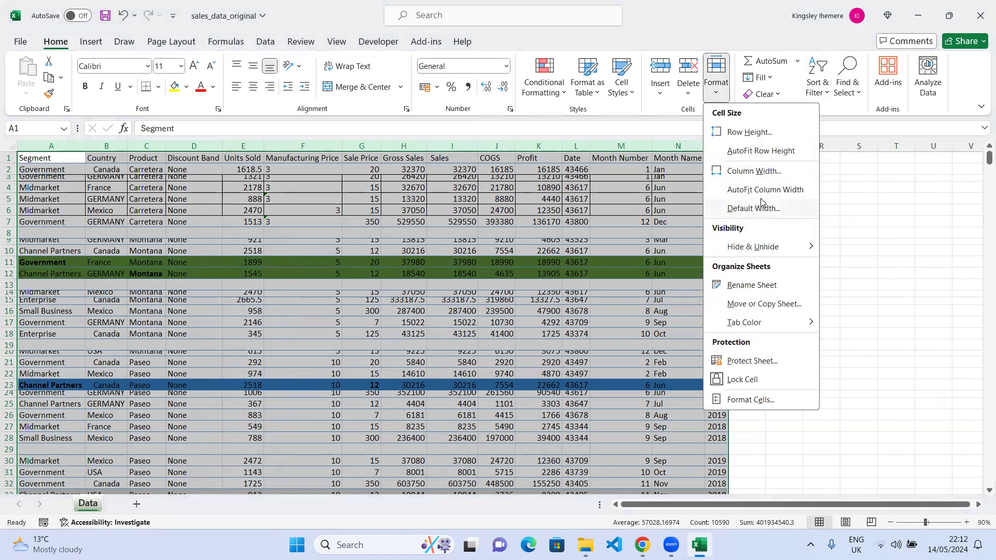
click(758, 151)
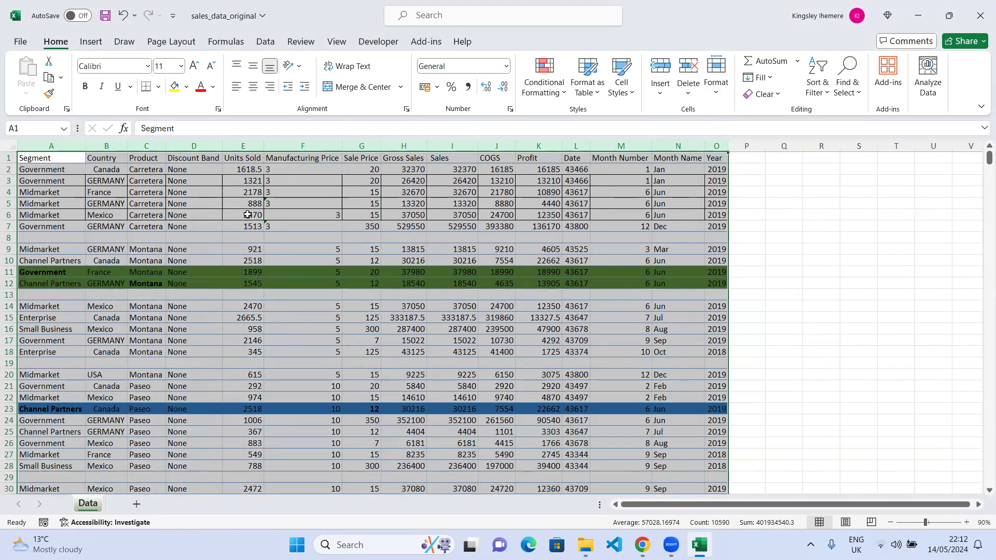
Examine the blank rows 8, 19 and 29 between the data blocks.
click(789, 227)
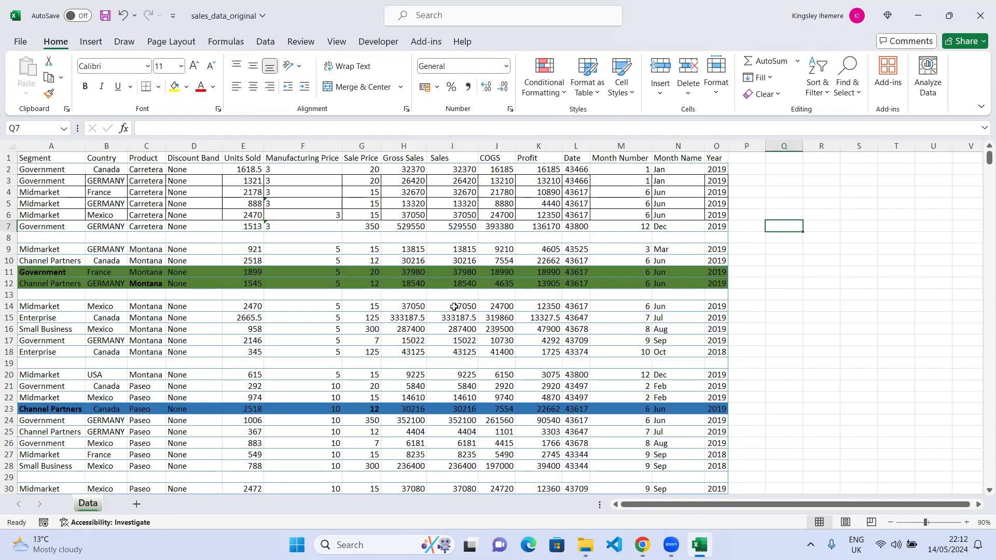
click(9, 237)
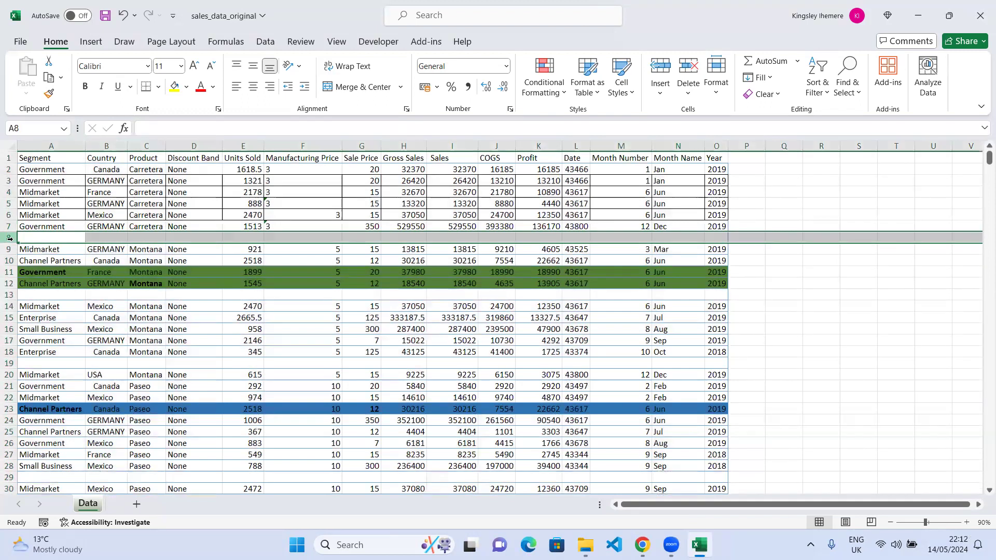
click(8, 363)
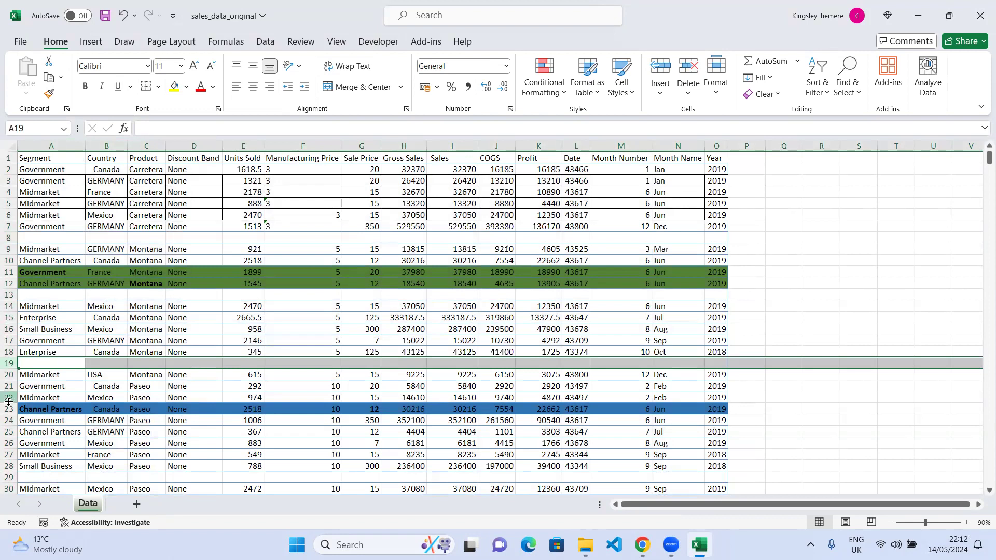
scroll(42, 407, down, 3)
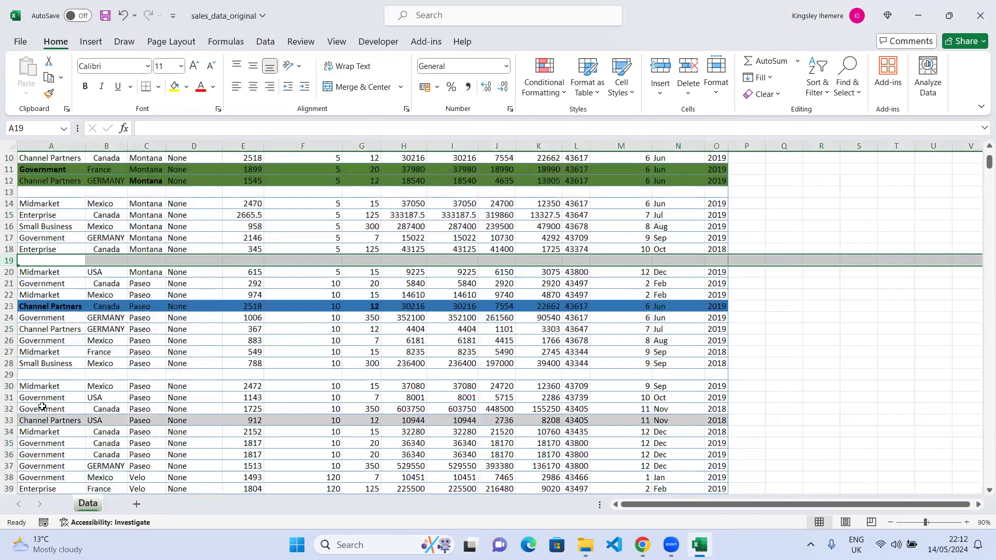
click(9, 374)
scroll(238, 345, up, 3)
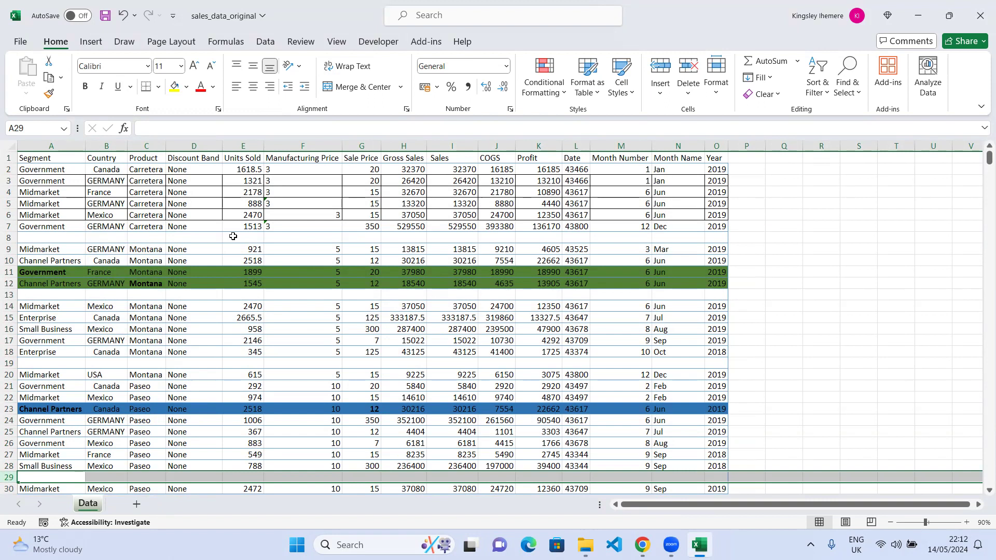
click(8, 238)
click(8, 363)
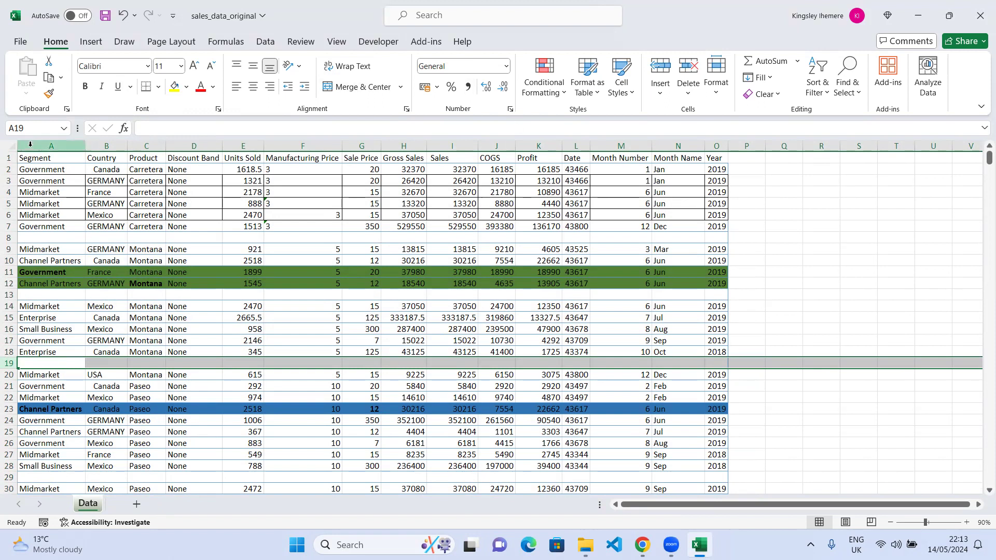
drag(25, 152, 718, 166)
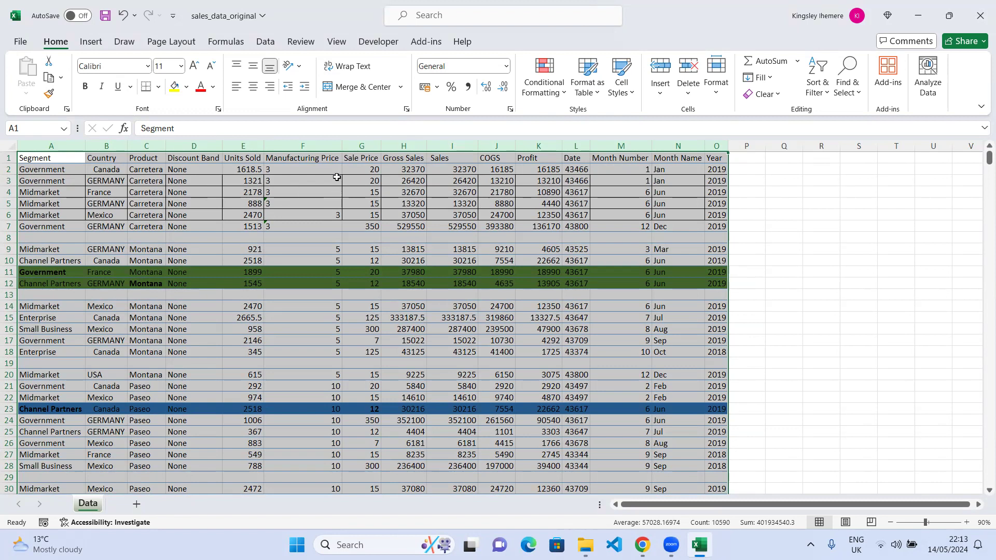
right_click(337, 178)
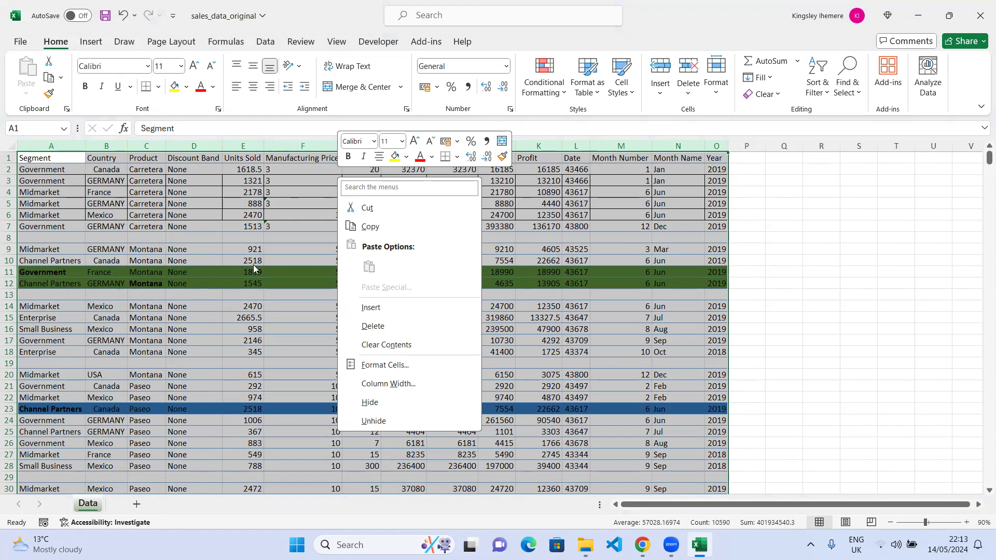
key(Escape)
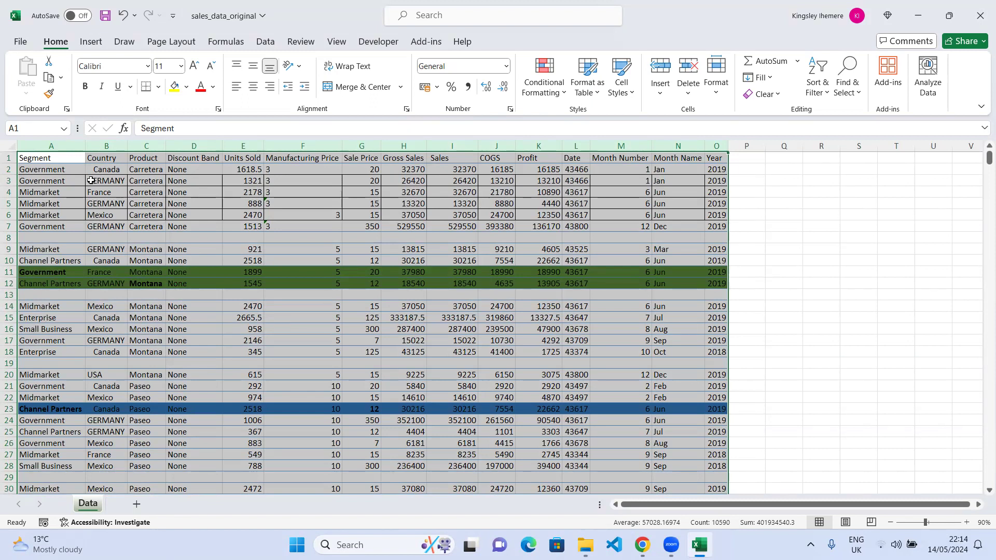
click(125, 164)
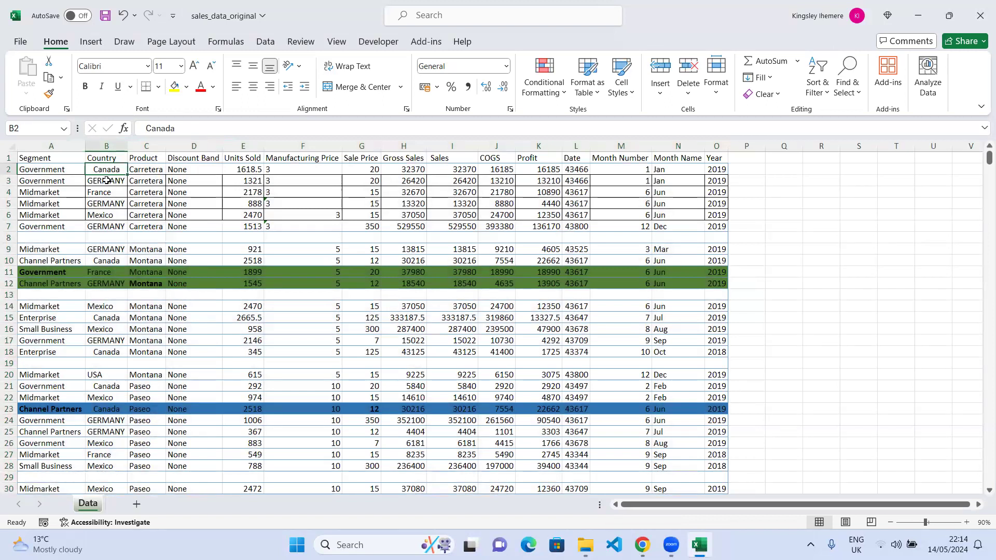
click(35, 181)
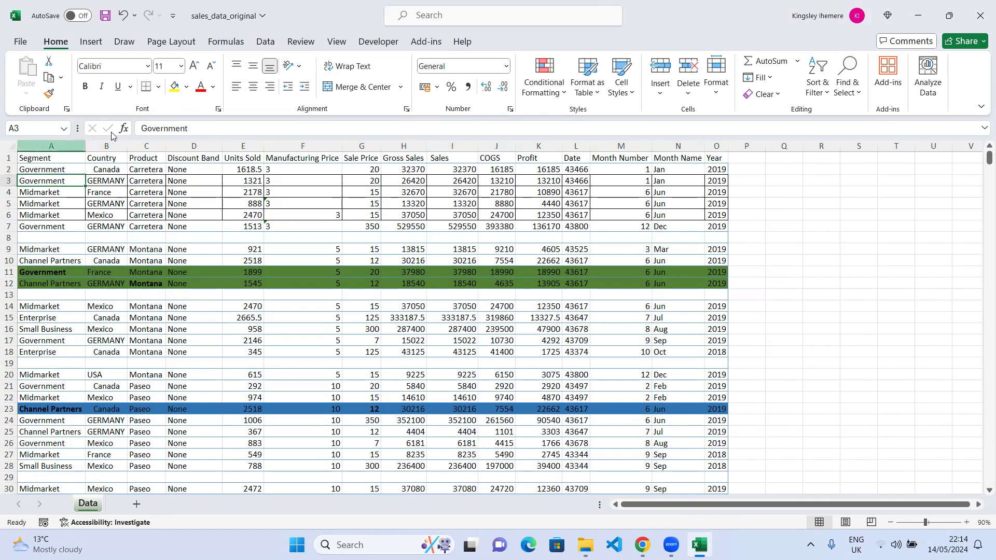
drag(61, 146, 721, 159)
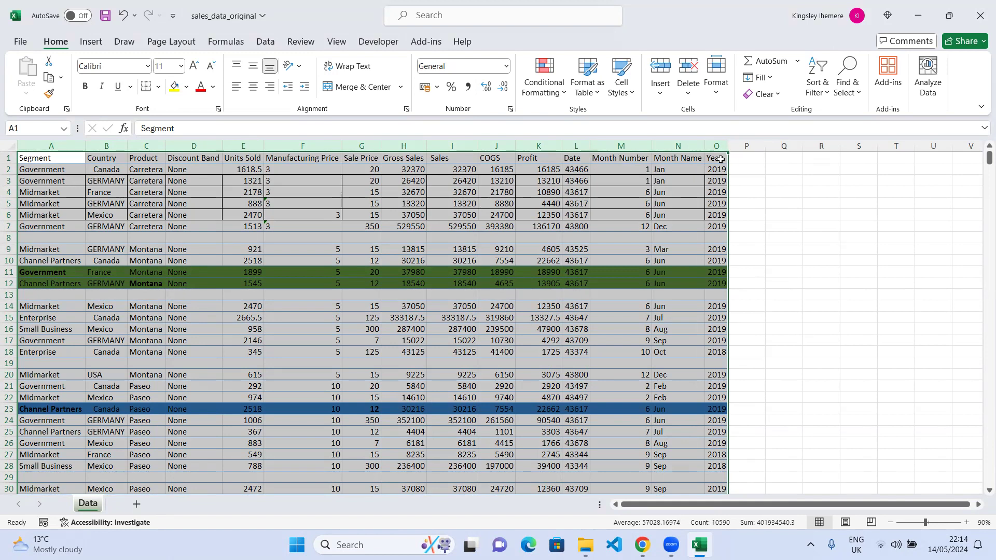
key(ctrl+g)
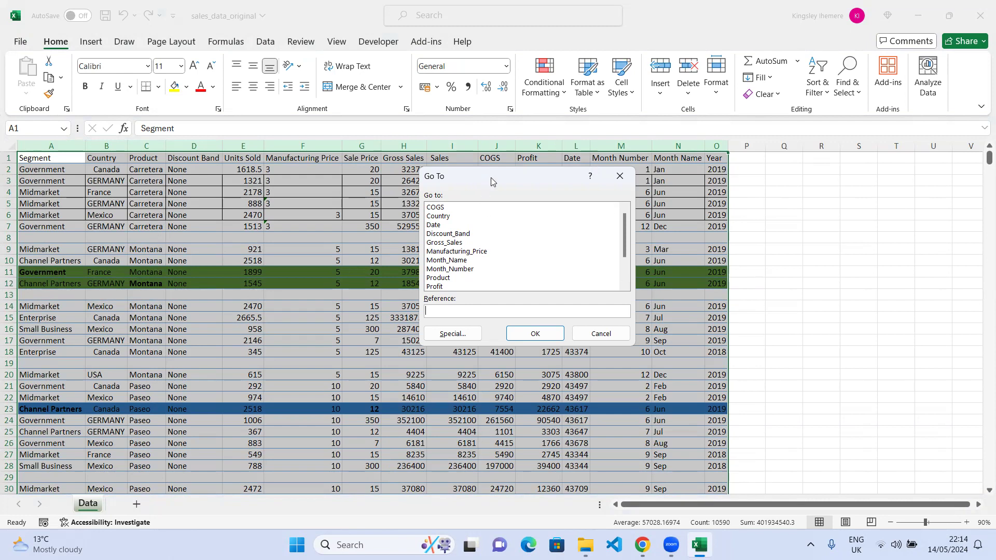
drag(491, 182, 525, 188)
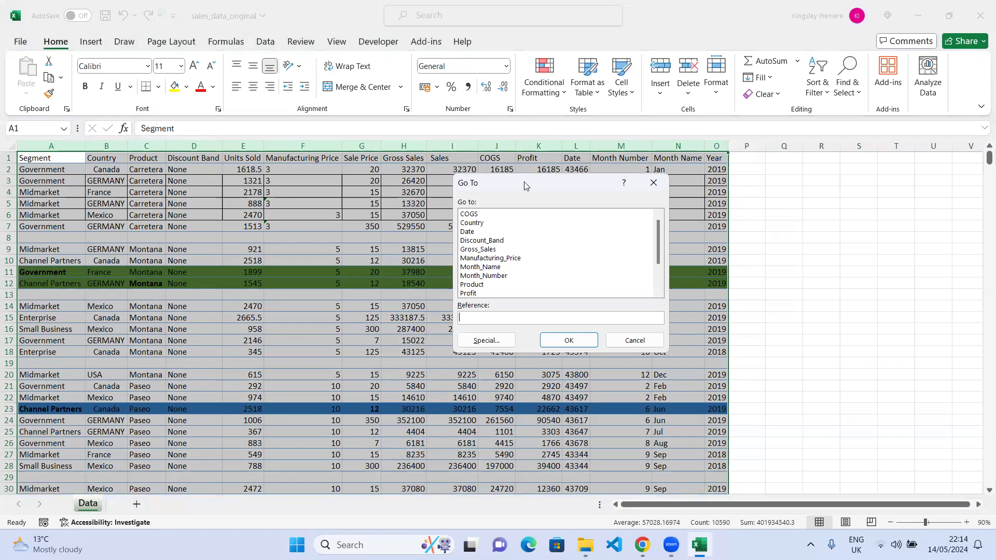
click(482, 345)
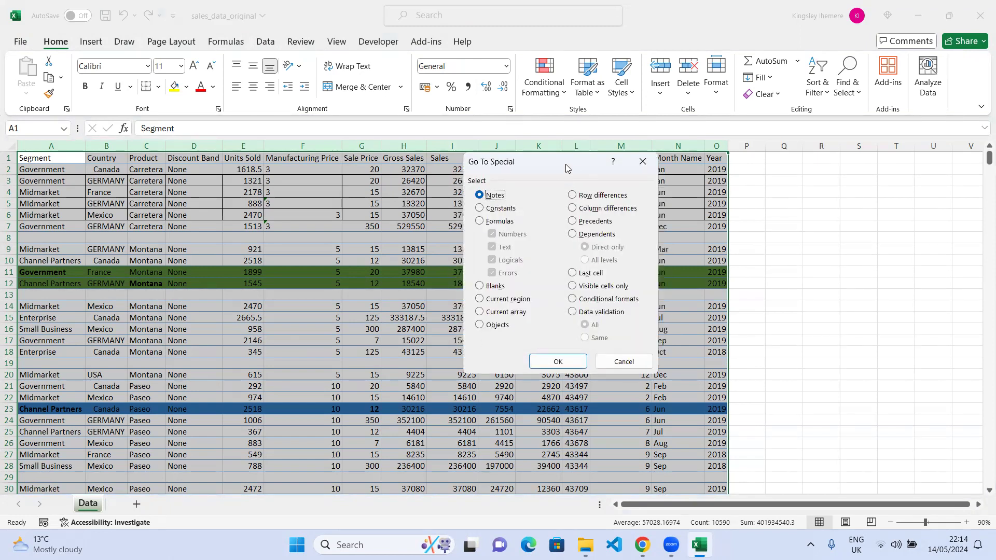
drag(578, 160, 757, 126)
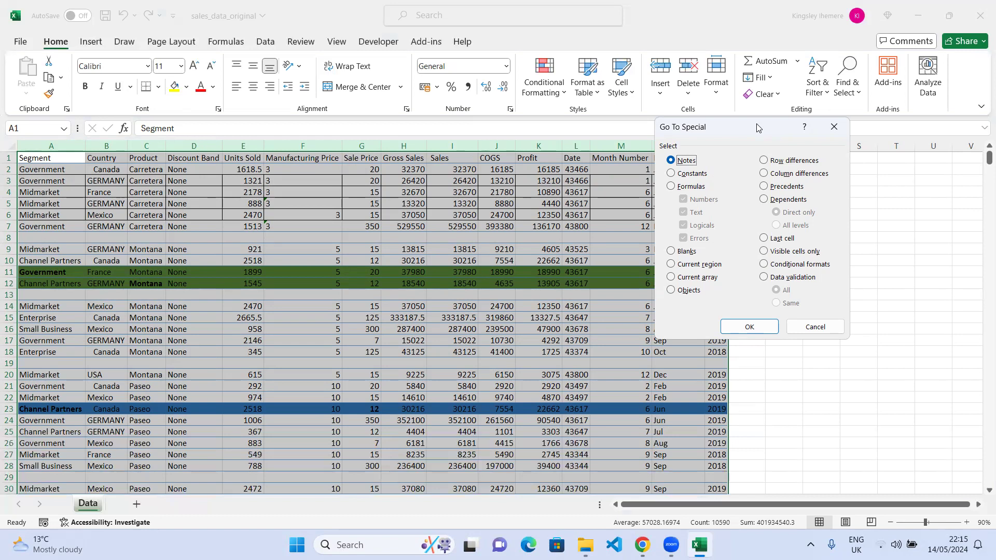
click(833, 126)
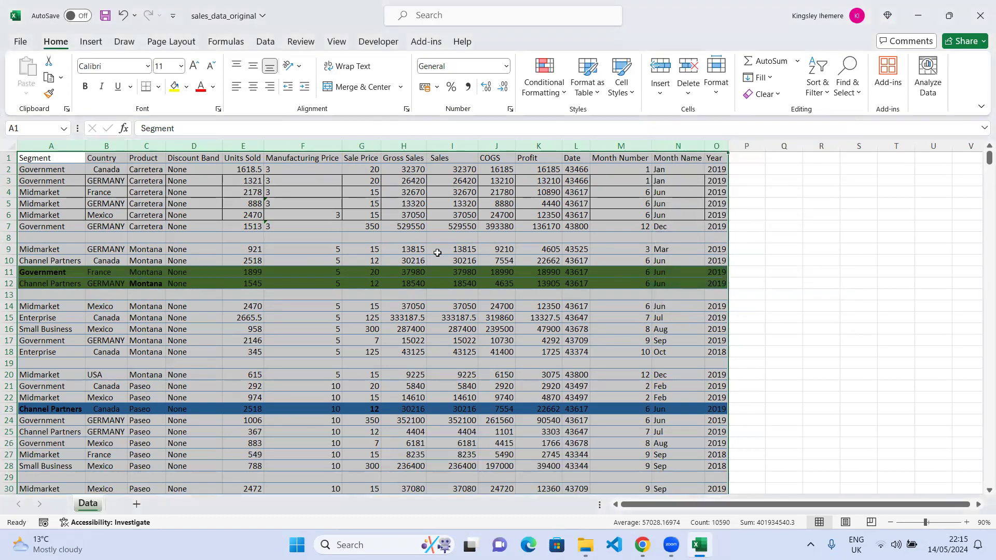
click(438, 384)
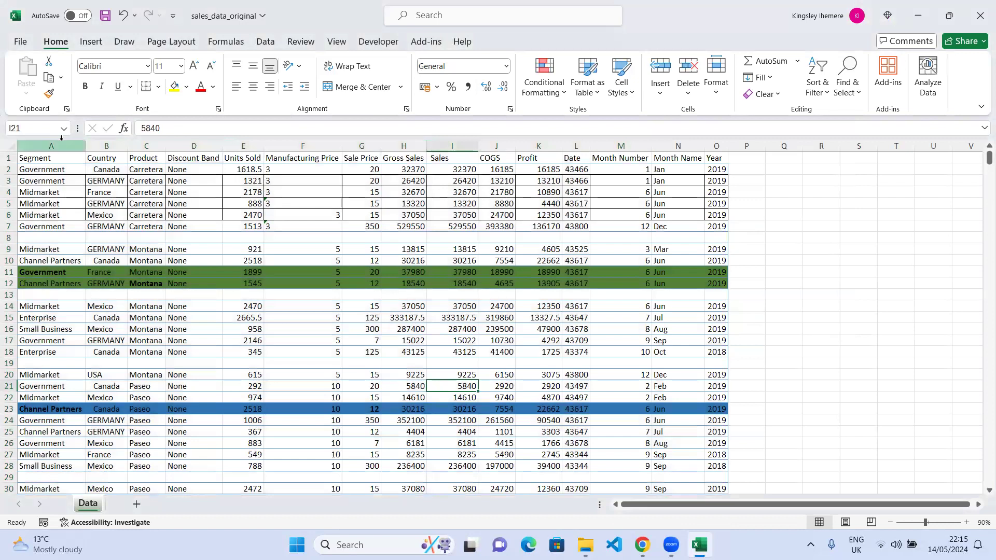
Select the blank cells in columns A to O with Go To Special Blanks and delete their sheet rows.
drag(50, 145, 716, 191)
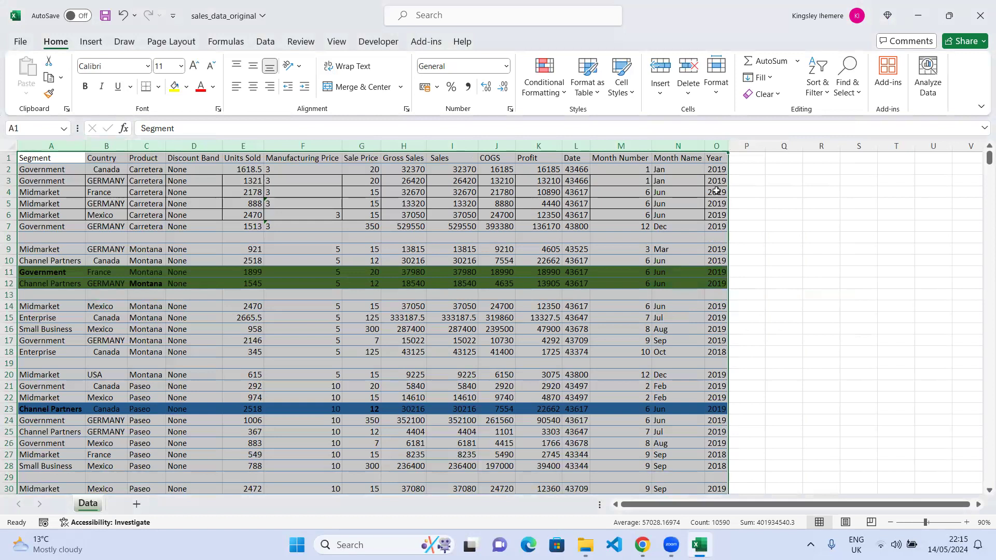
key(ctrl+g)
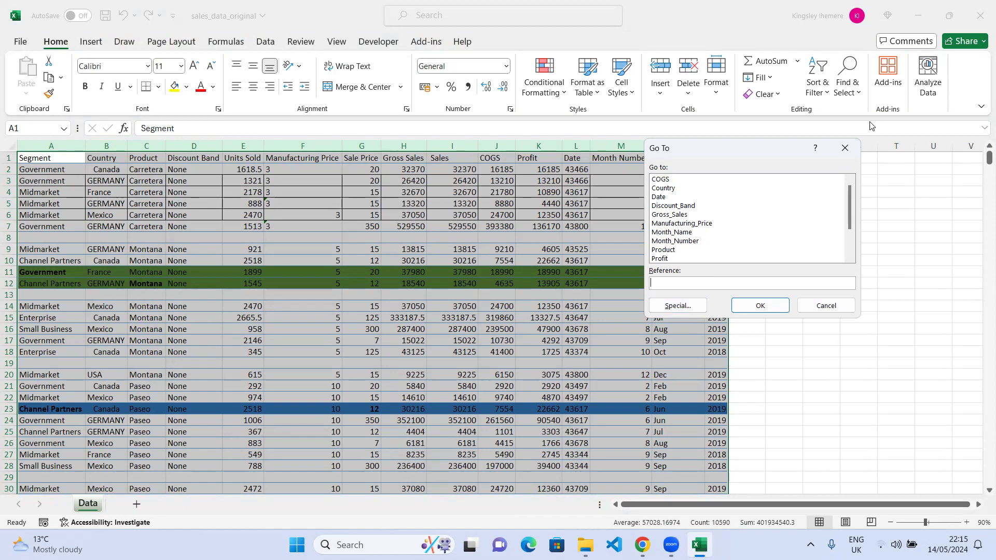
drag(755, 152, 499, 183)
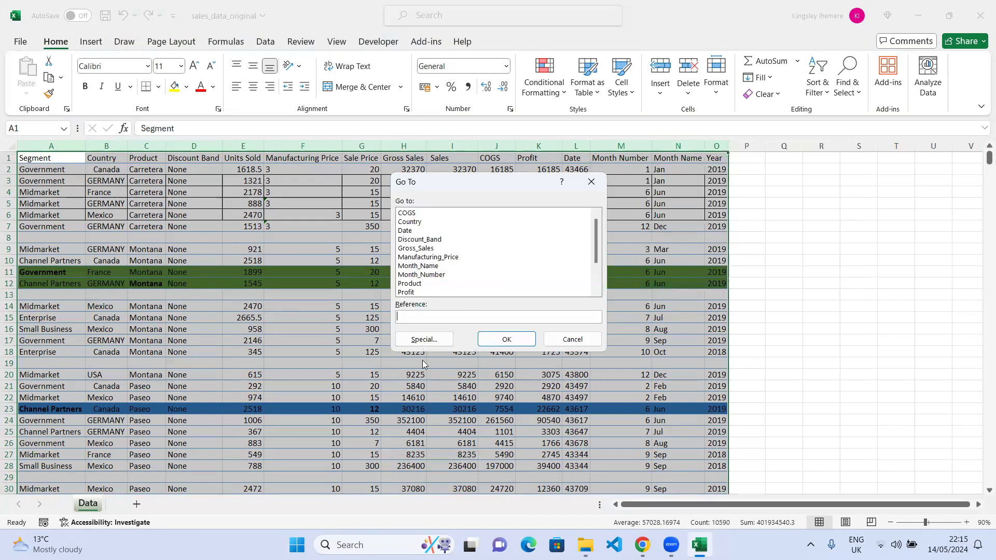
click(421, 339)
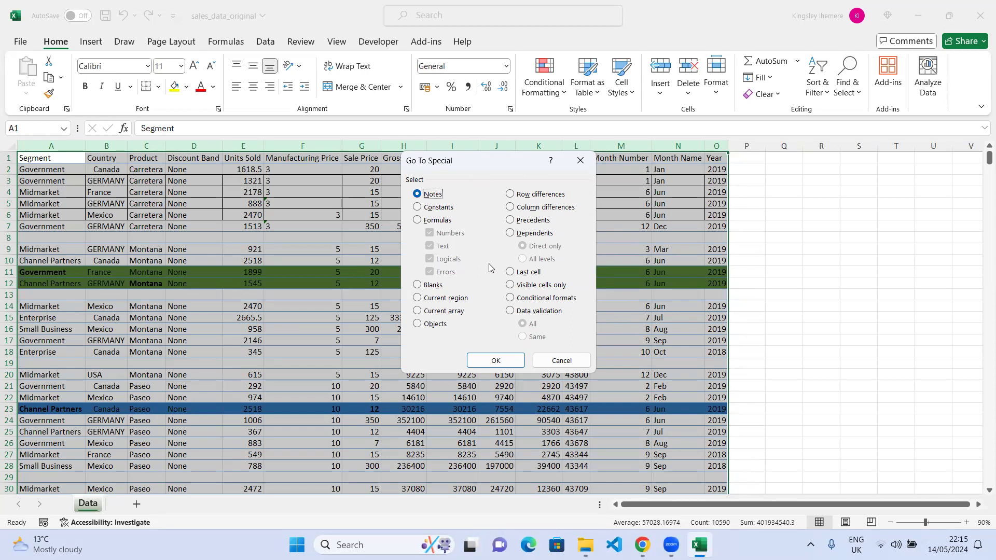
click(418, 286)
click(493, 360)
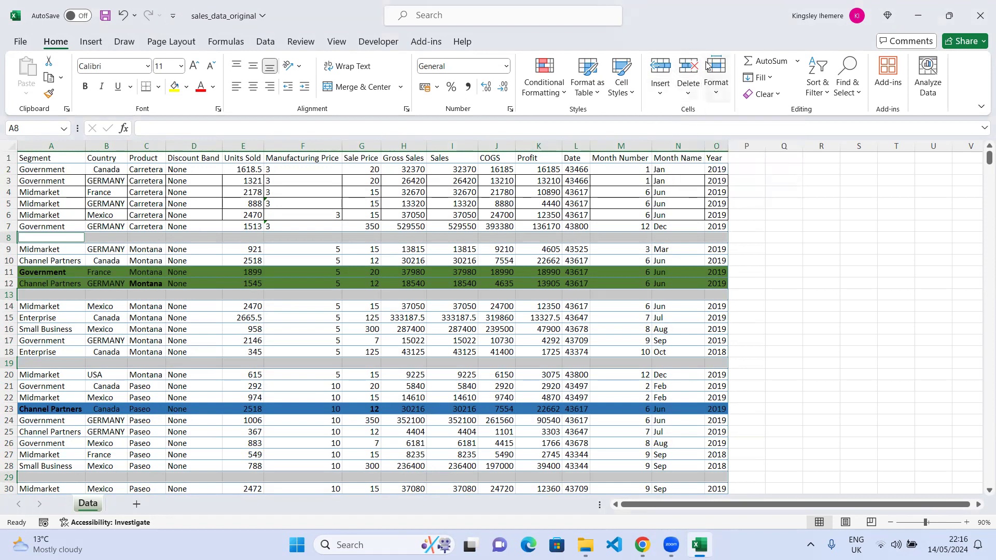
click(684, 99)
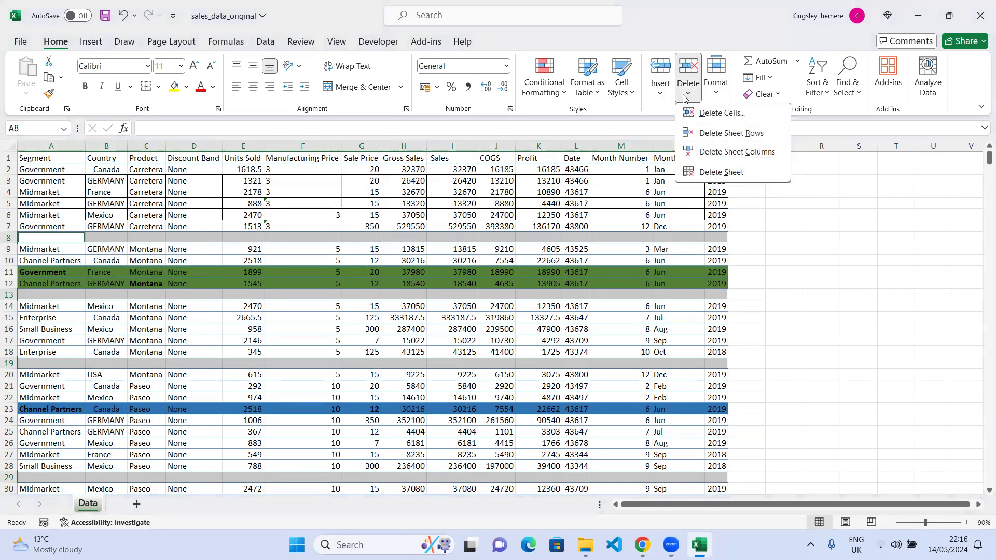
click(741, 137)
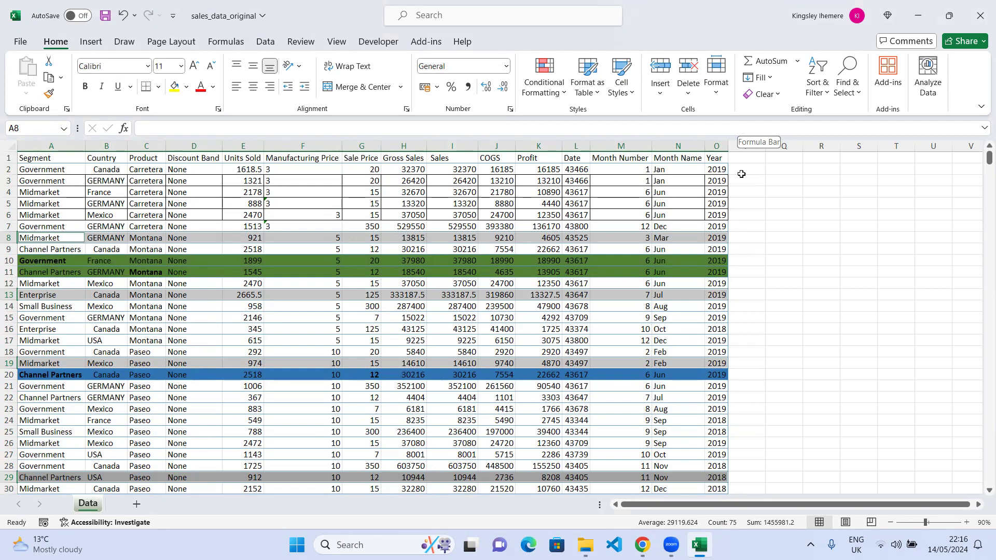
Delete sheet rows 2 to 6, then undo that deletion.
click(767, 245)
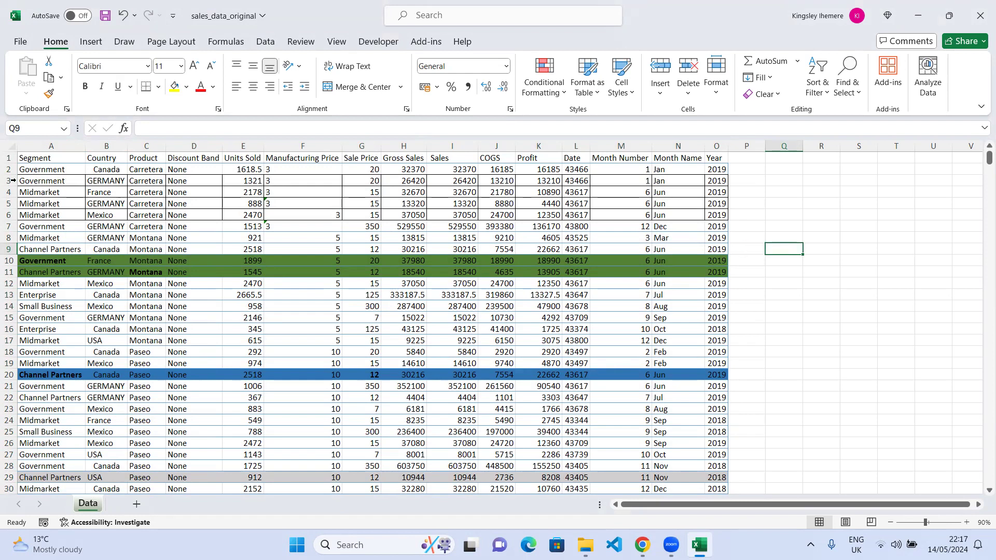
drag(8, 169, 8, 214)
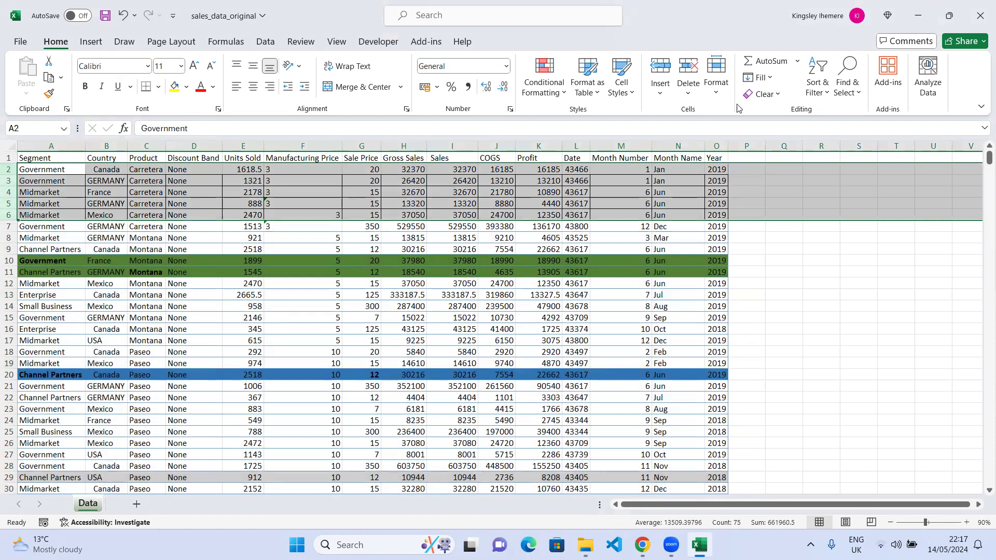
click(686, 92)
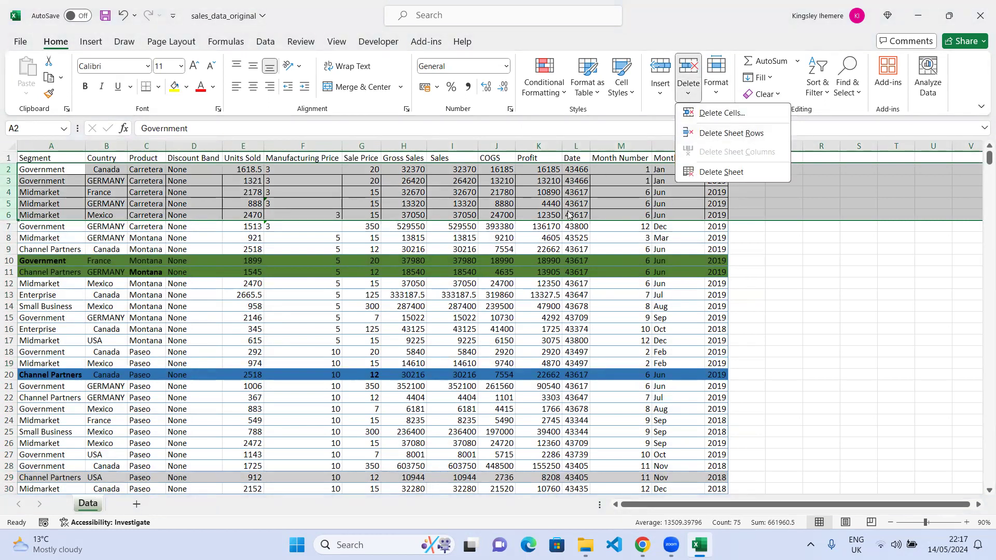
click(731, 134)
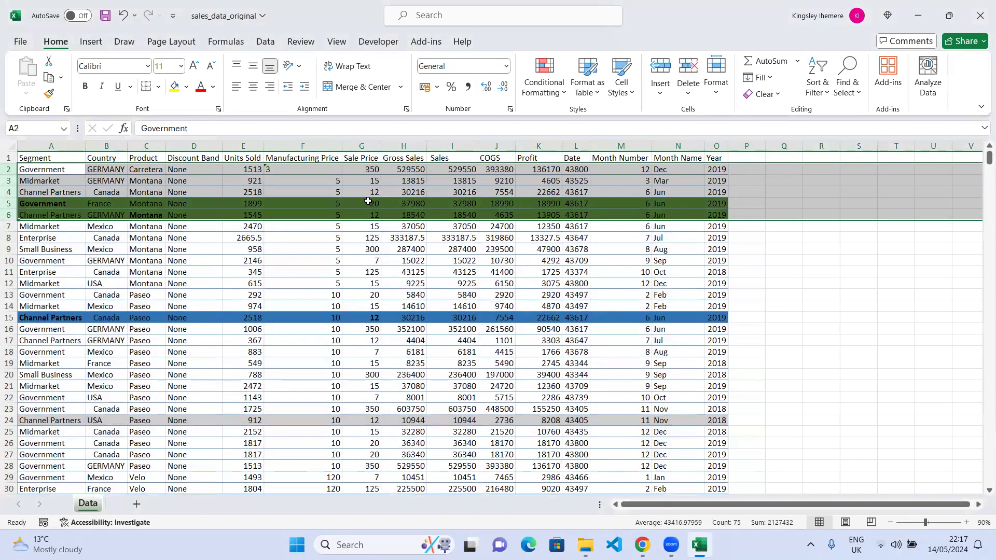
key(ctrl+z)
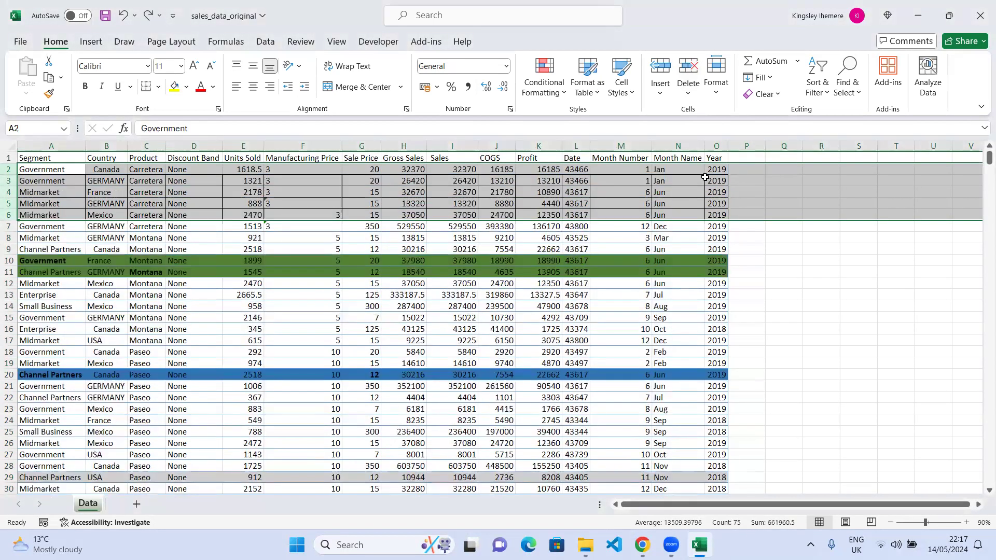
click(750, 239)
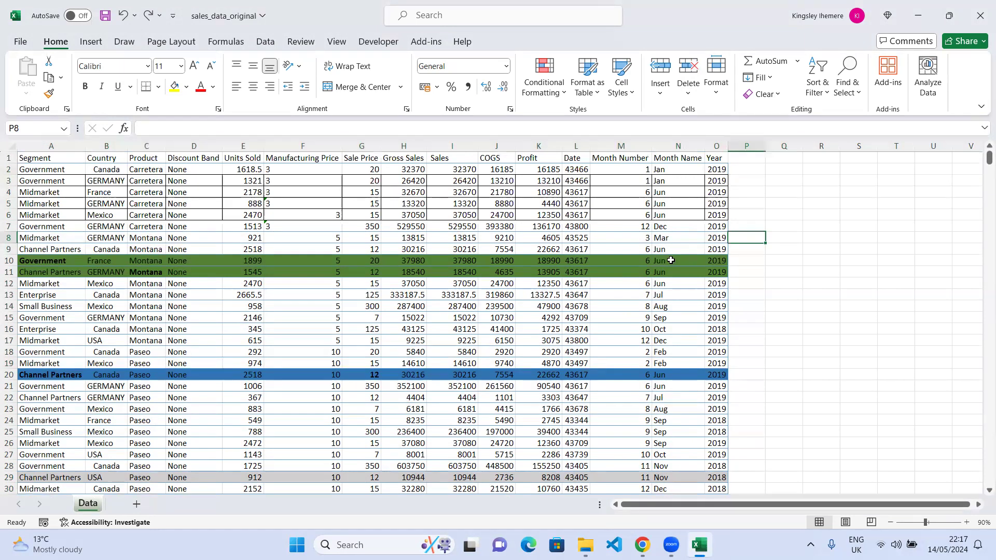
click(95, 206)
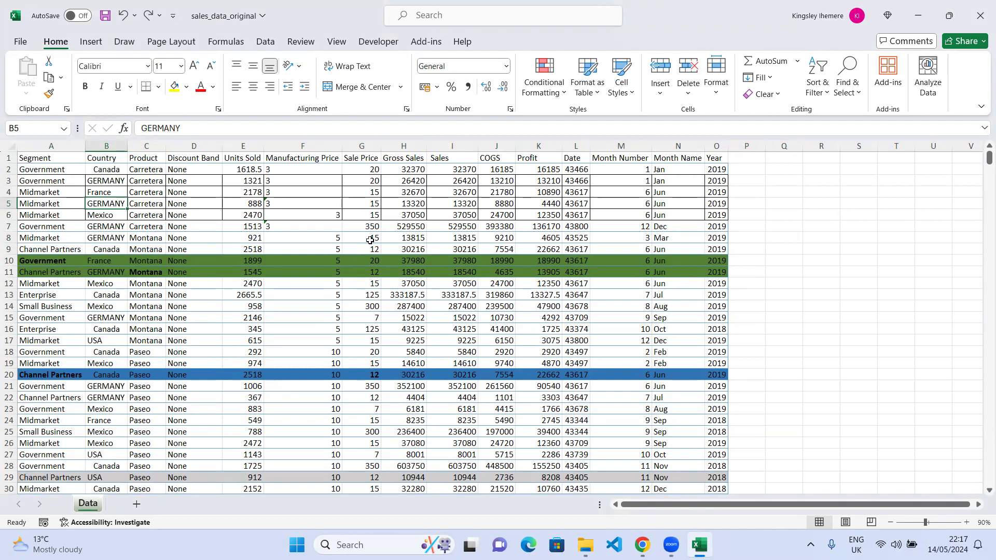
key(ctrl+a)
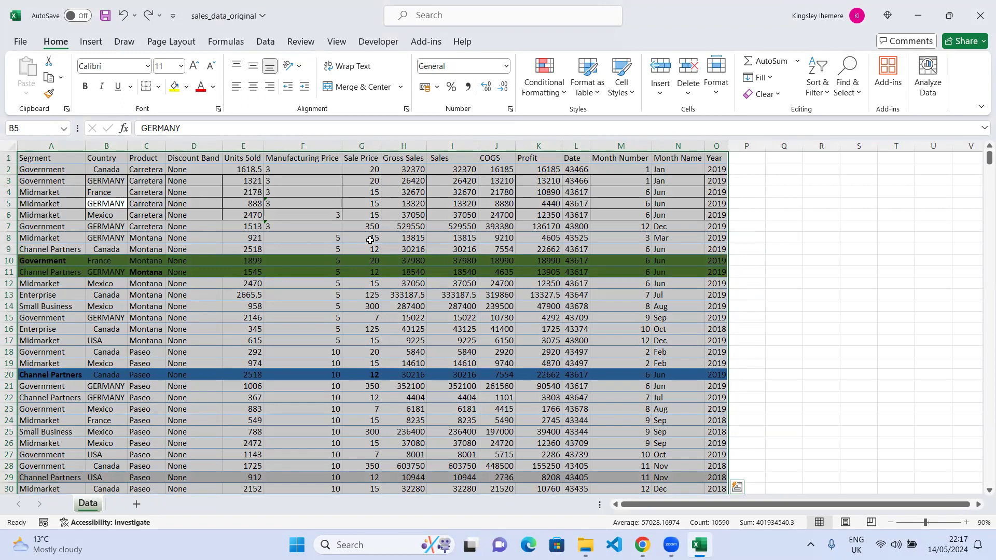
click(318, 307)
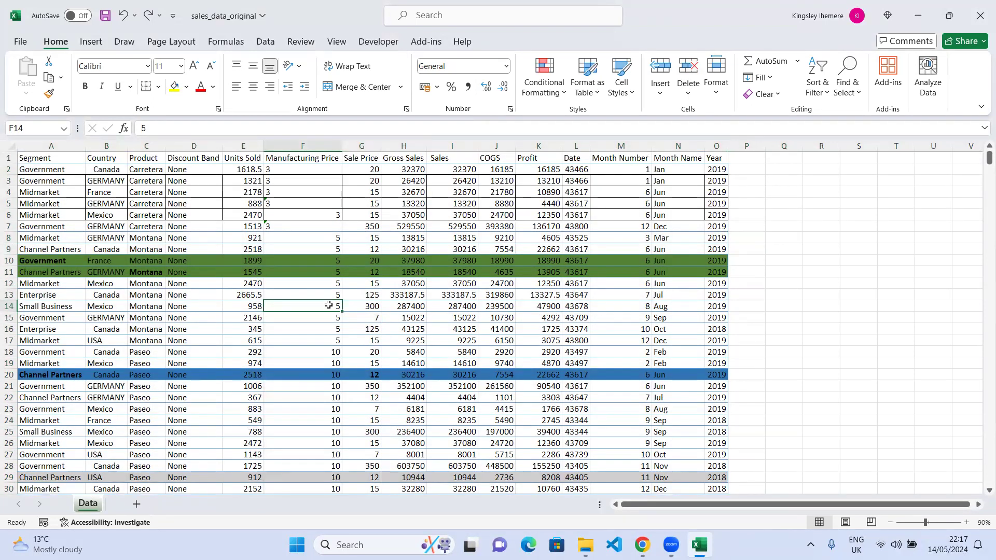
key(ctrl+a)
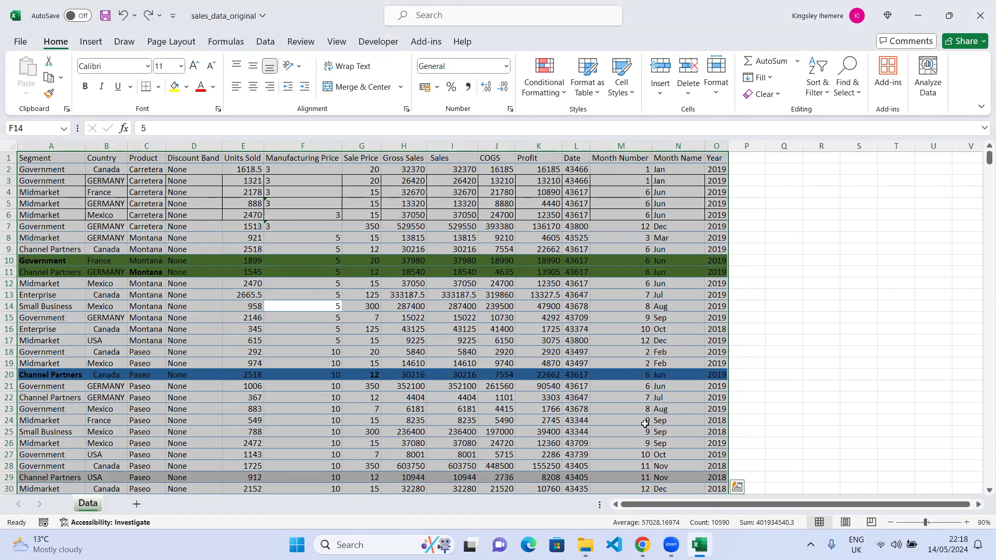
click(898, 293)
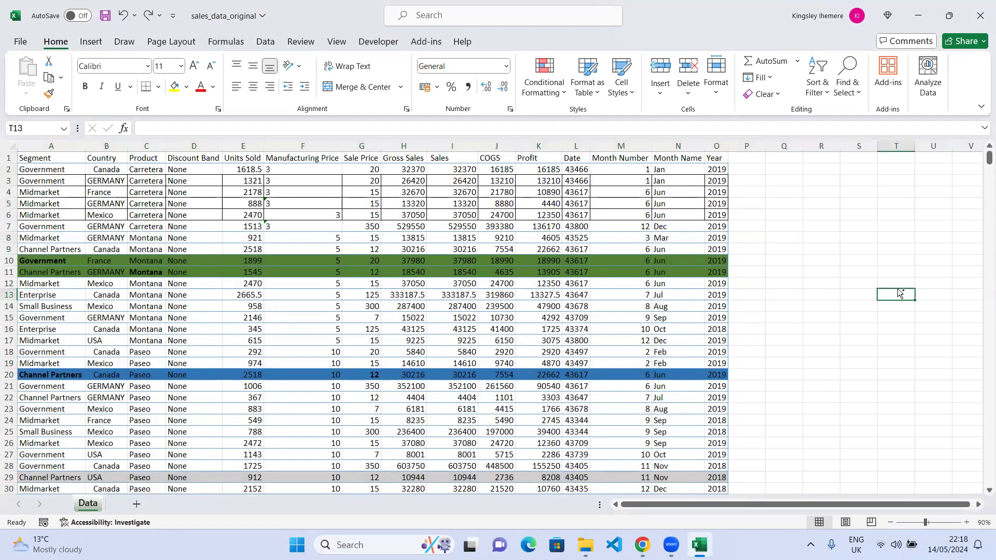
key(ctrl+a)
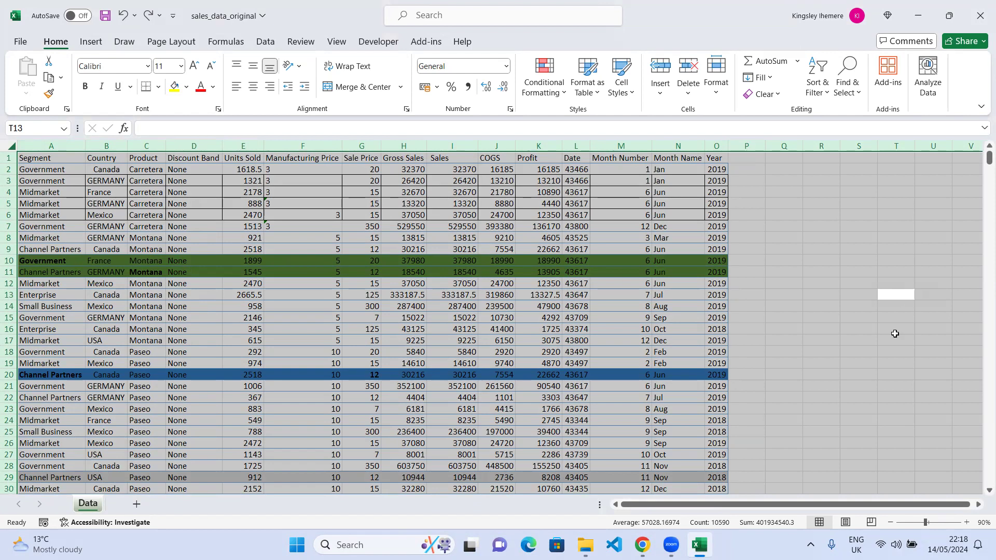
click(885, 320)
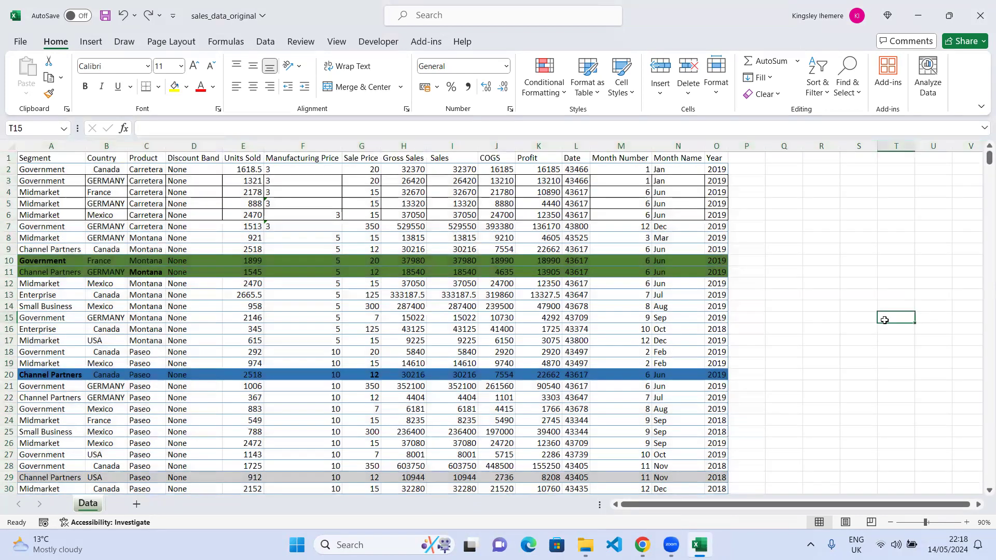
key(ctrl+a)
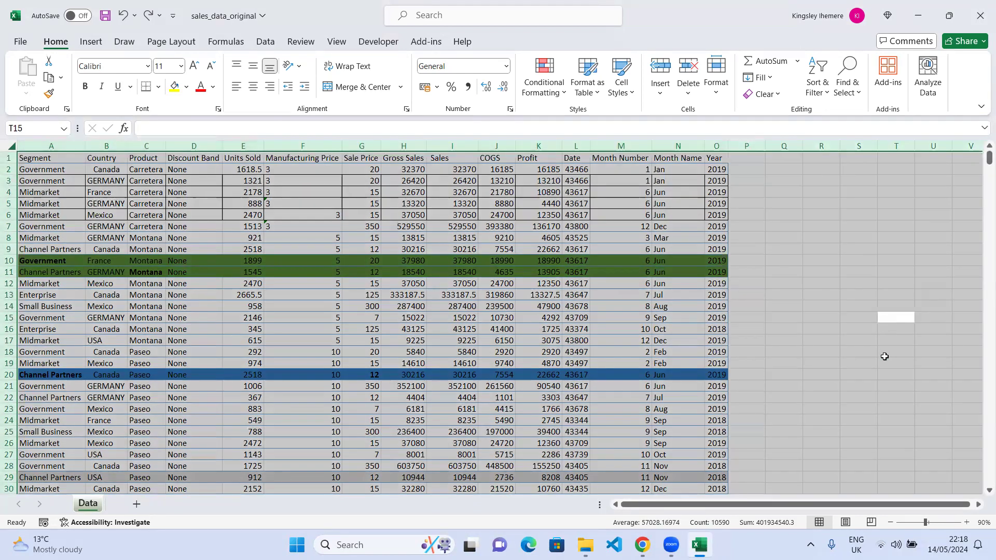
click(528, 322)
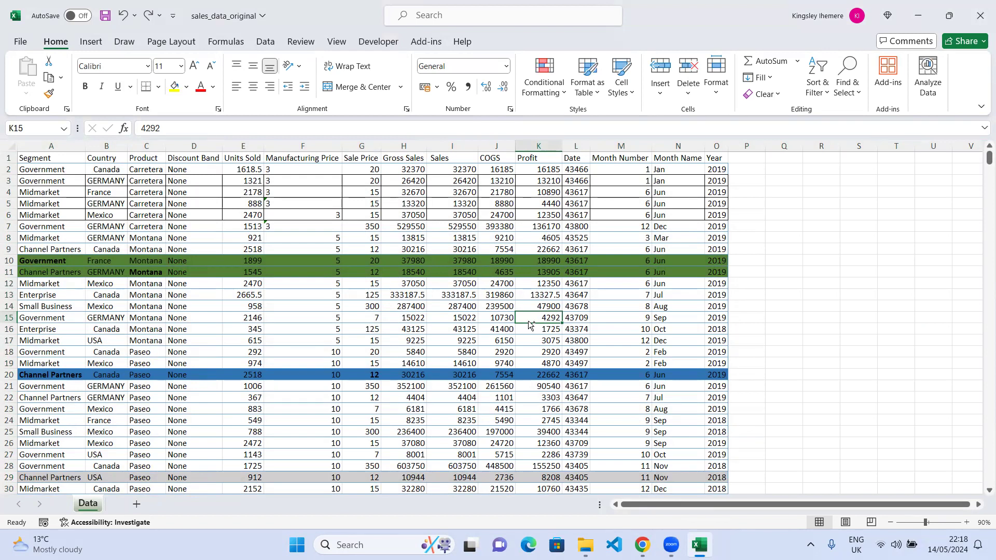
Select the whole data range and clear all of its formatting.
key(ctrl+a)
key(ctrl+q)
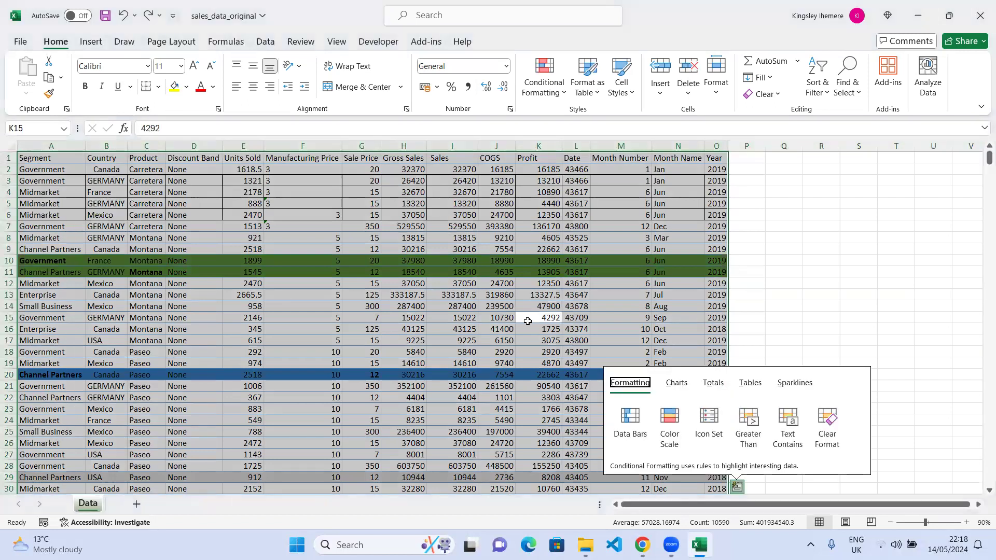
click(878, 509)
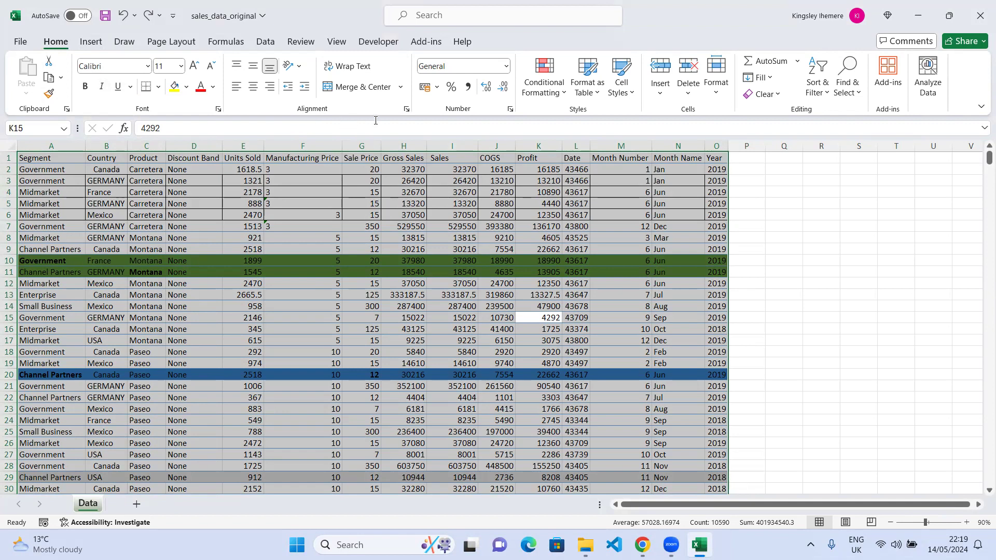
click(778, 94)
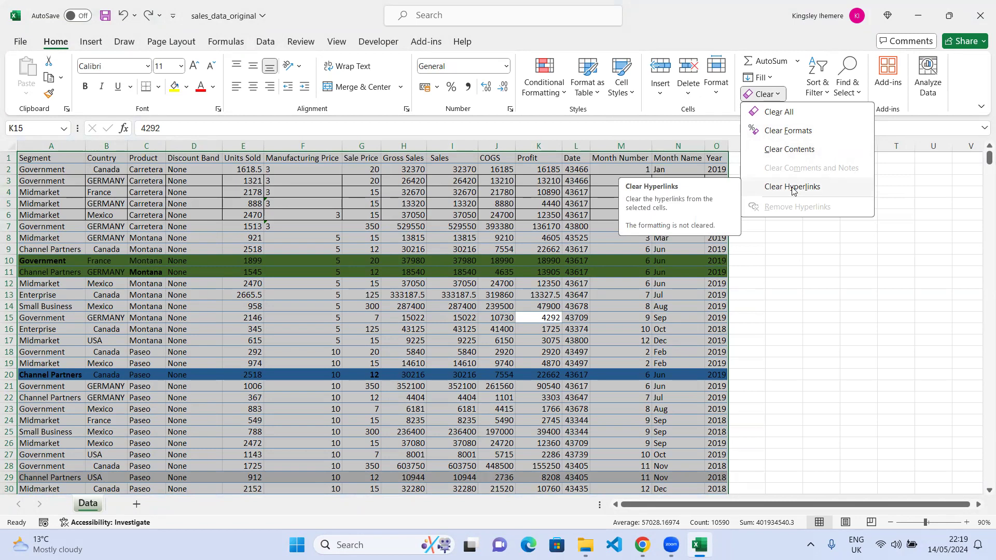
click(790, 130)
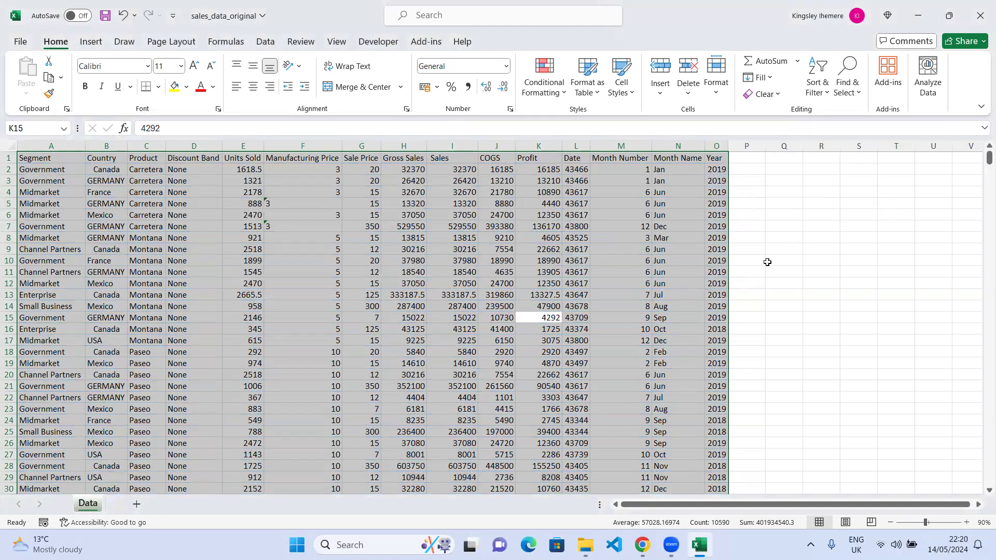
Scroll through the data rows and inspect the Manufacturing Price and Discount Band cells.
drag(768, 262, 752, 272)
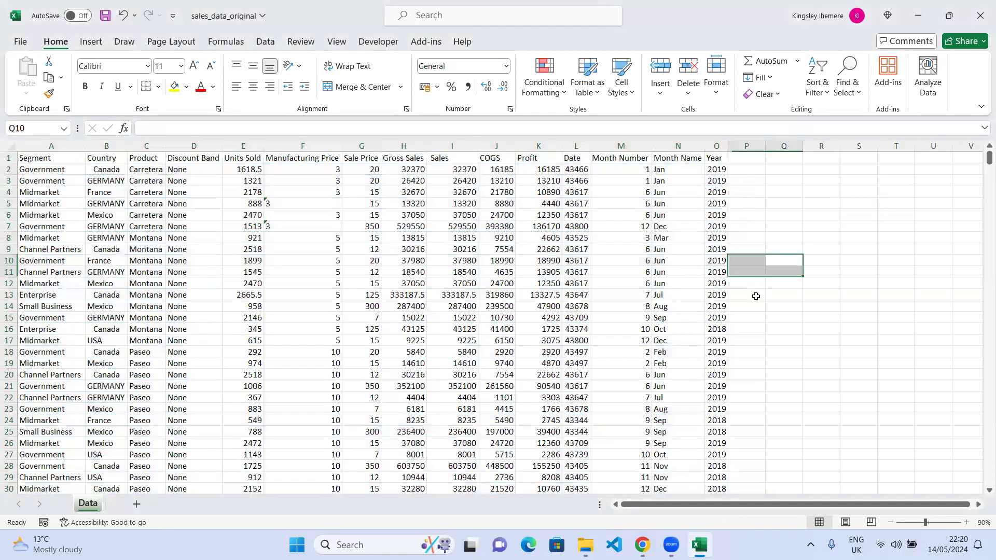
click(758, 203)
scroll(456, 286, down, 5)
scroll(456, 286, down, 20)
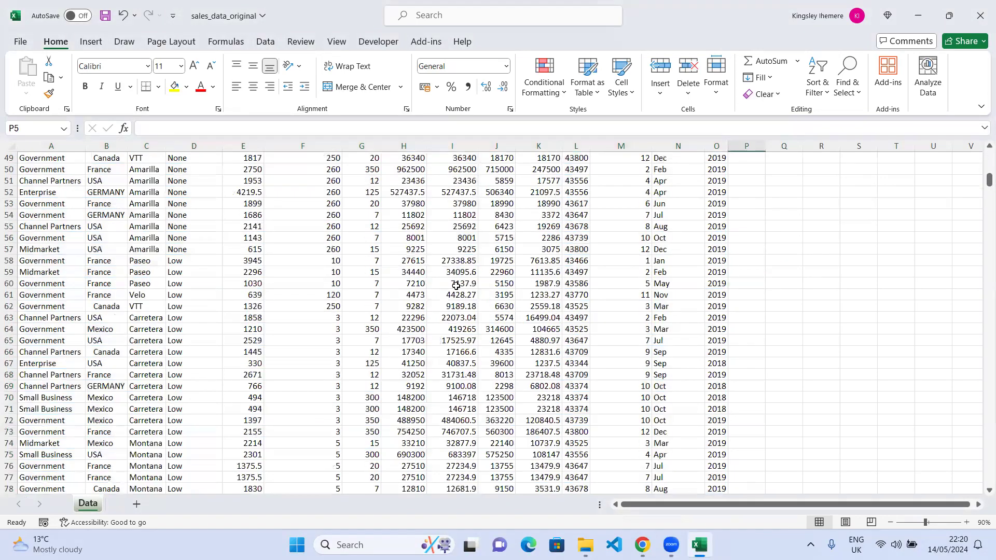
scroll(453, 282, down, 19)
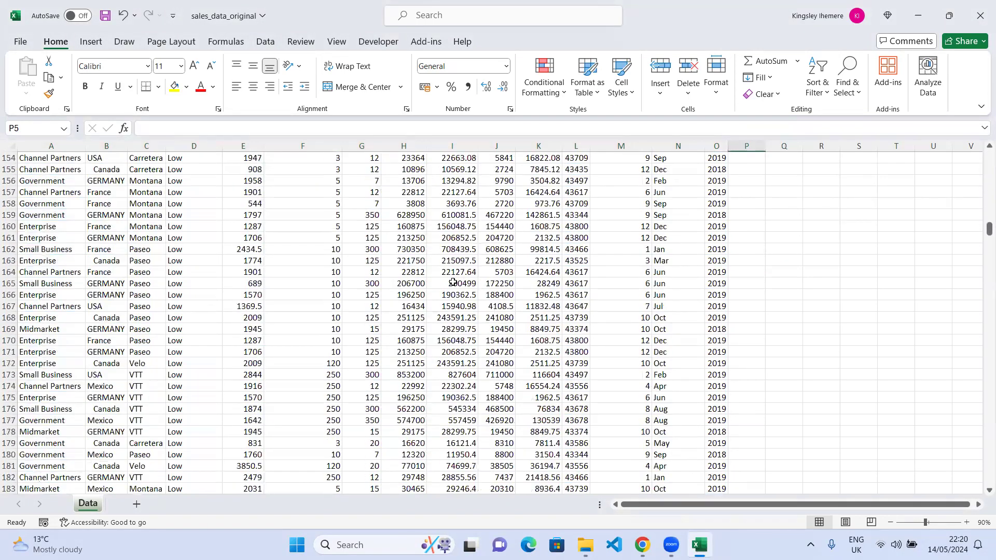
scroll(457, 270, up, 17)
scroll(458, 268, up, 20)
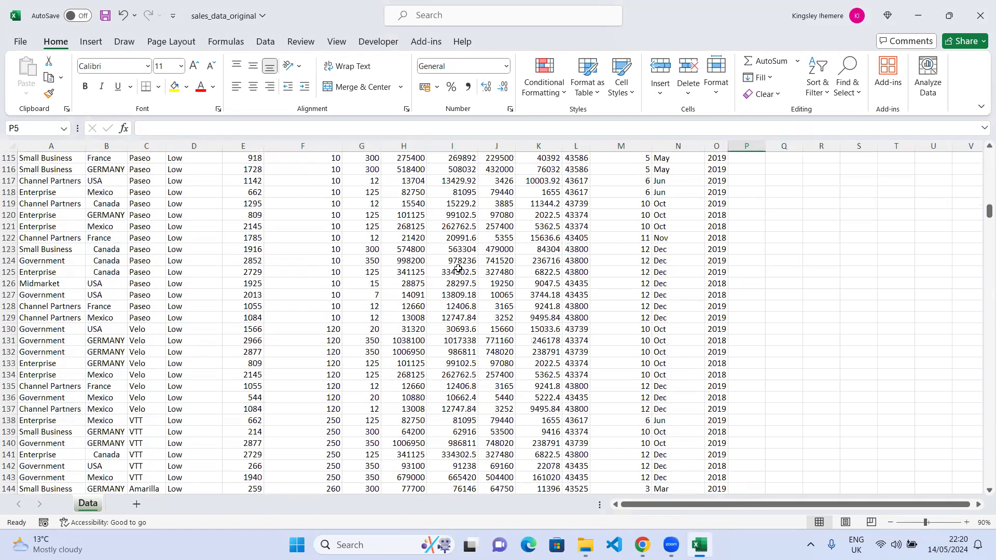
scroll(460, 267, up, 8)
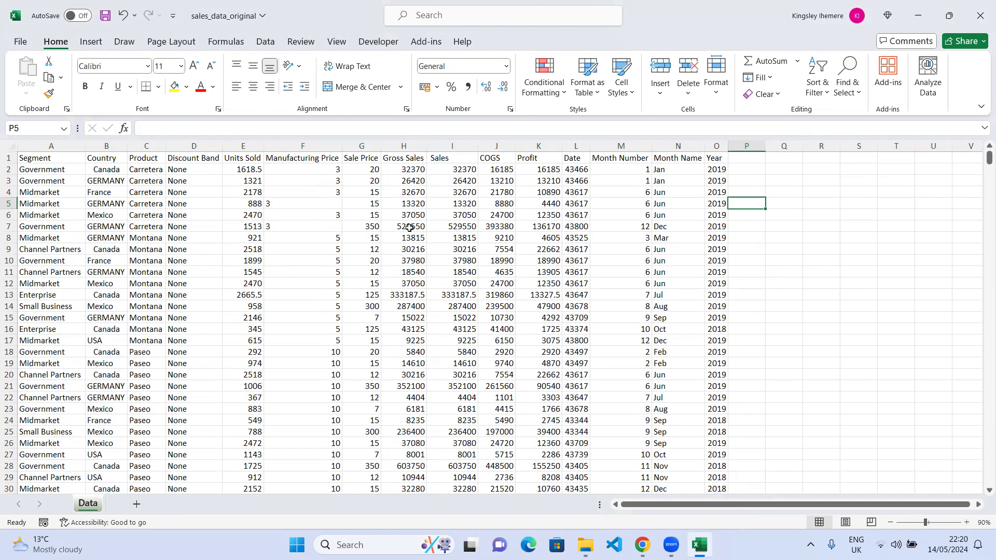
click(297, 202)
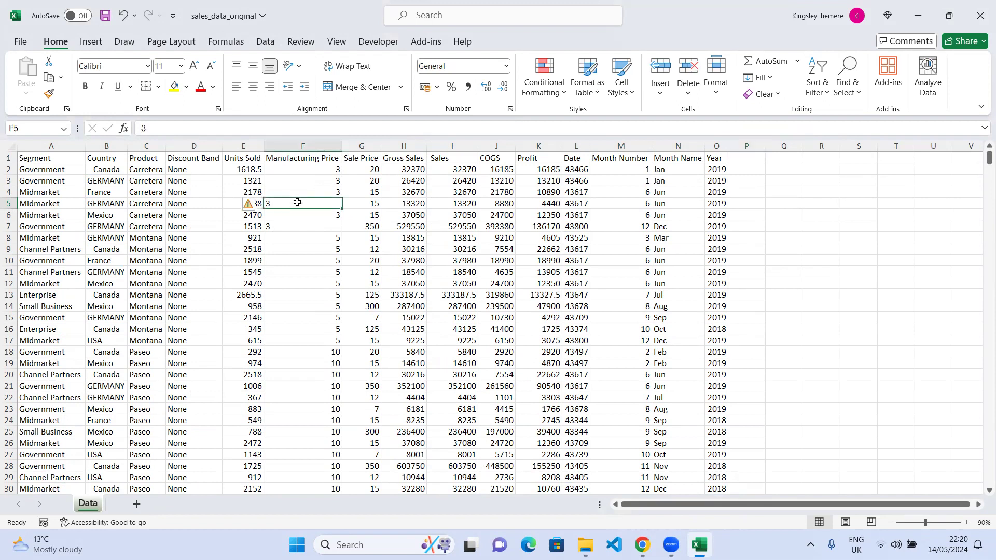
click(324, 191)
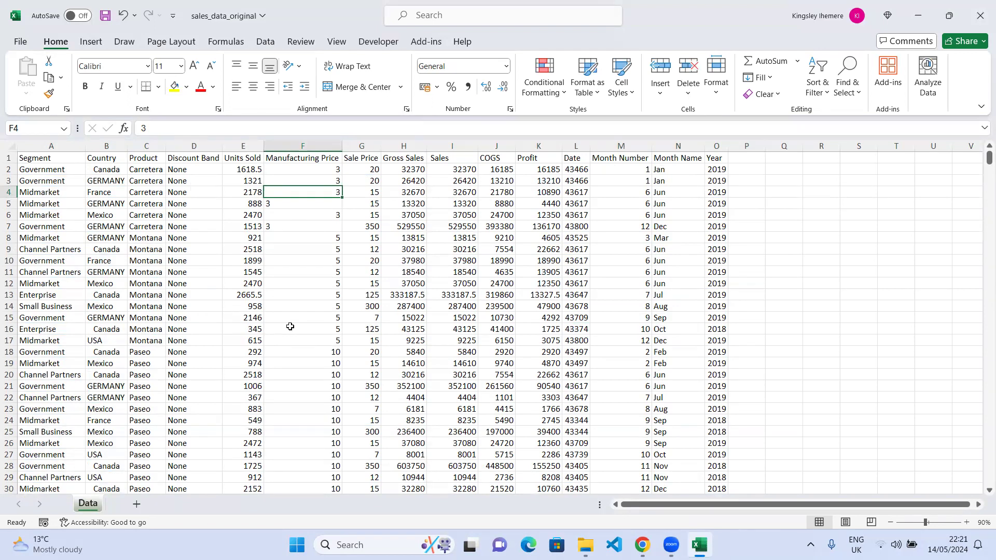
click(216, 344)
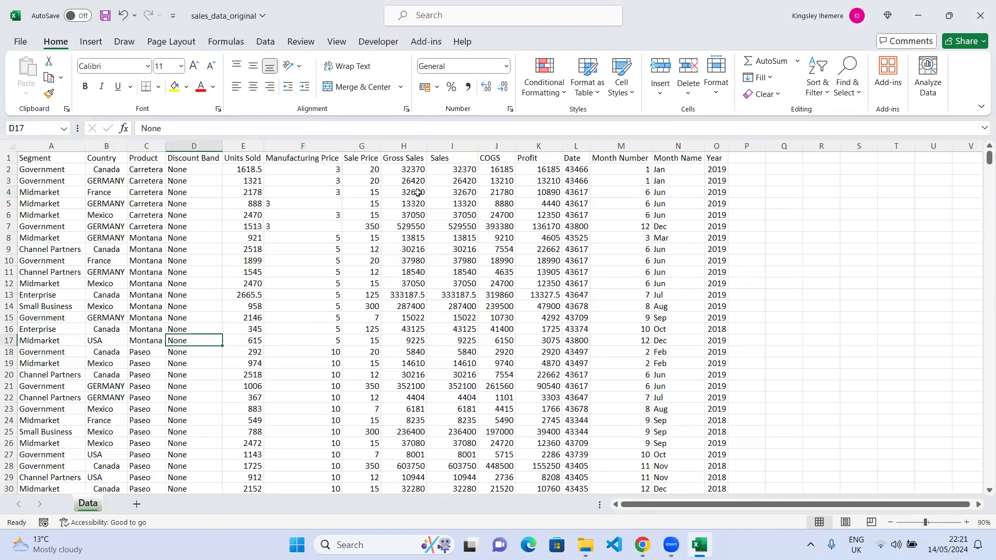
Remove duplicate rows from the data, checking all columns with the data treated as having headers.
click(261, 43)
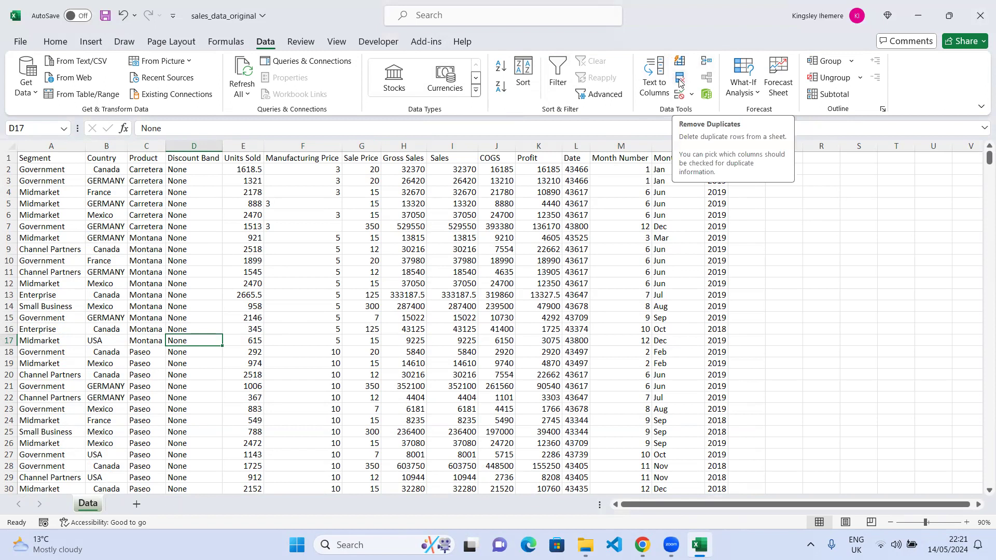
click(142, 238)
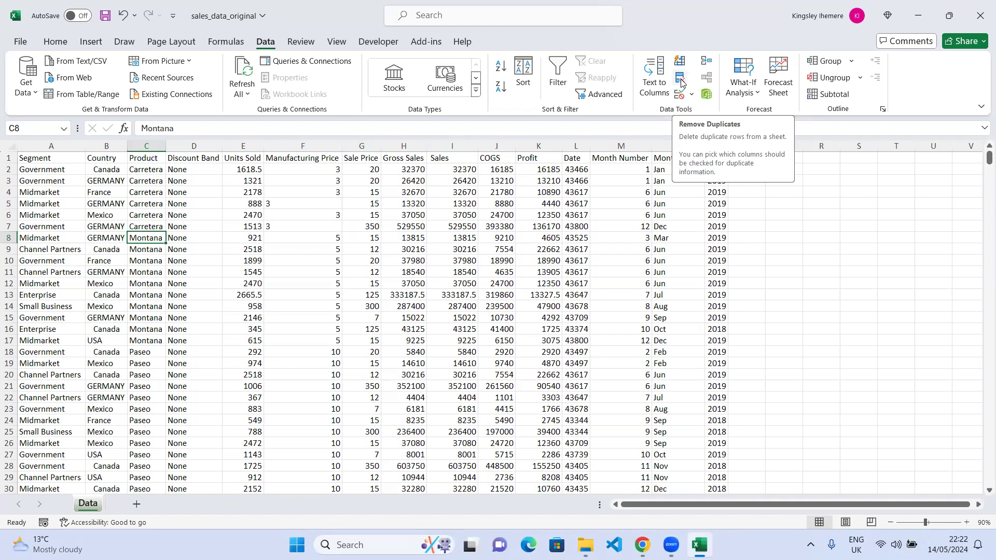
click(680, 79)
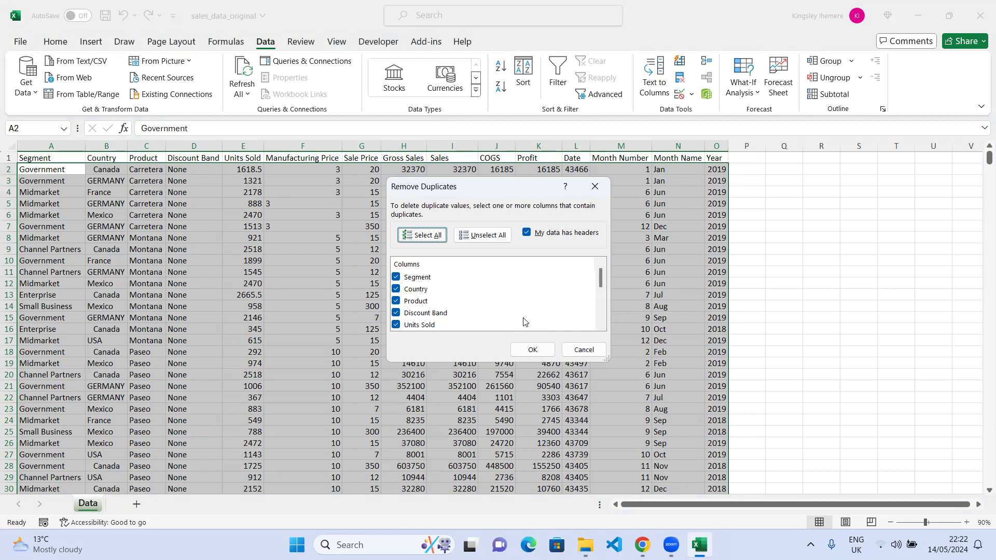
scroll(440, 304, down, 4)
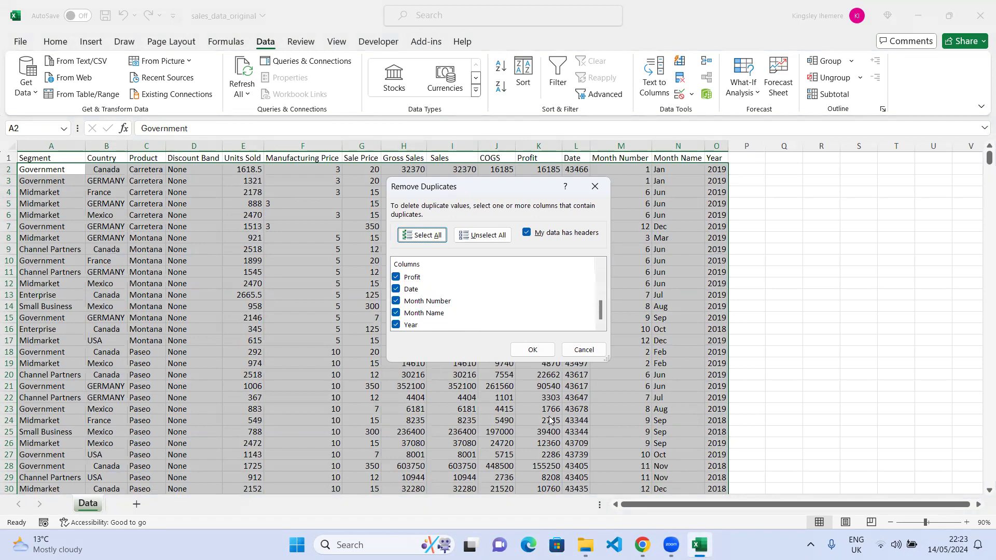
key(Return)
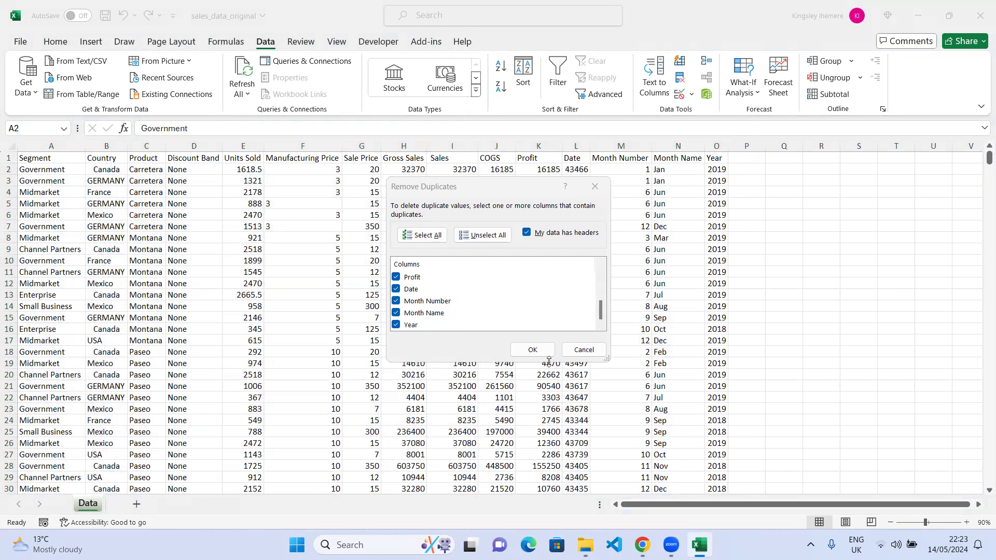
scroll(414, 301, up, 4)
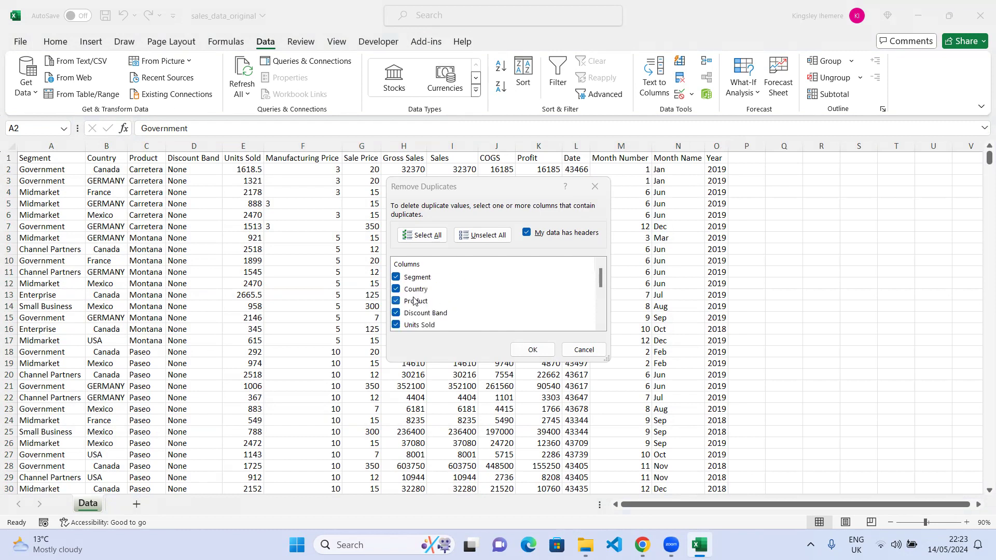
scroll(430, 298, down, 2)
scroll(430, 298, down, 2)
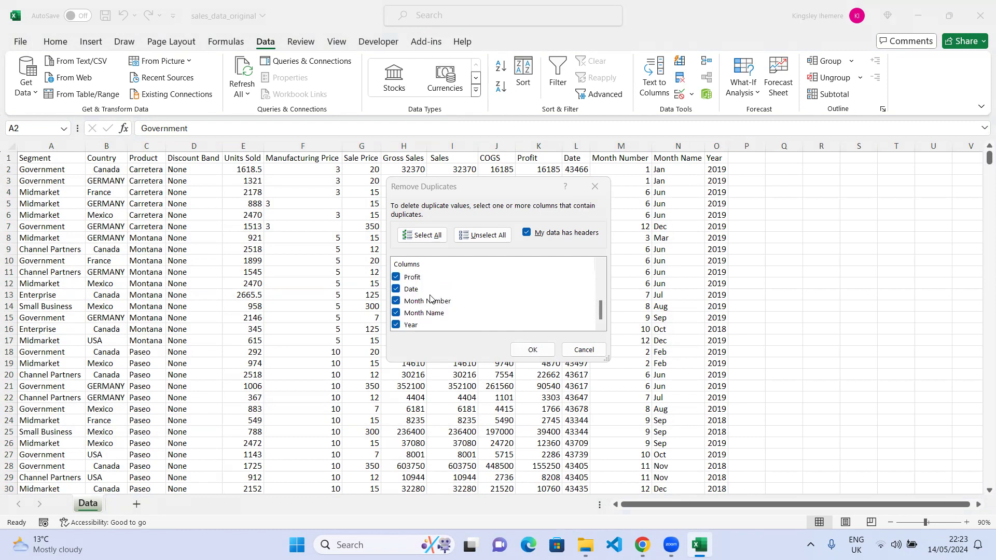
scroll(420, 306, up, 4)
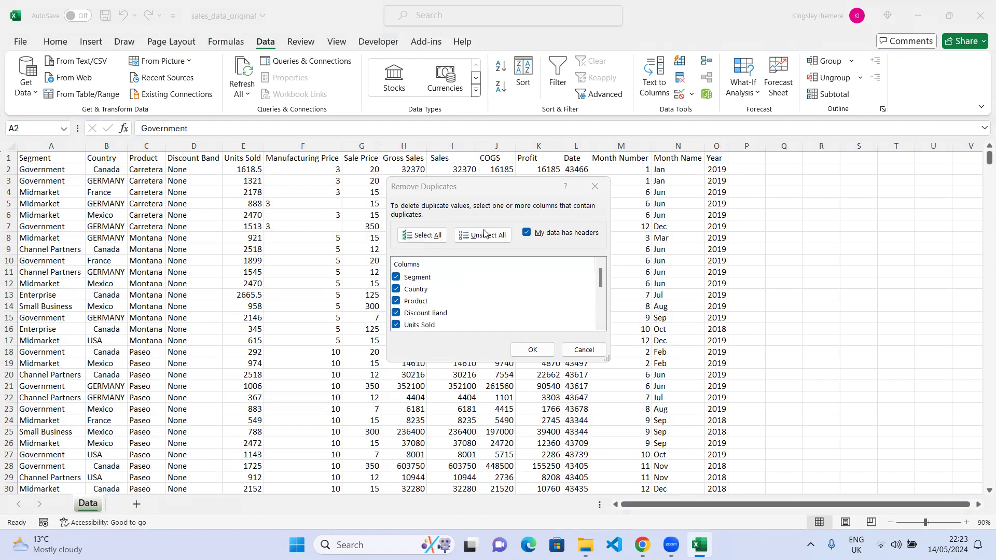
scroll(395, 297, down, 3)
scroll(395, 297, down, 1)
scroll(395, 297, up, 4)
scroll(396, 297, down, 4)
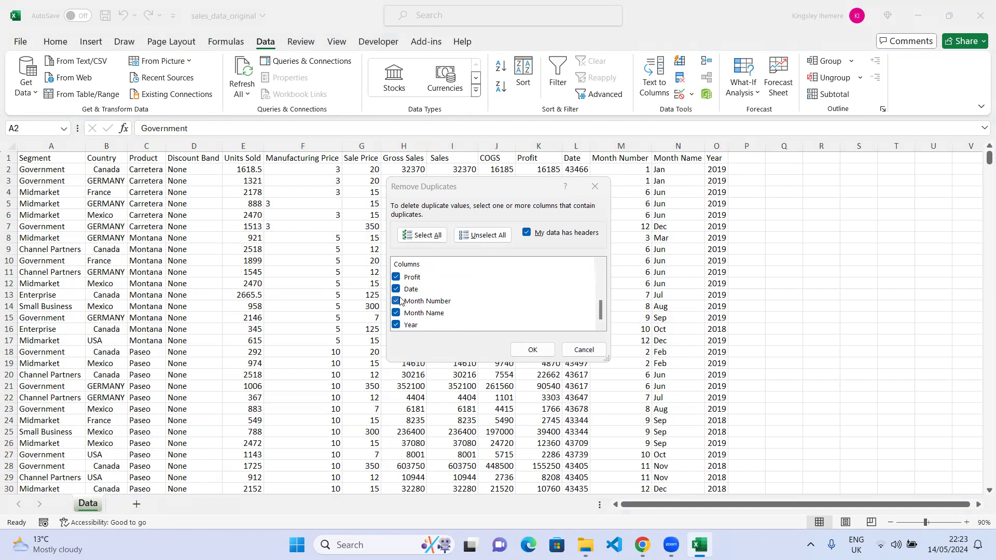
click(532, 350)
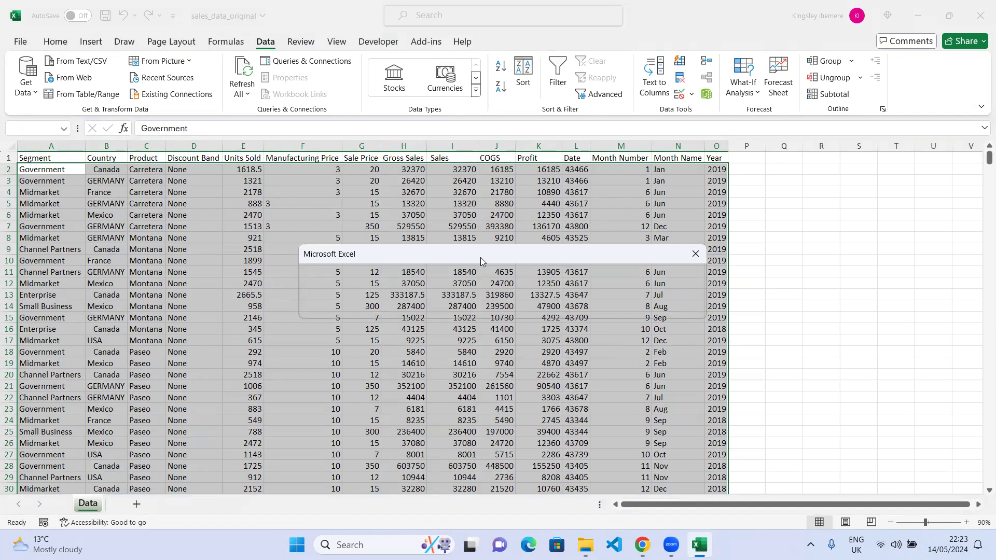
mouse_move(480, 257)
mouse_down()
mouse_move(546, 105)
mouse_move(573, 104)
mouse_move(568, 98)
mouse_move(586, 132)
mouse_move(549, 294)
mouse_move(568, 286)
mouse_move(550, 280)
mouse_move(726, 263)
mouse_up()
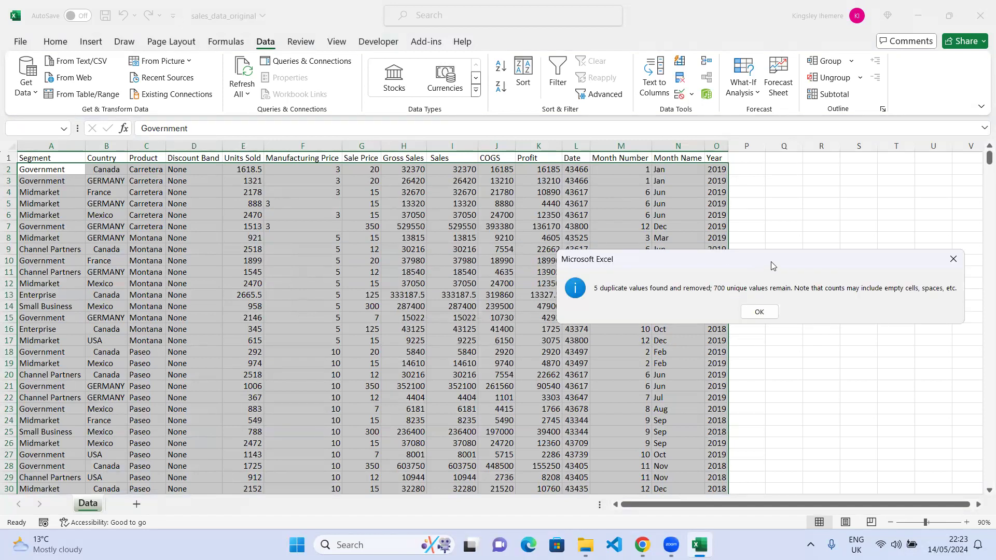
drag(769, 265, 575, 242)
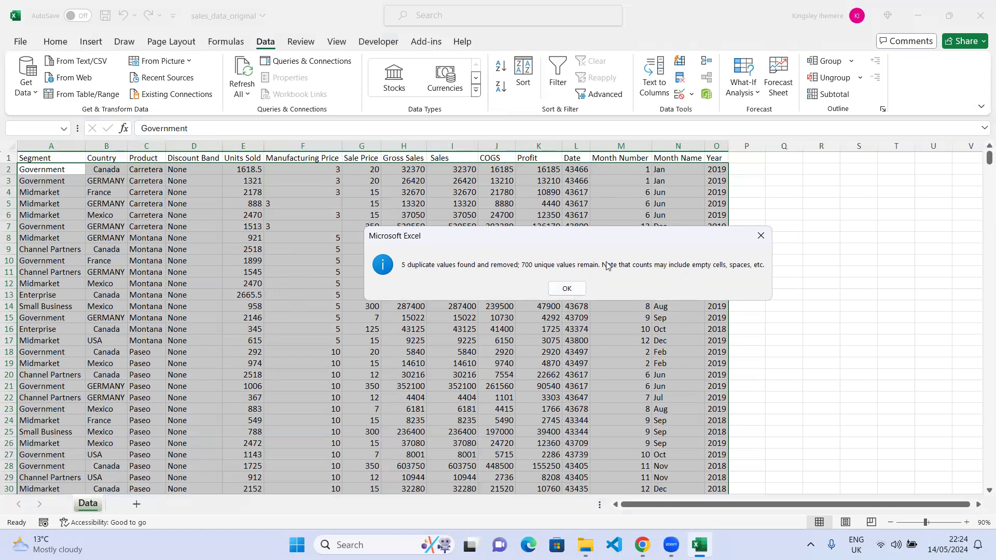
click(562, 286)
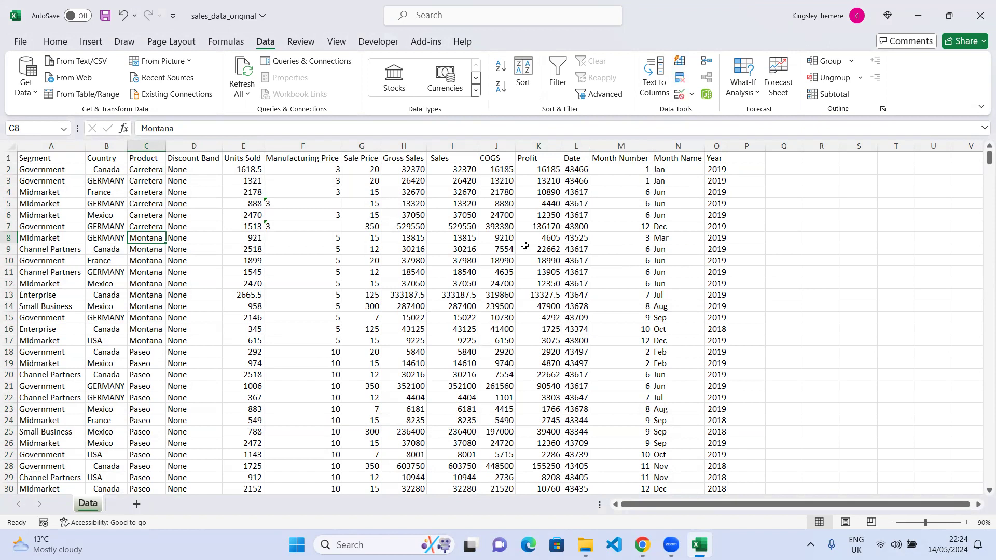
click(456, 284)
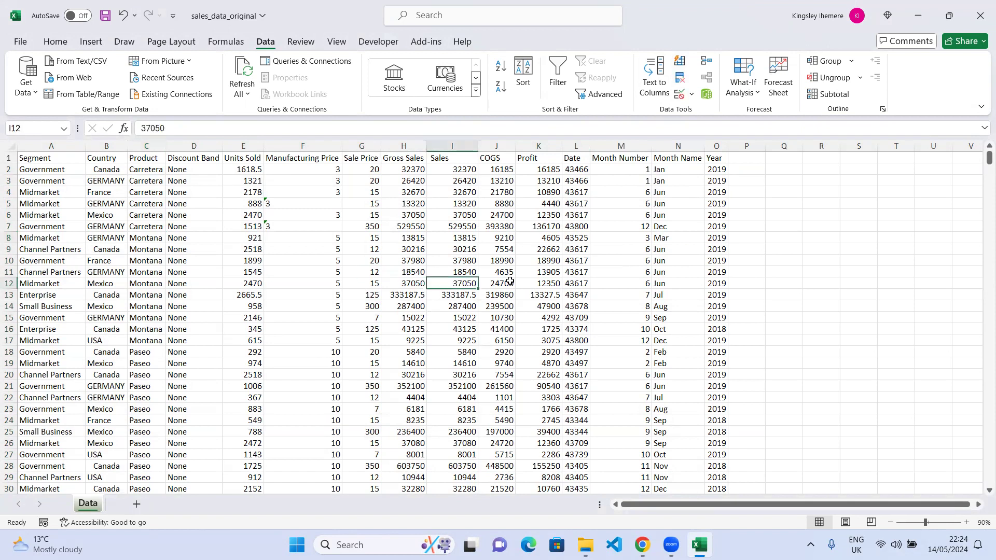
click(680, 77)
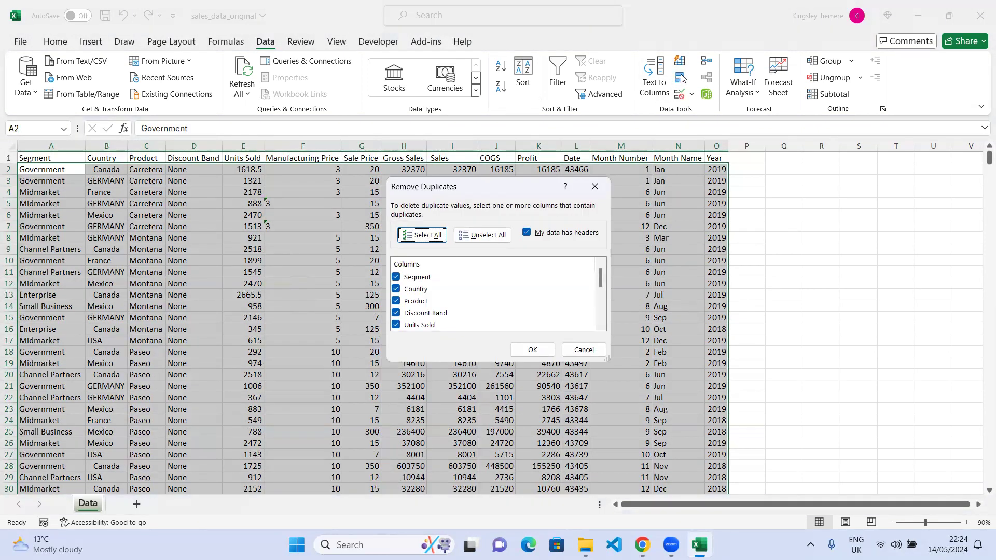
click(595, 186)
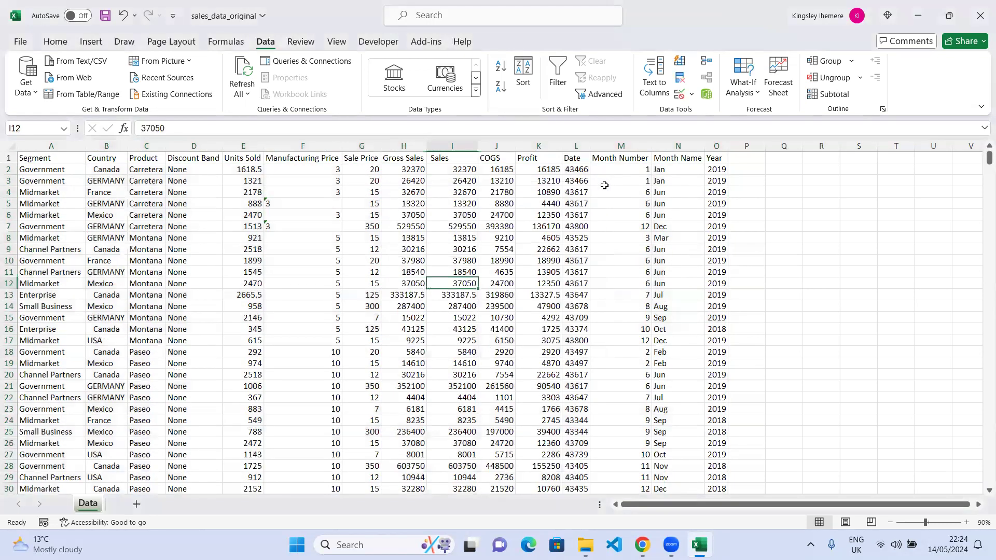
click(570, 338)
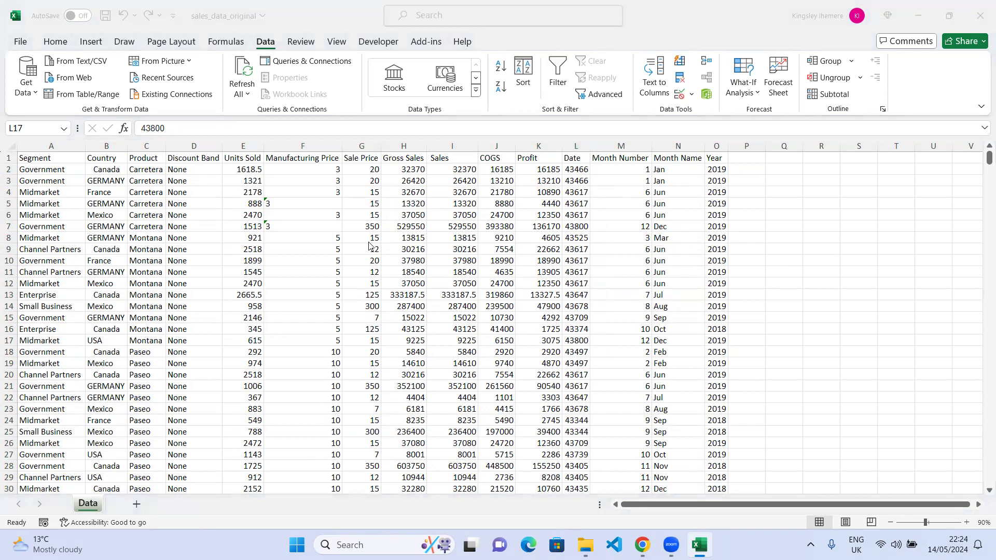
Select the Manufacturing Price column and inspect its cells.
click(322, 144)
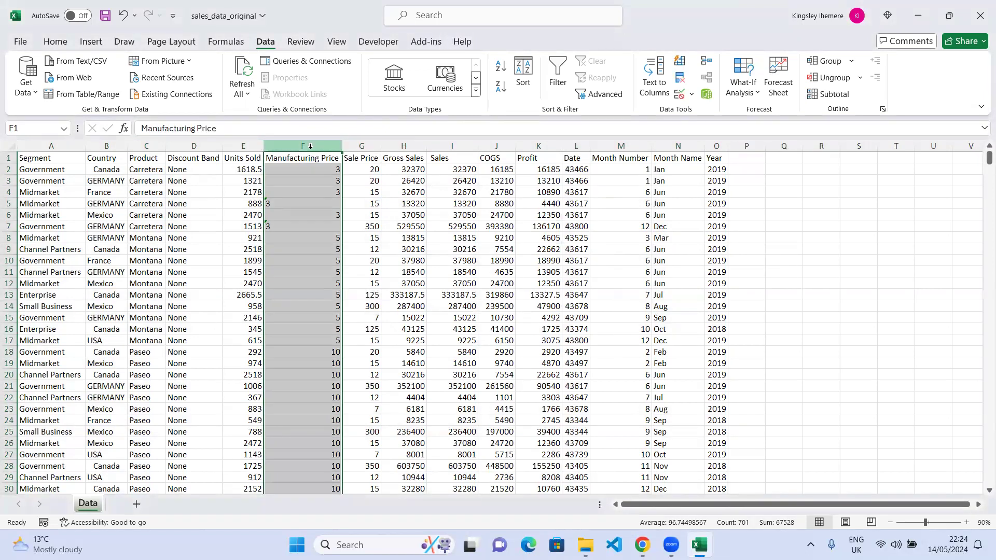
click(58, 47)
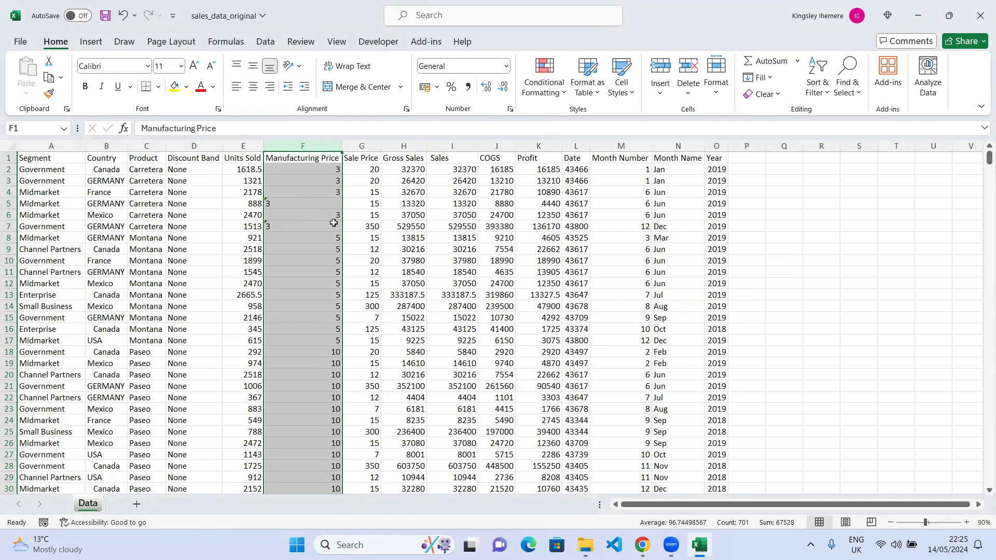
click(630, 148)
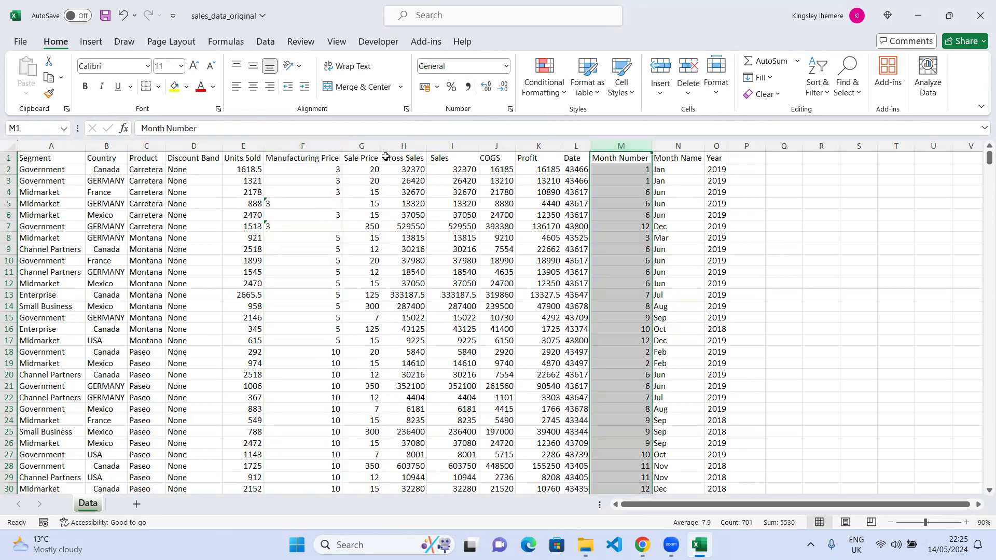
click(333, 154)
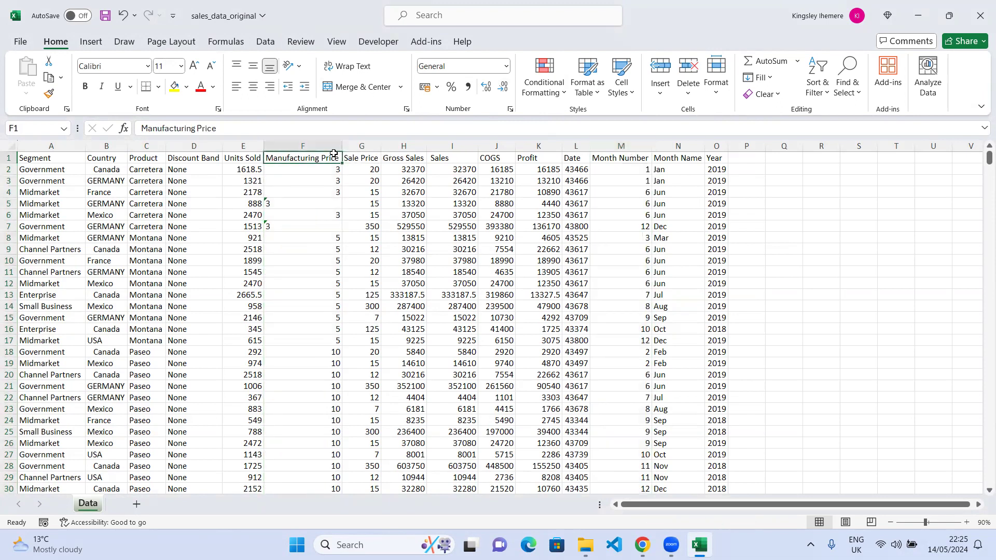
click(317, 204)
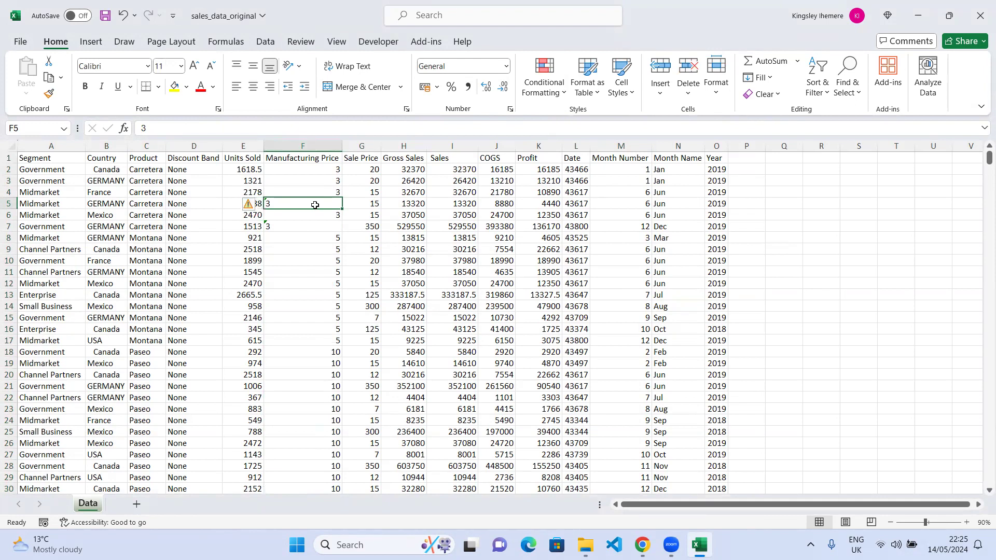
Inspect the error-checking options for the Manufacturing Price values stored as text and scroll through the data.
mouse_move(242, 208)
click(268, 227)
text(3)
click(268, 206)
mouse_move(259, 207)
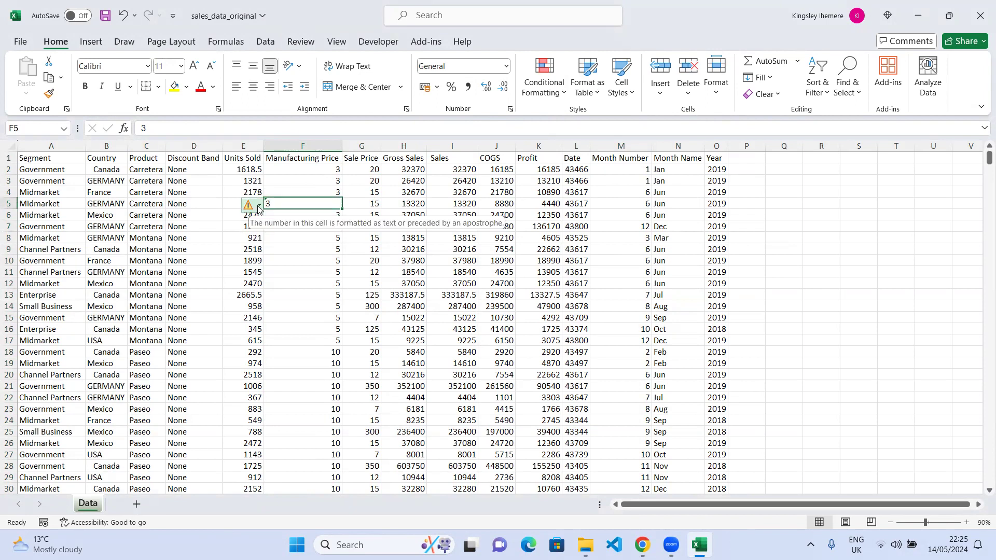
click(259, 207)
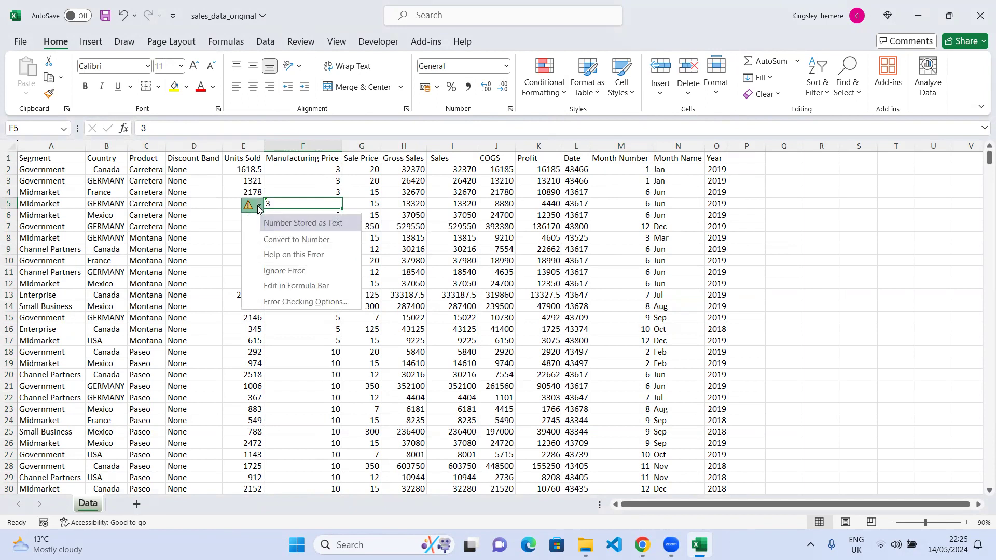
click(259, 208)
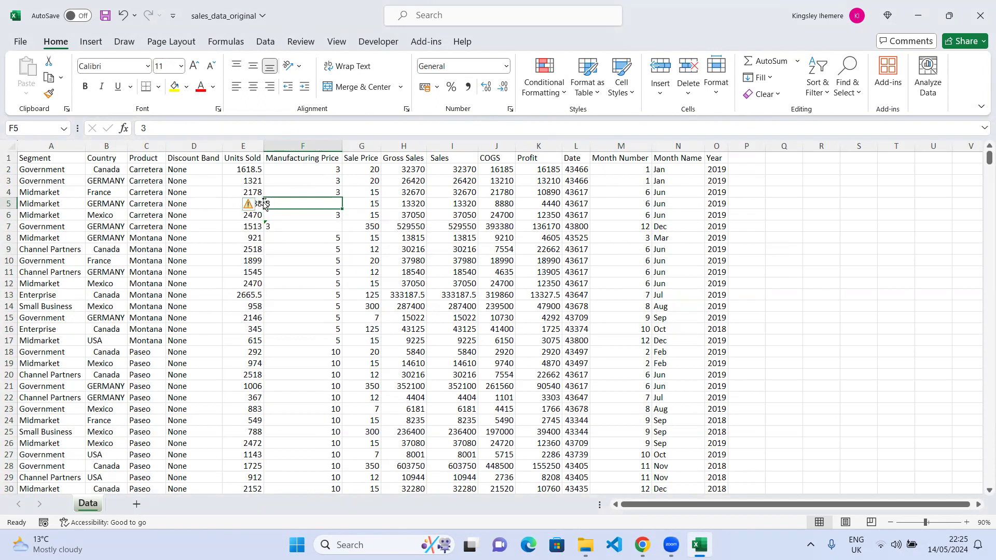
mouse_move(252, 208)
click(284, 227)
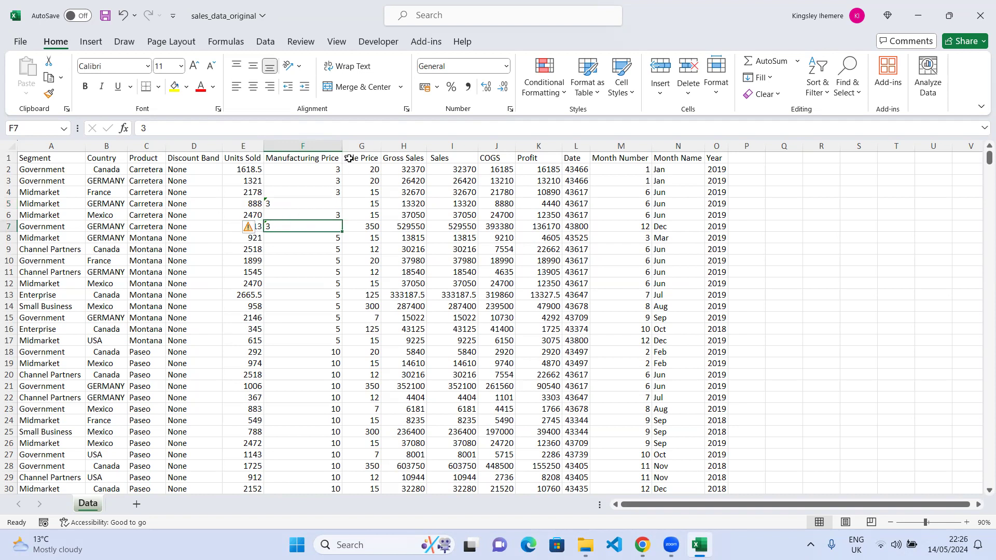
scroll(303, 314, down, 10)
scroll(303, 314, down, 20)
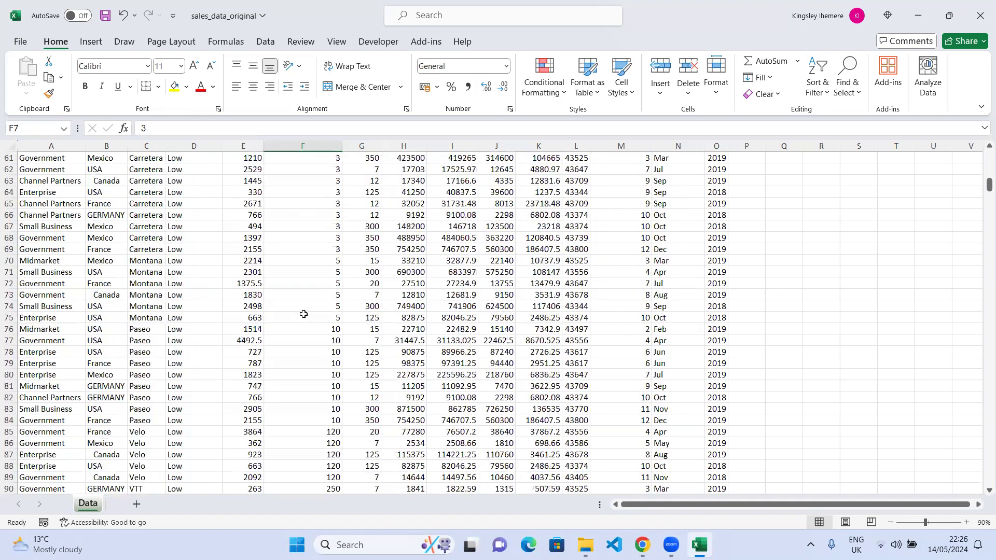
scroll(304, 313, up, 20)
scroll(303, 314, up, 15)
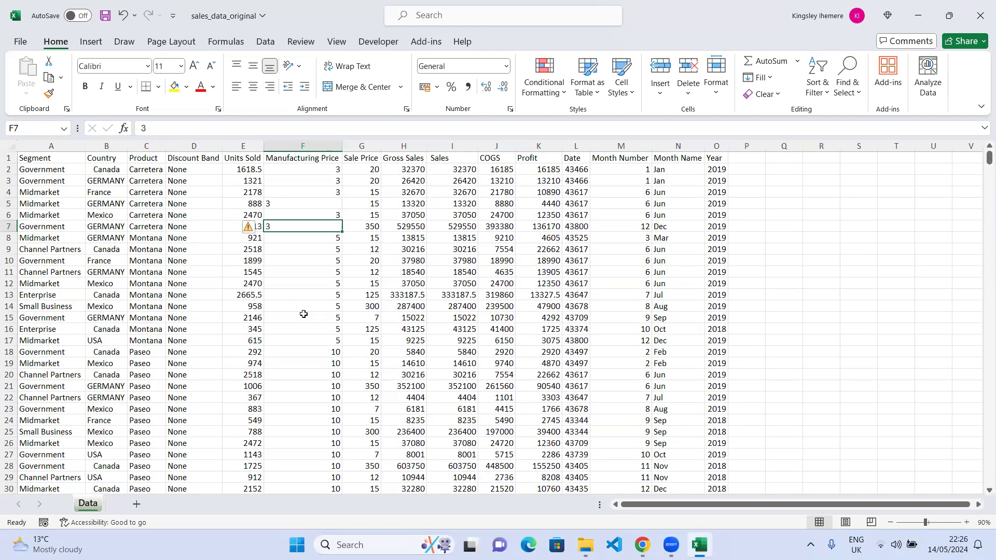
Enter 1 in cell R8 and copy that cell.
click(829, 235)
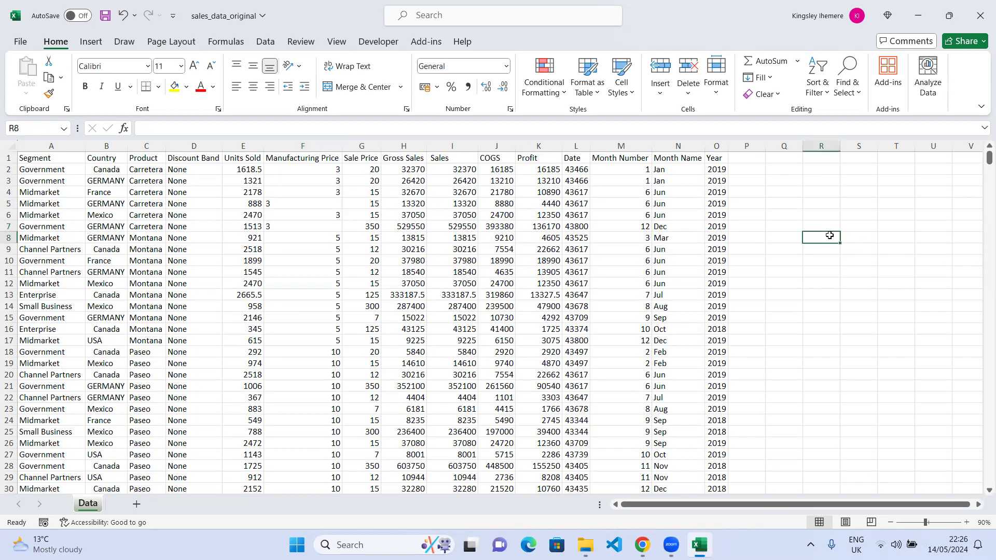
text(1)
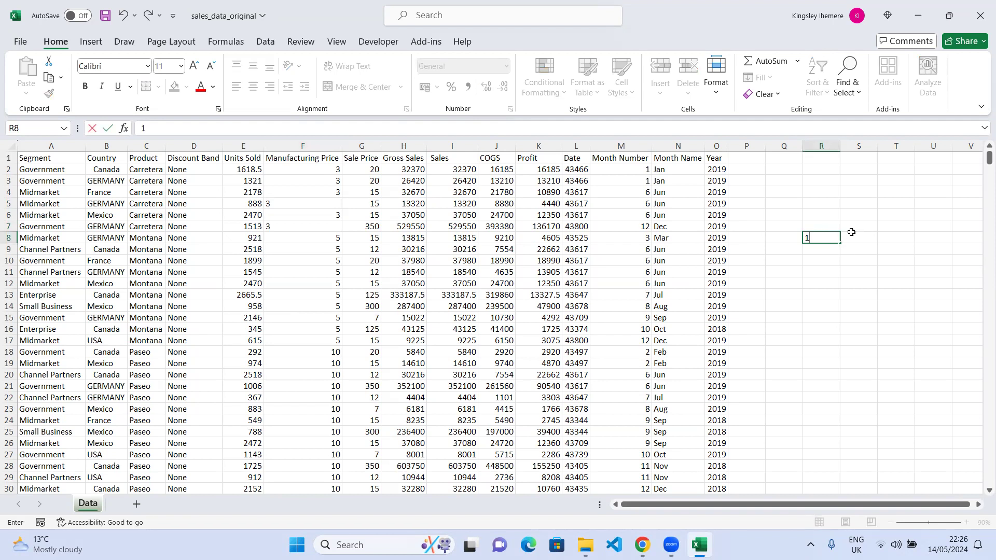
click(826, 259)
click(836, 244)
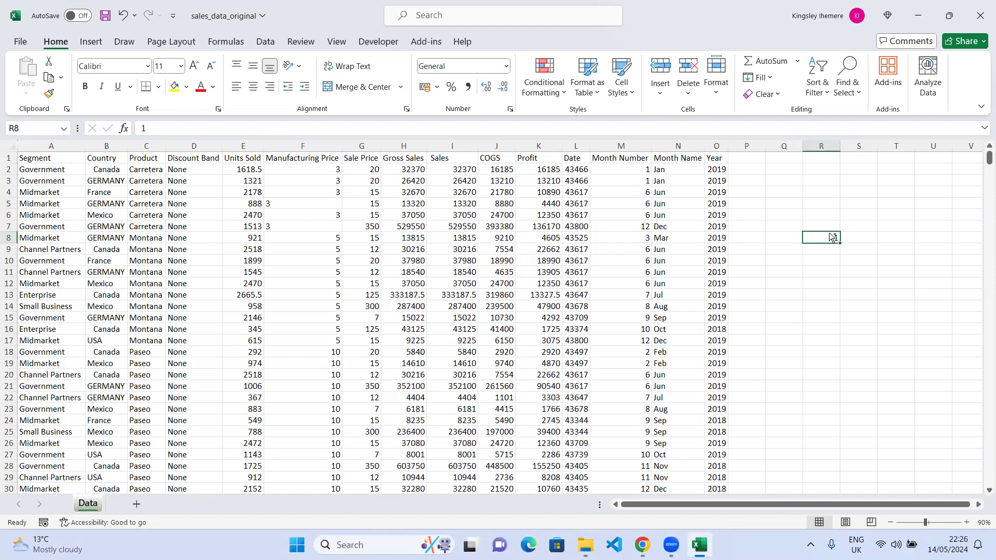
key(ctrl+c)
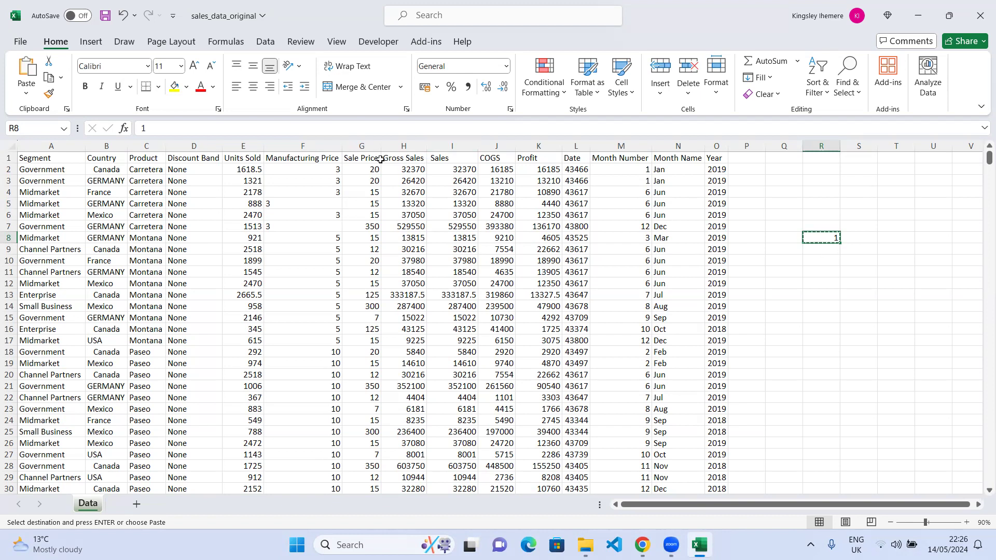
Try to multiply the Manufacturing Price column by the copied 1 using Paste Special.
click(325, 169)
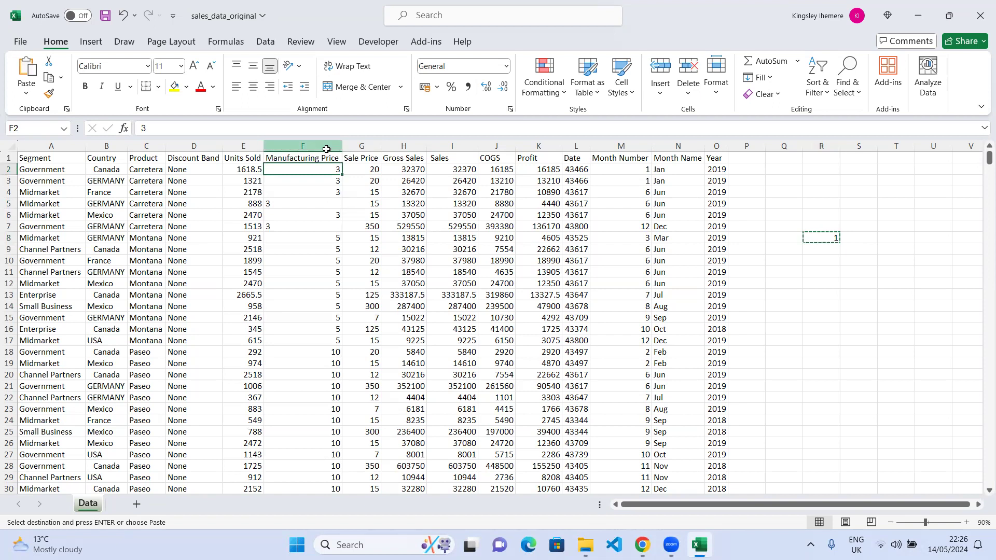
click(326, 149)
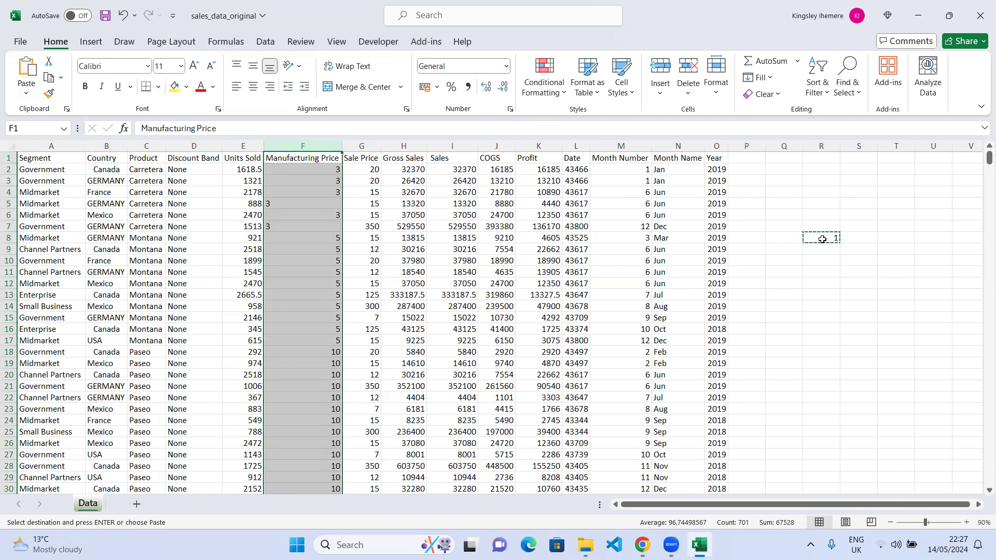
click(27, 96)
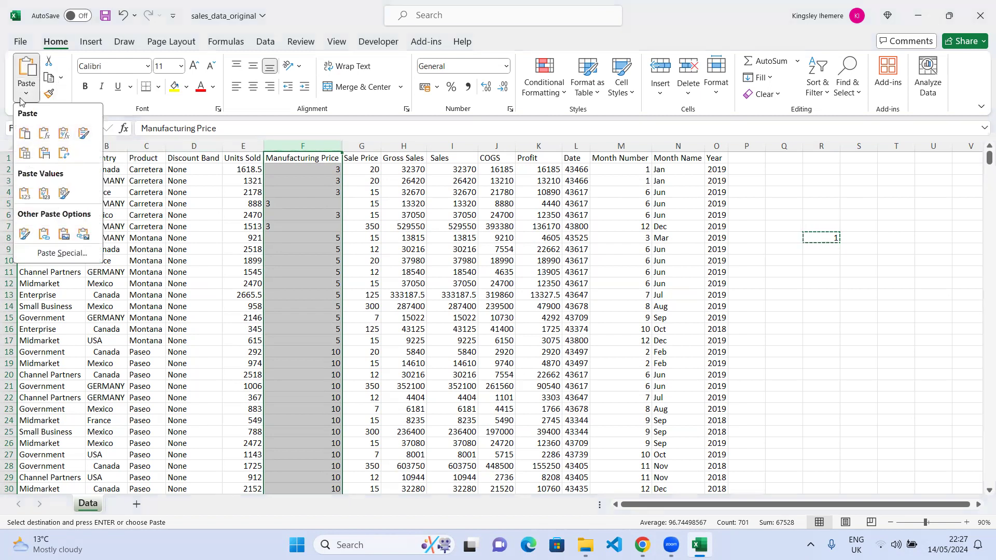
click(53, 254)
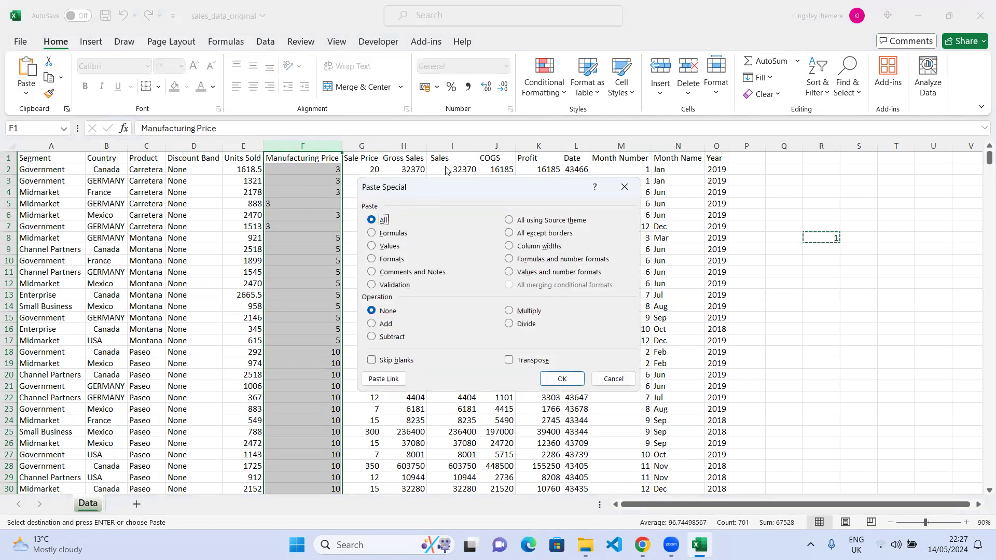
drag(517, 189, 556, 178)
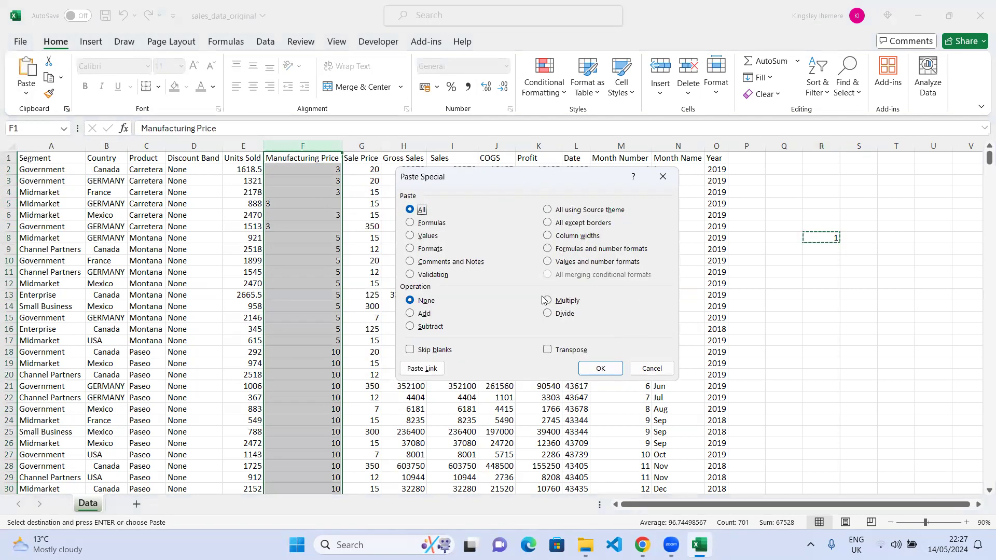
click(556, 301)
click(599, 369)
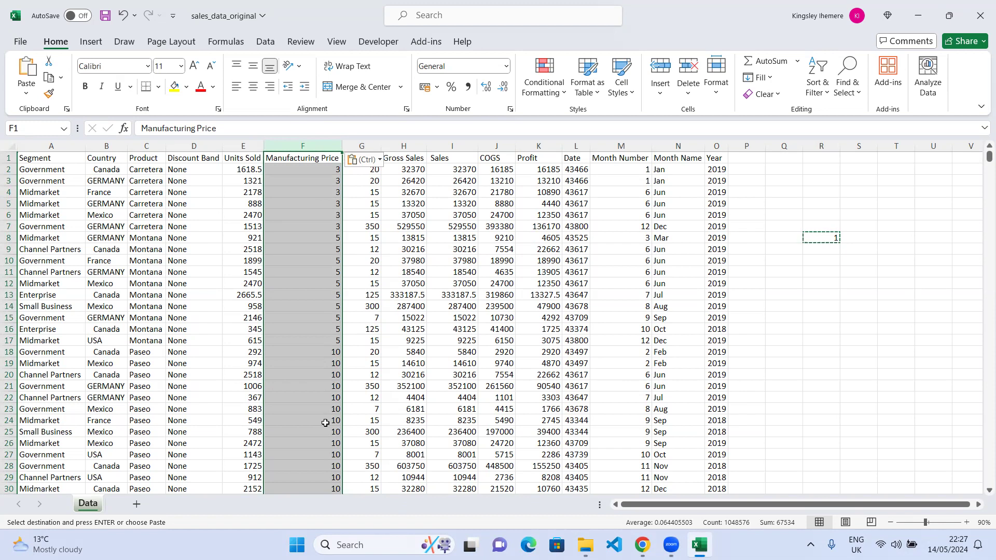
key(Escape)
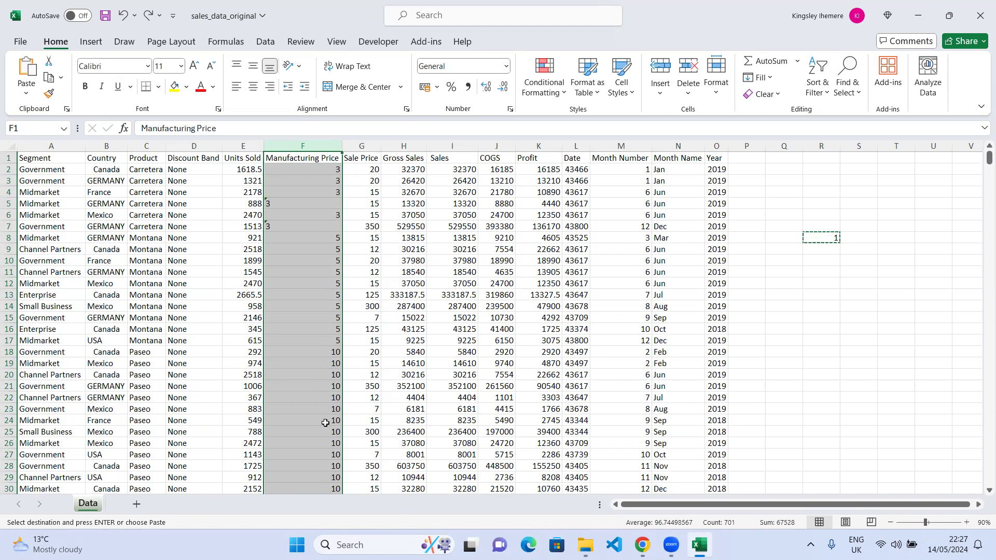
Apply the Number format to the Manufacturing Price column, then undo it.
click(799, 328)
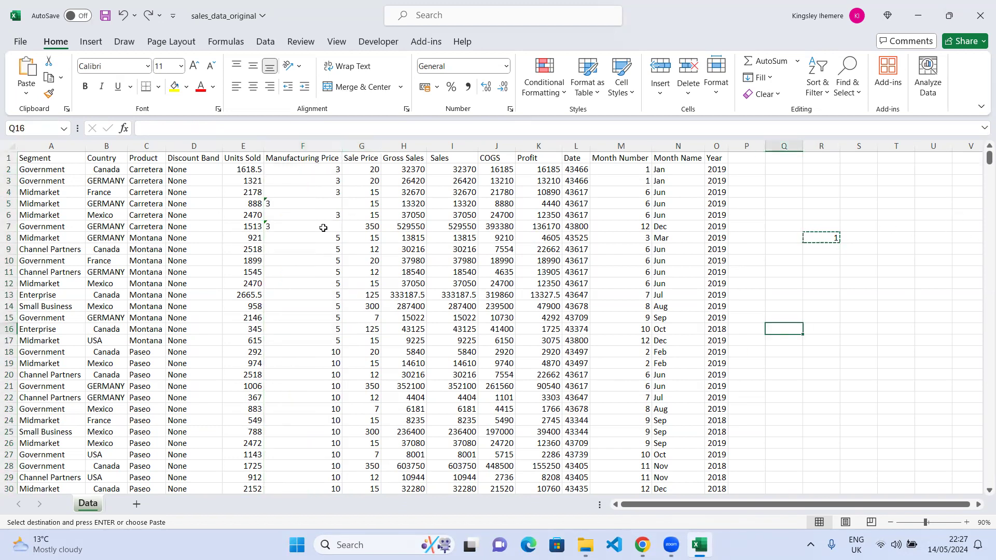
drag(328, 168, 309, 329)
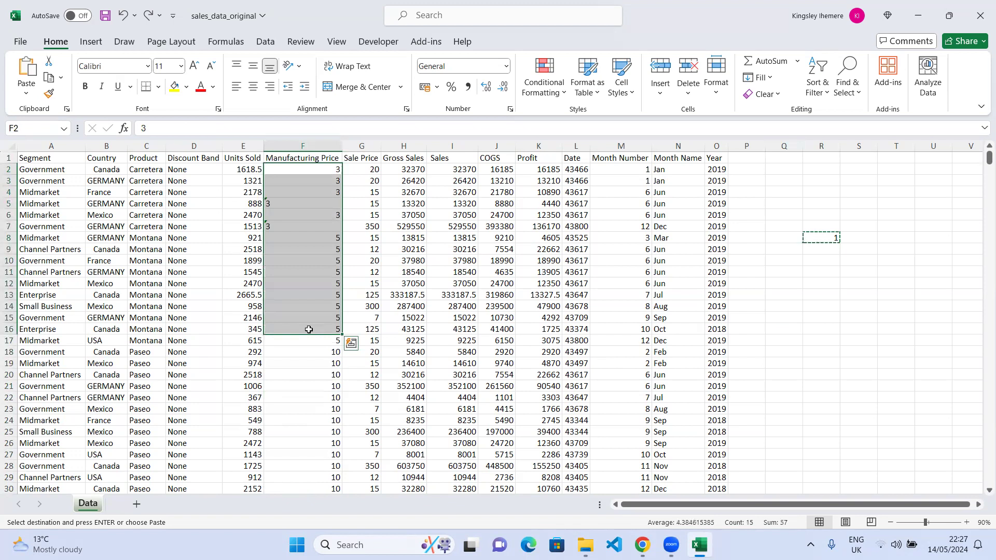
click(300, 306)
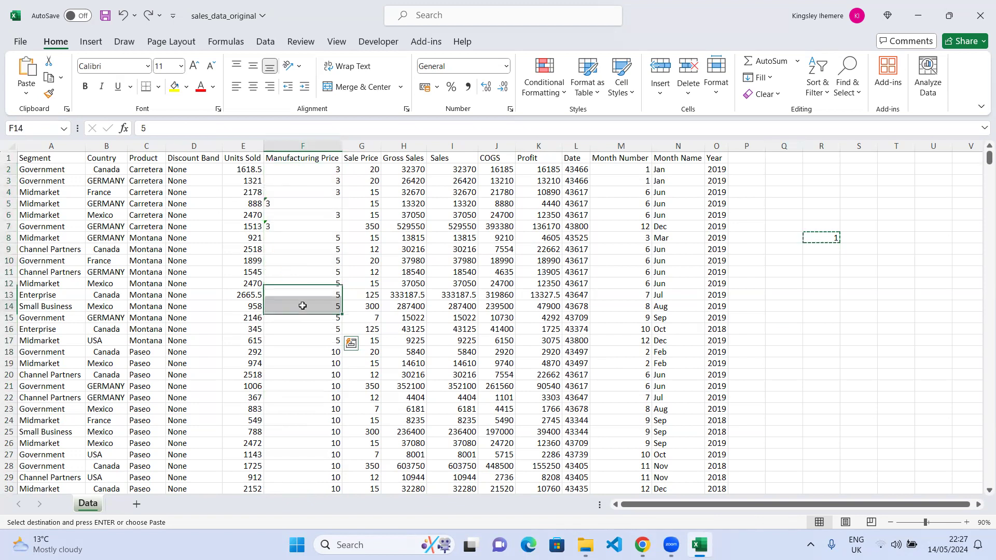
click(311, 147)
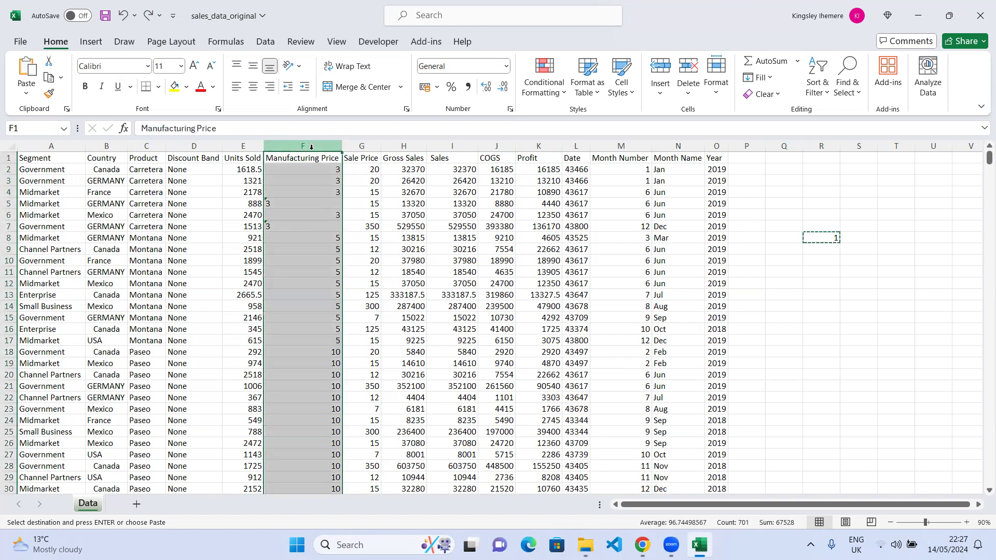
click(506, 66)
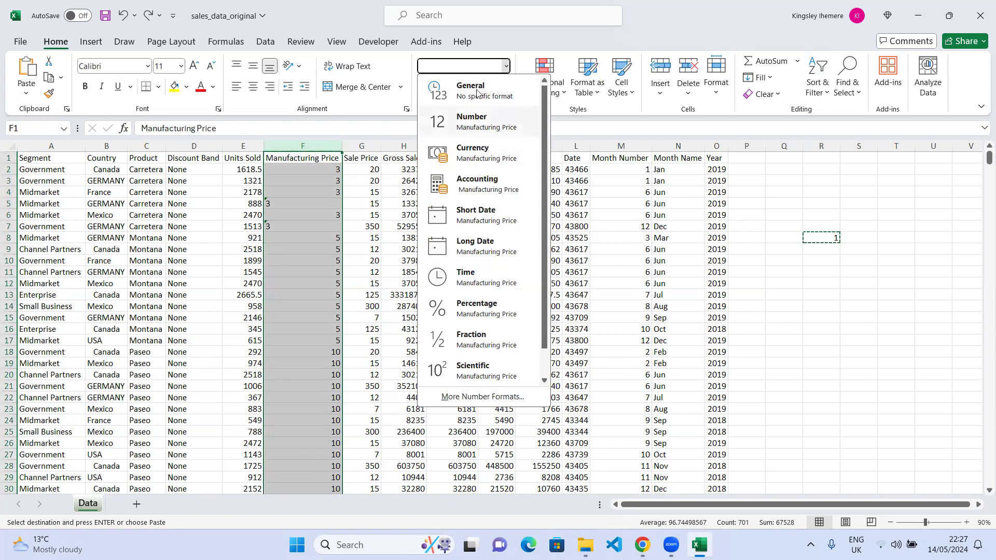
click(485, 121)
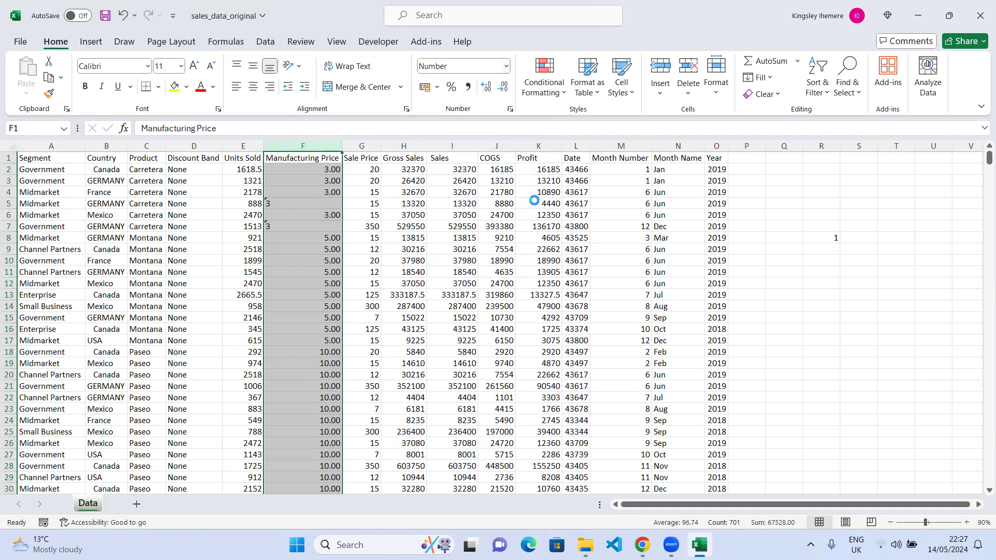
key(ctrl+z)
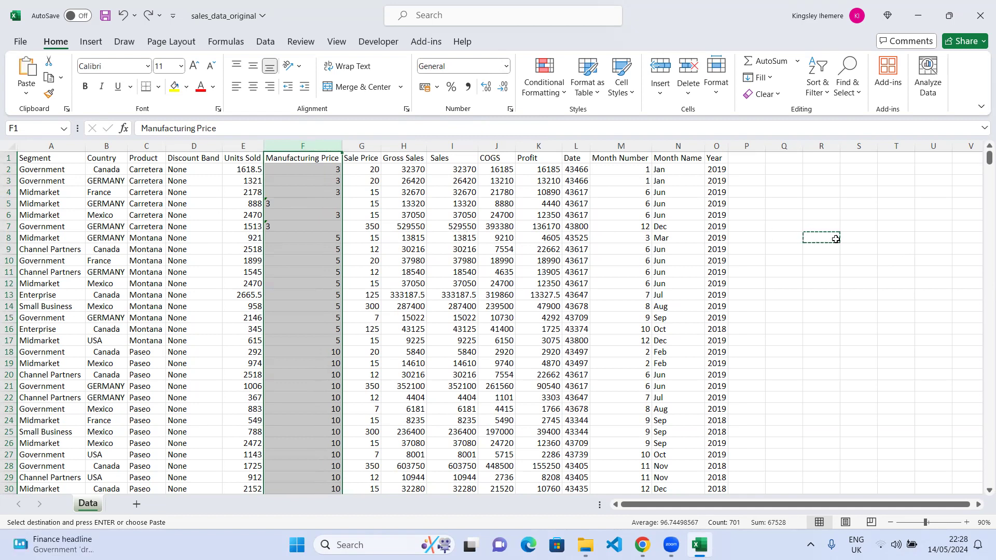
Convert the Manufacturing Price column to numbers by pasting the copied 1 with the Multiply operation in Paste Special.
click(836, 239)
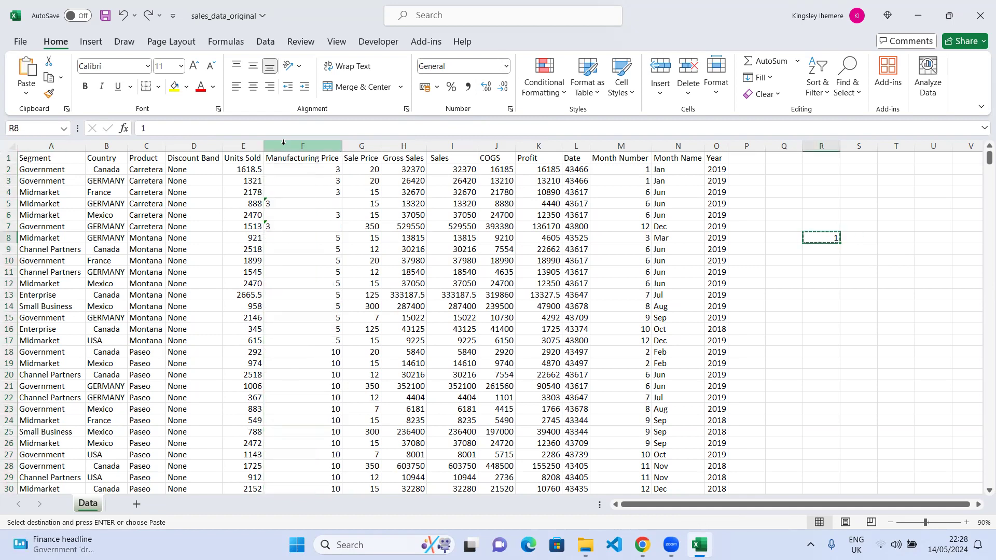
click(315, 146)
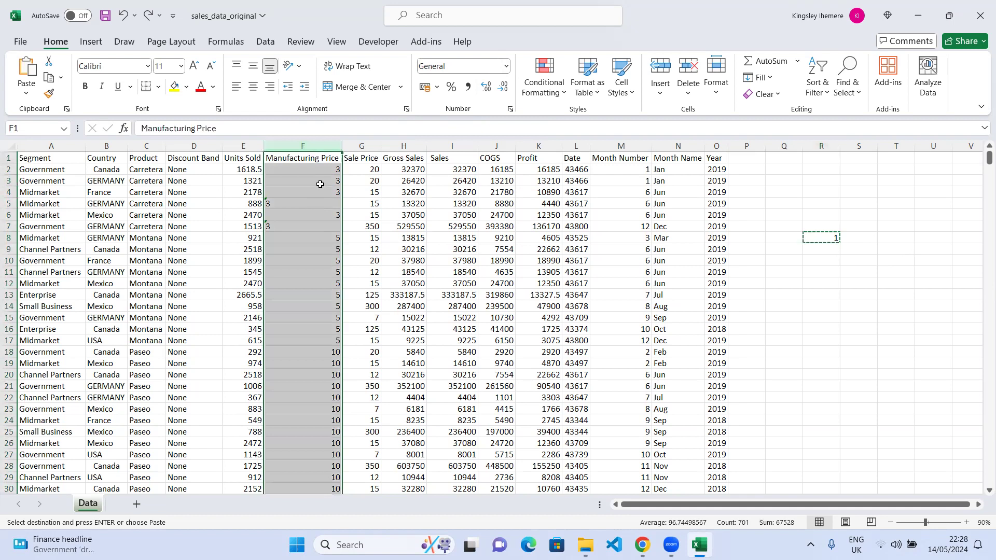
click(26, 93)
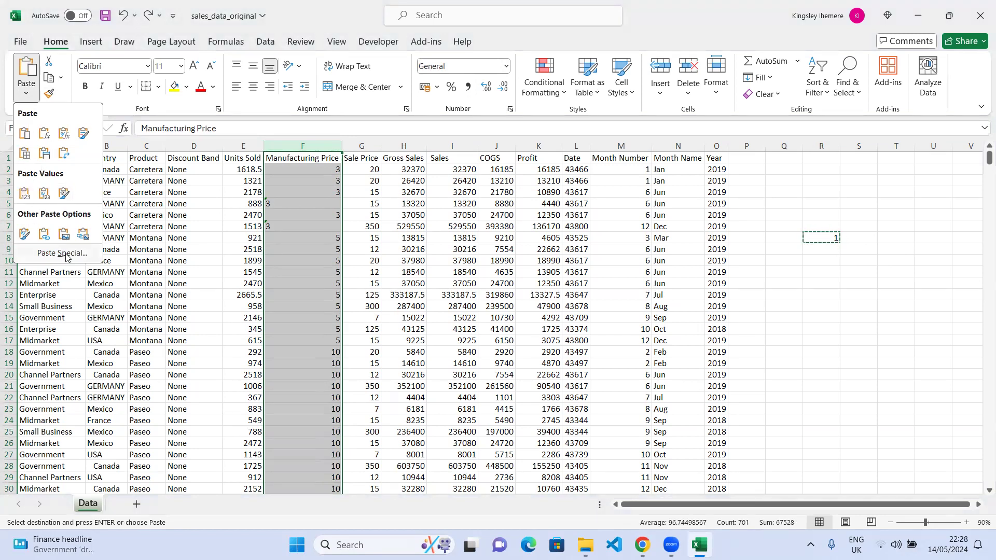
click(58, 256)
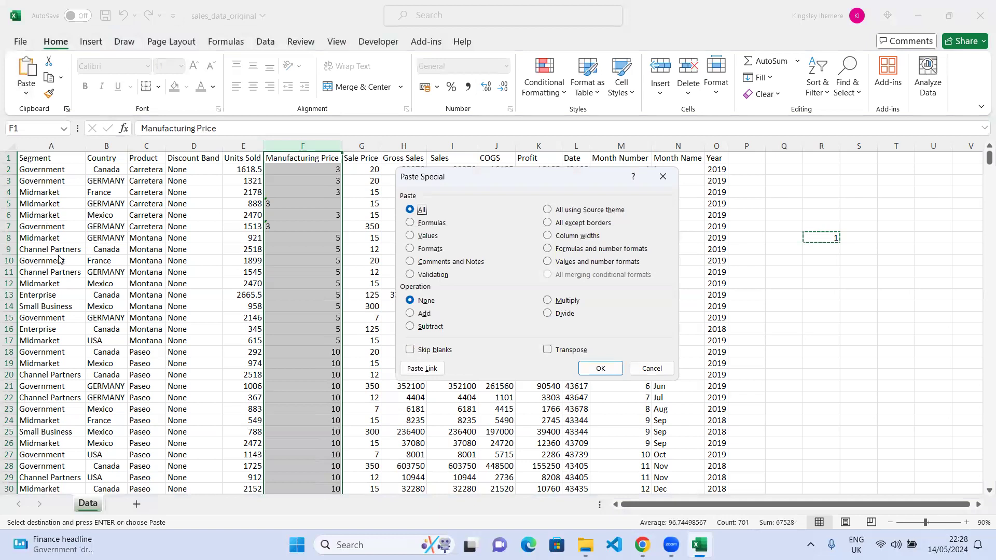
click(553, 303)
click(599, 369)
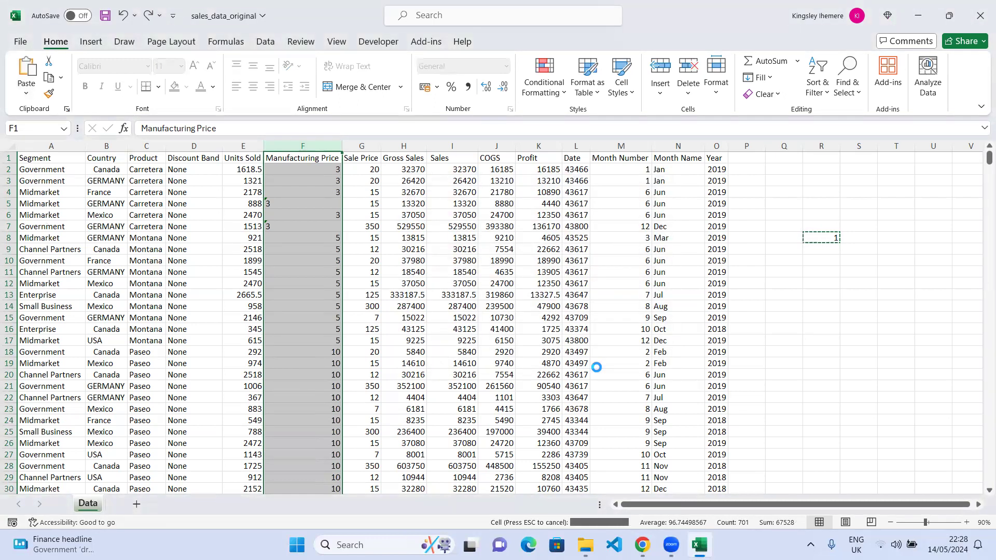
Undo the Paste Special conversion of the Manufacturing Price column.
click(328, 171)
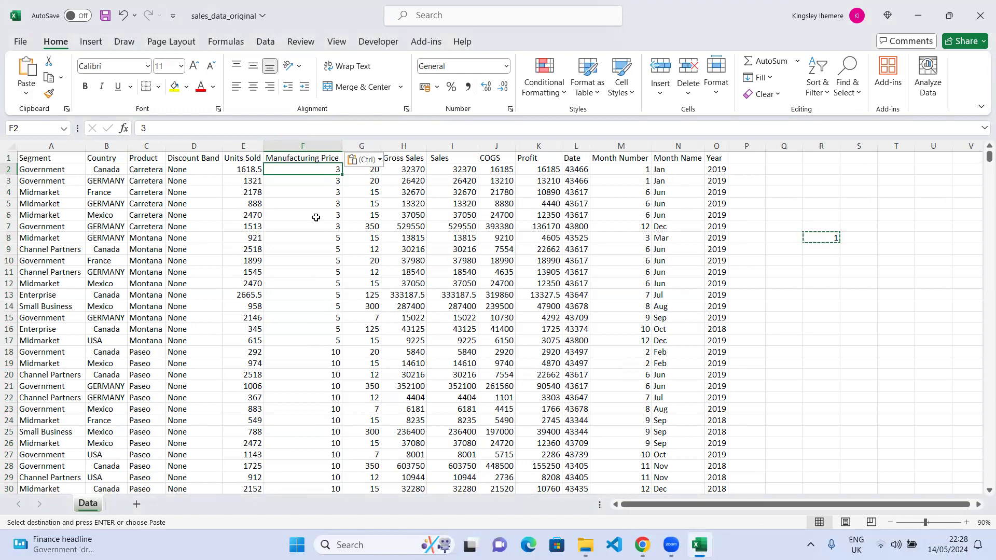
key(Escape)
key(ctrl+z)
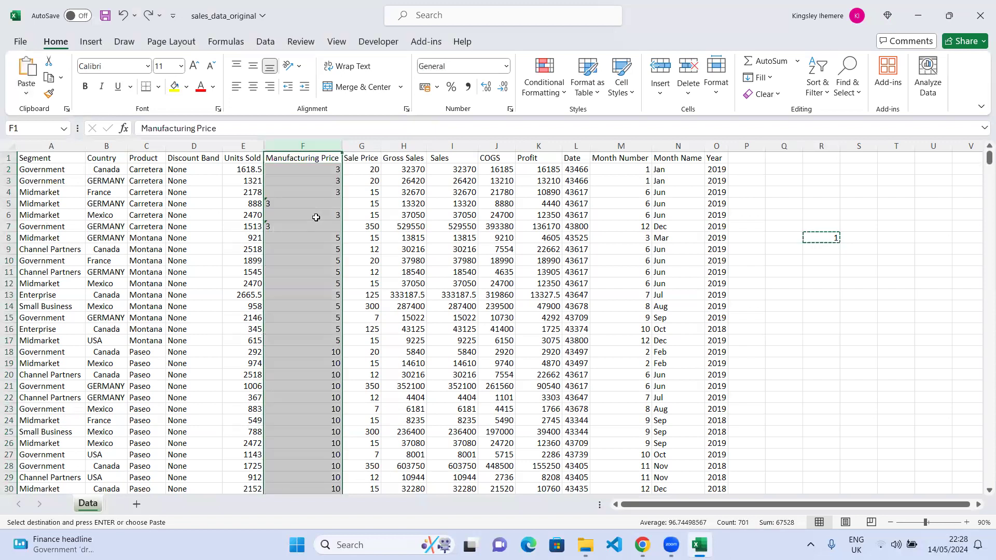
Convert cells F5 and F7 from text to numbers with the error-checking Convert to Number option.
click(305, 227)
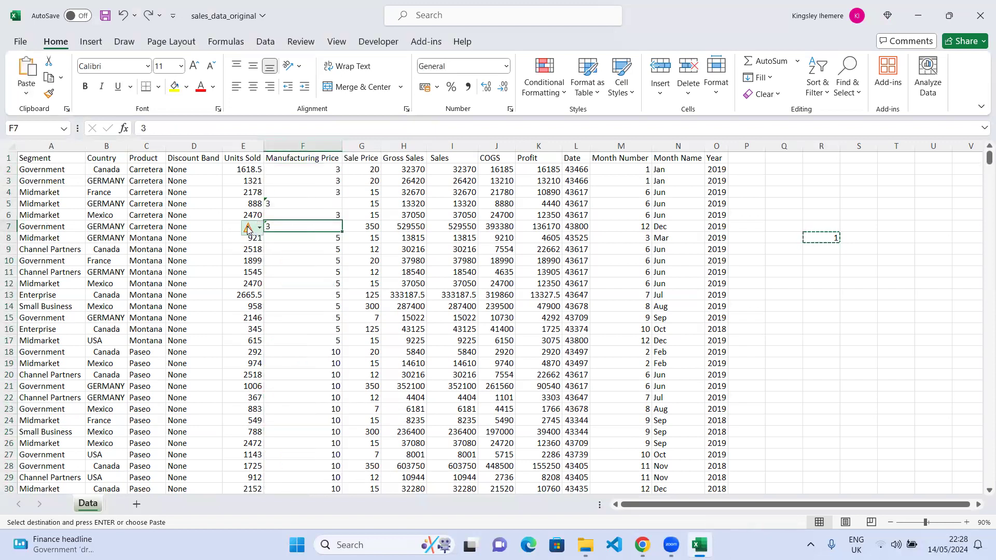
click(300, 203)
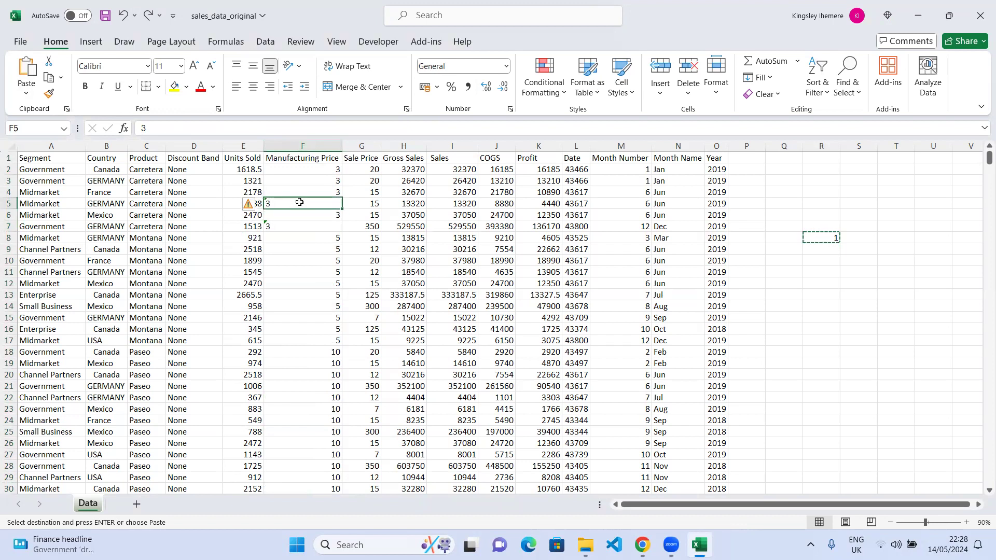
click(251, 205)
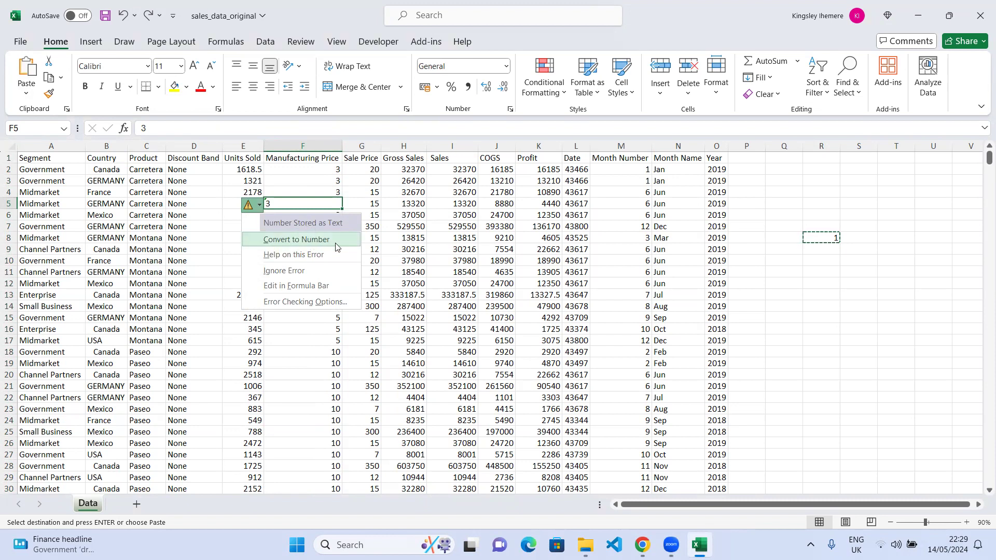
click(298, 239)
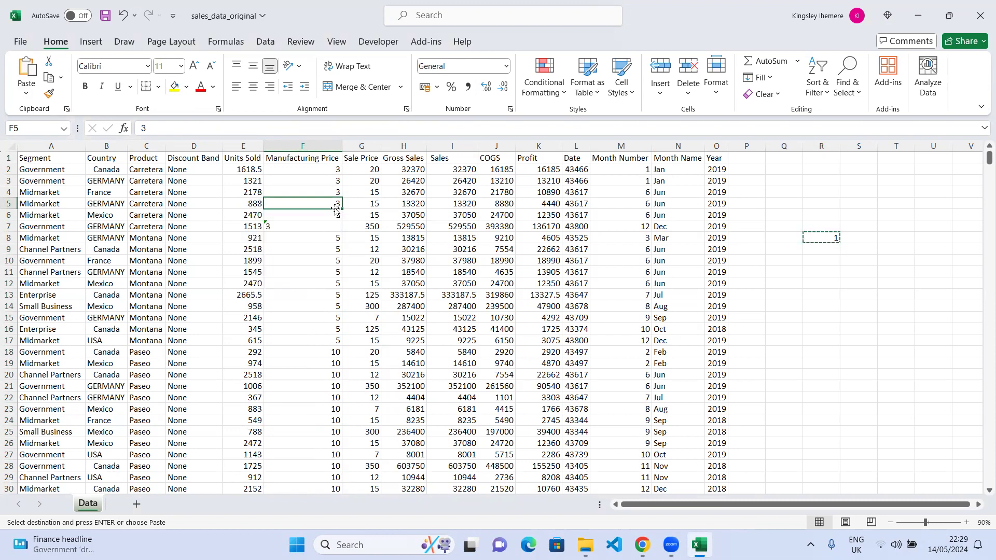
click(266, 226)
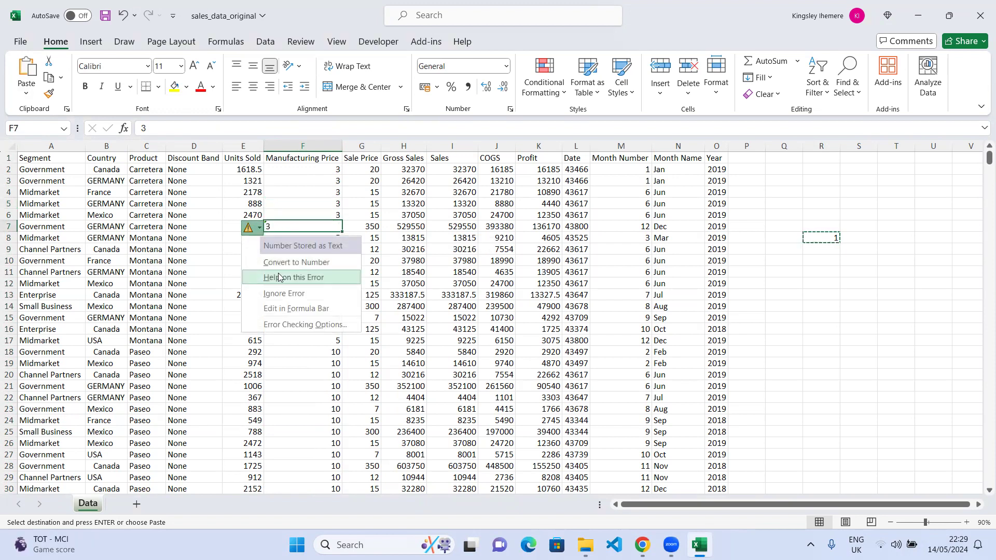
click(295, 263)
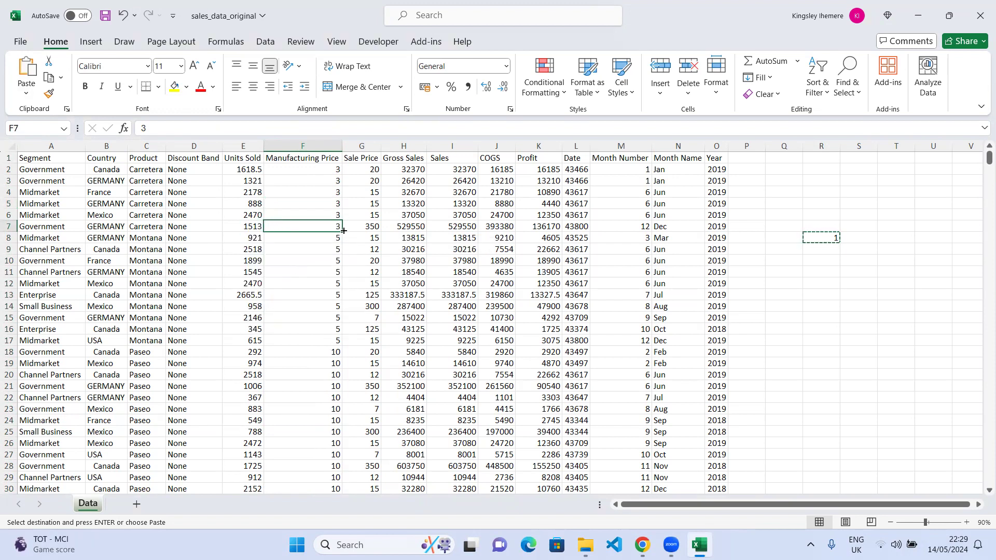
Scroll through the whole data range to check the Manufacturing Price values, returning to the top.
scroll(326, 278, down, 20)
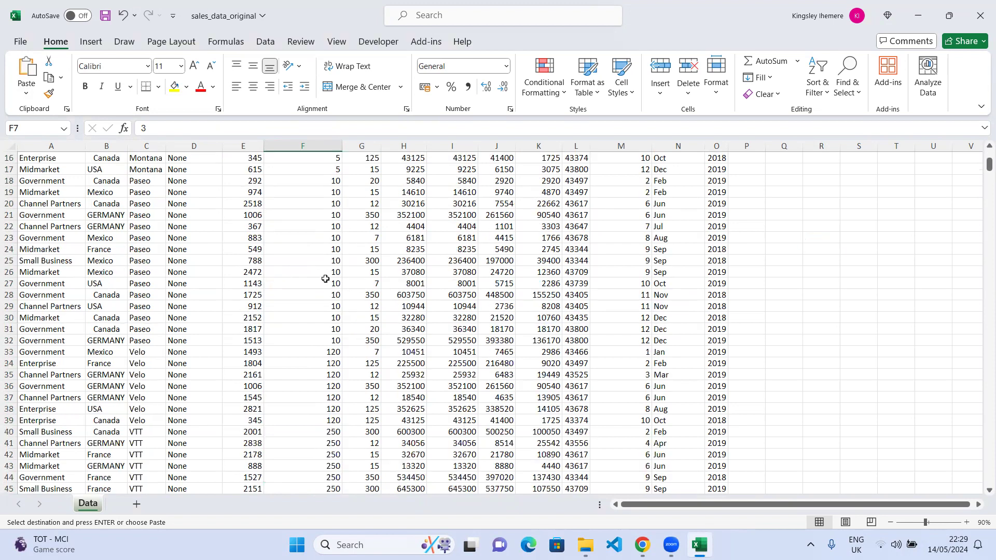
scroll(325, 279, down, 20)
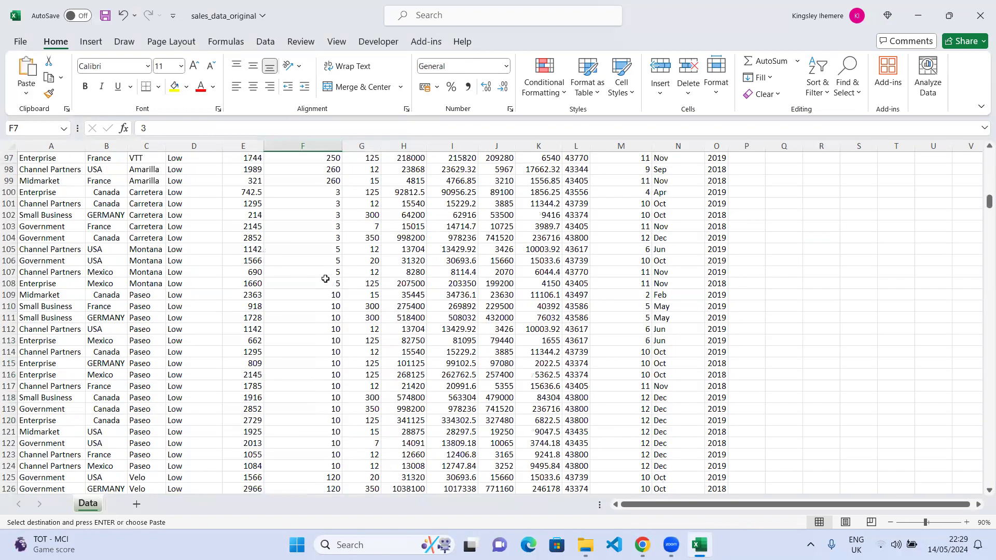
scroll(325, 279, down, 20)
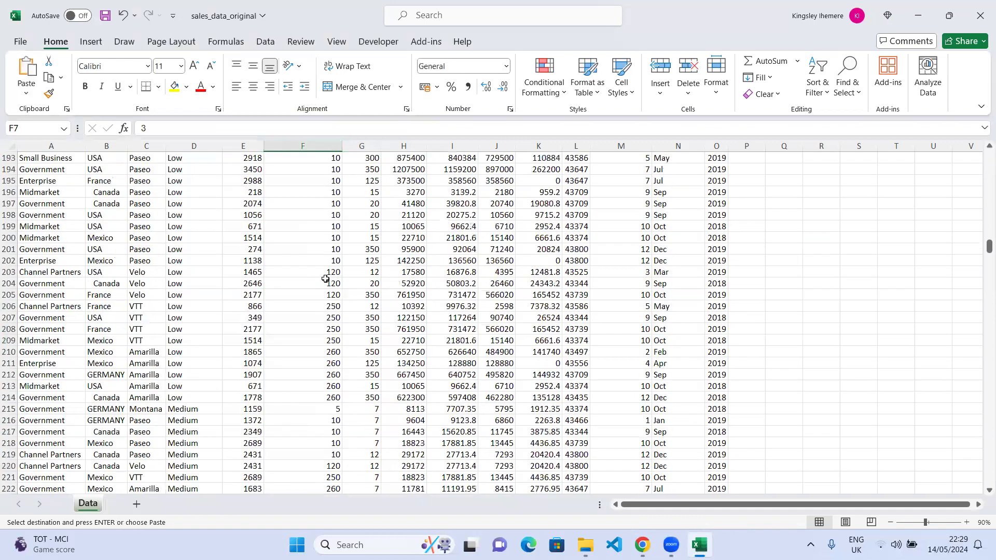
scroll(326, 278, down, 20)
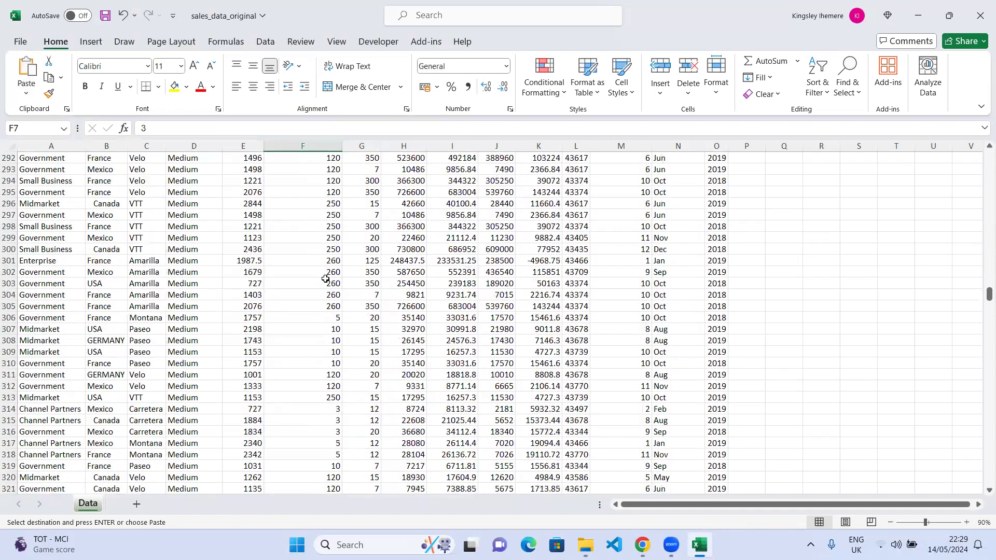
scroll(325, 278, down, 20)
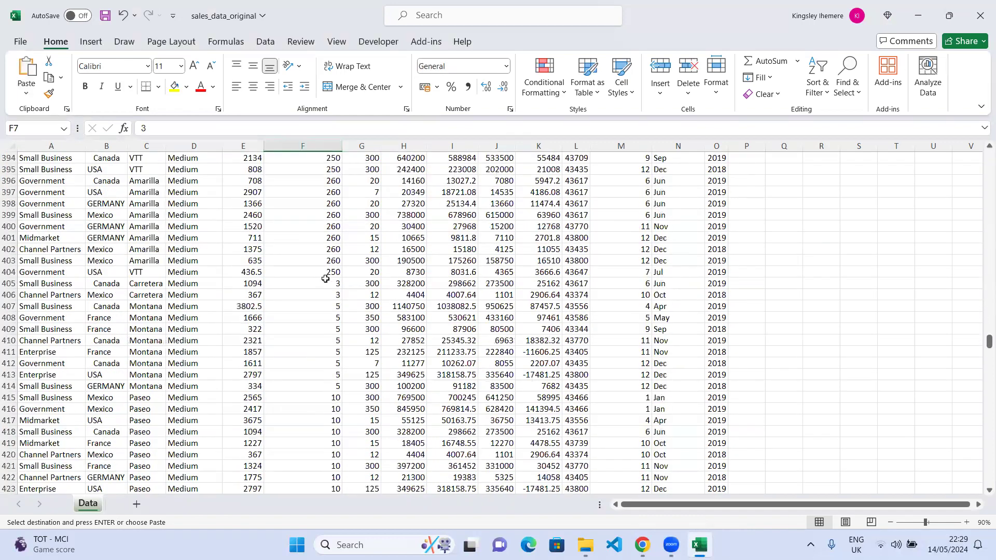
scroll(326, 279, down, 20)
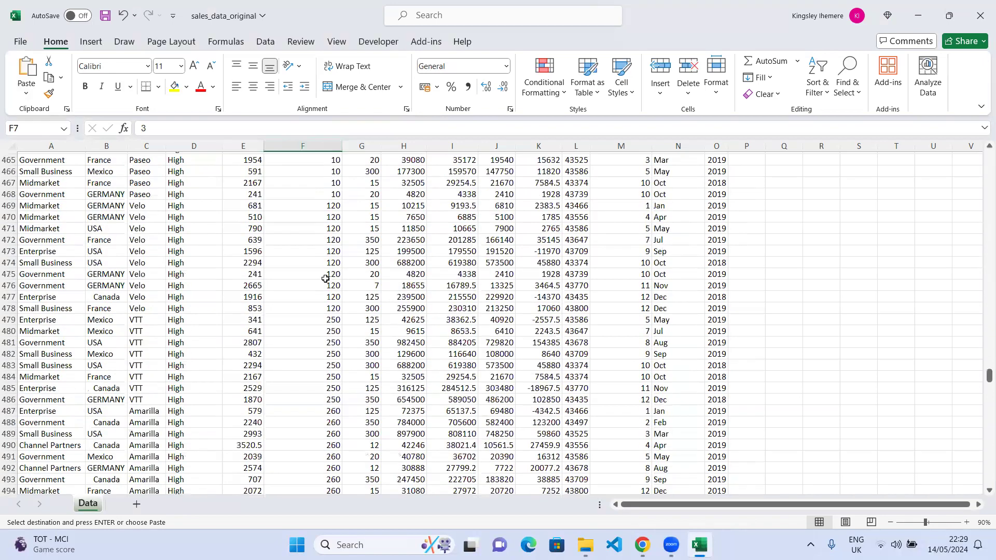
scroll(325, 279, down, 20)
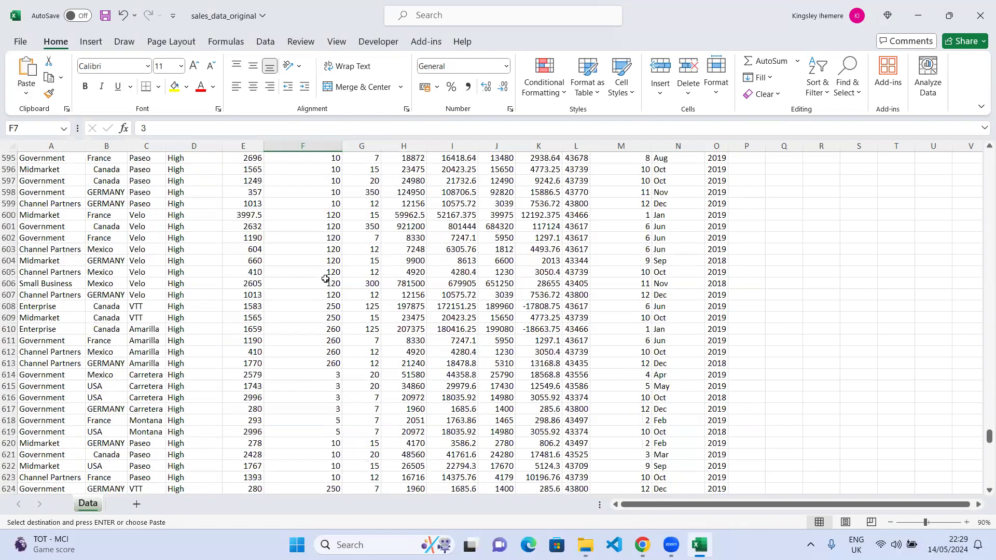
scroll(325, 278, down, 7)
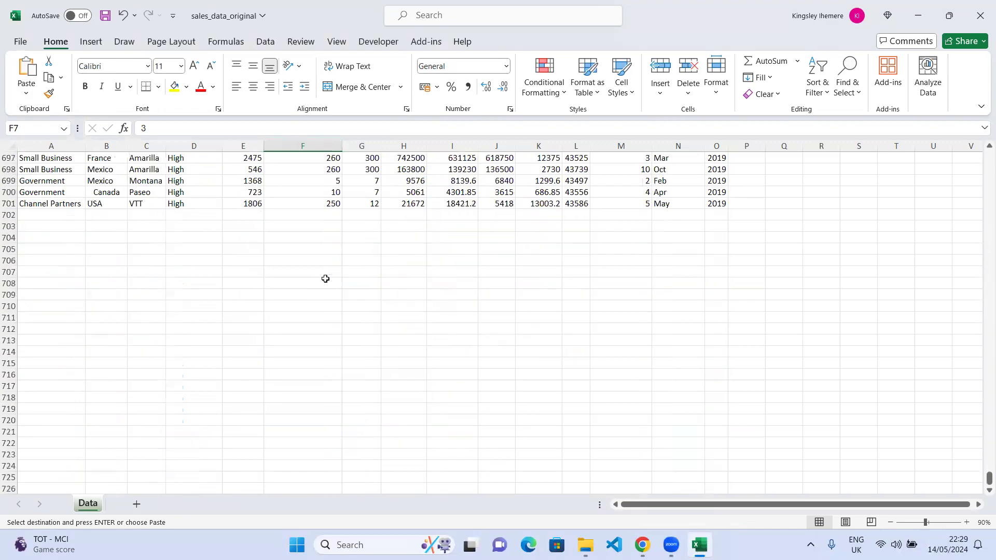
scroll(326, 278, up, 20)
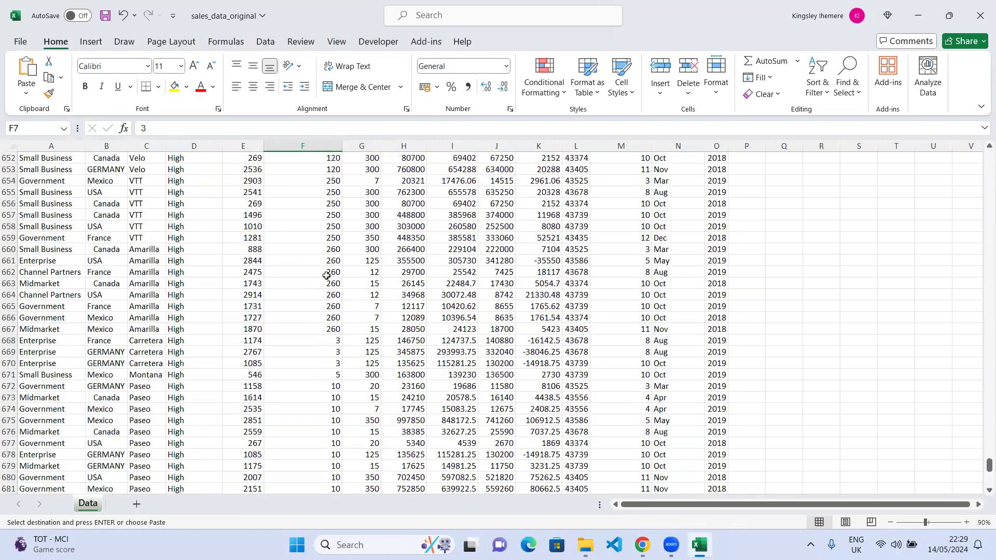
scroll(328, 276, up, 20)
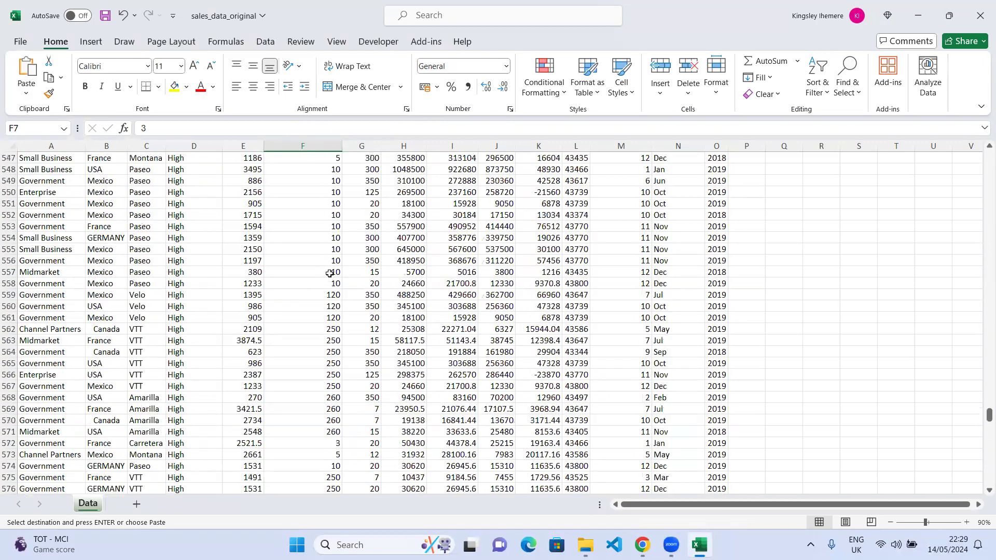
scroll(329, 274, up, 20)
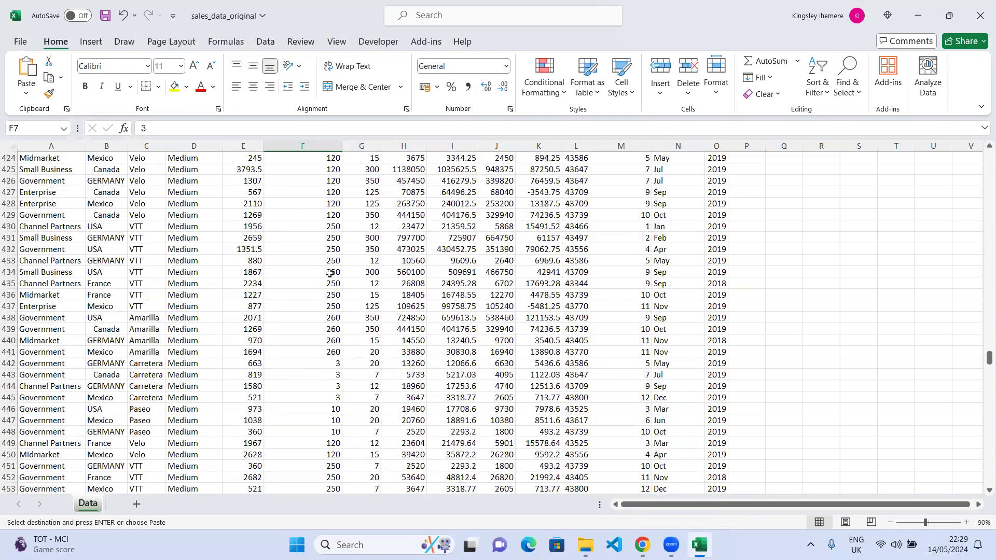
scroll(329, 273, up, 20)
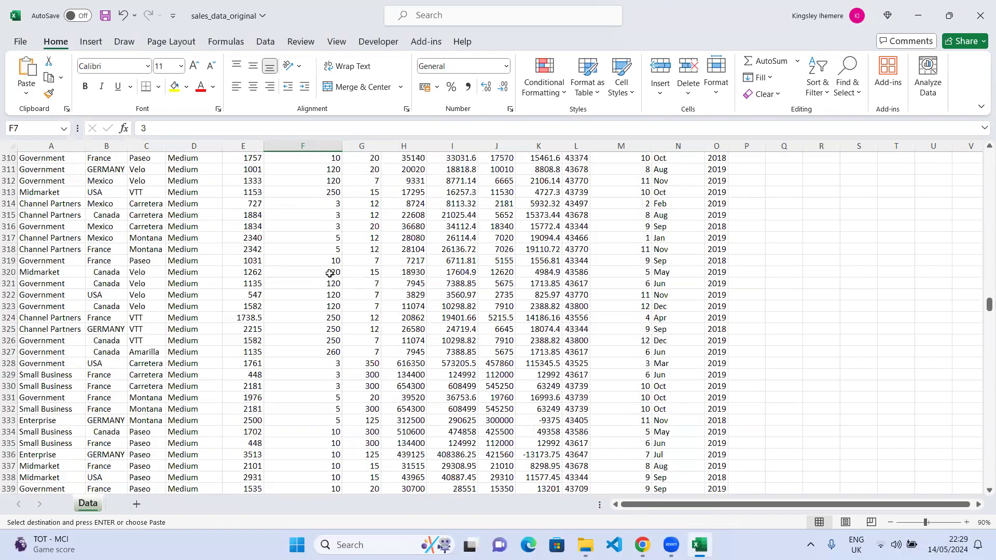
scroll(329, 273, up, 10)
scroll(329, 273, up, 20)
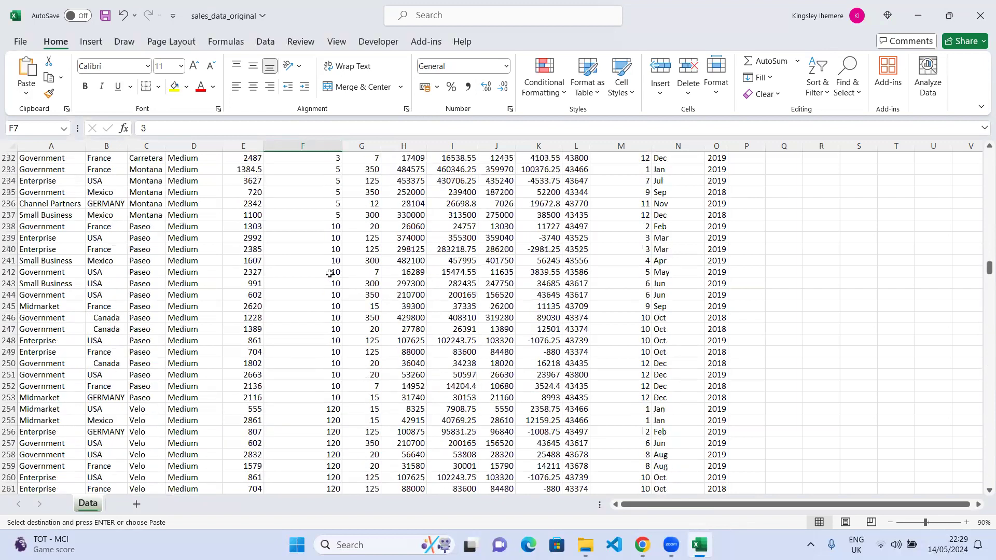
scroll(329, 273, up, 7)
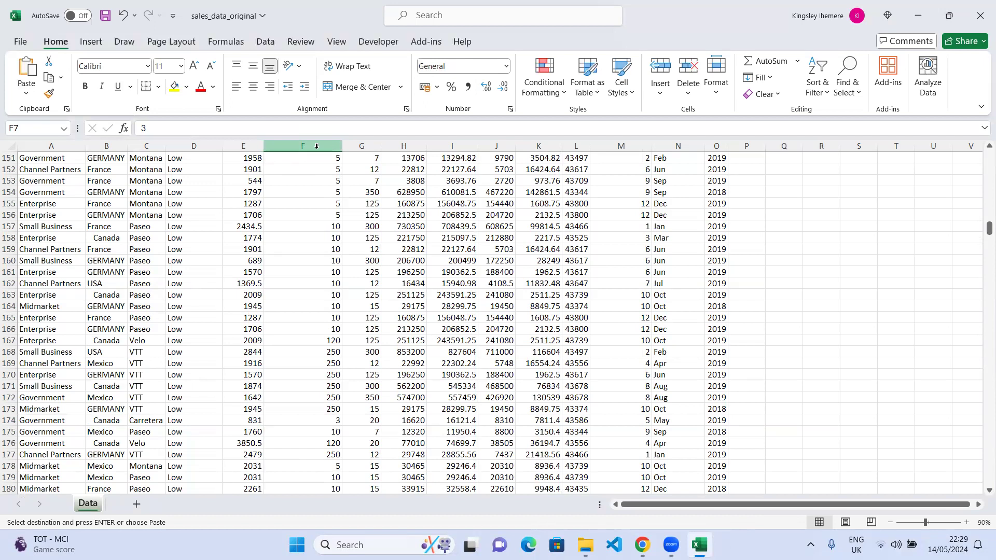
scroll(358, 236, up, 20)
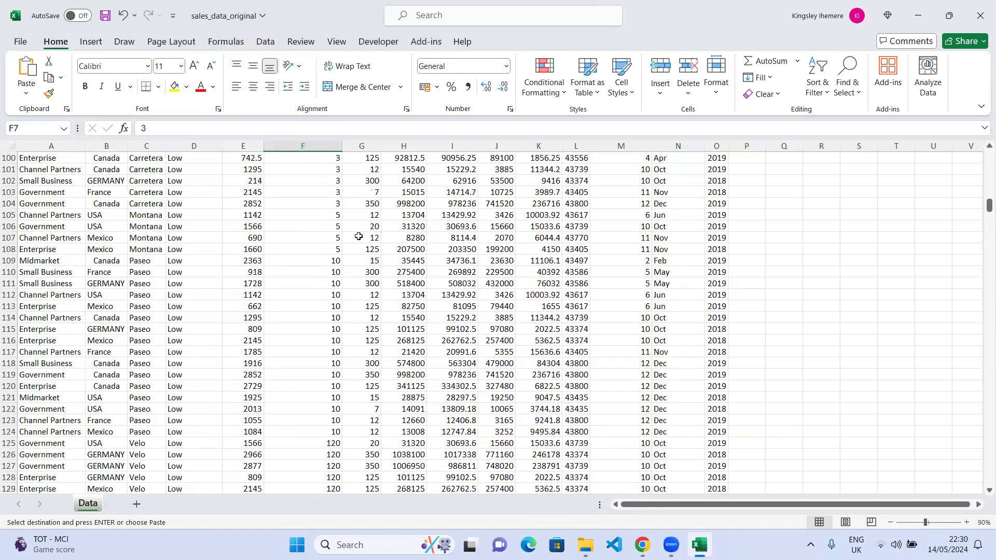
scroll(358, 237, up, 20)
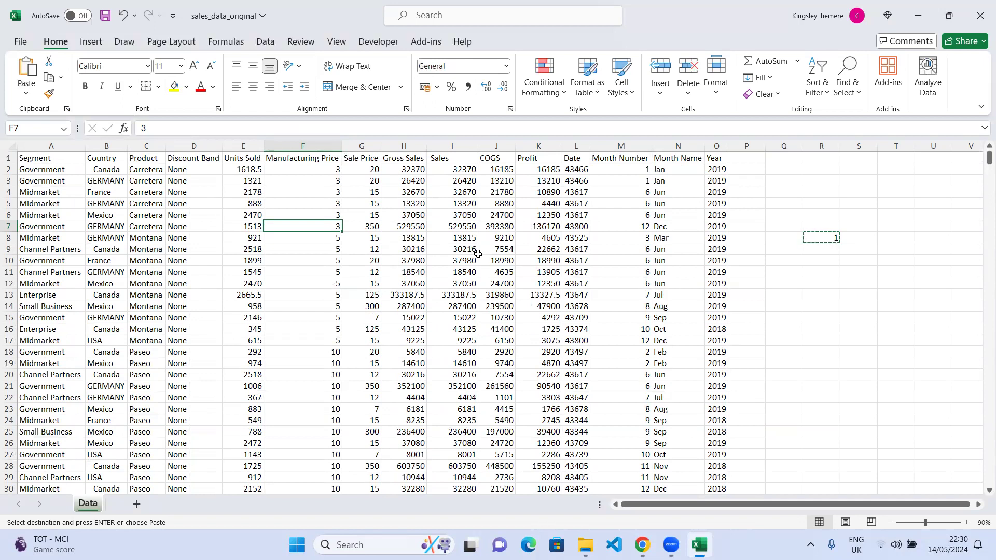
Undo the single-cell conversions and convert the Manufacturing Price column again with Paste Special Multiply by the copied 1.
click(834, 239)
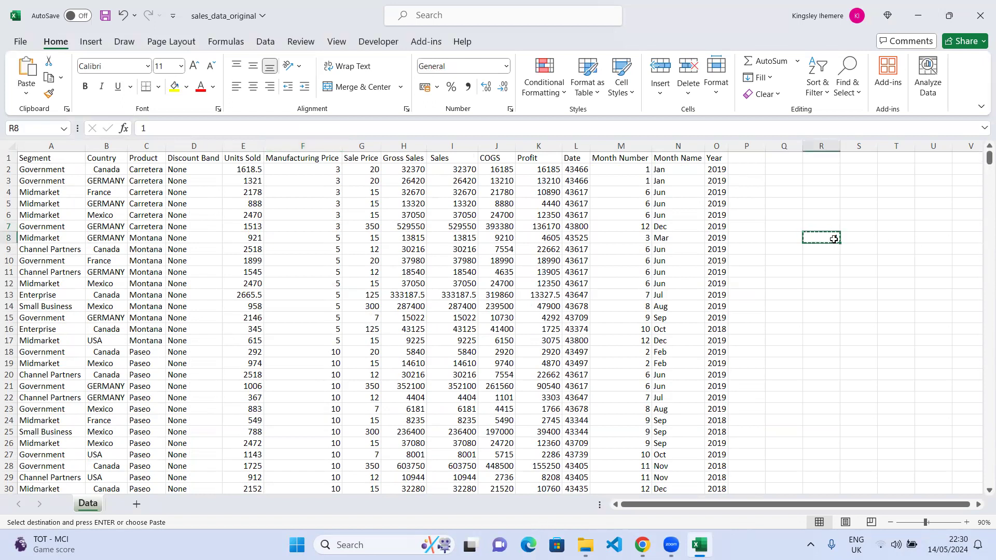
key(ctrl+z)
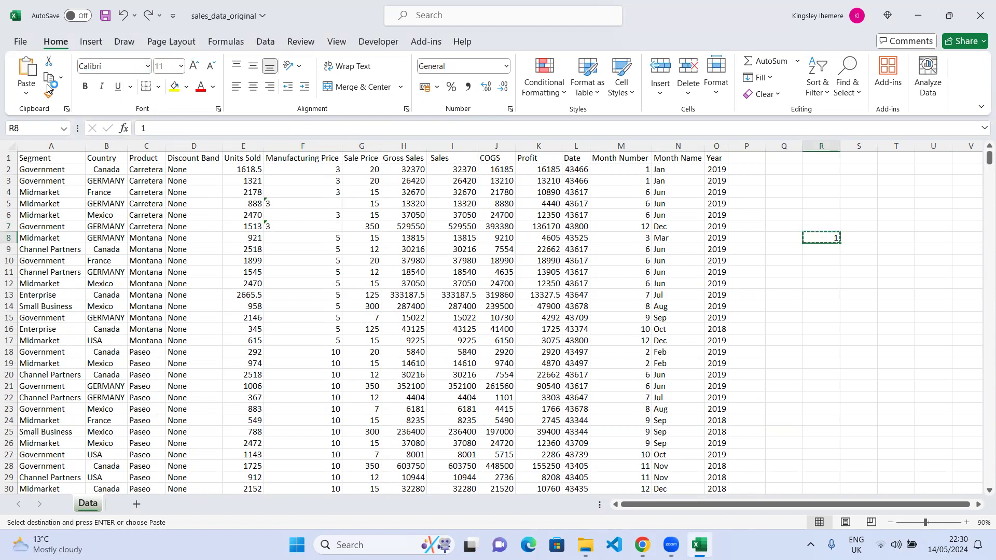
click(317, 145)
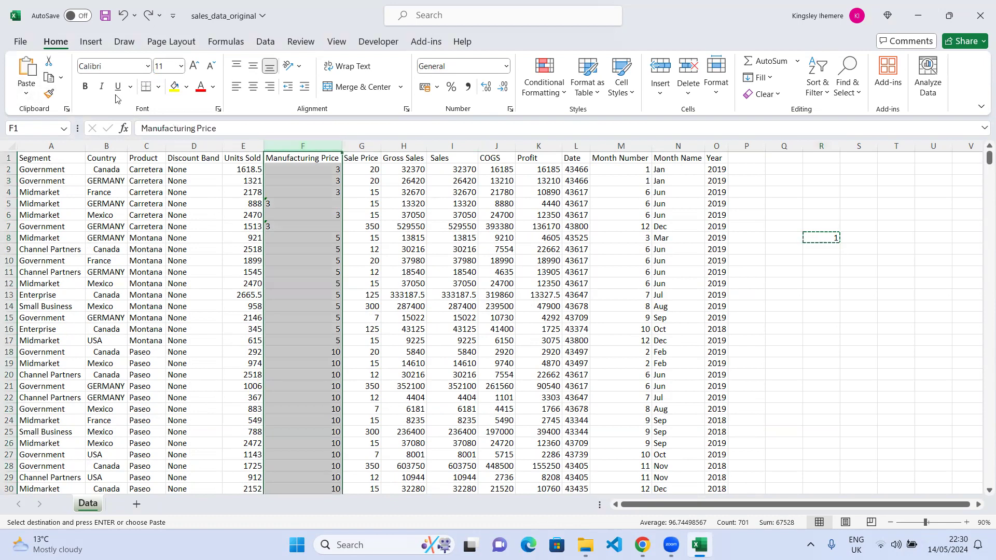
click(25, 94)
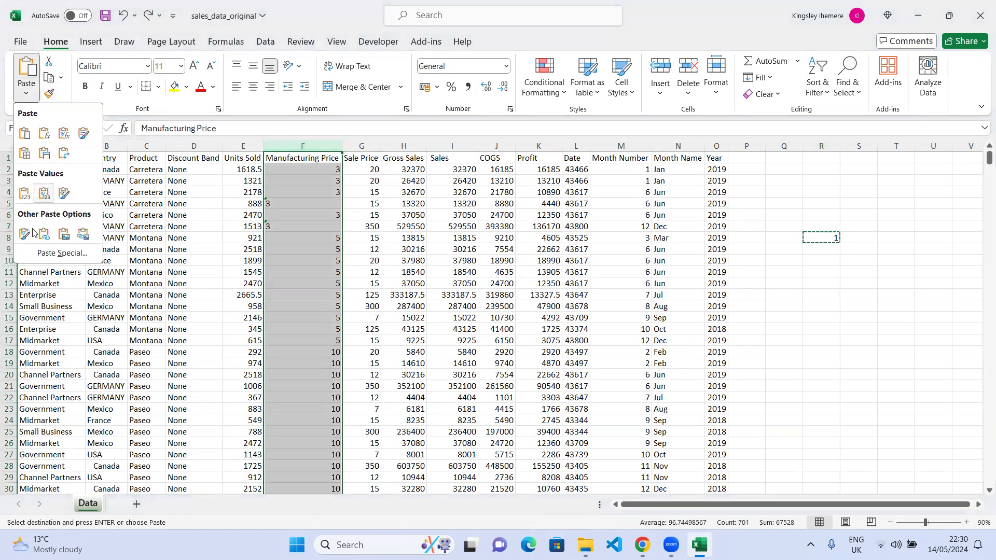
click(46, 254)
click(554, 305)
click(600, 369)
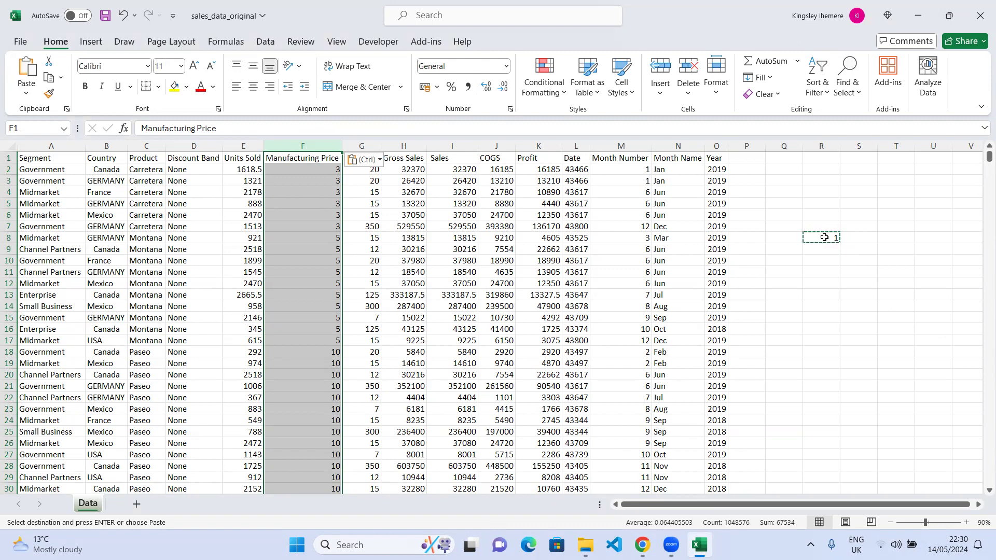
key(Escape)
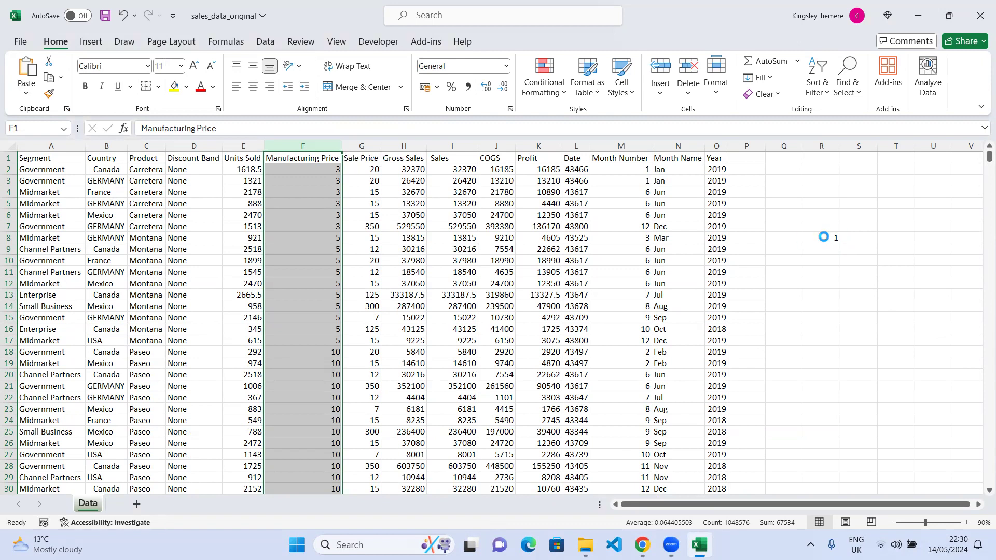
Undo the Paste Special conversion and enter 2 in cell R8.
key(ctrl+c)
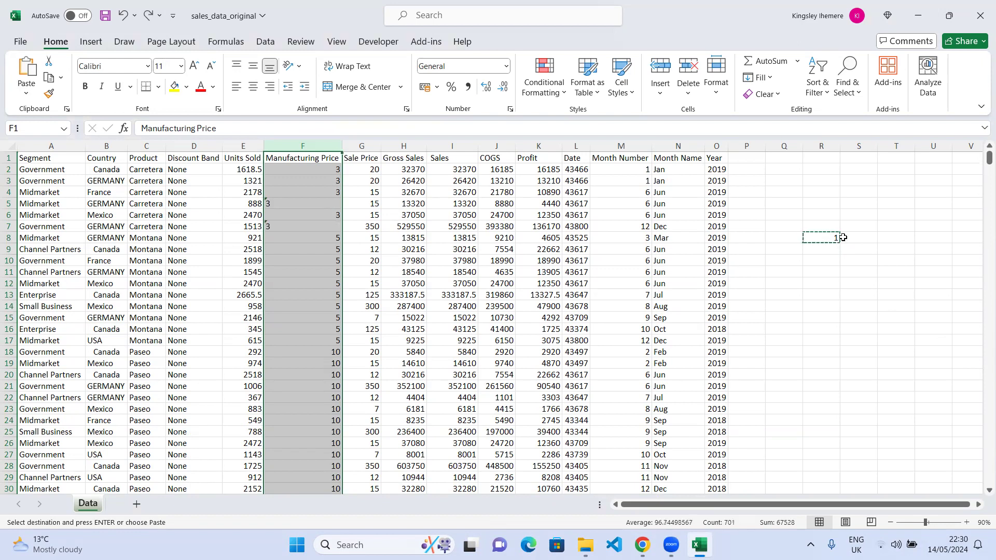
click(835, 239)
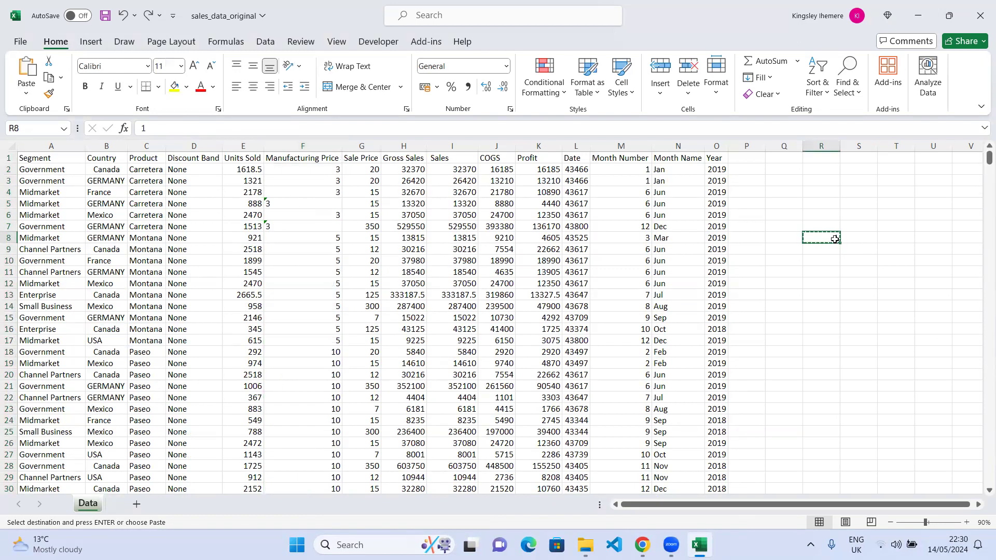
text(2)
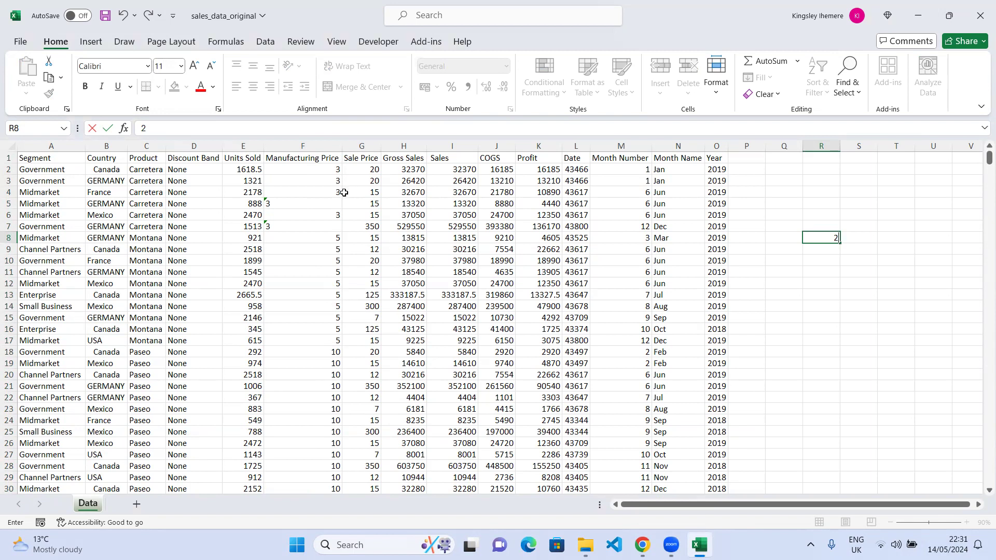
click(322, 140)
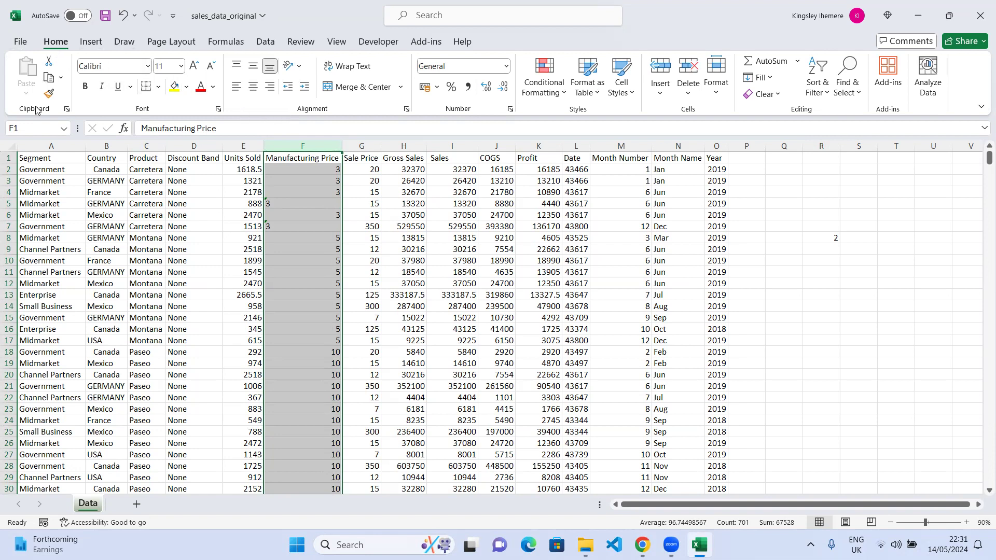
click(831, 237)
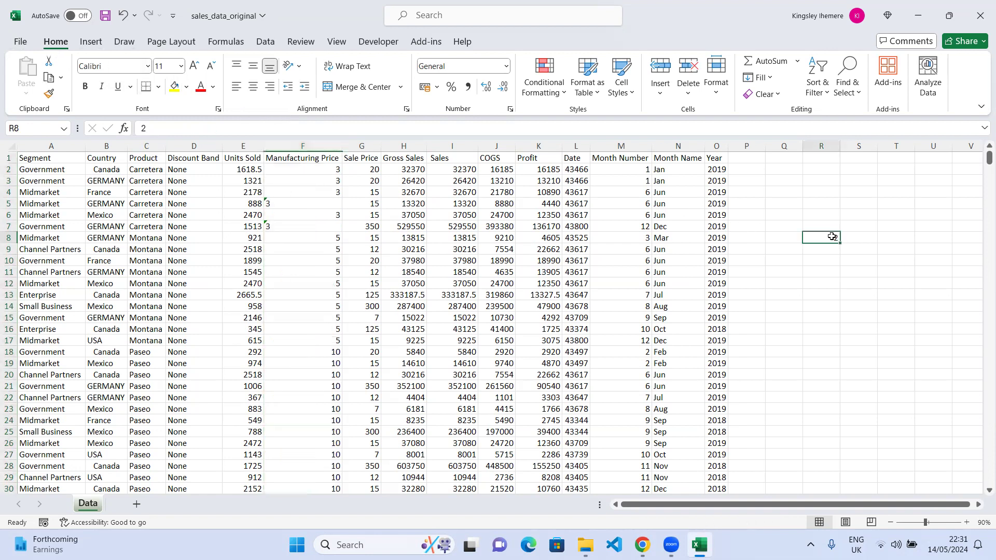
Multiply the Manufacturing Price column by the copied 2 using Paste Special Multiply, then undo it.
key(ctrl+c)
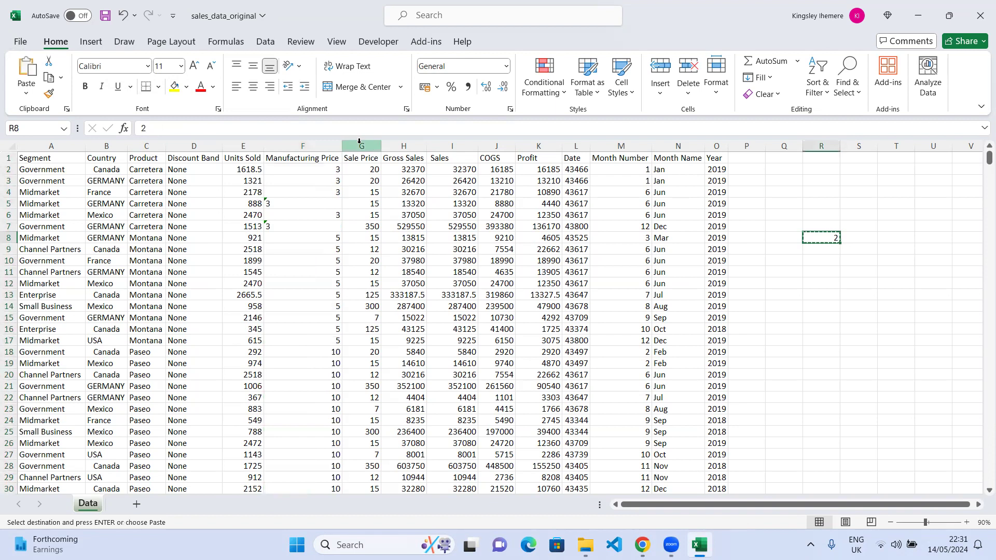
click(320, 144)
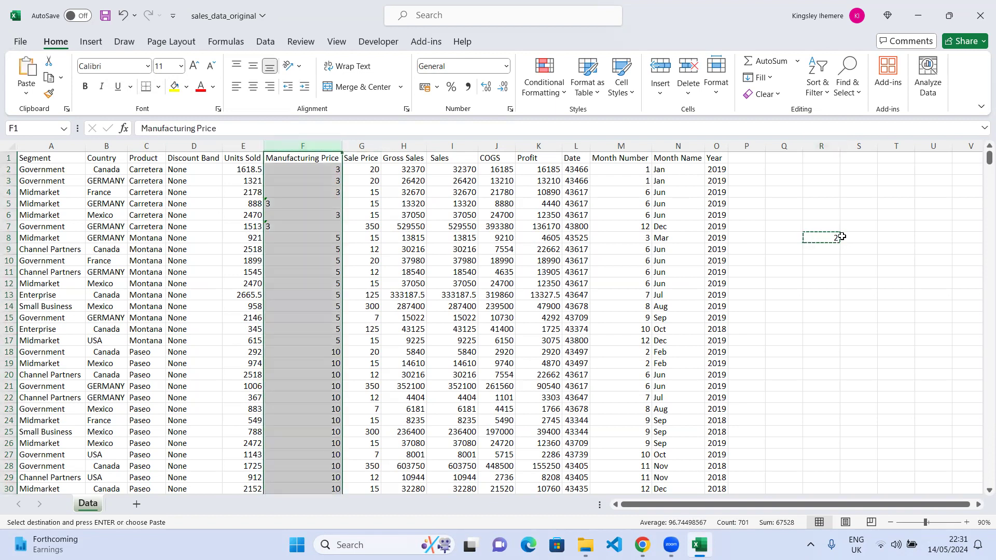
click(27, 95)
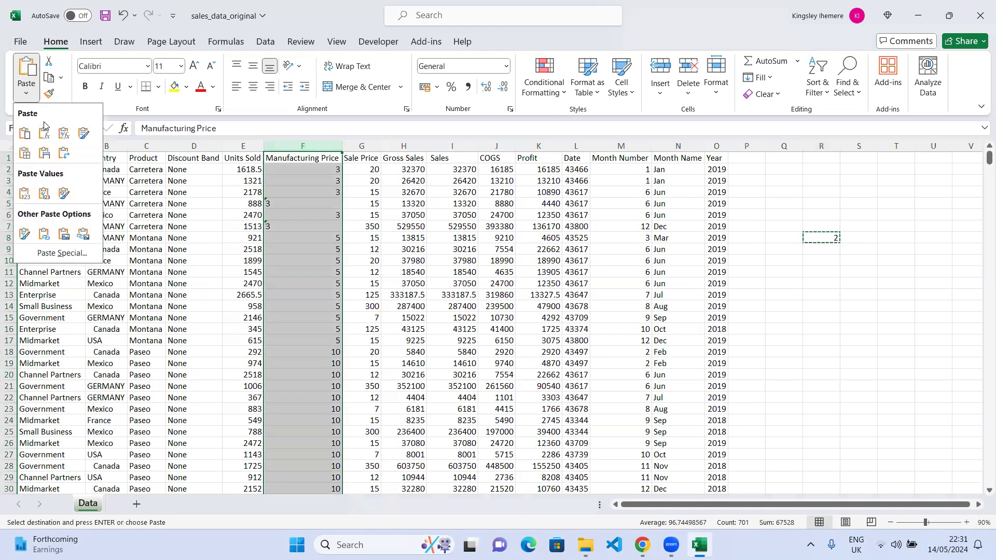
click(30, 257)
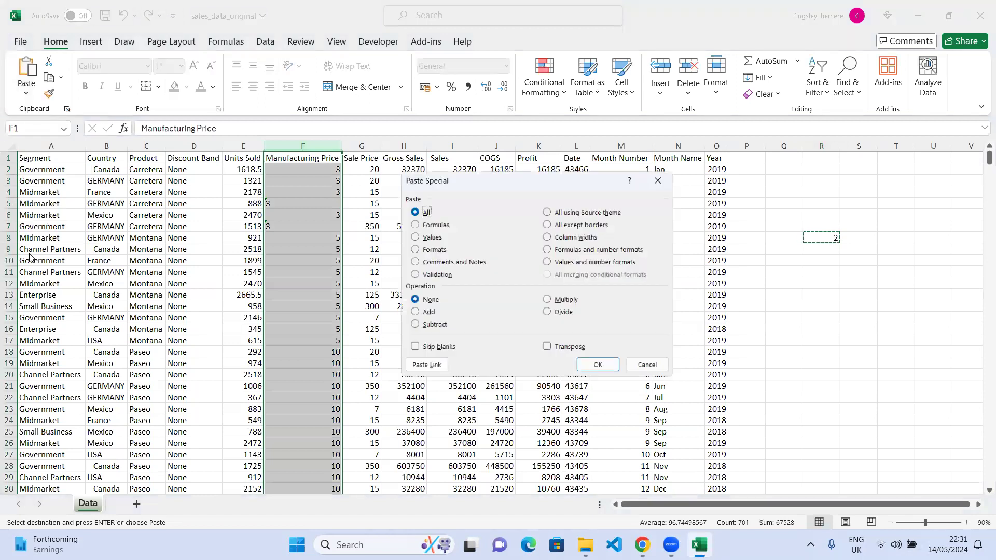
click(560, 303)
click(600, 368)
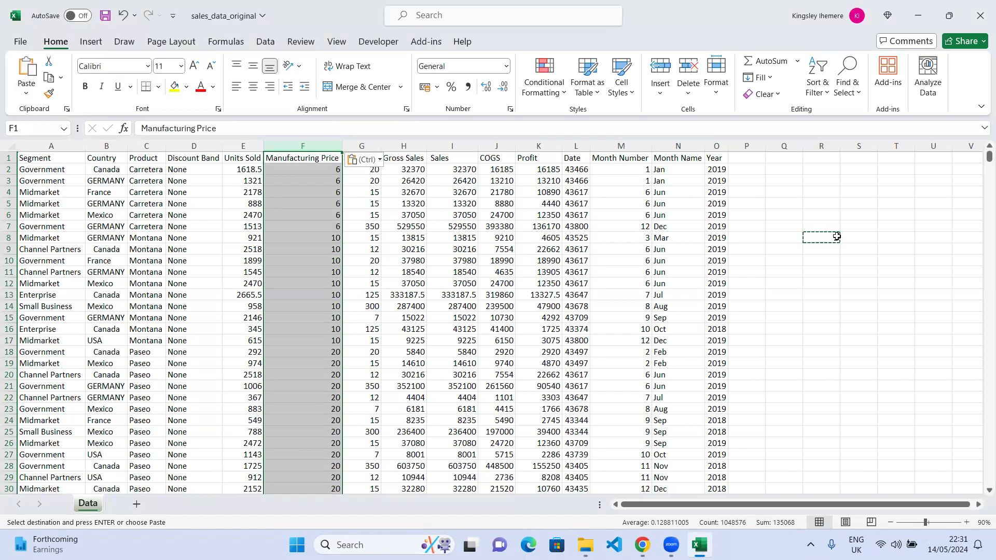
key(ctrl+z)
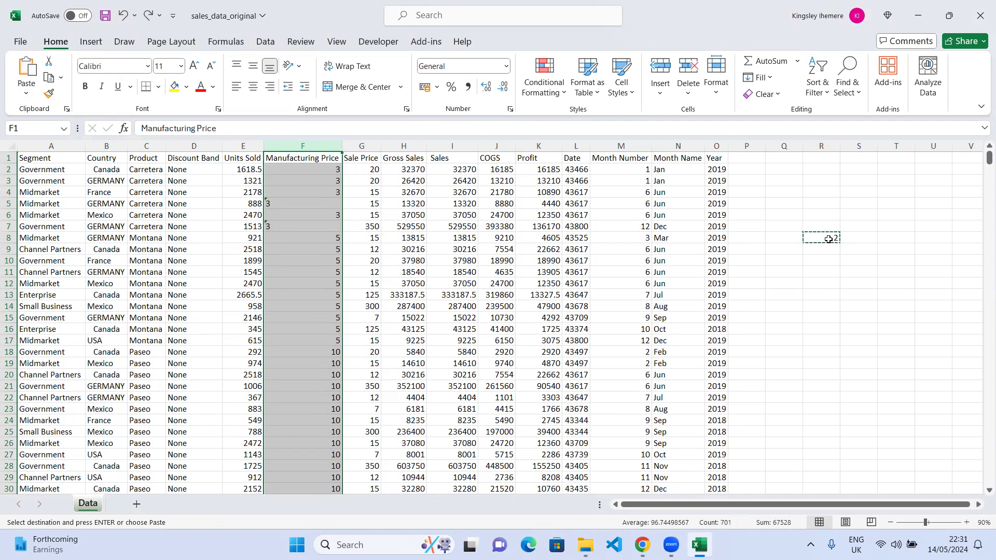
Replace the value in cell R8 with 1.
click(828, 239)
text(1)
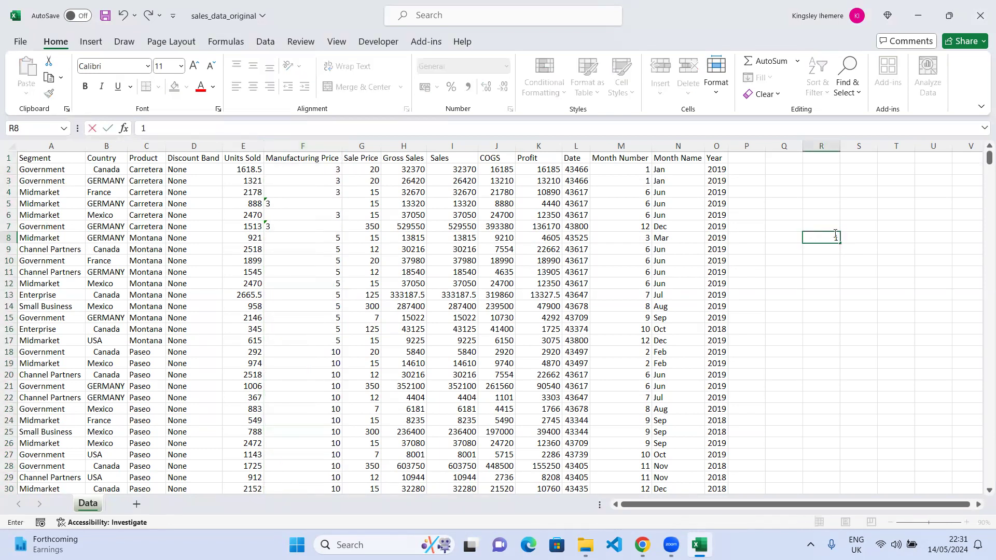
click(873, 238)
Convert the Manufacturing Price column to numbers with Paste Special Multiply by the copied 1, then clear cell R8.
click(827, 237)
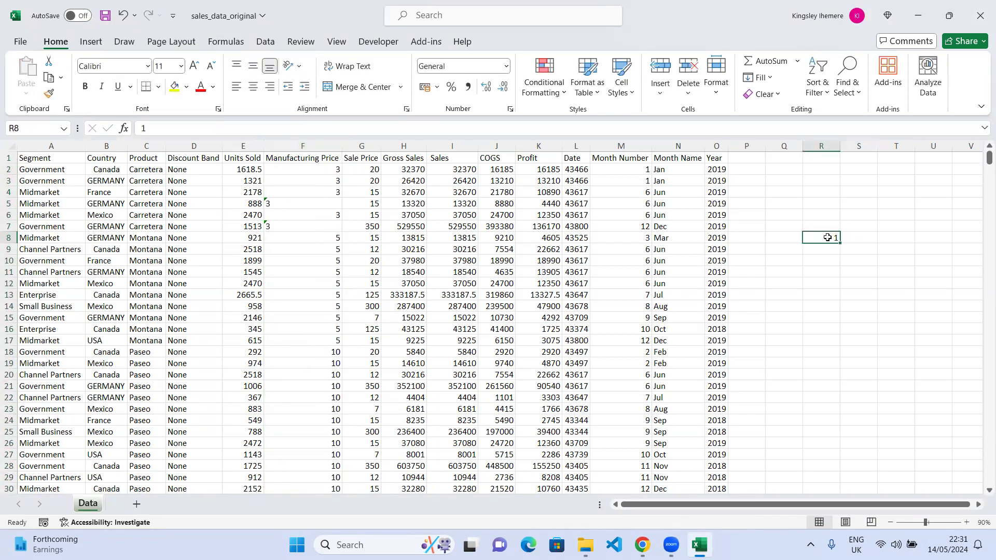
key(ctrl+c)
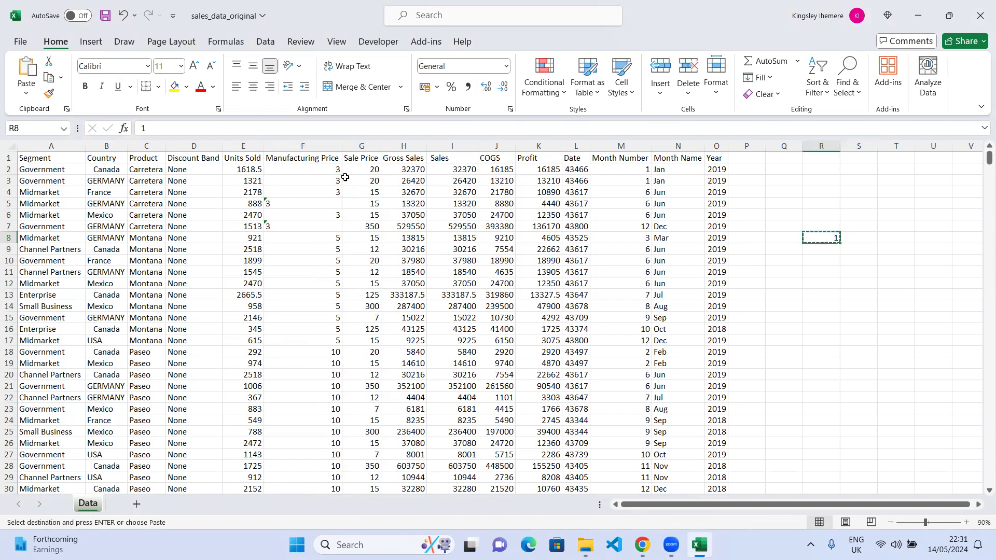
click(312, 147)
click(26, 93)
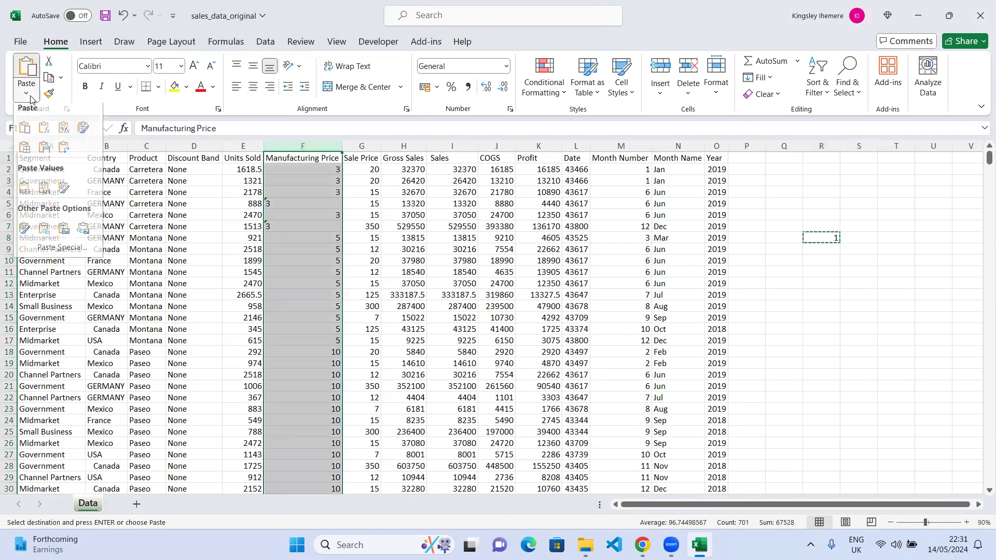
click(49, 252)
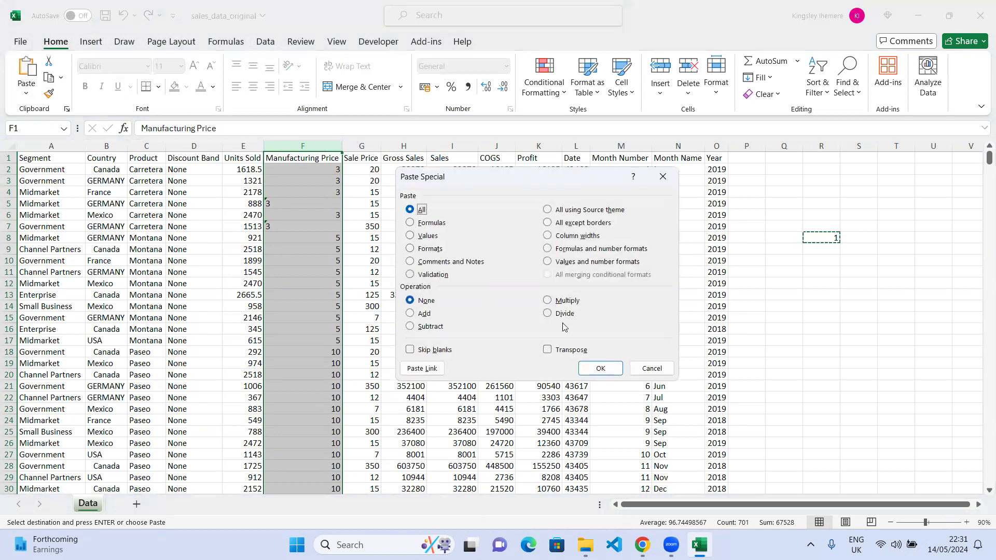
click(547, 301)
click(602, 366)
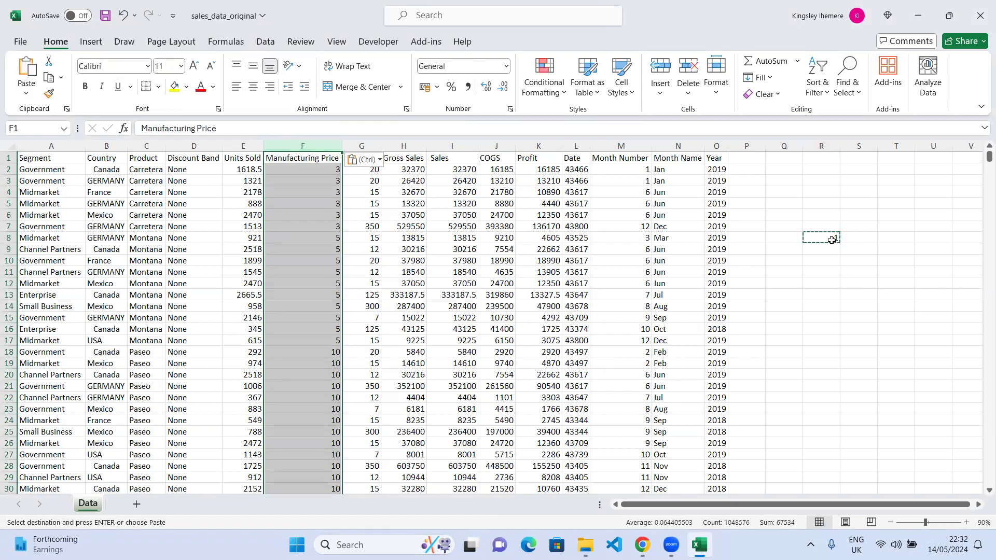
click(831, 241)
key(Escape)
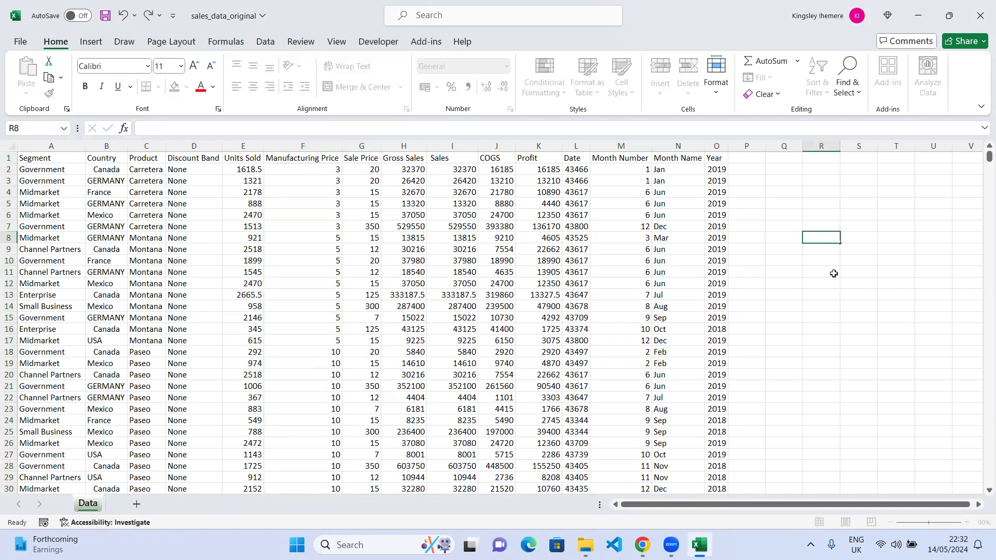
Inspect several Manufacturing Price cells to check they now hold numbers.
click(834, 273)
scroll(309, 263, down, 8)
scroll(307, 263, up, 8)
click(314, 250)
click(328, 214)
click(318, 181)
click(347, 293)
click(324, 341)
click(323, 283)
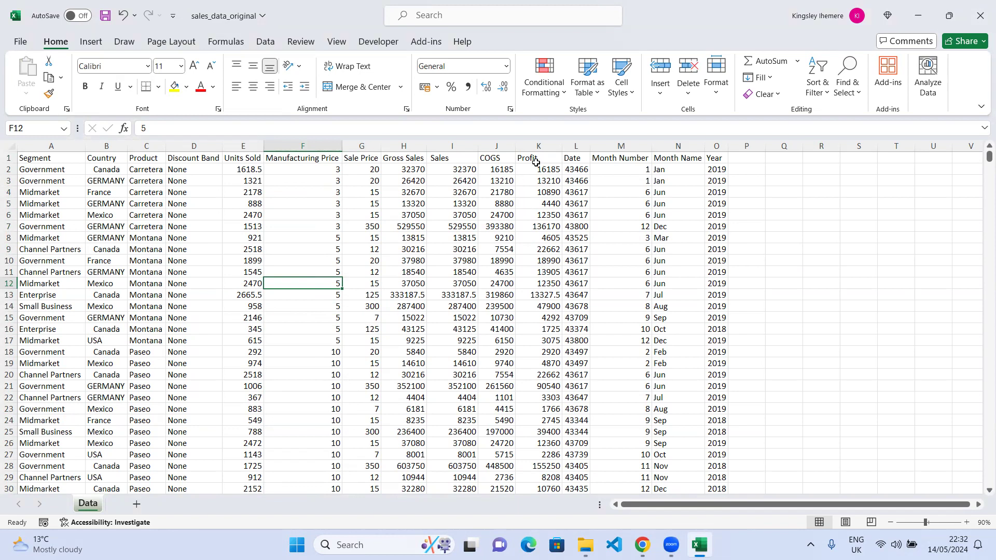
Select the Sale Price through Profit columns and scroll through the data to review the numeric columns.
drag(539, 146, 373, 175)
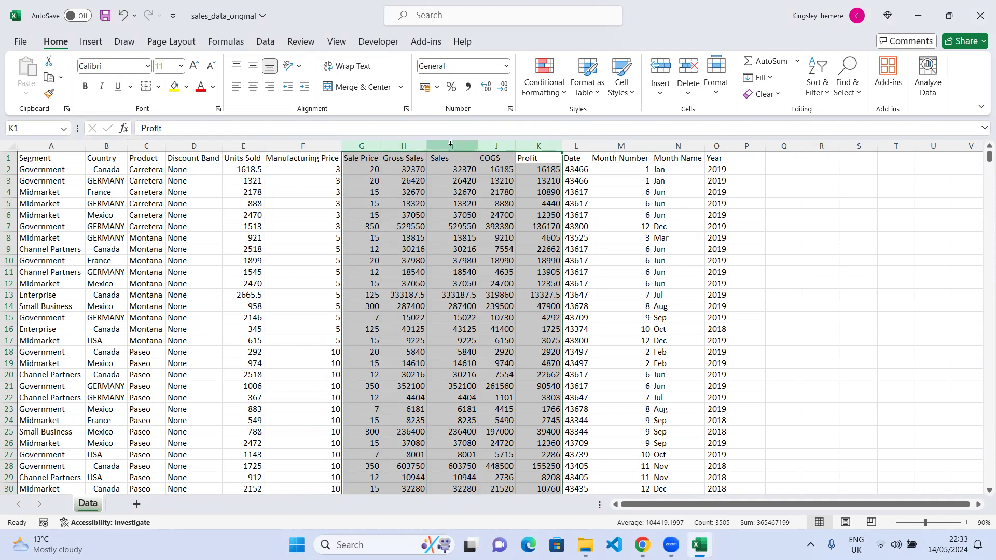
click(305, 194)
click(326, 169)
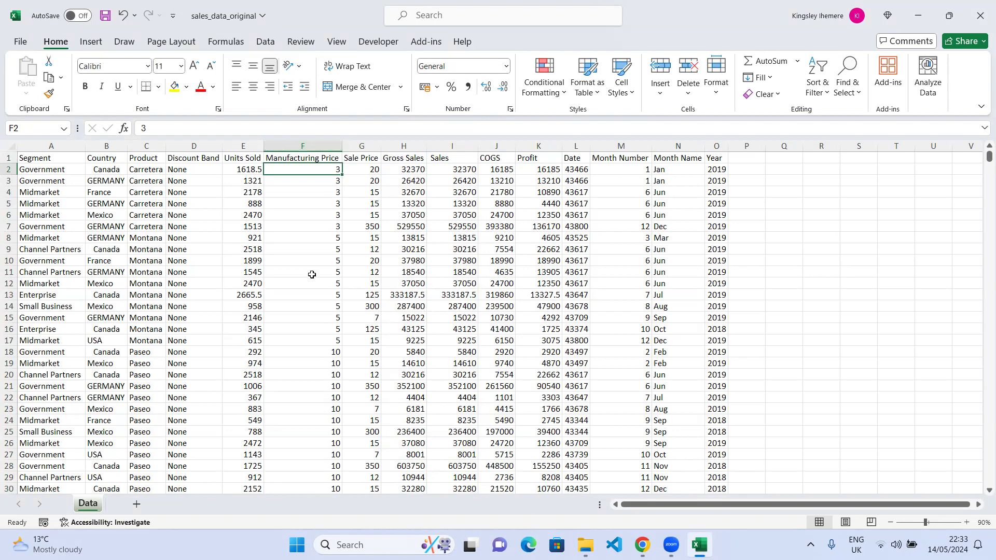
scroll(319, 262, down, 20)
scroll(319, 263, down, 4)
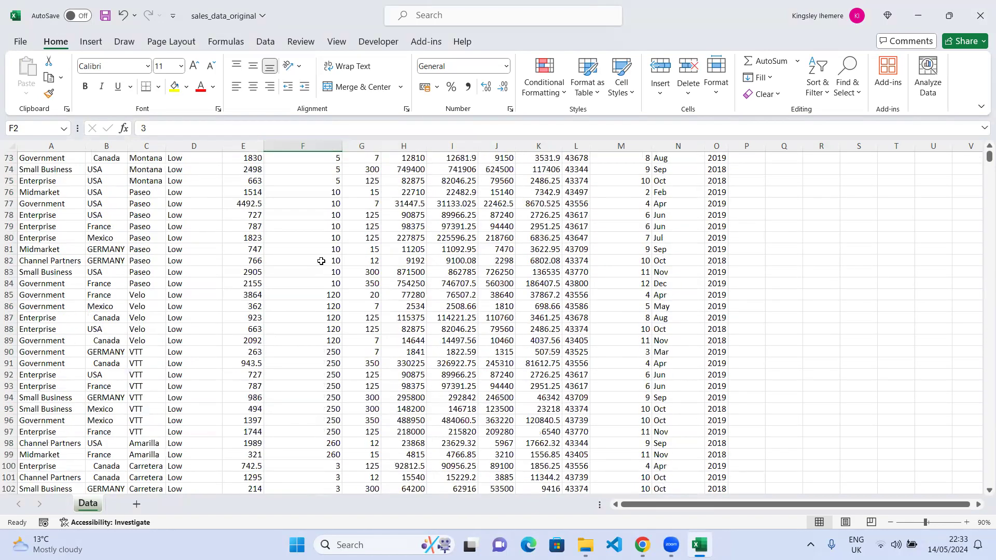
scroll(326, 257, up, 18)
scroll(325, 256, up, 6)
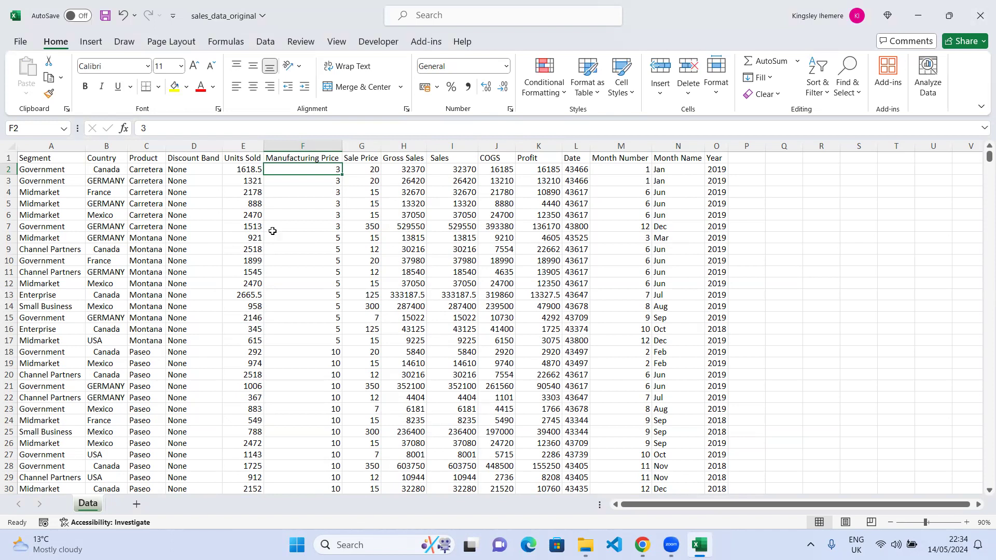
click(9, 158)
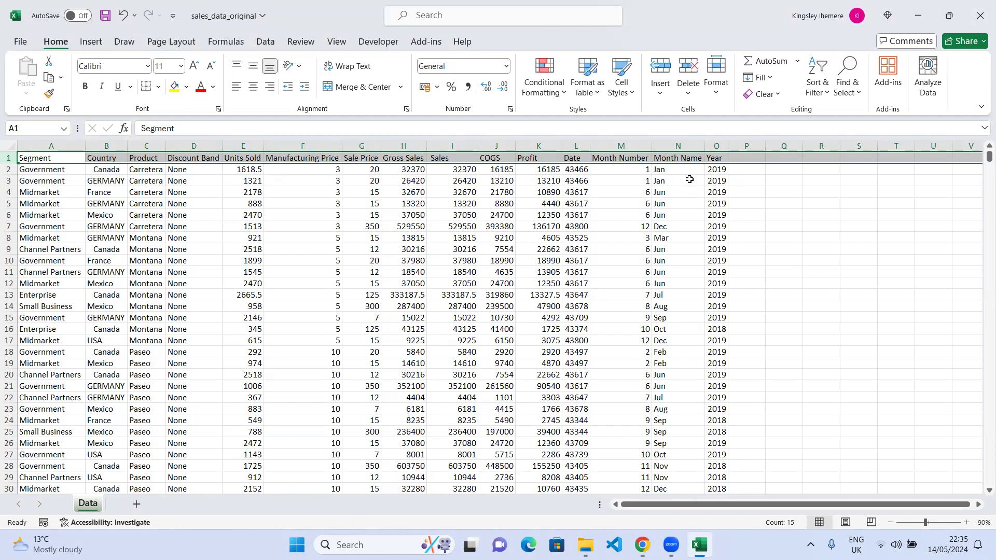
right_click(87, 506)
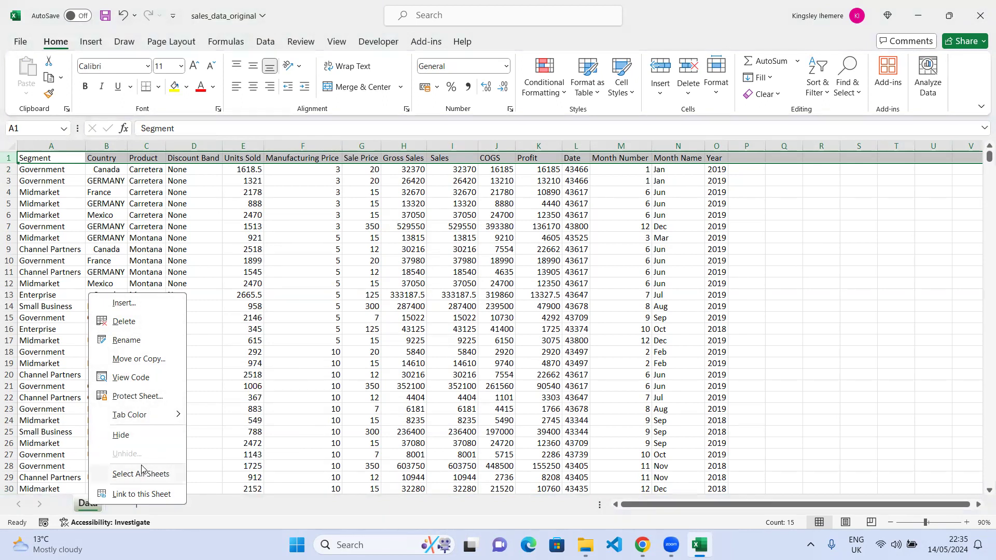
click(205, 507)
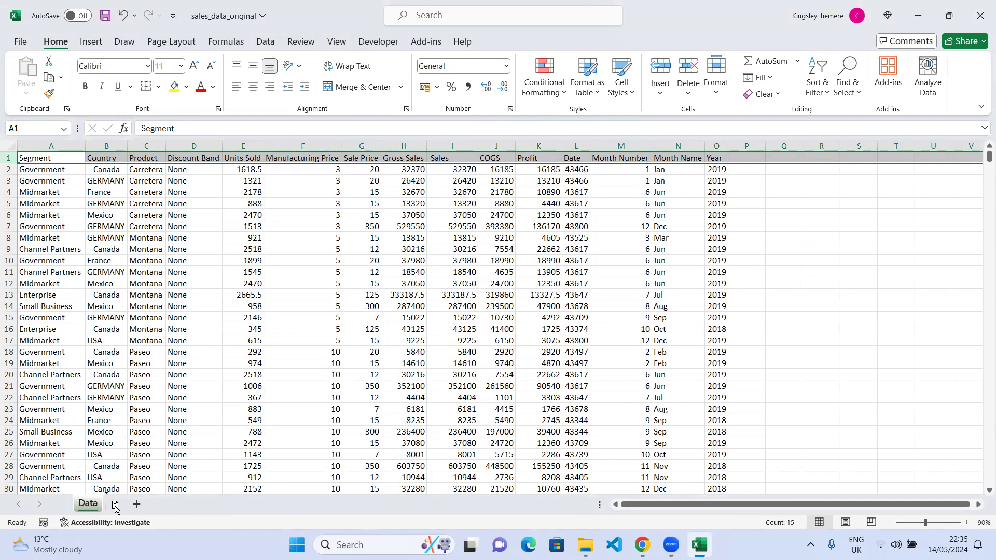
drag(99, 501, 113, 508)
drag(113, 509, 113, 508)
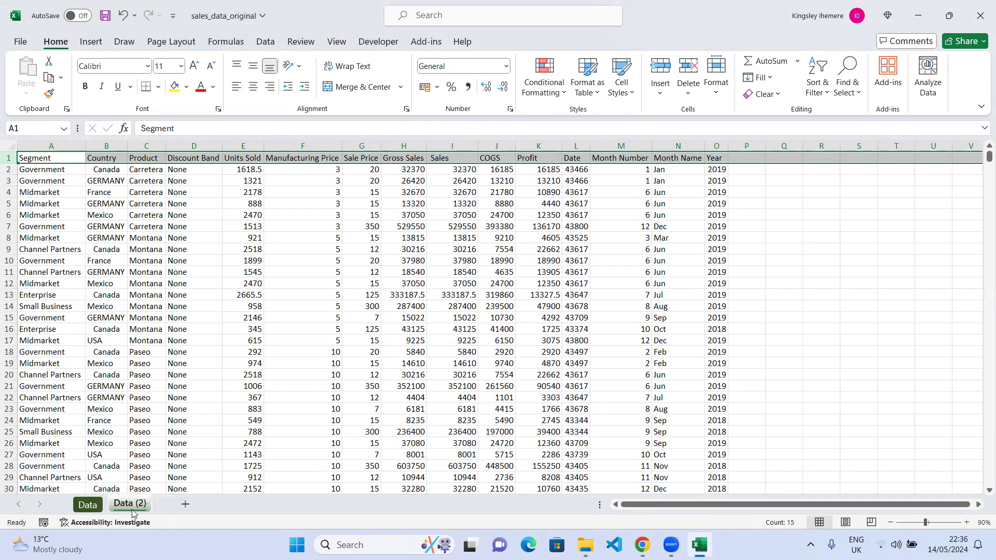
right_click(132, 505)
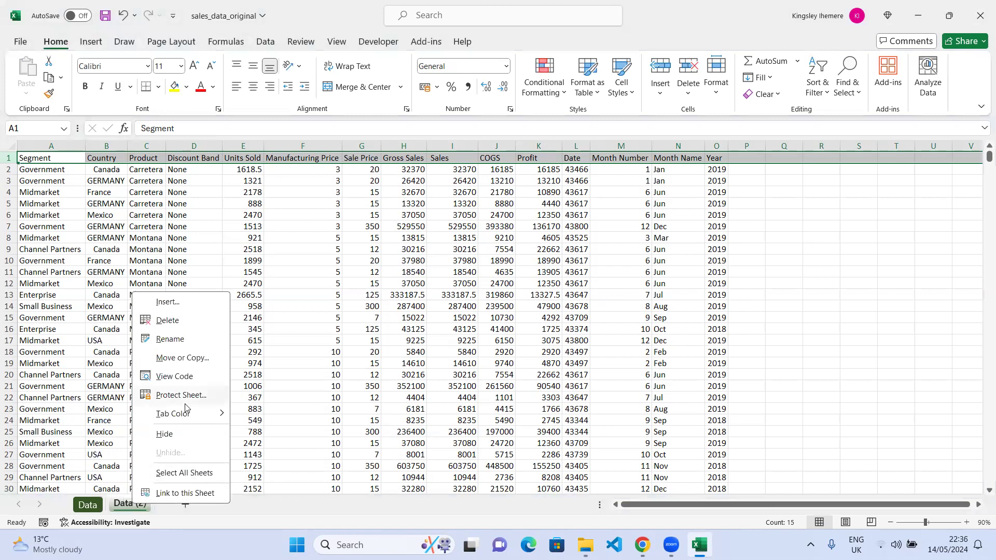
click(167, 321)
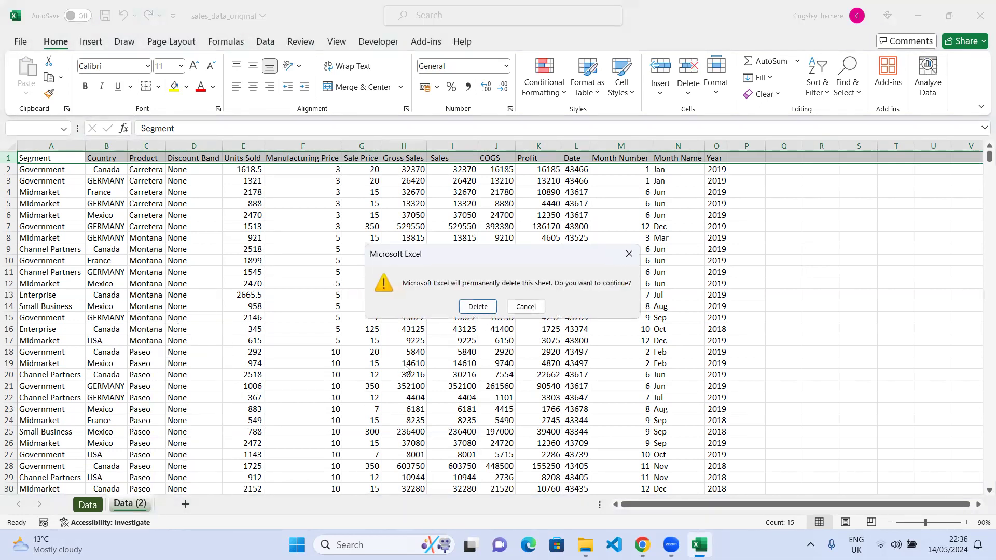
click(476, 307)
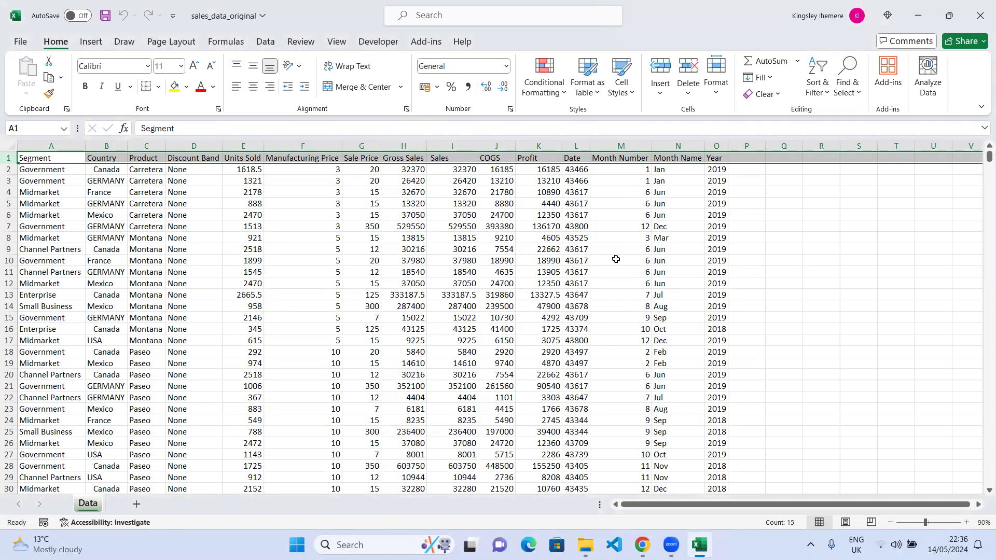
Inspect cells in the Sale Price and Gross Sales columns to check their values.
click(395, 173)
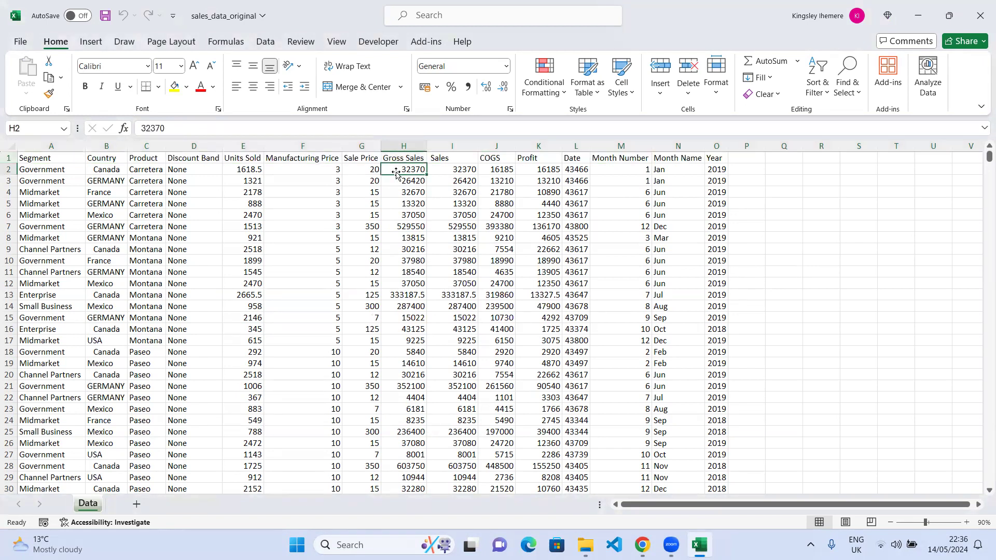
click(361, 169)
click(347, 179)
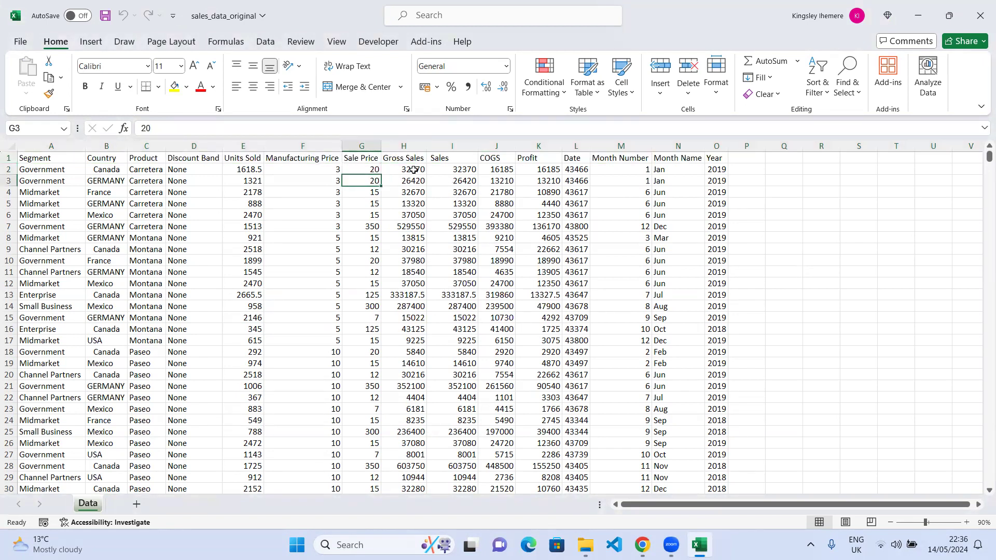
drag(291, 159, 545, 296)
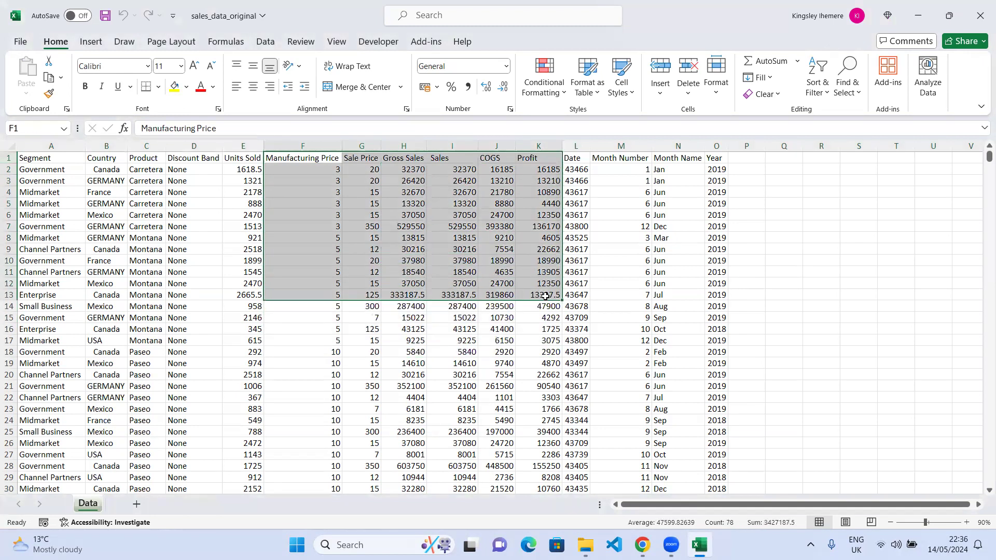
click(373, 266)
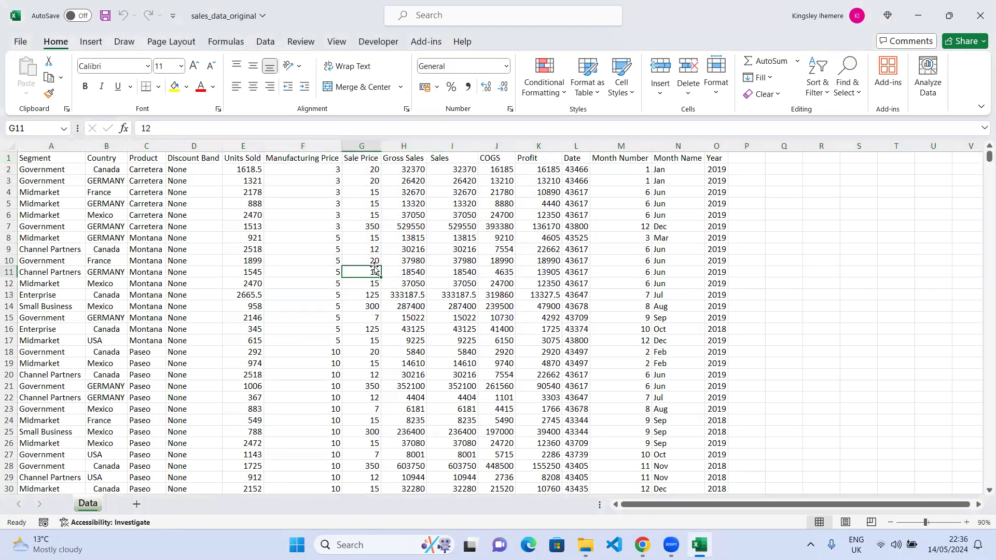
Format the Manufacturing Price through Profit columns as Currency with 2 decimal places and the £ symbol.
click(305, 148)
drag(476, 152, 521, 151)
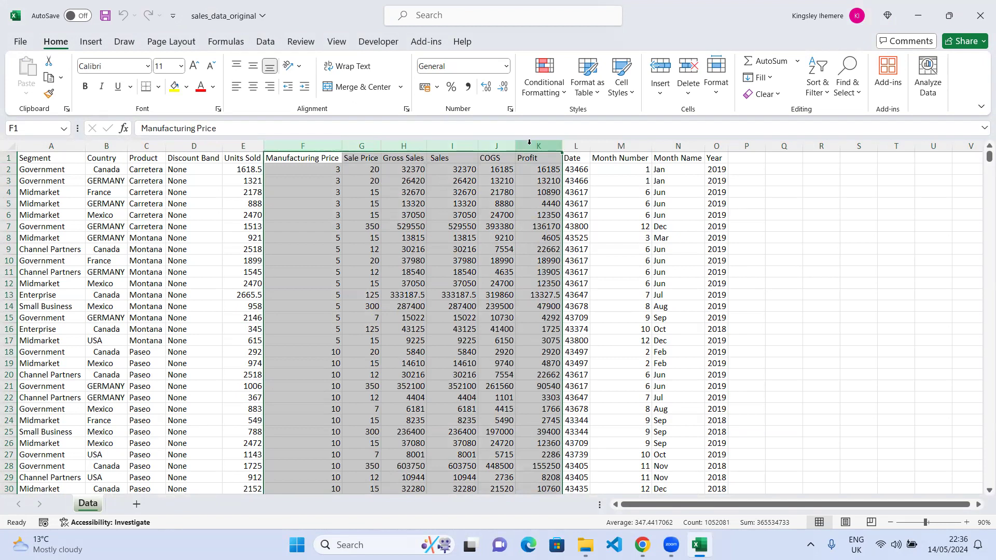
click(507, 68)
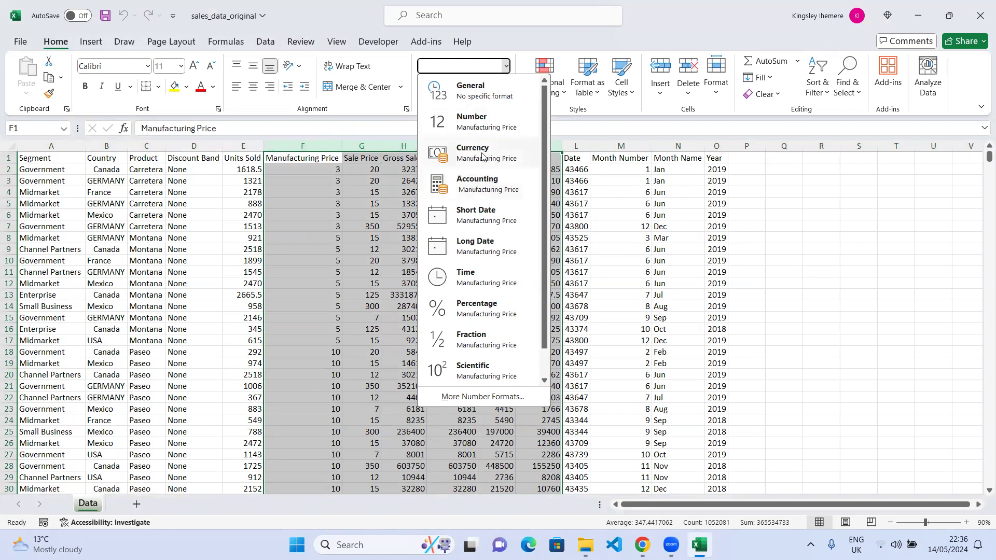
click(507, 67)
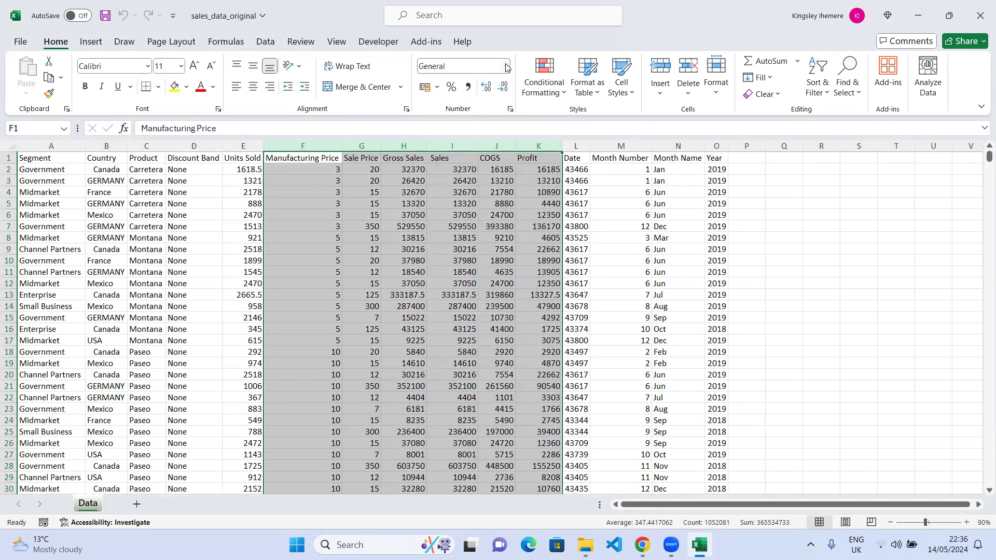
right_click(436, 241)
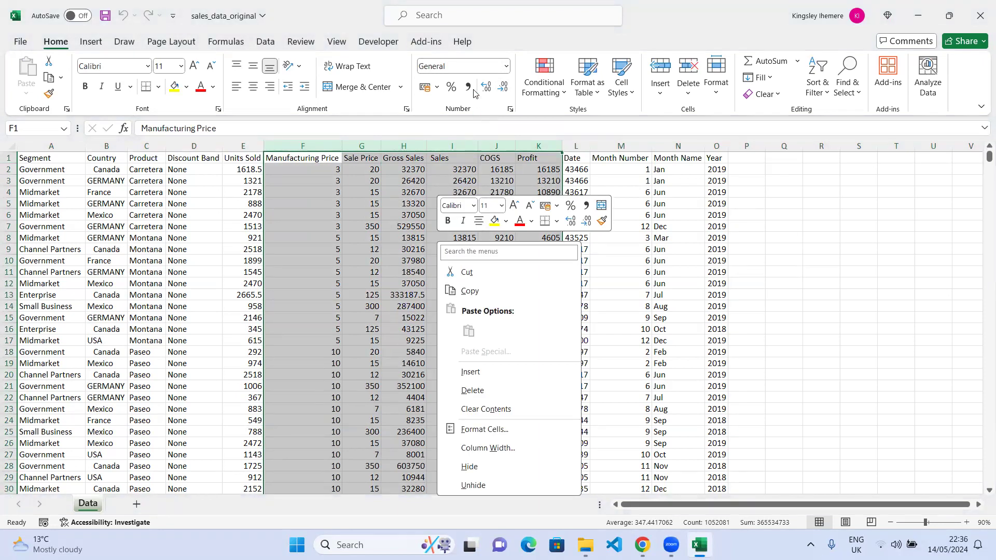
click(492, 42)
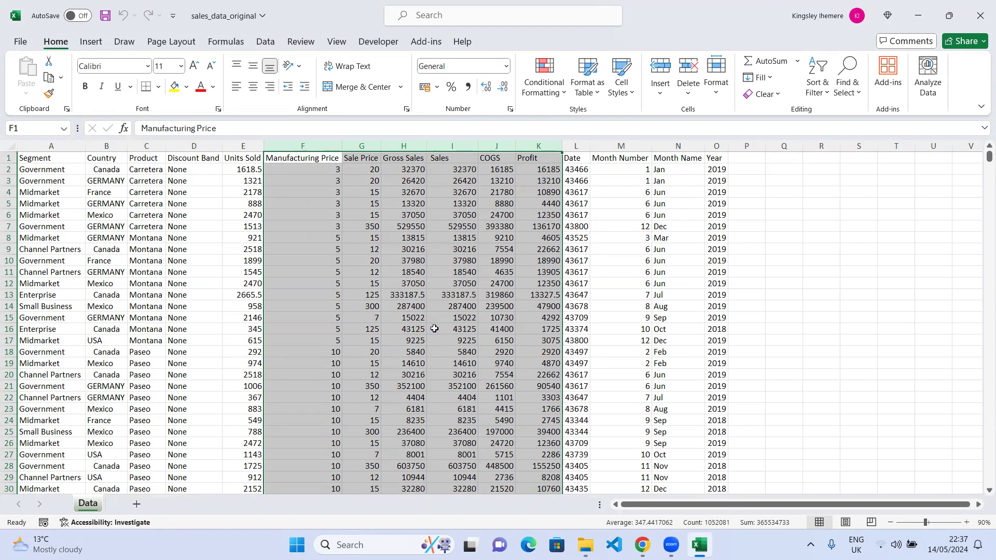
key(ctrl+1)
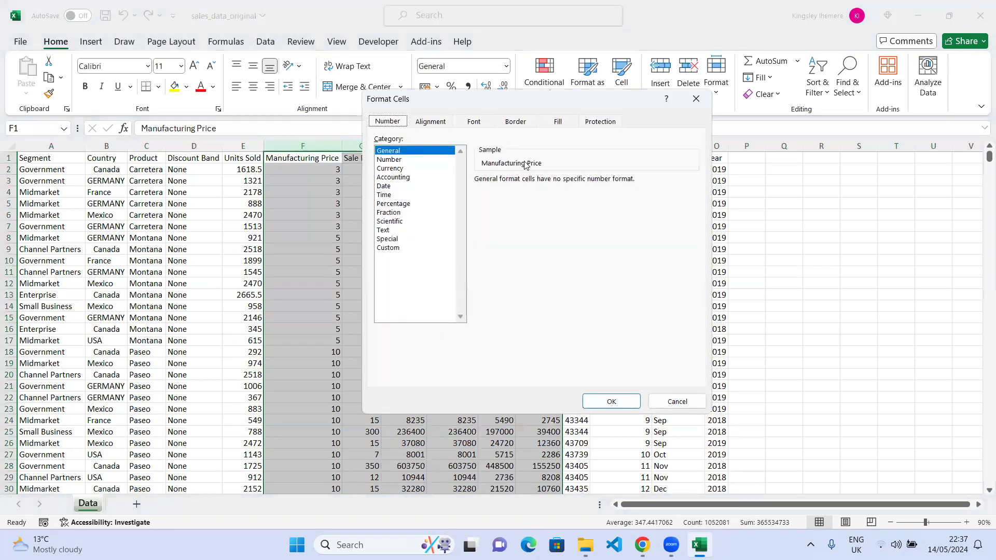
click(696, 98)
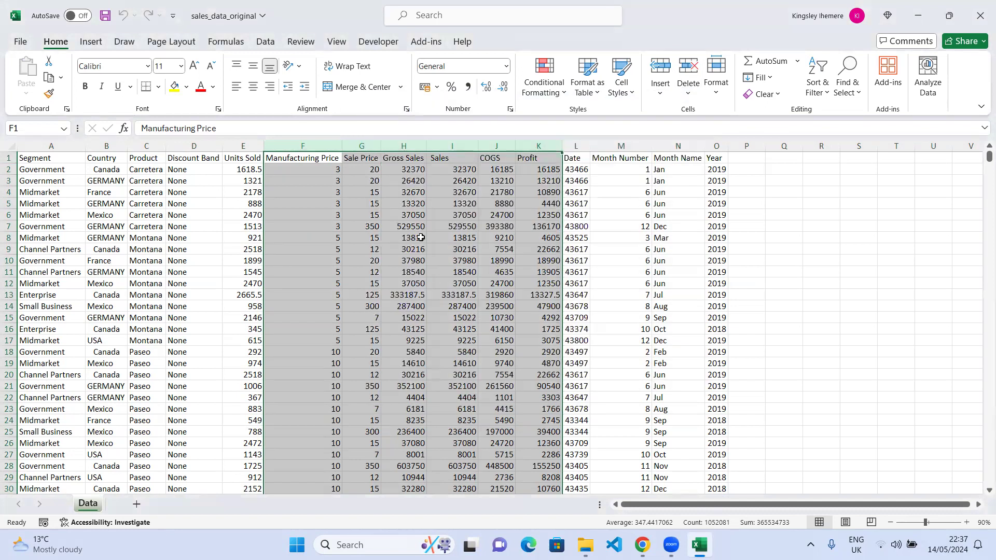
right_click(421, 238)
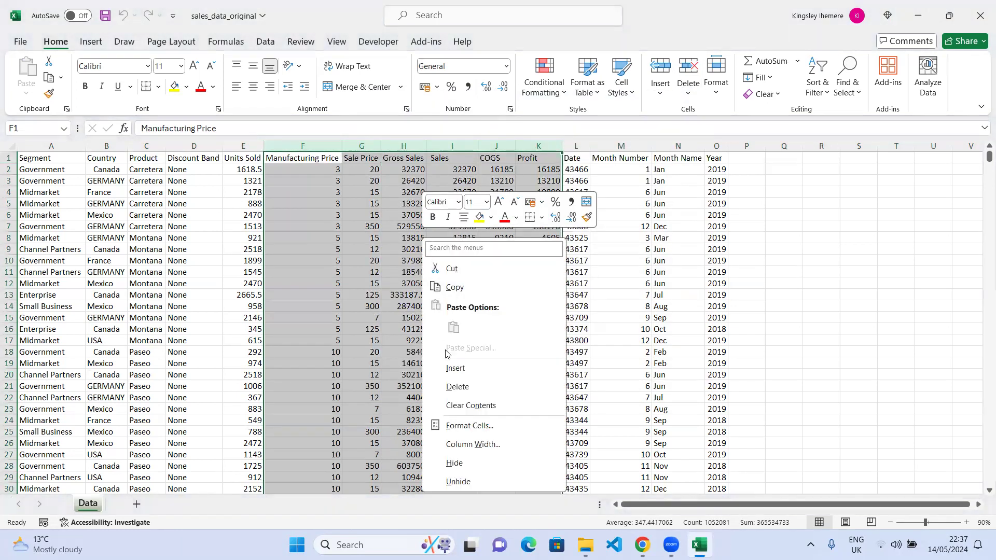
click(466, 425)
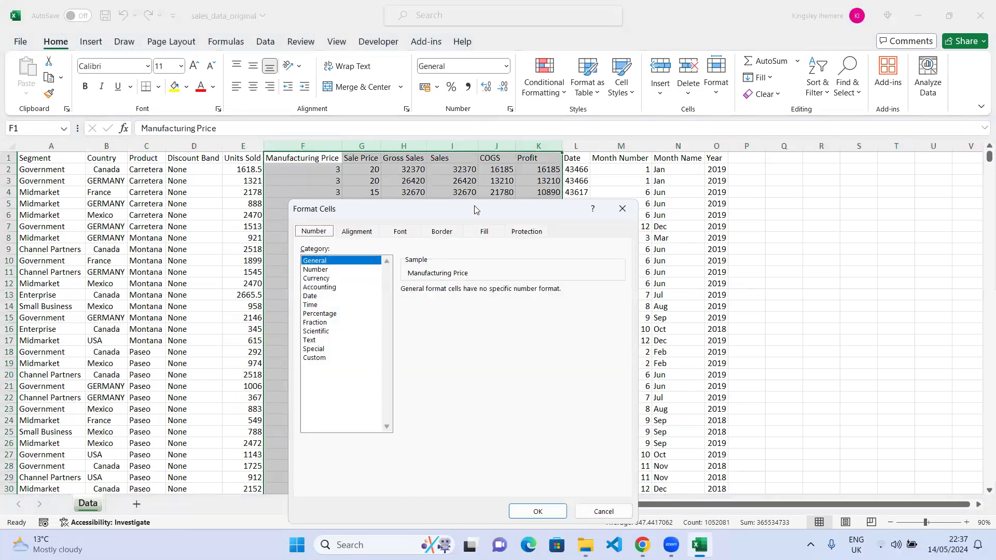
drag(477, 201, 502, 76)
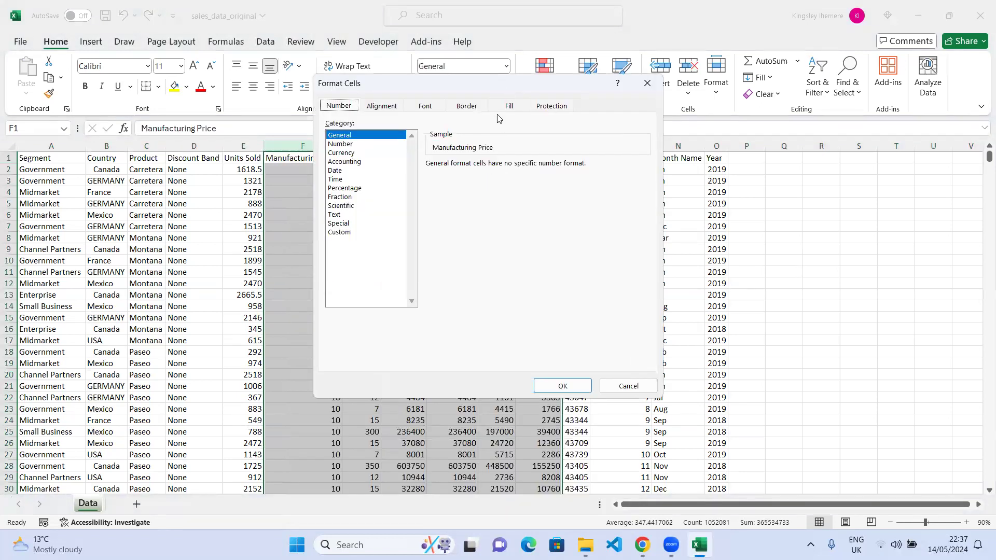
drag(498, 83, 784, 130)
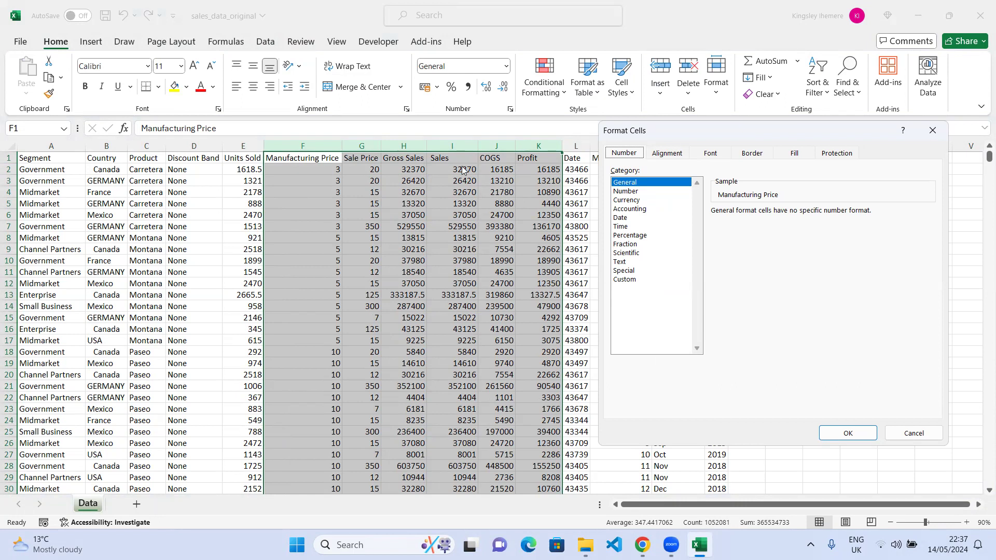
click(634, 200)
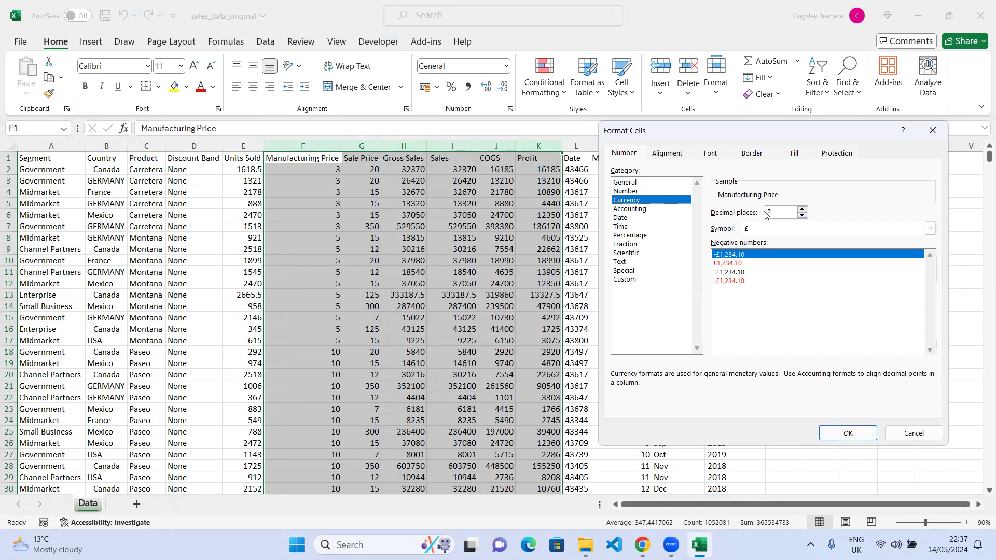
click(832, 435)
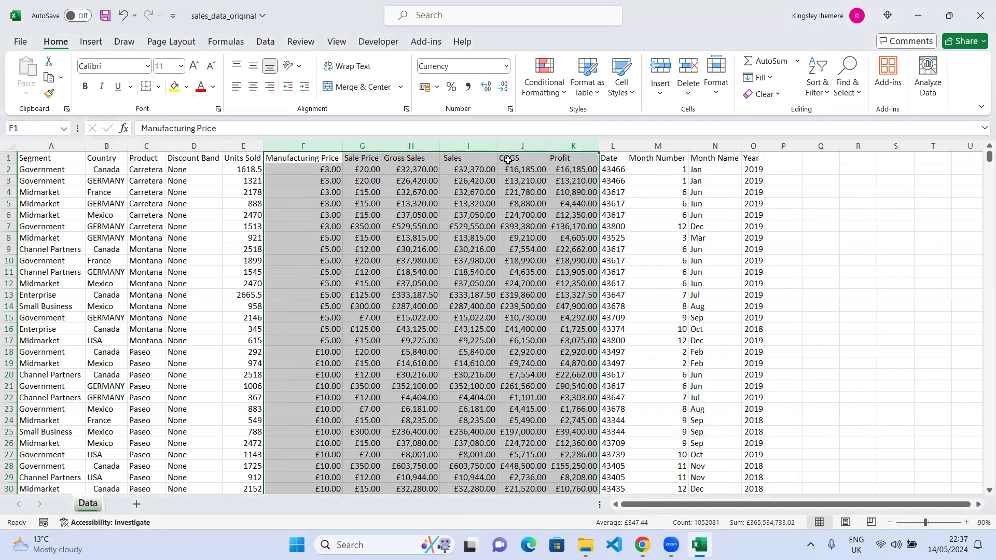
Reformat the Manufacturing Price through Profit columns as Accounting with 2 decimal places and the £ symbol.
click(319, 292)
click(356, 182)
click(454, 215)
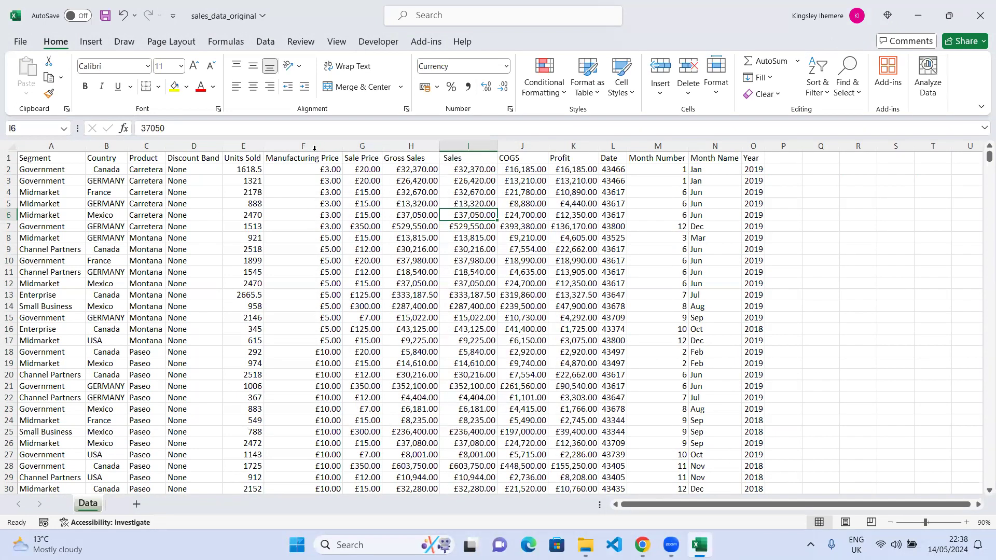
drag(332, 146, 586, 165)
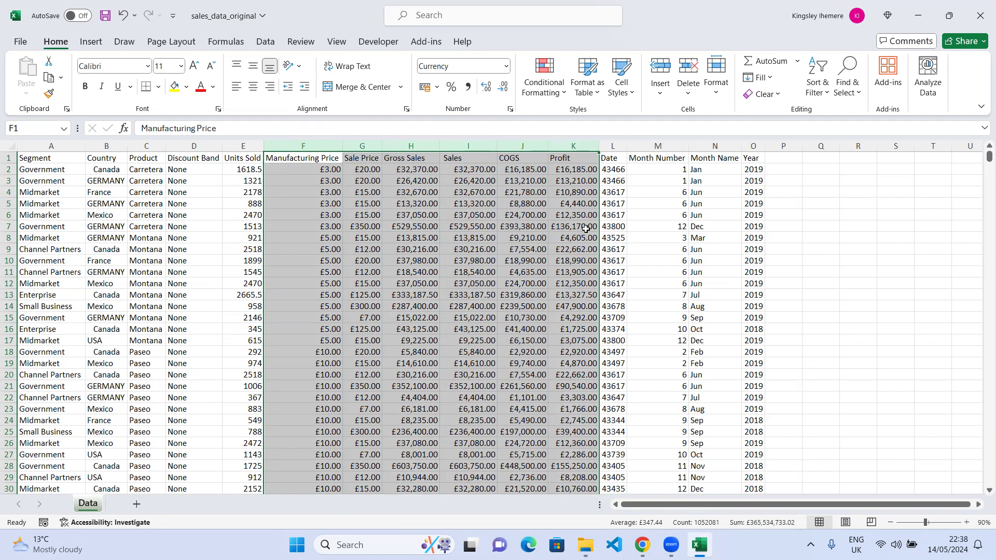
key(ctrl+1)
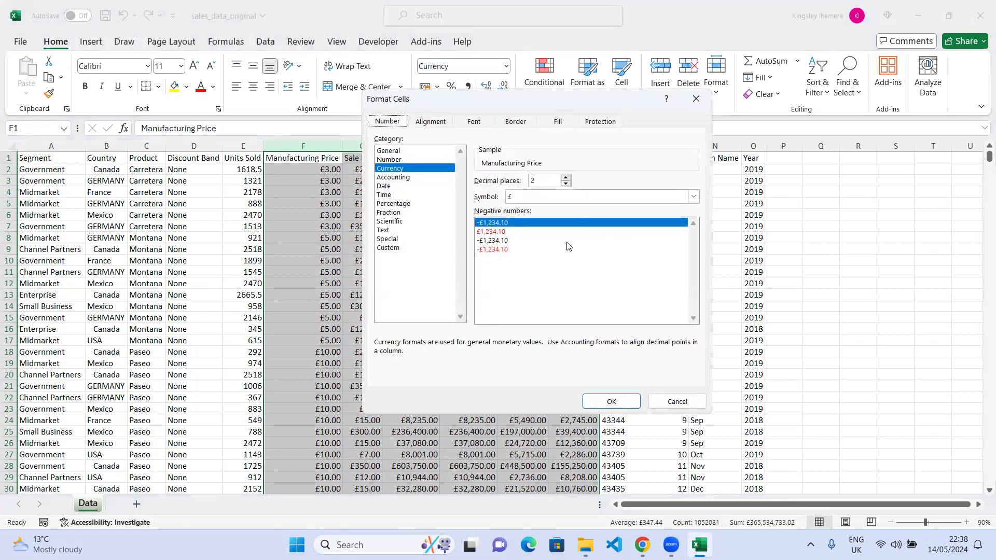
click(401, 178)
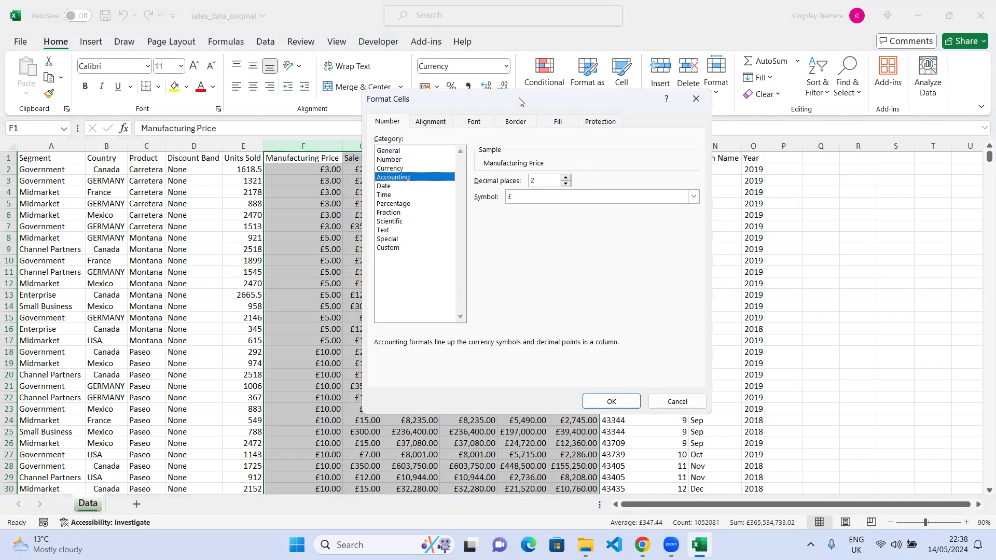
drag(520, 101, 726, 120)
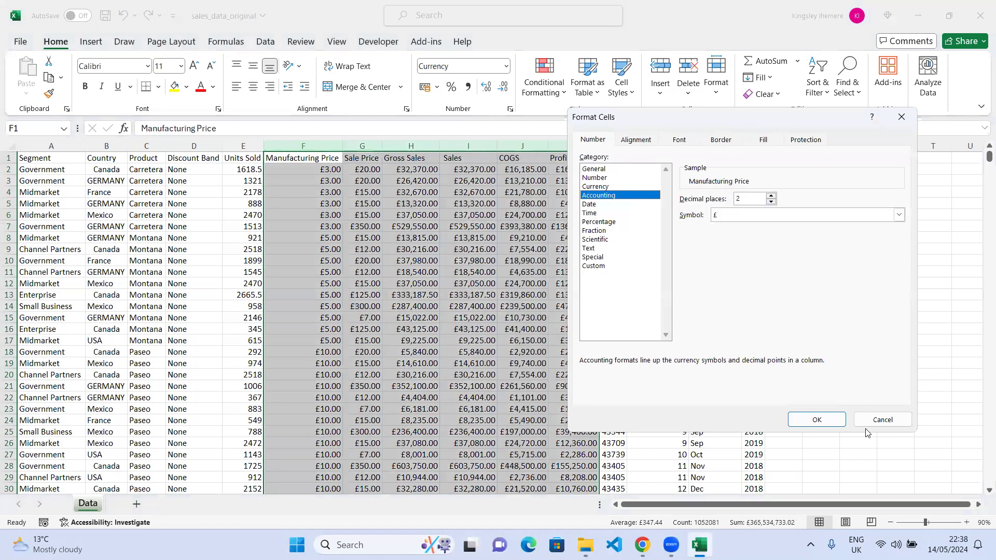
click(813, 421)
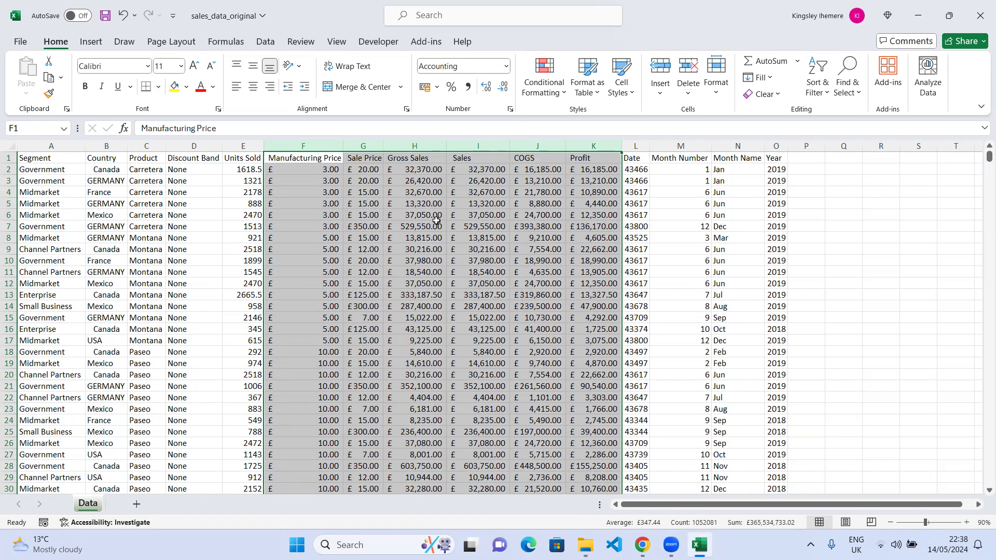
Review the Accounting symbol and decimal places settings for the selected columns and close the dialog.
key(ctrl+1)
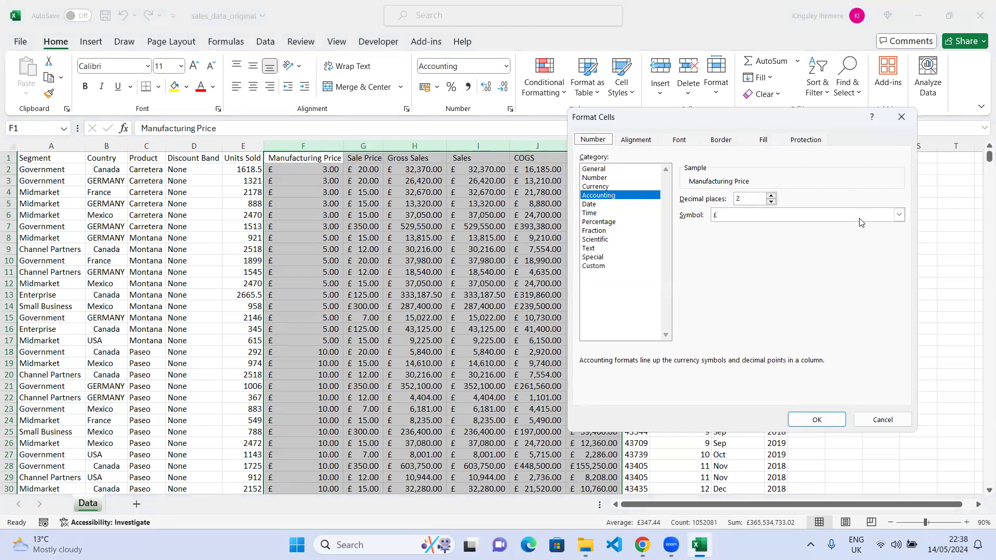
click(899, 215)
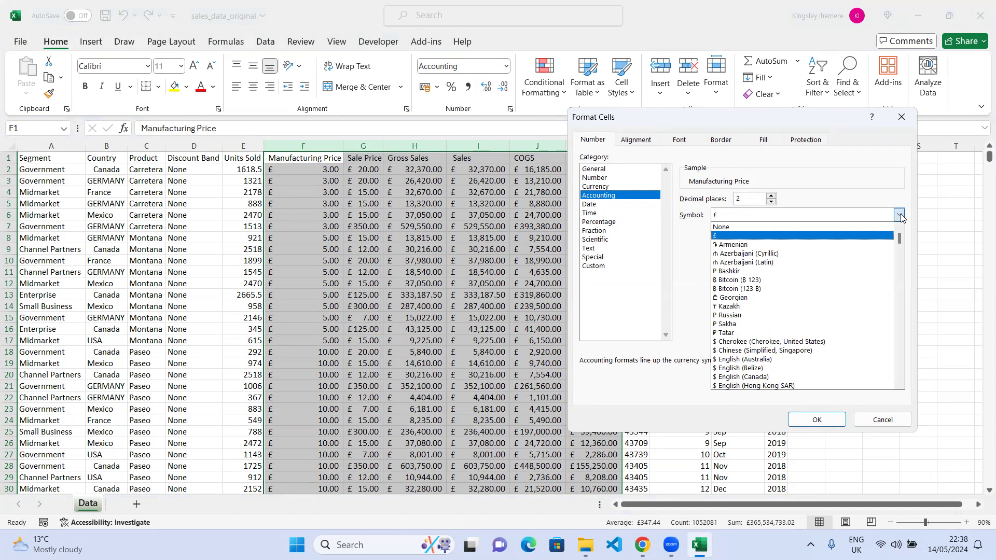
click(899, 215)
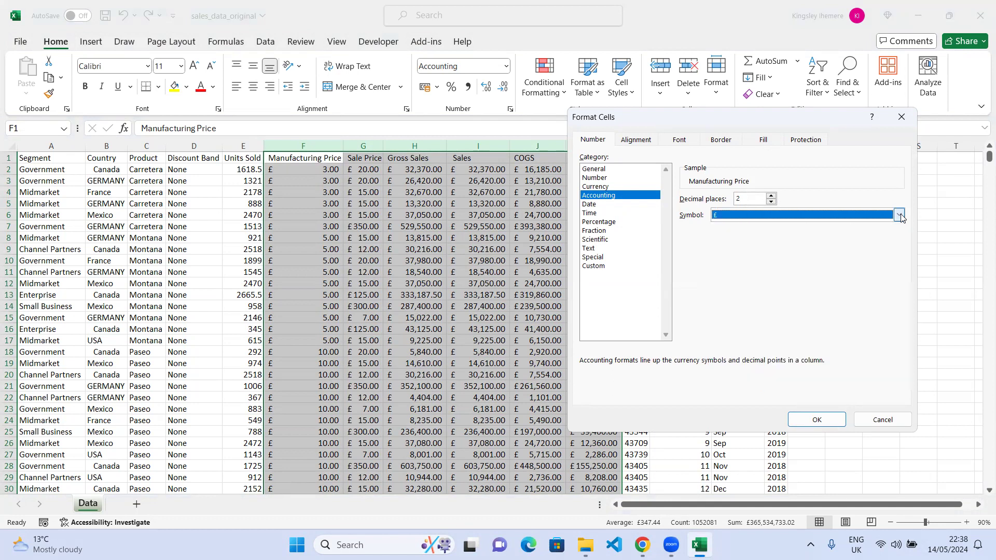
click(739, 199)
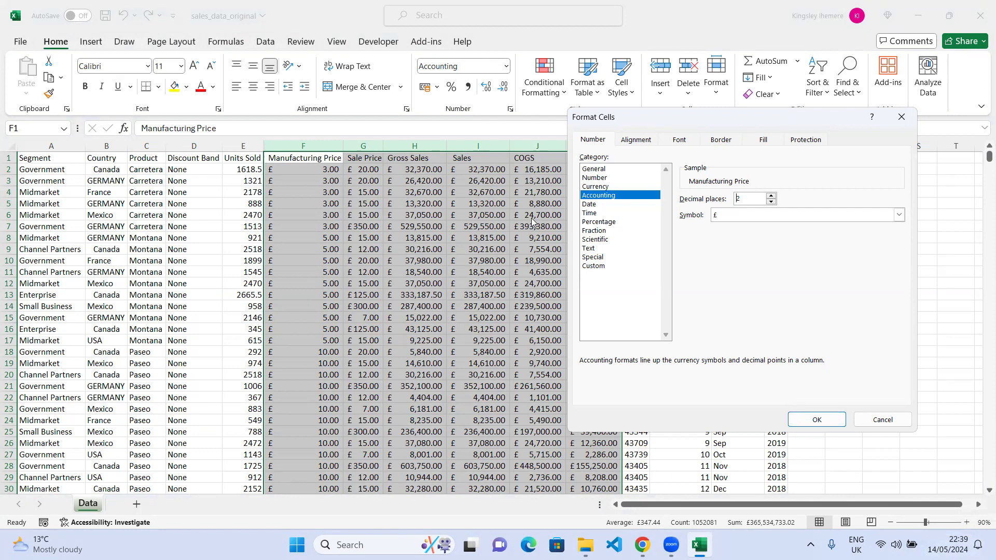
click(818, 421)
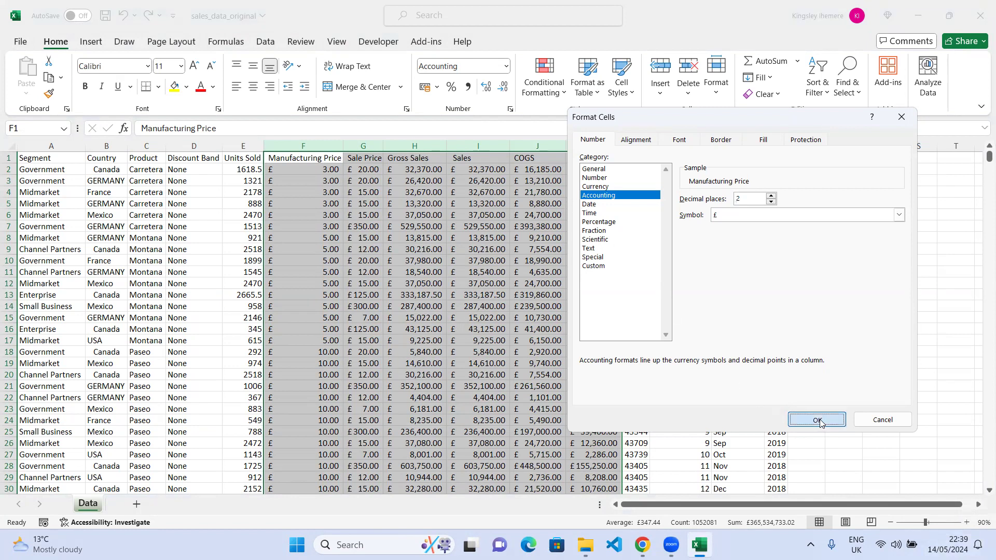
Widen the Date column so its values fit.
click(540, 234)
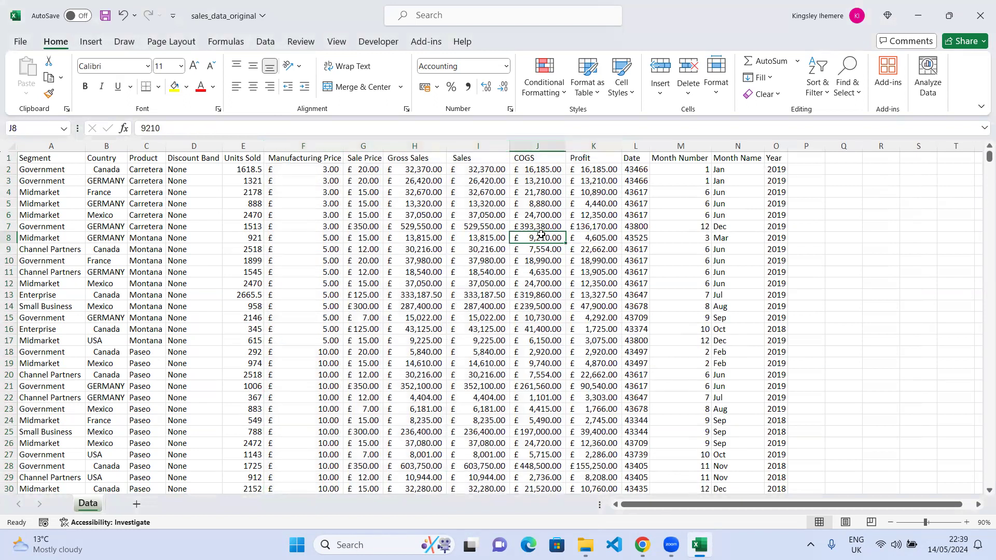
click(632, 161)
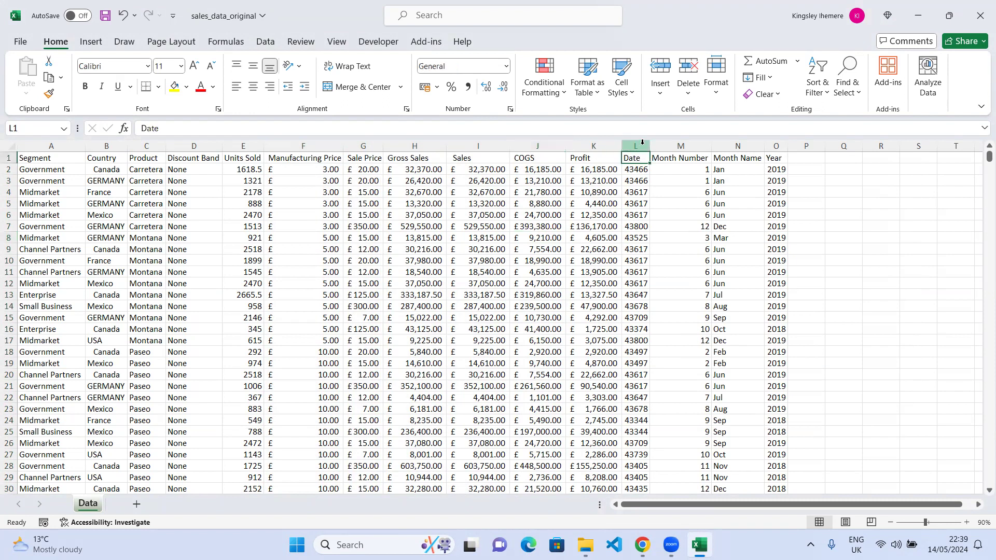
drag(650, 146, 684, 146)
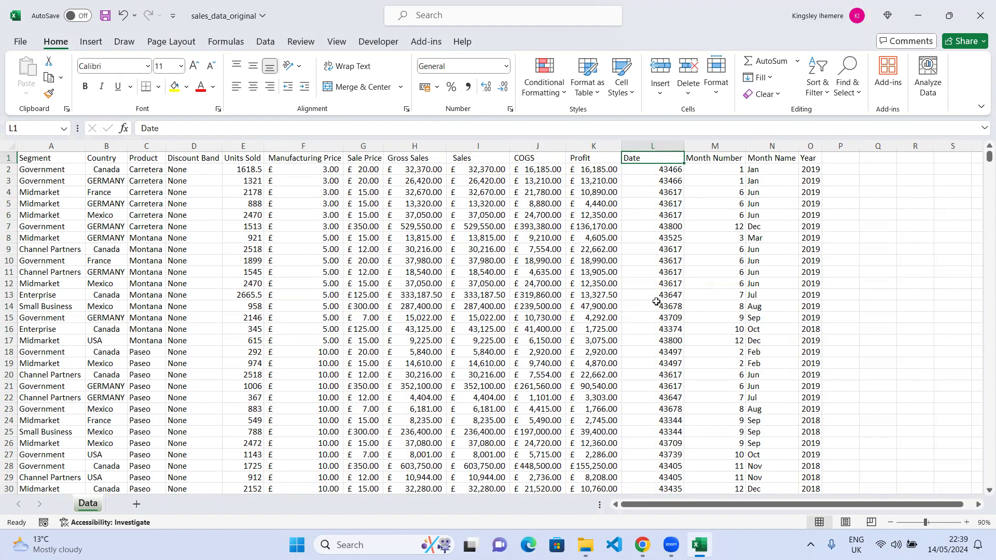
Inspect several cells in the Date column to check their stored values.
click(673, 170)
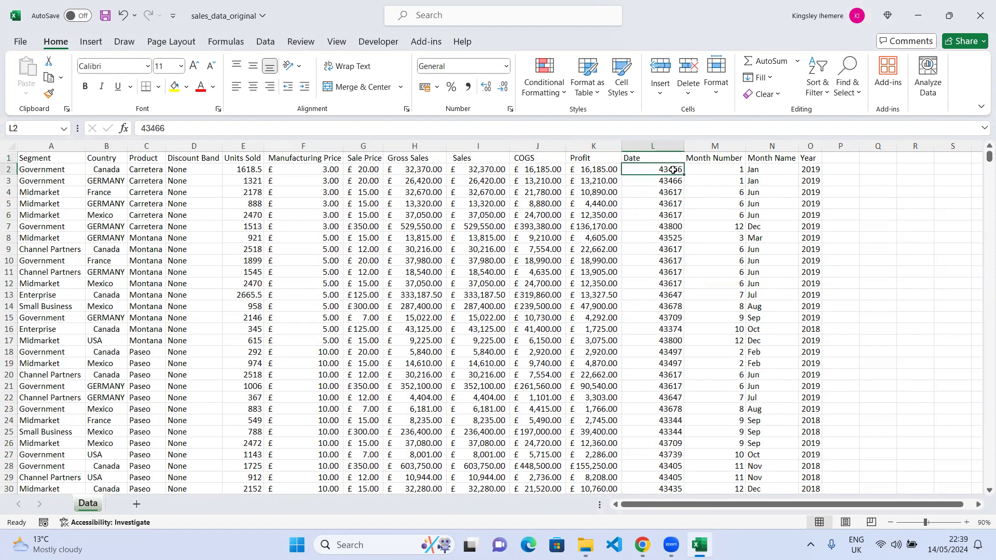
click(671, 201)
click(674, 259)
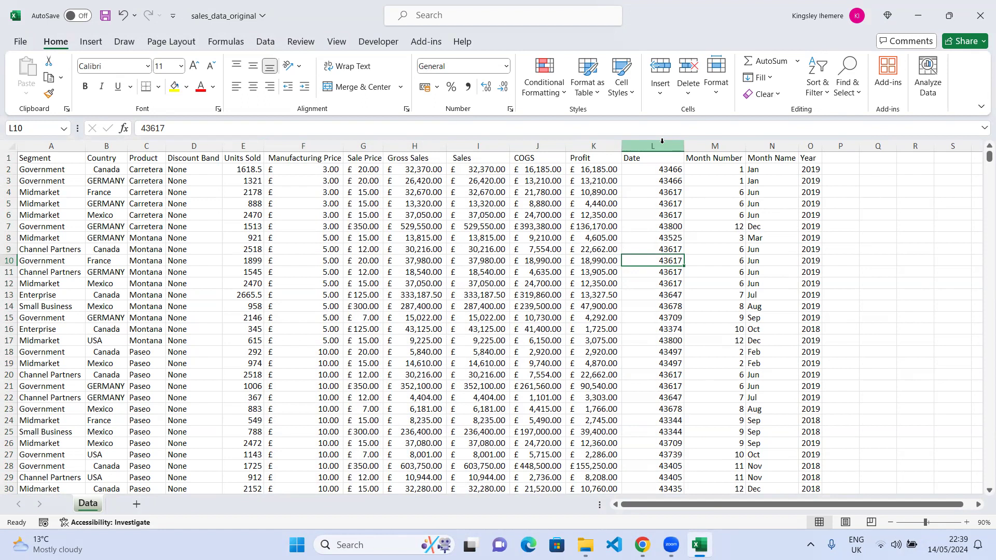
click(671, 179)
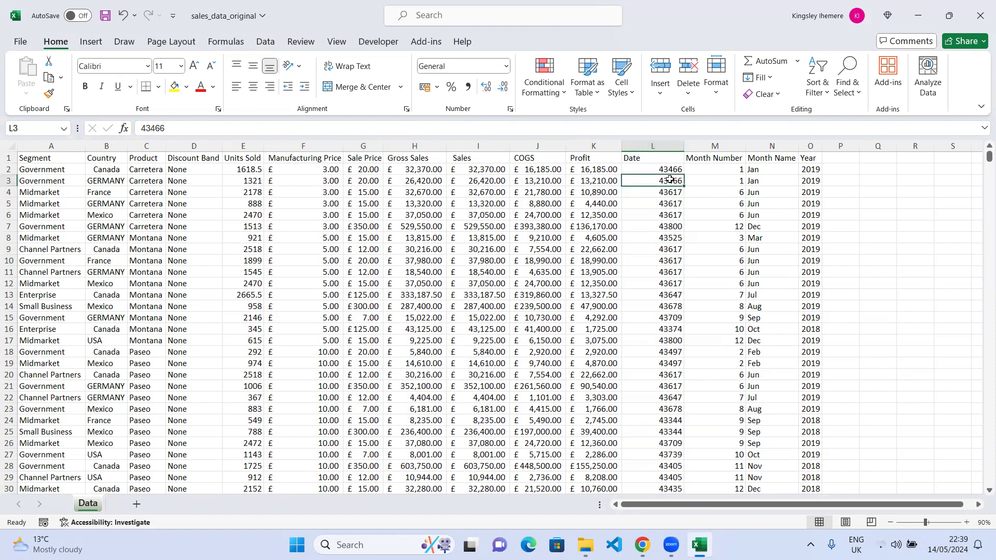
Format the entire Date column as Short Date.
click(669, 142)
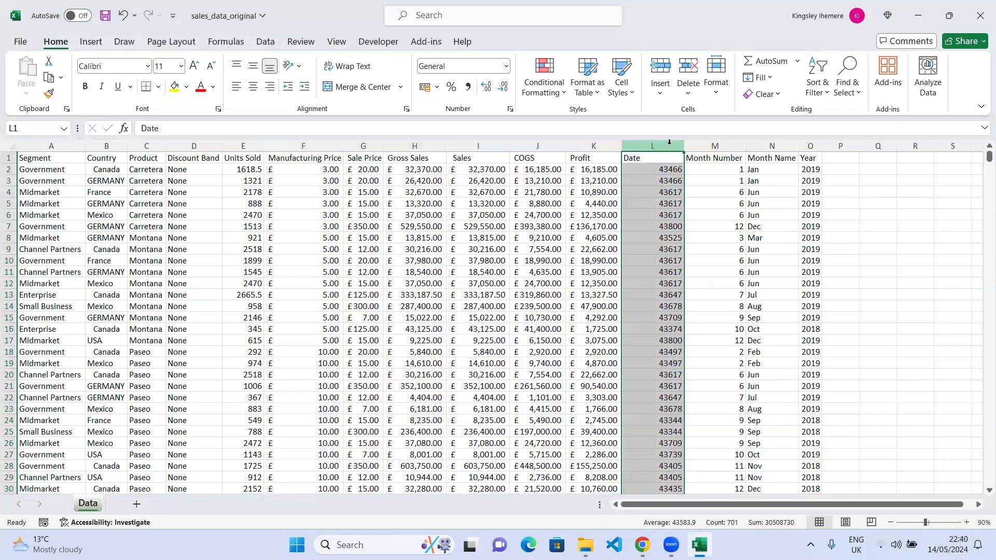
click(506, 65)
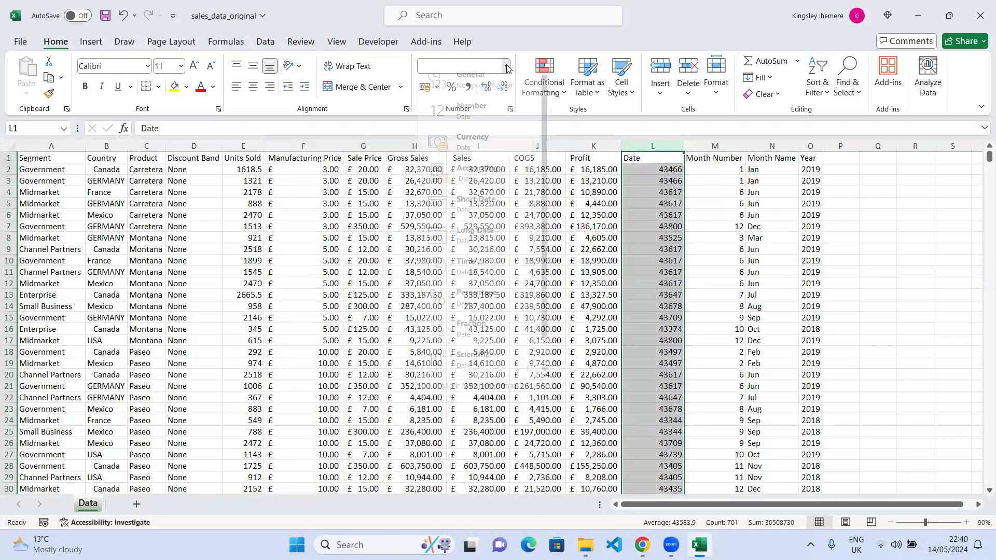
click(470, 216)
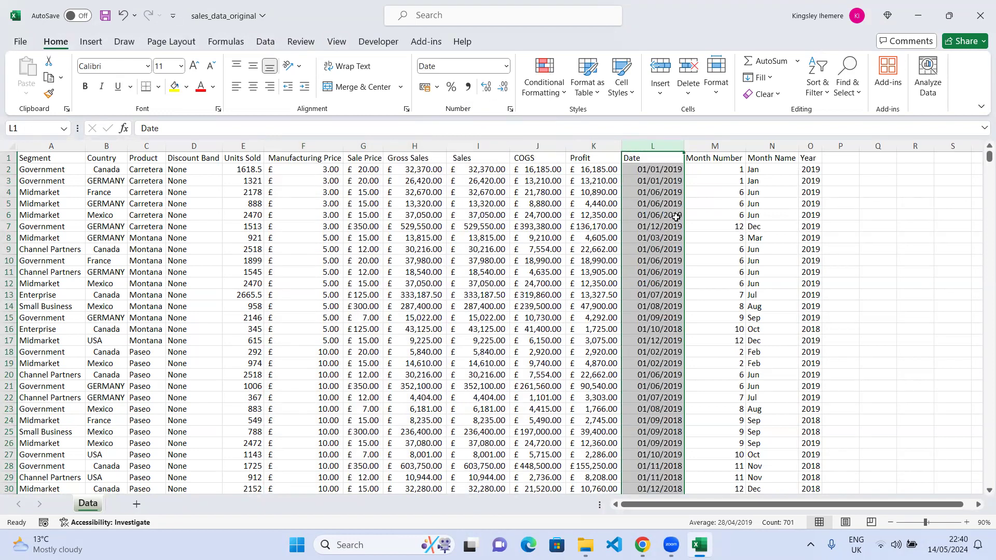
click(676, 169)
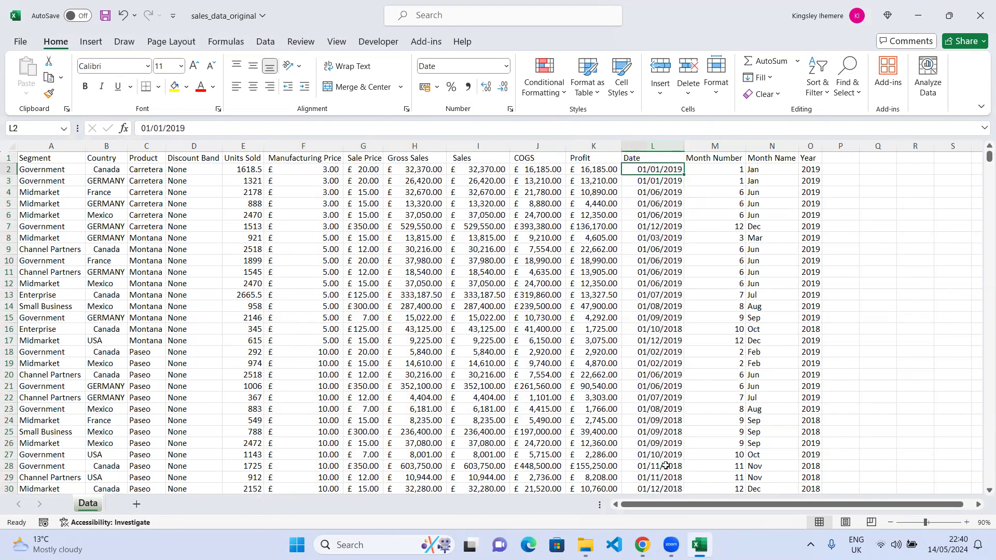
Scroll through the sheet to review the formatted dates down the Date column.
scroll(670, 301, down, 5)
scroll(670, 301, down, 13)
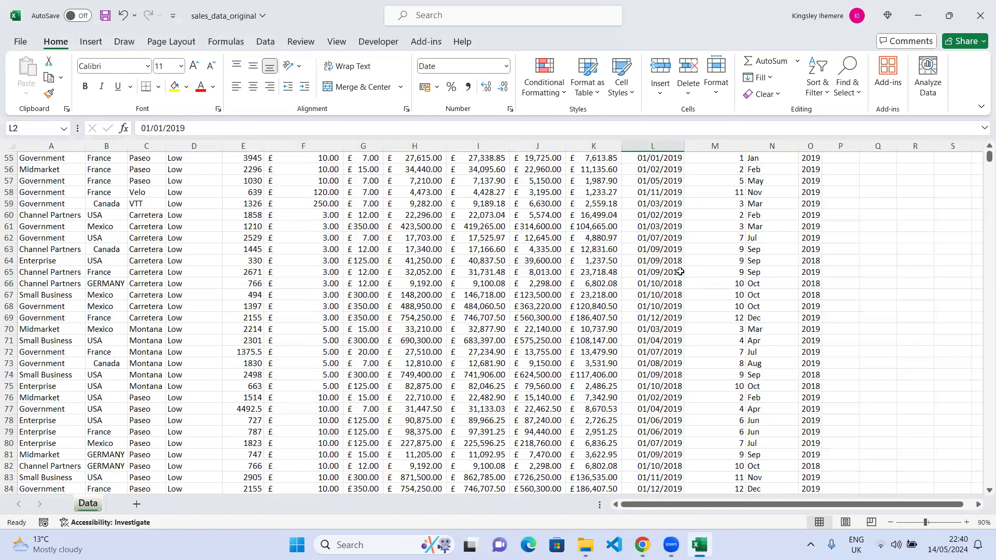
scroll(669, 317, down, 1)
scroll(669, 318, down, 20)
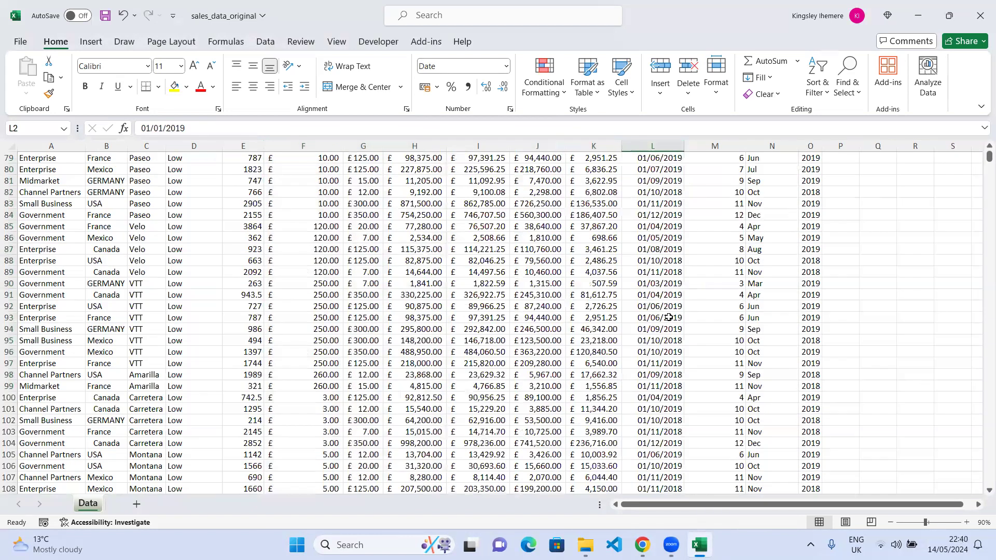
scroll(669, 317, down, 4)
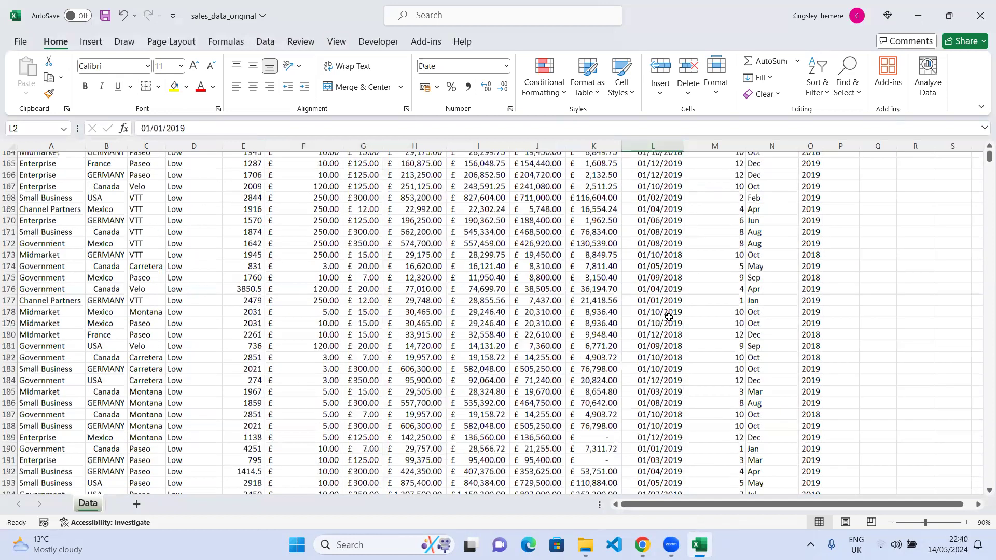
scroll(669, 318, down, 9)
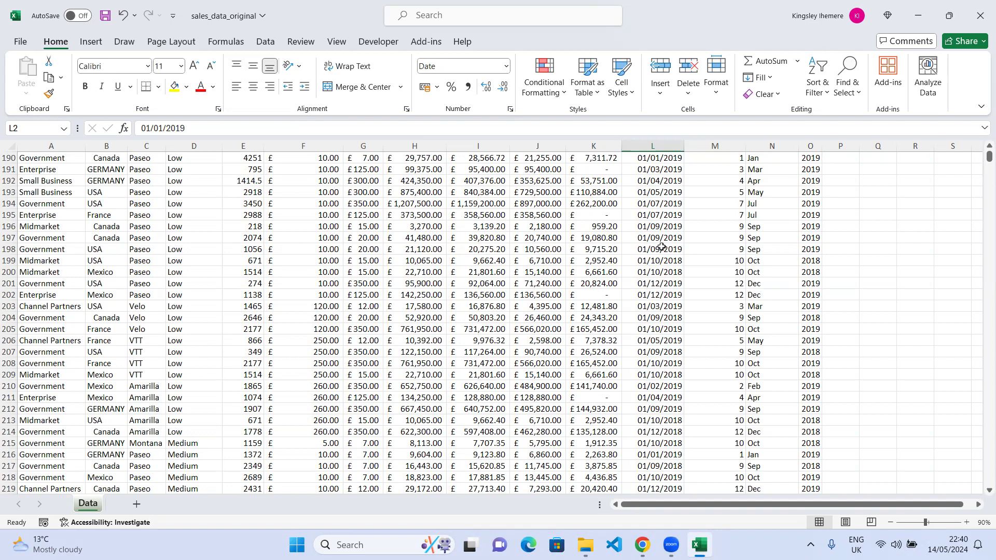
click(678, 295)
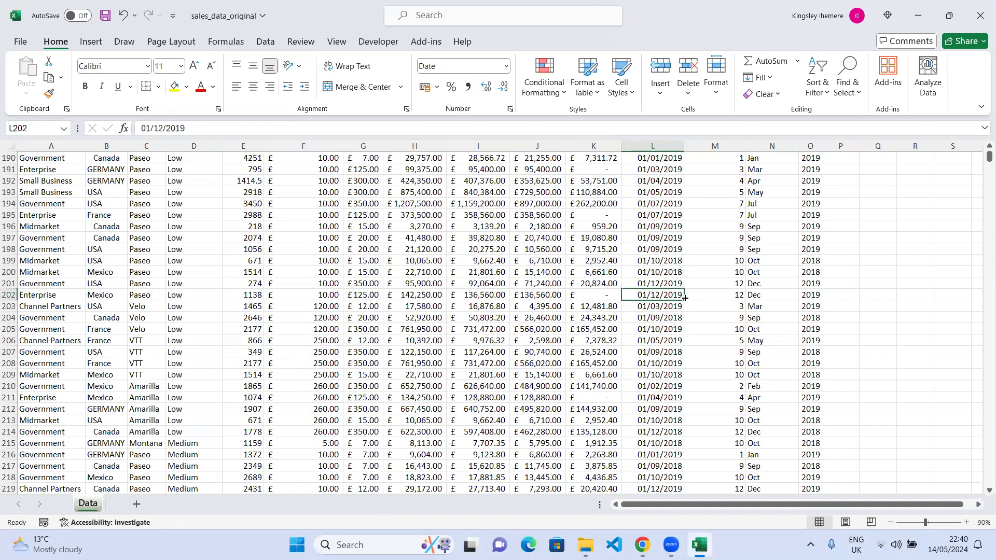
scroll(669, 364, down, 1)
scroll(669, 363, down, 20)
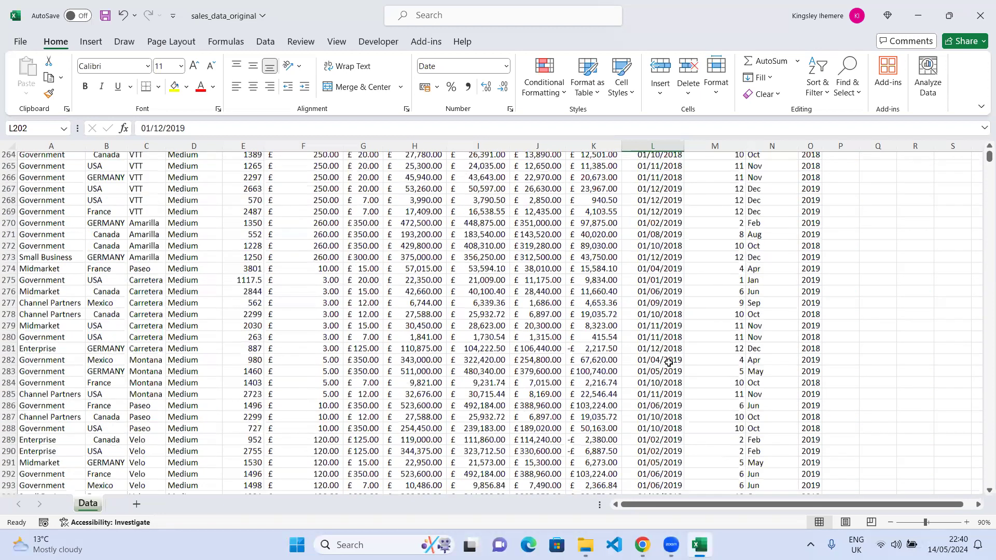
scroll(669, 362, down, 7)
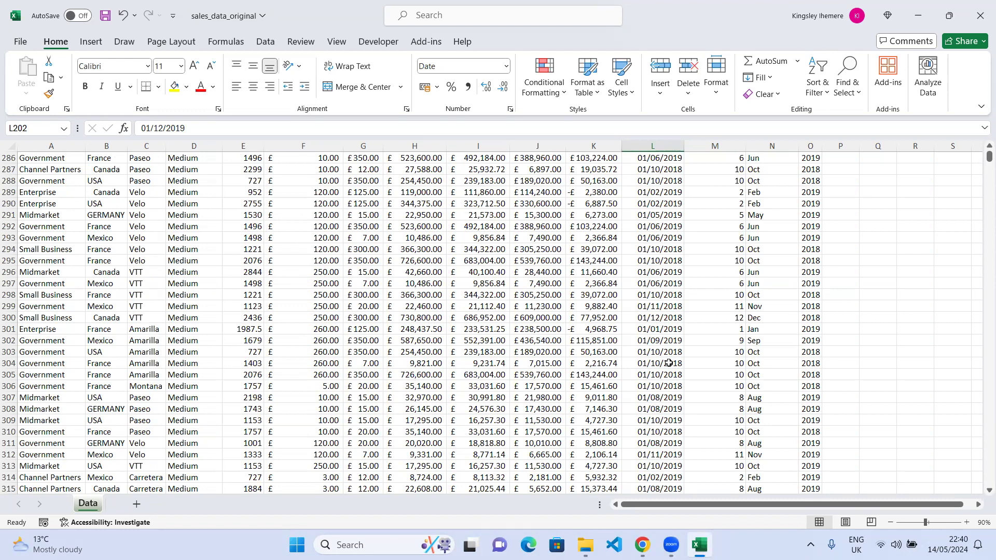
scroll(648, 262, up, 13)
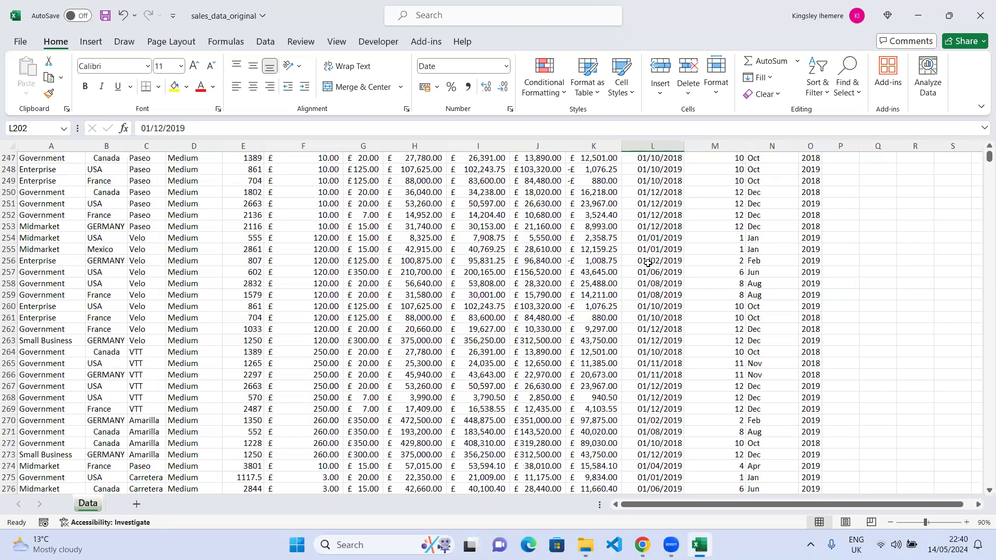
scroll(648, 263, up, 4)
scroll(647, 262, up, 20)
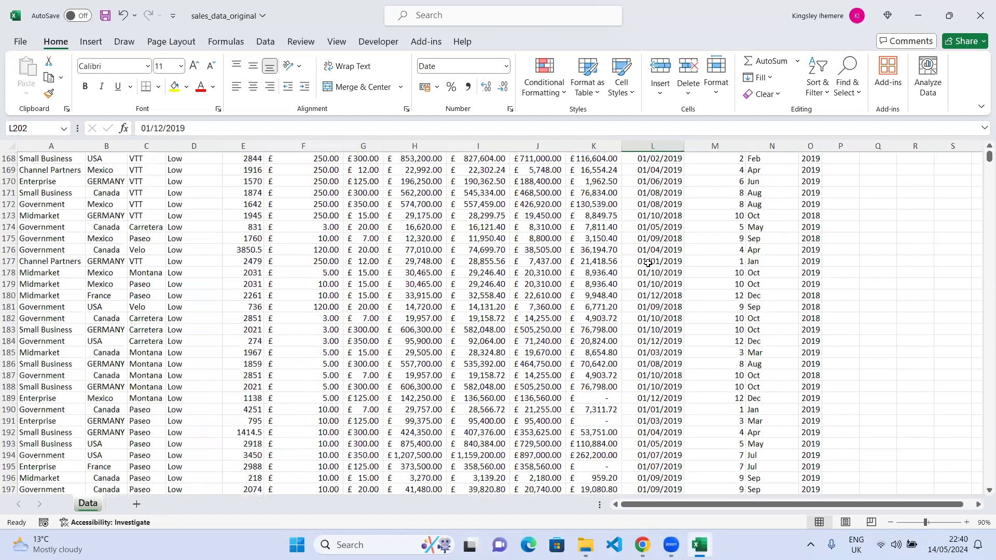
scroll(648, 262, up, 20)
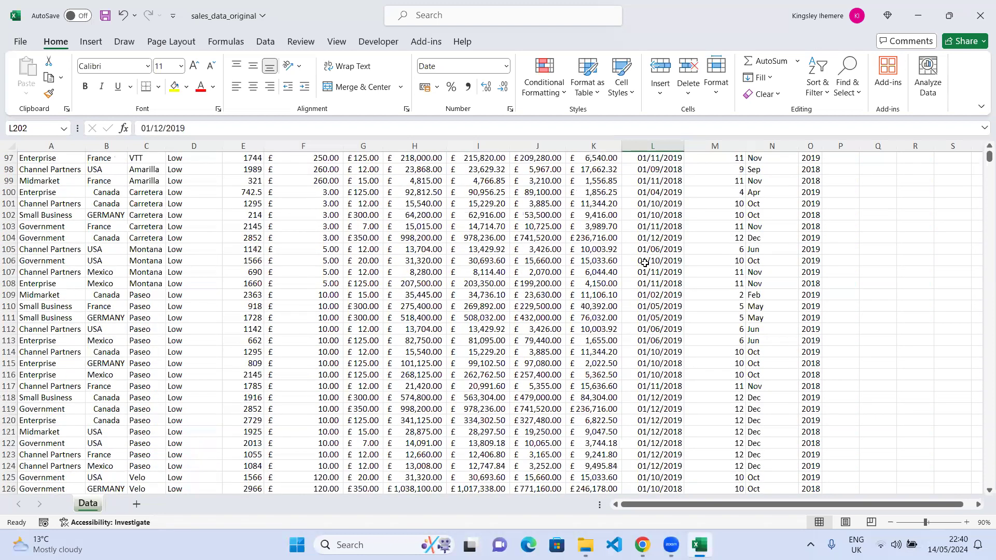
scroll(657, 239, up, 11)
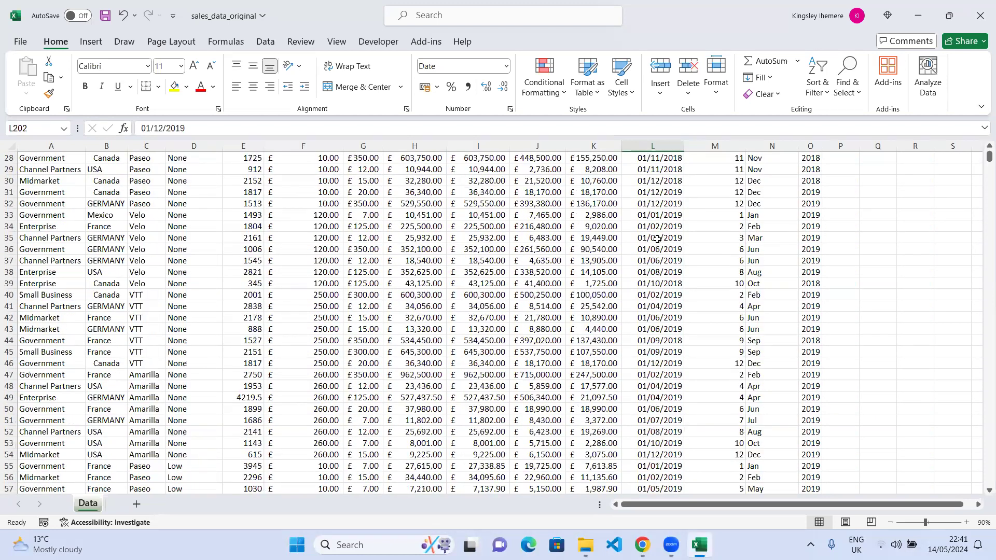
scroll(657, 239, up, 9)
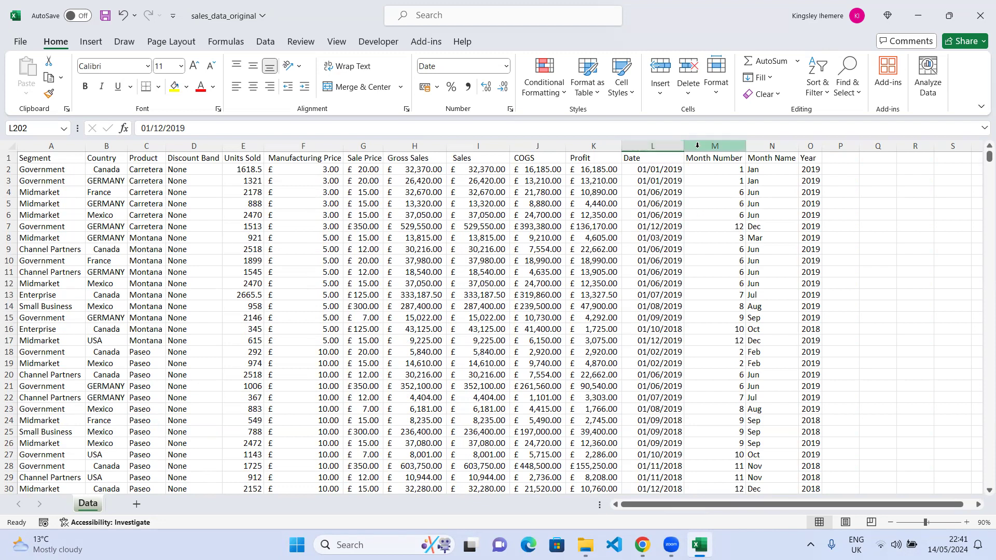
Check the number format applied to the Date column.
click(665, 147)
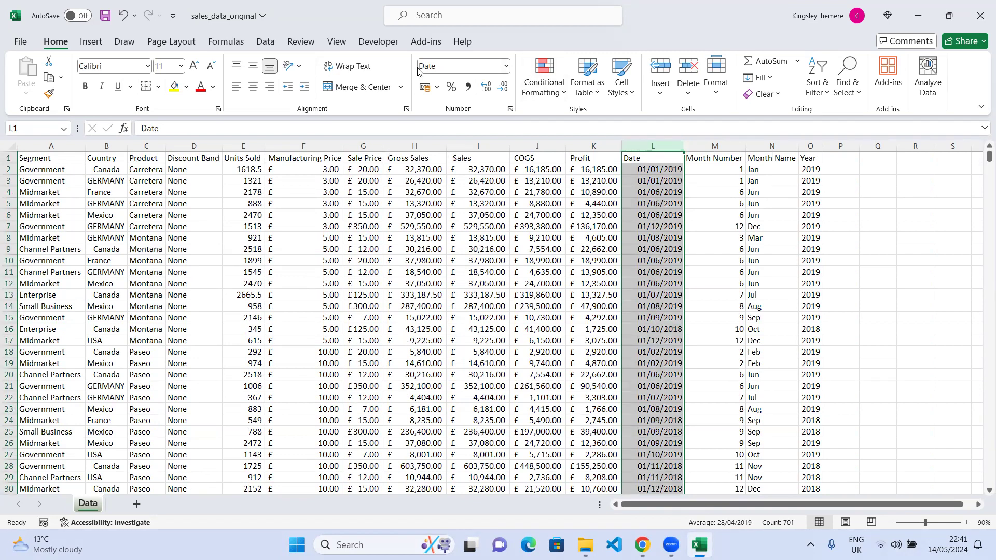
click(507, 66)
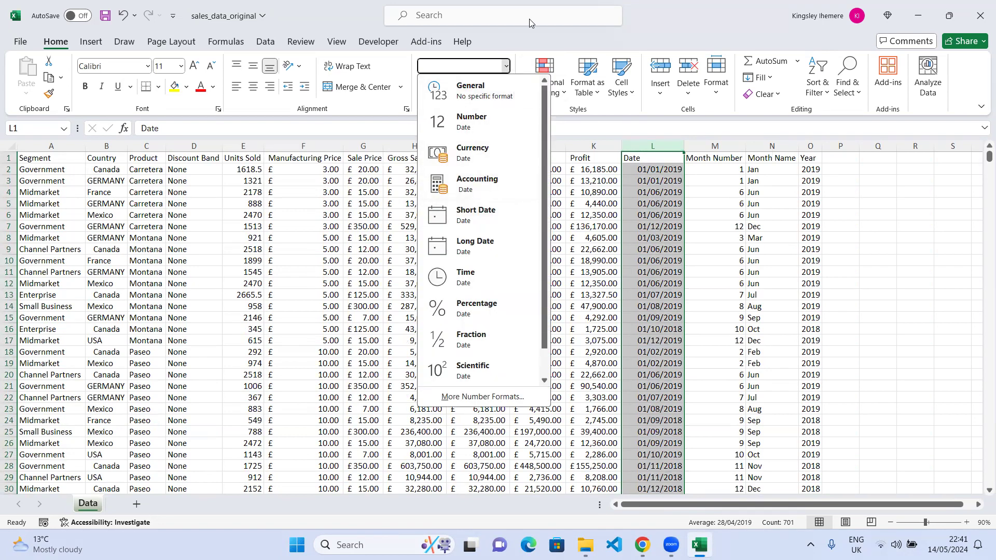
click(520, 39)
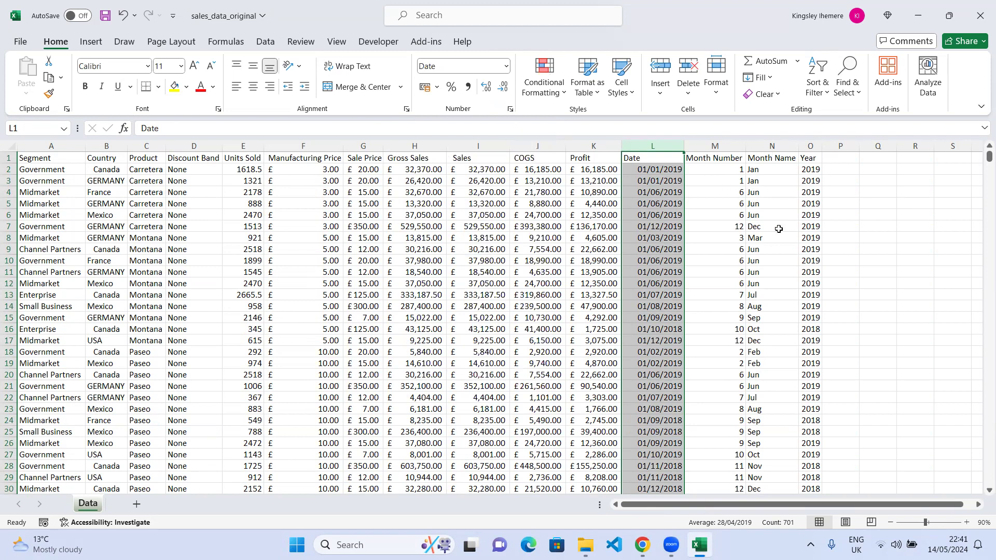
click(599, 239)
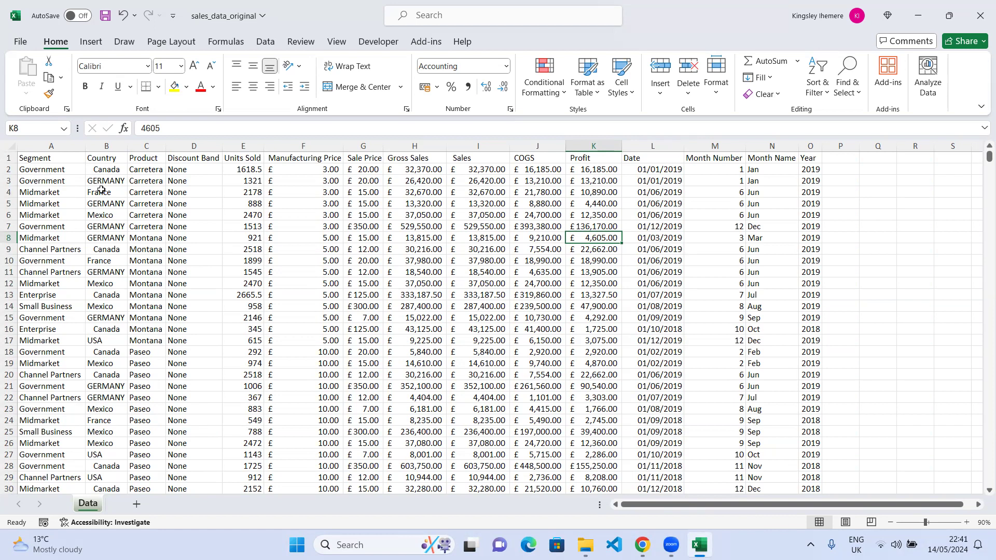
Inspect the Country cells to compare how the country names are written.
click(111, 172)
click(111, 181)
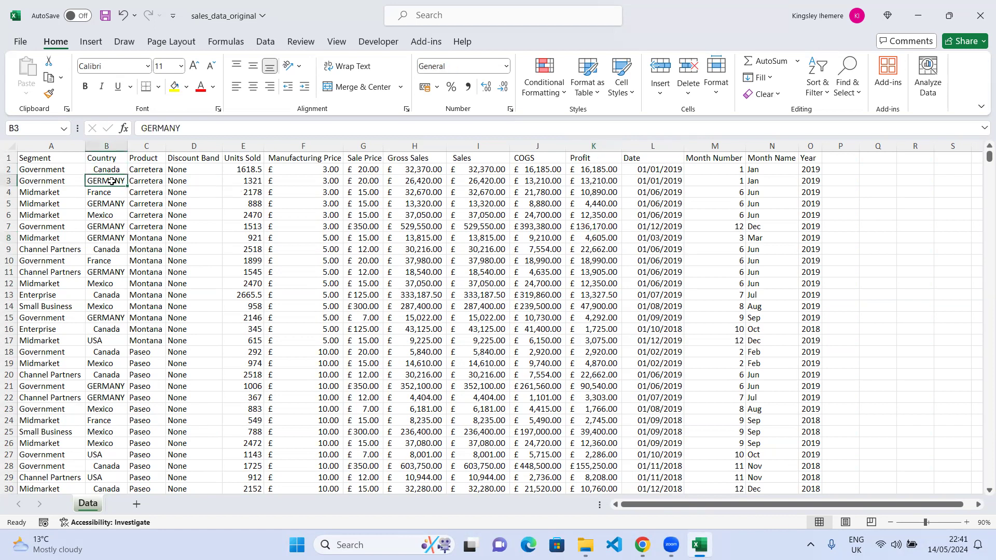
click(115, 171)
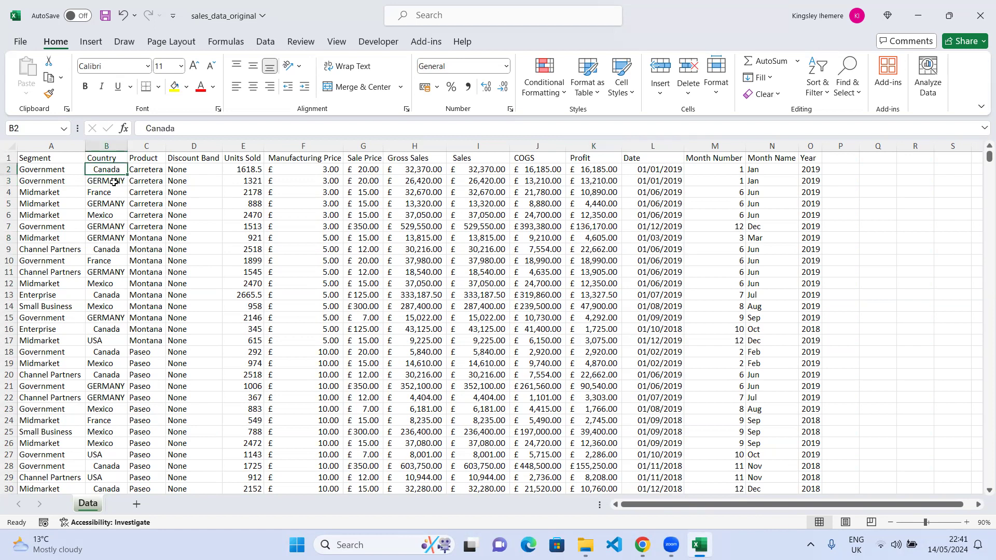
click(114, 182)
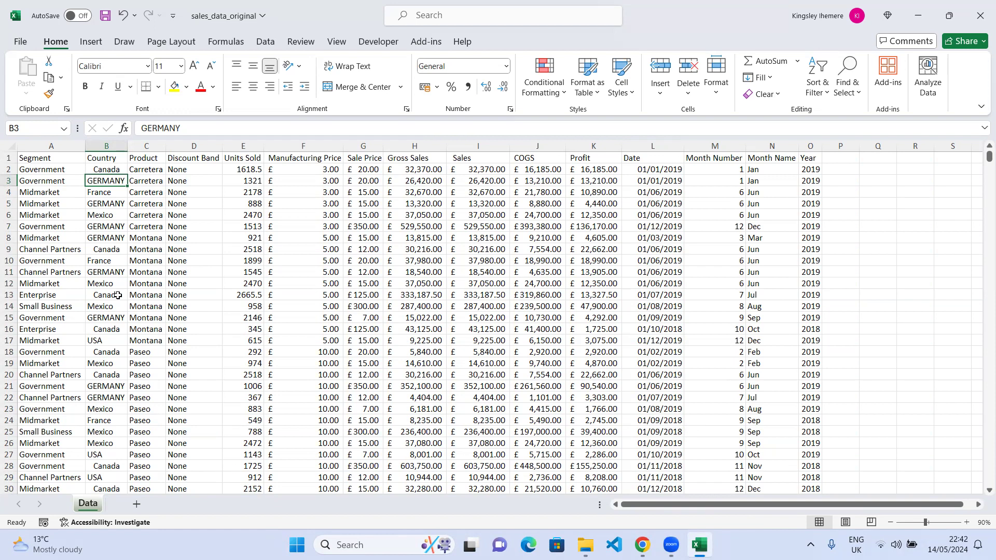
Insert a blank column between the Country and Product columns.
click(121, 145)
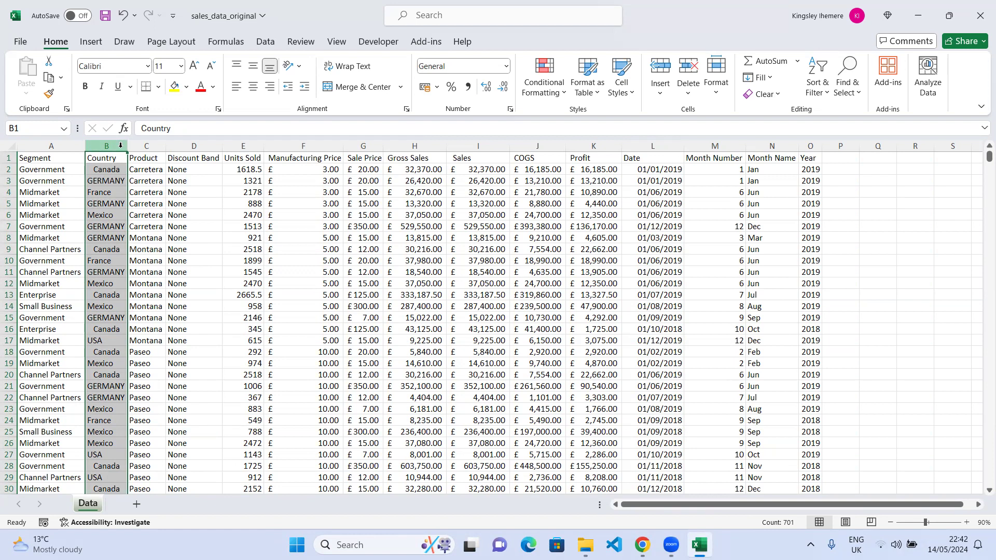
click(146, 146)
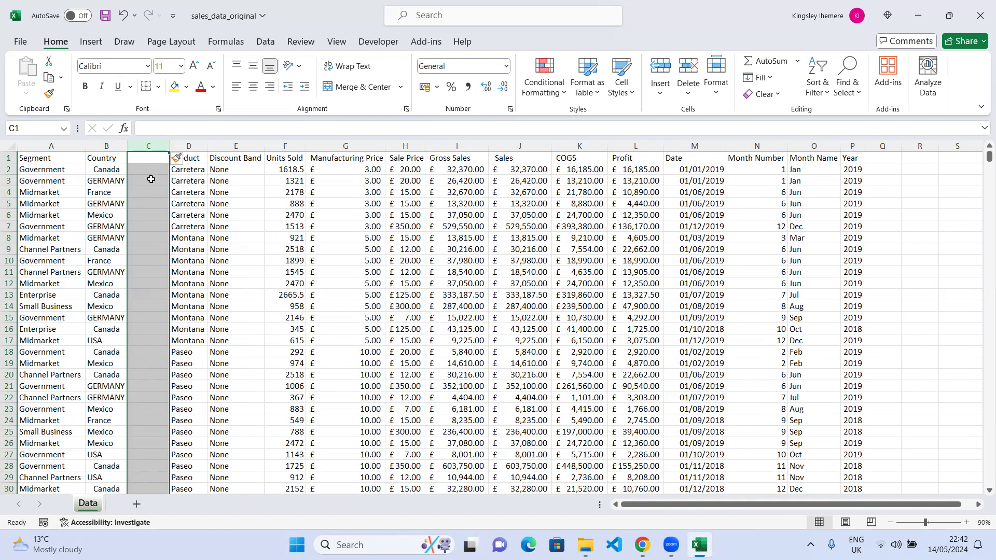
click(192, 188)
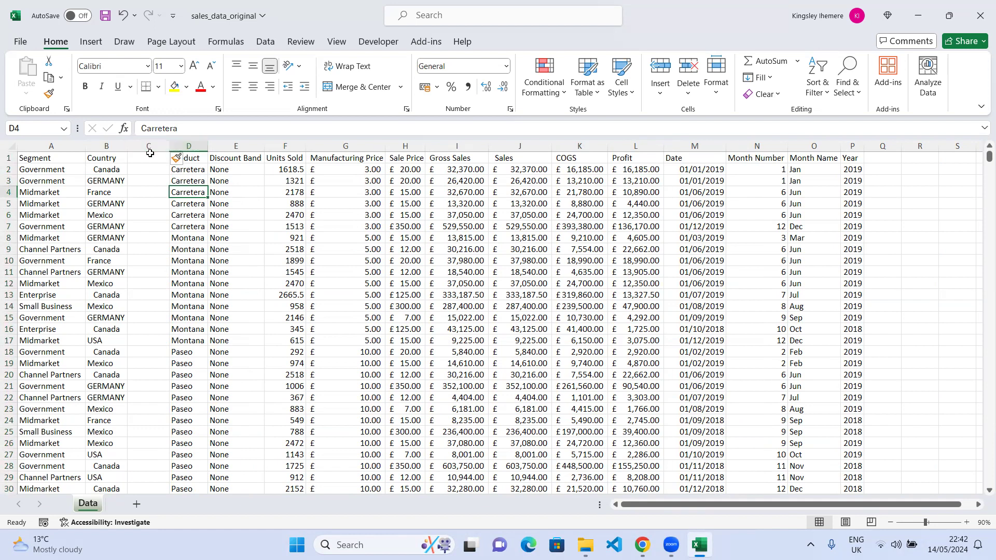
click(188, 154)
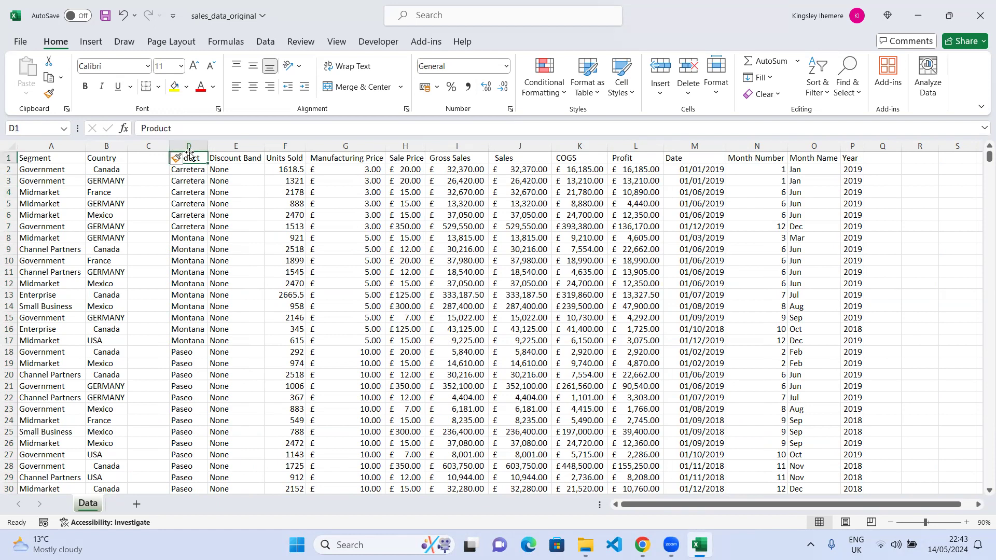
click(236, 159)
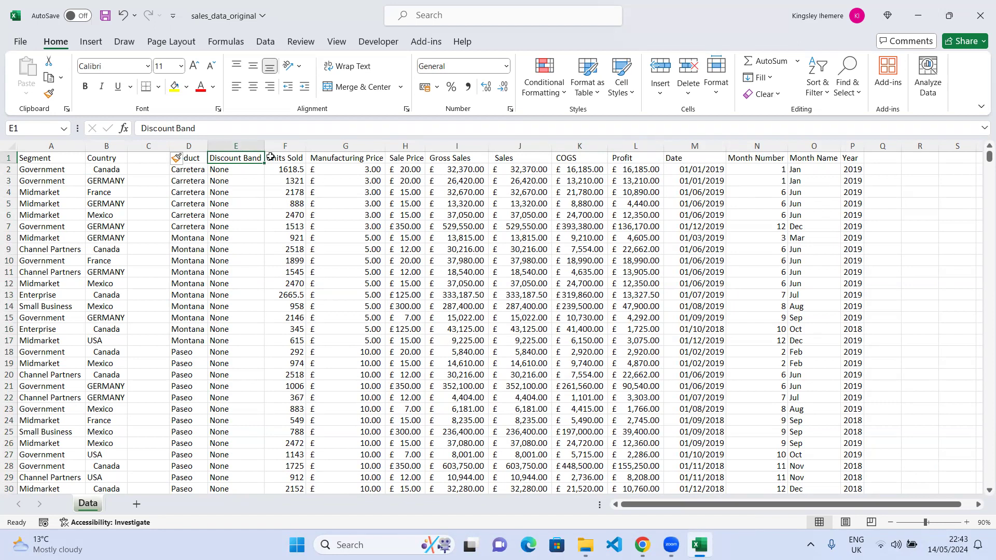
key(ctrl+shift+plus)
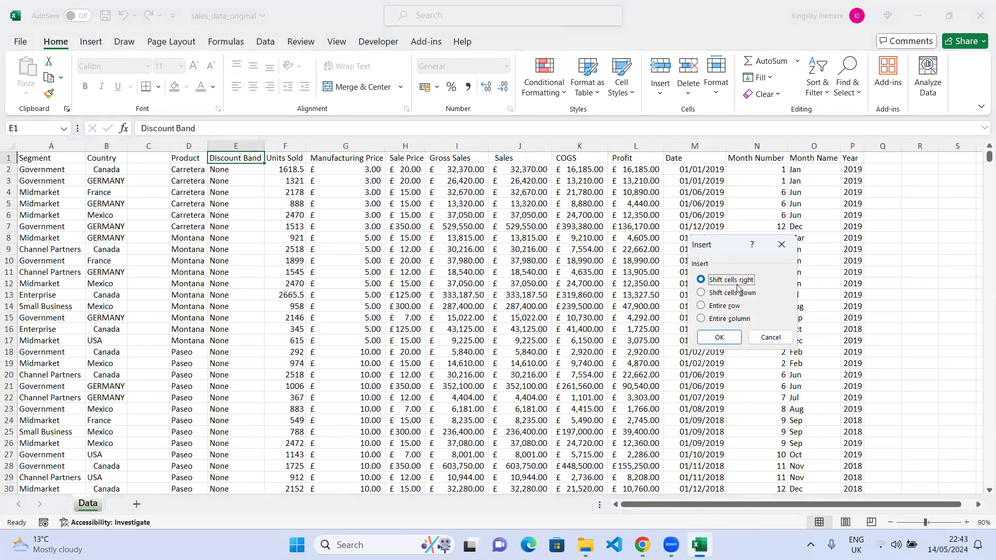
click(782, 245)
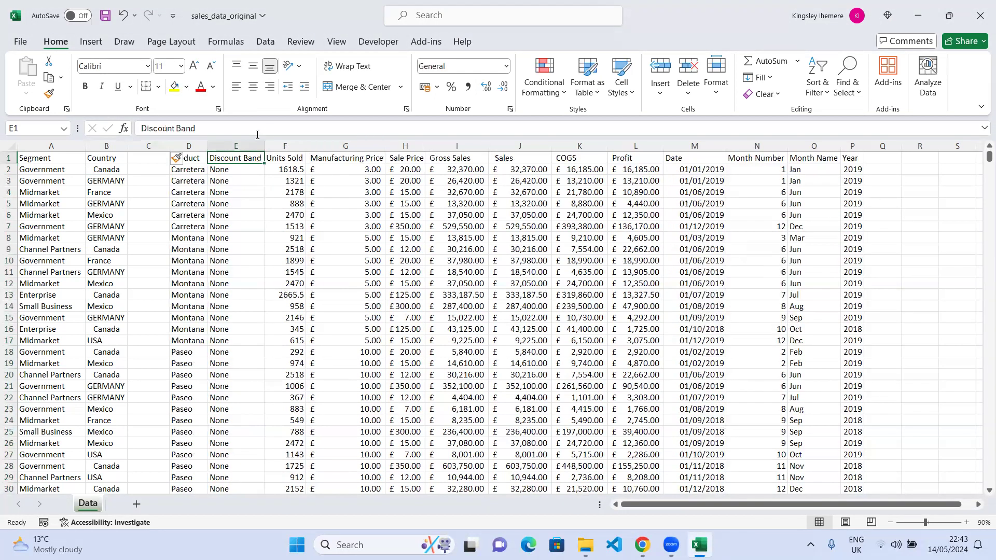
click(240, 146)
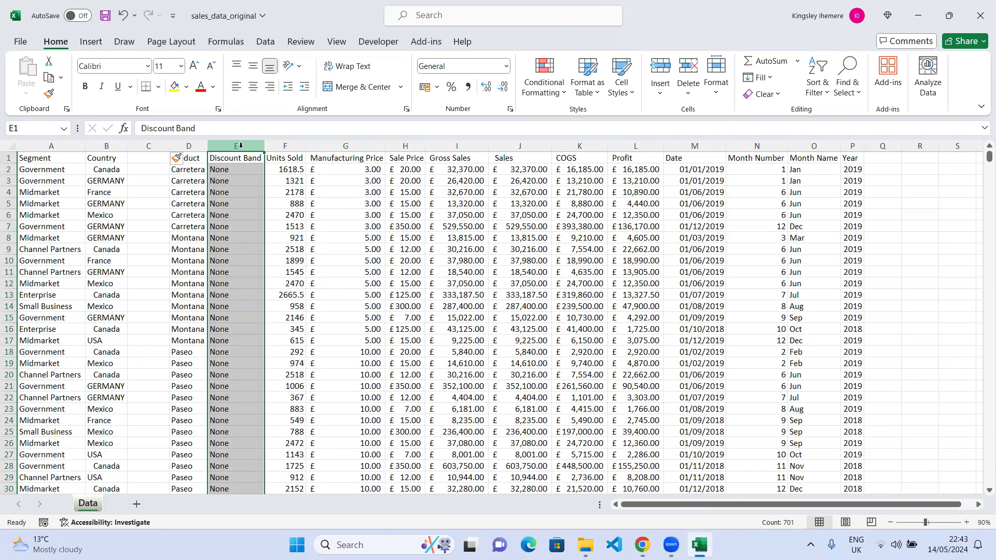
click(240, 147)
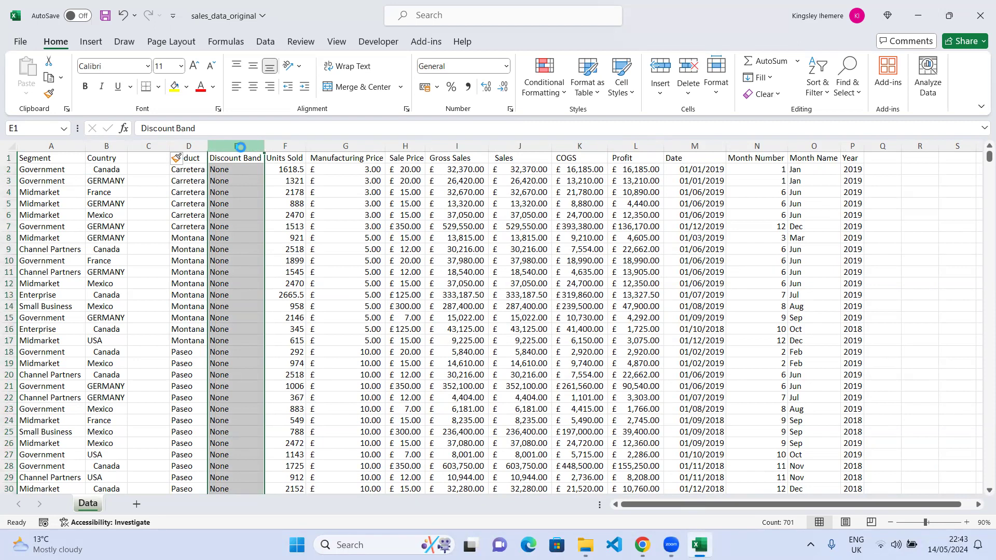
key(ctrl+shift+plus)
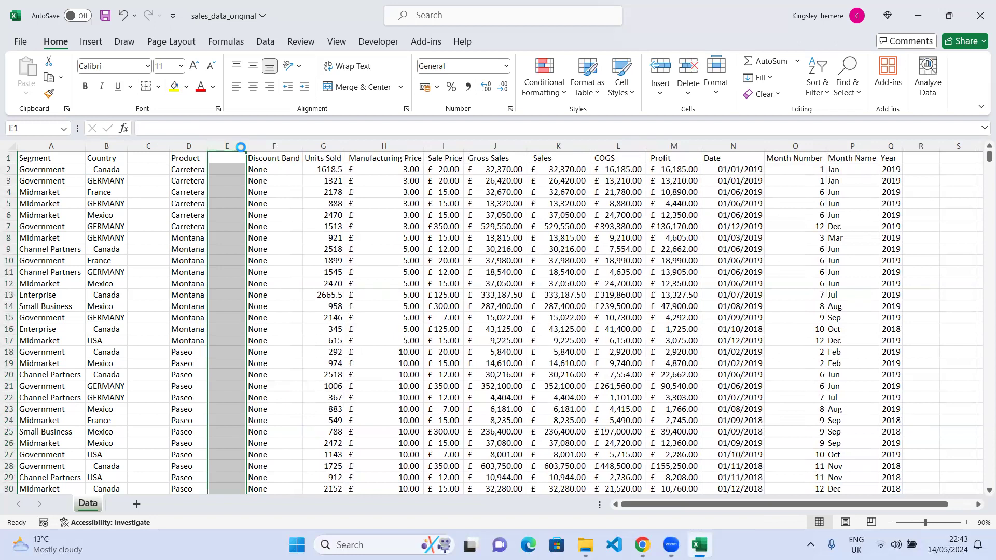
key(ctrl+z)
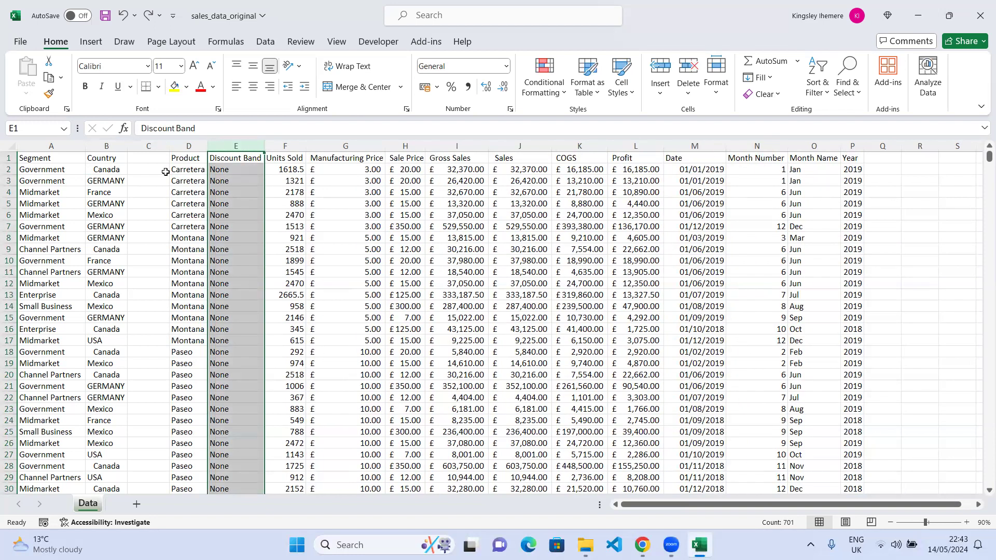
Enter an UPPER formula in C2 that converts the country in B2 to uppercase.
click(150, 158)
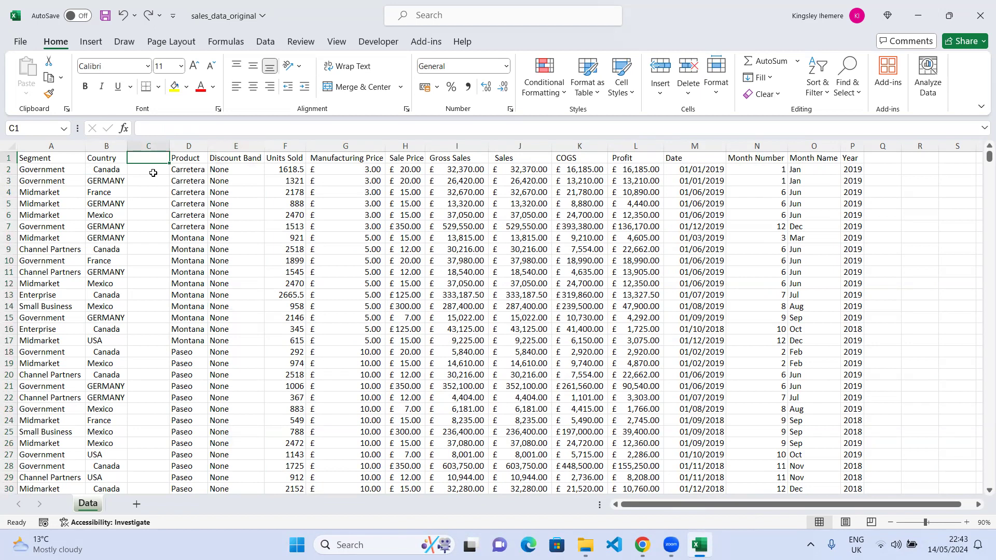
click(153, 173)
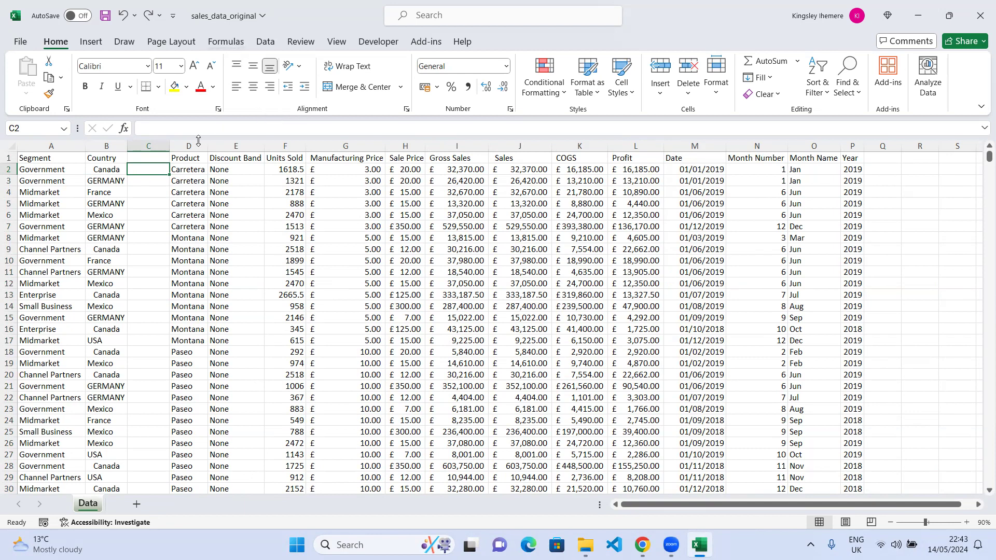
text(=)
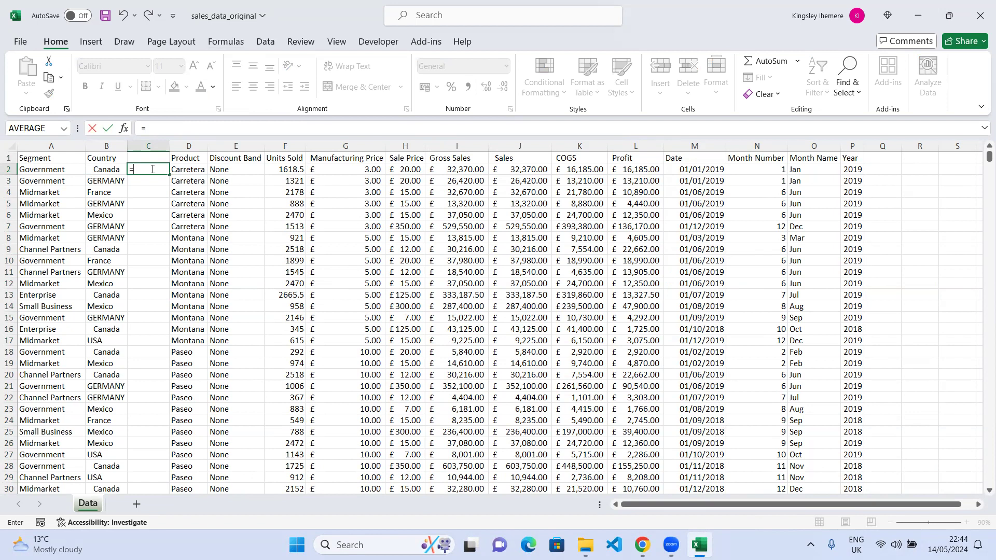
text(upp)
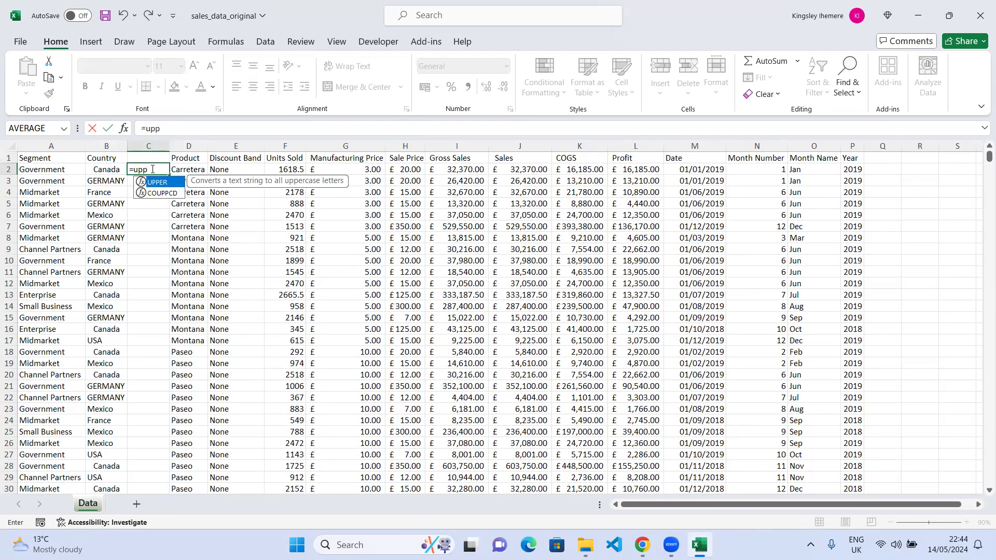
key(Tab)
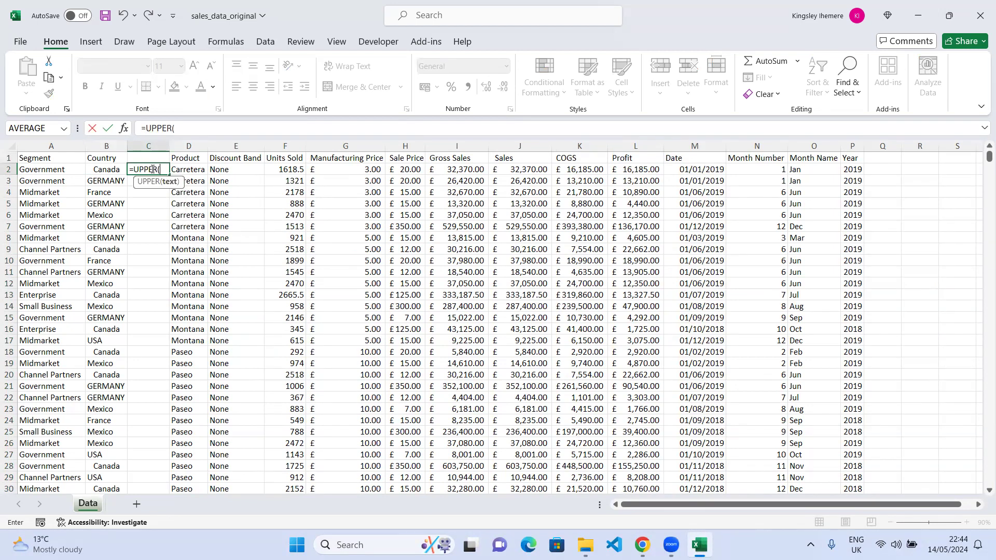
click(107, 170)
text())
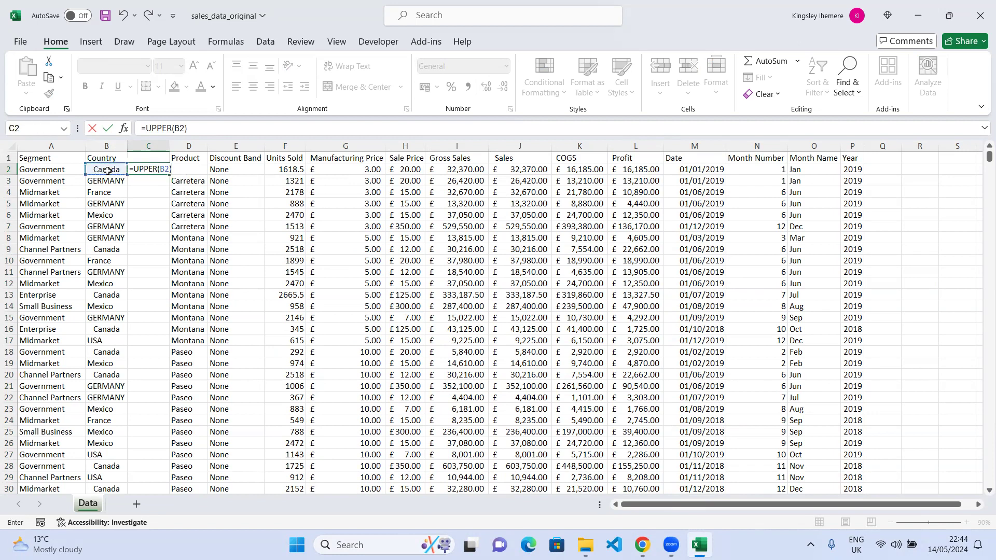
key(Return)
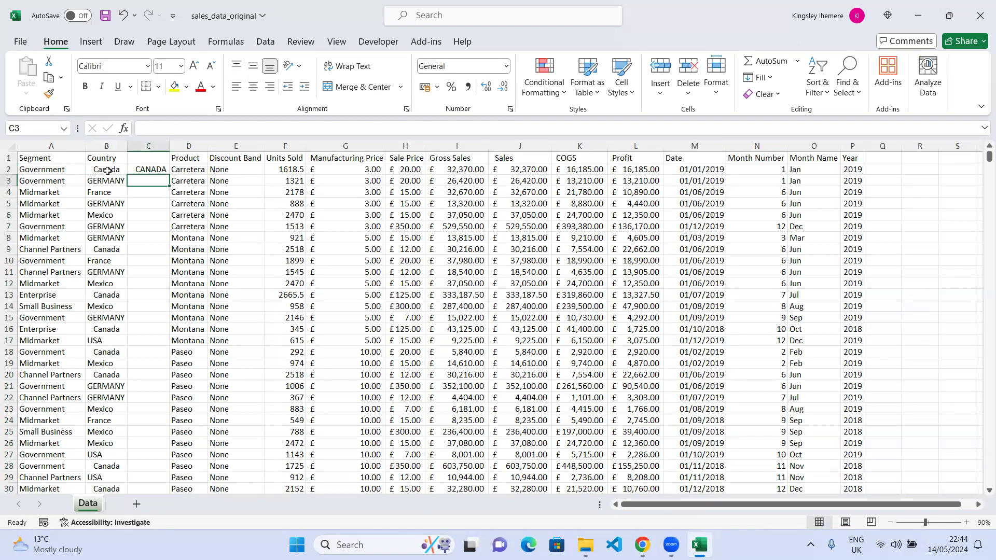
Change the formula in C2 to use LOWER on B2 instead of UPPER.
click(149, 170)
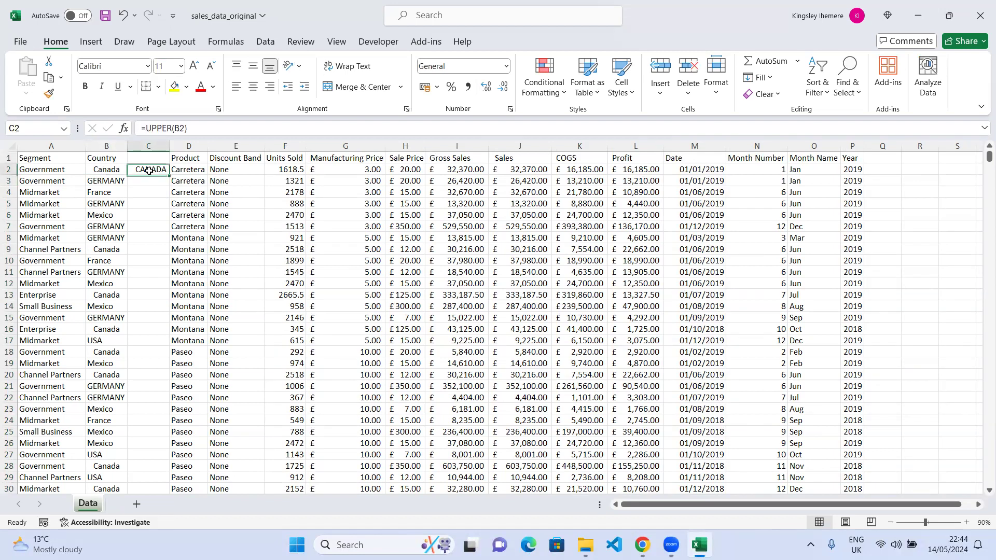
click(172, 128)
drag(172, 128, 148, 127)
text(lo)
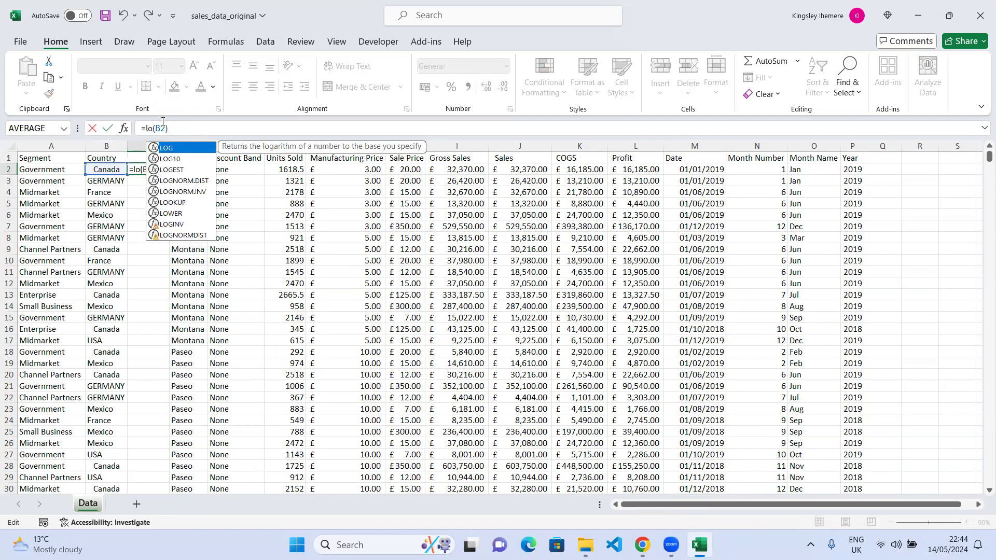
text(w)
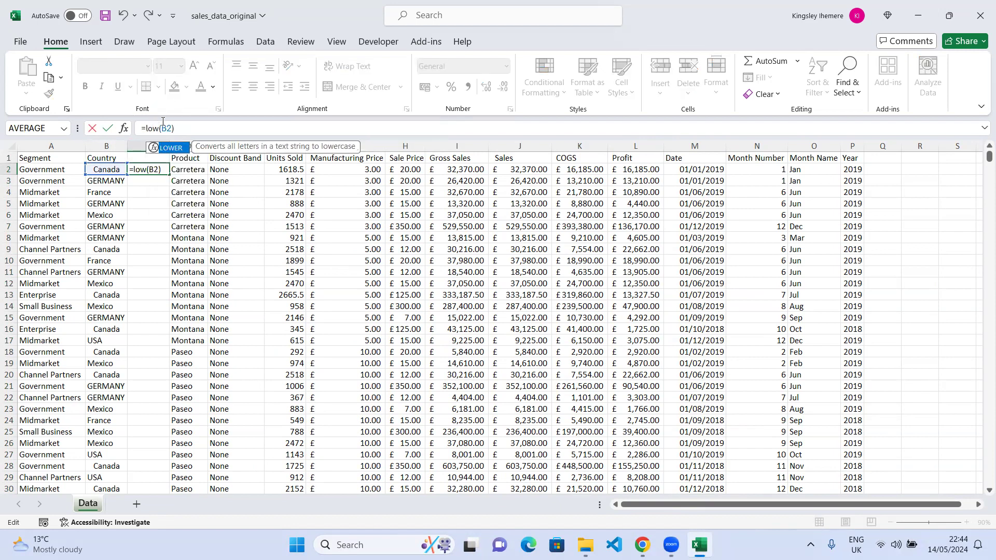
key(Tab)
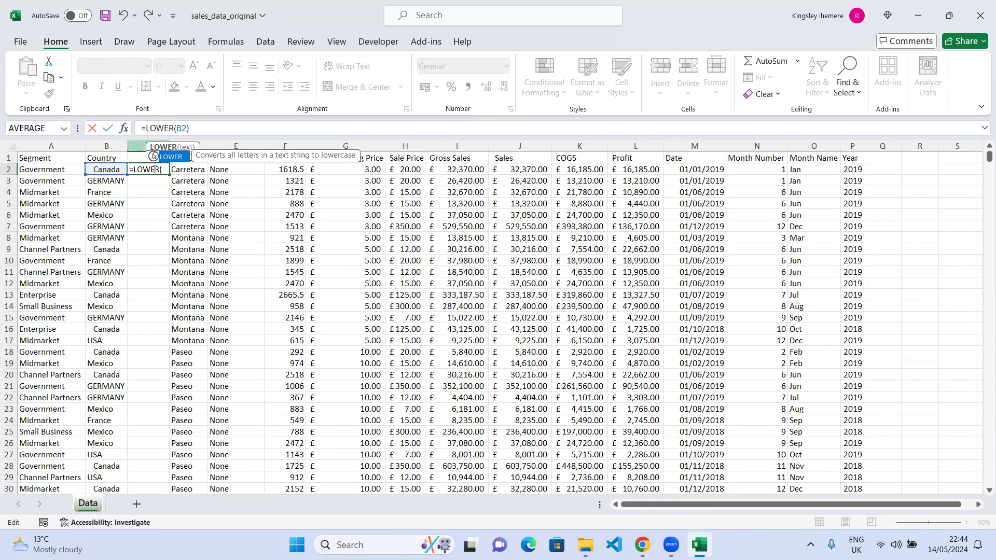
click(107, 130)
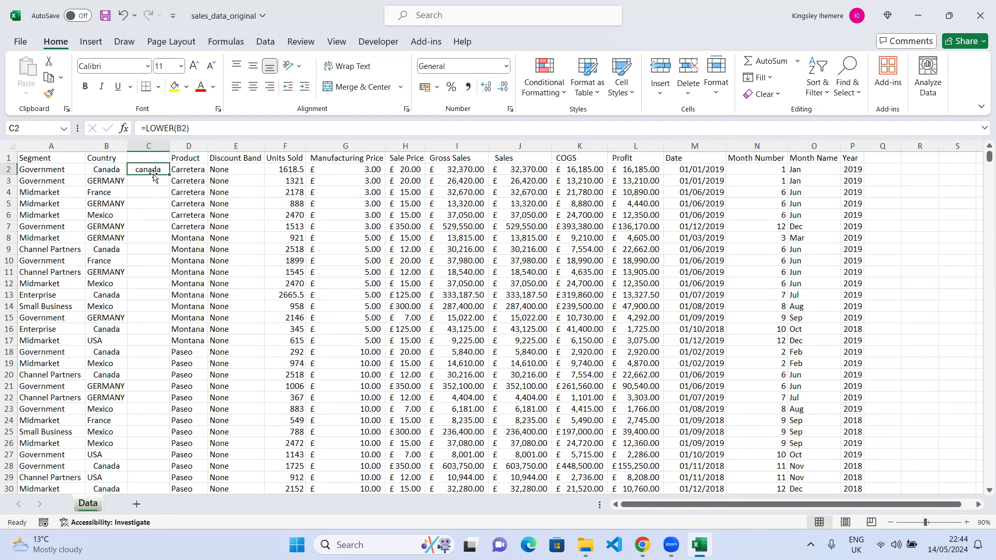
Replace the function in C2 with PROPER so the formula reads =PROPER(B2).
click(175, 130)
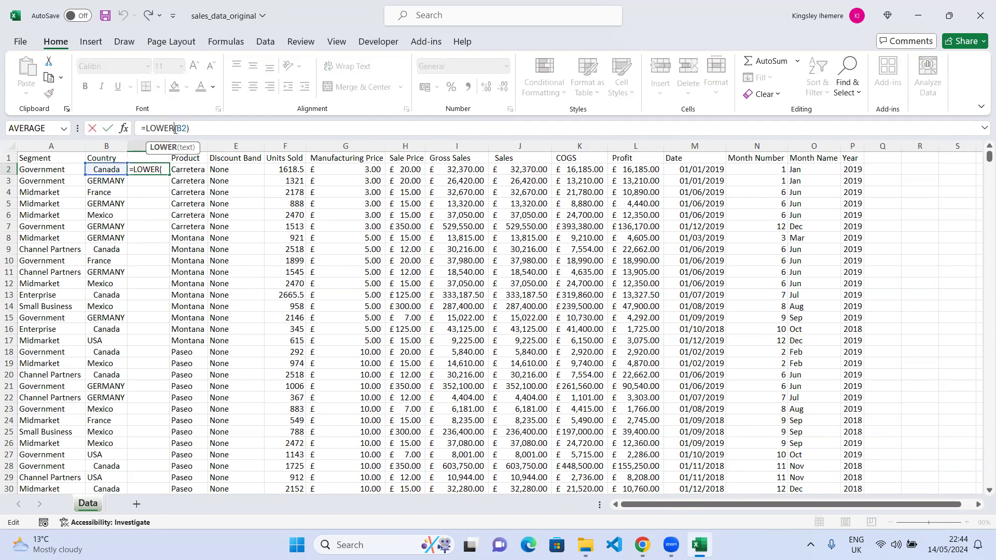
key(BackSpace)
key(BackSpace)
key(BackSpace)
key(BackSpace)
key(BackSpace)
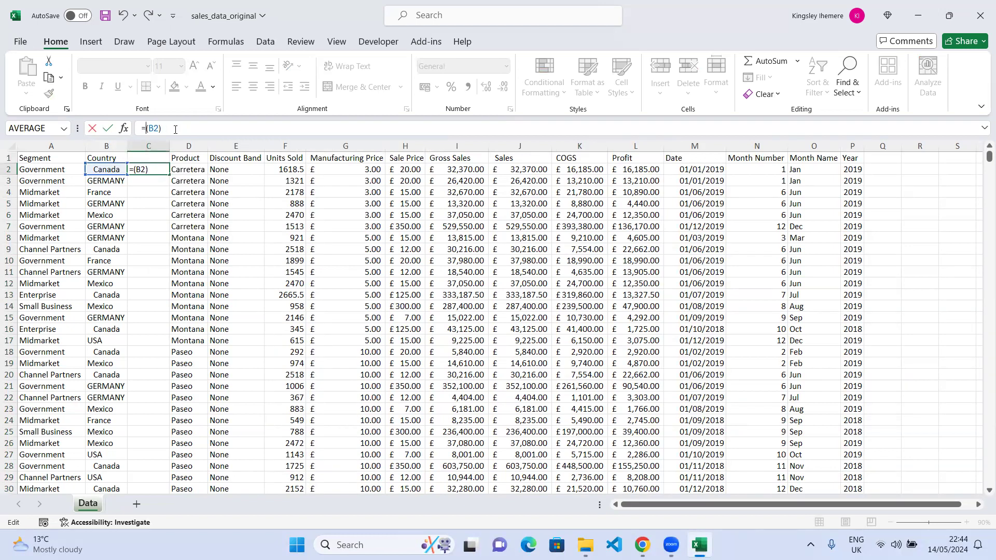
text(pro)
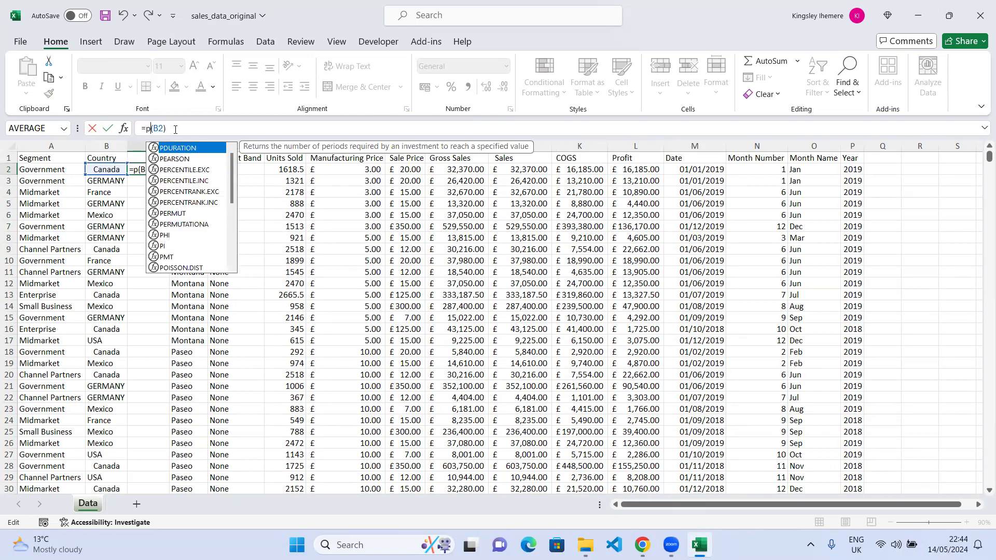
text(per)
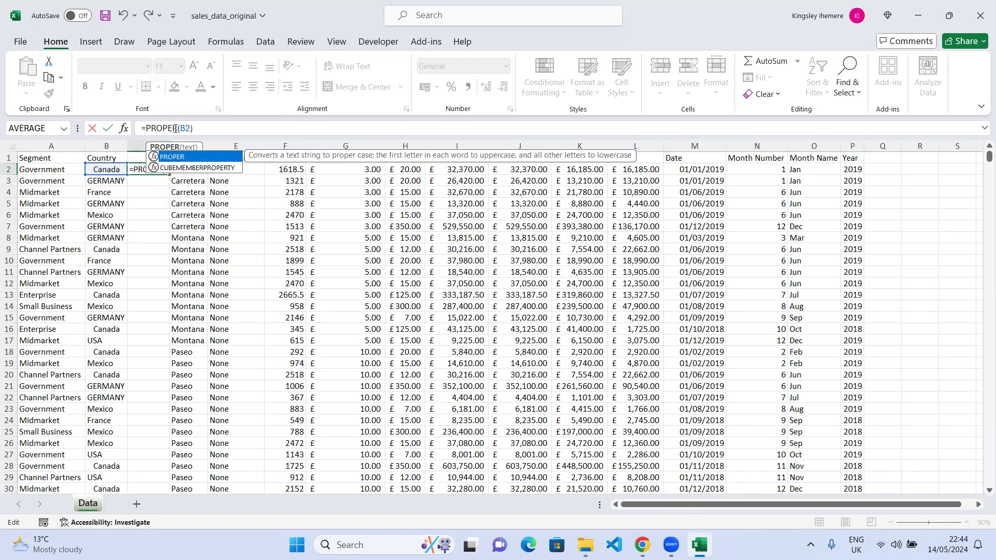
click(107, 128)
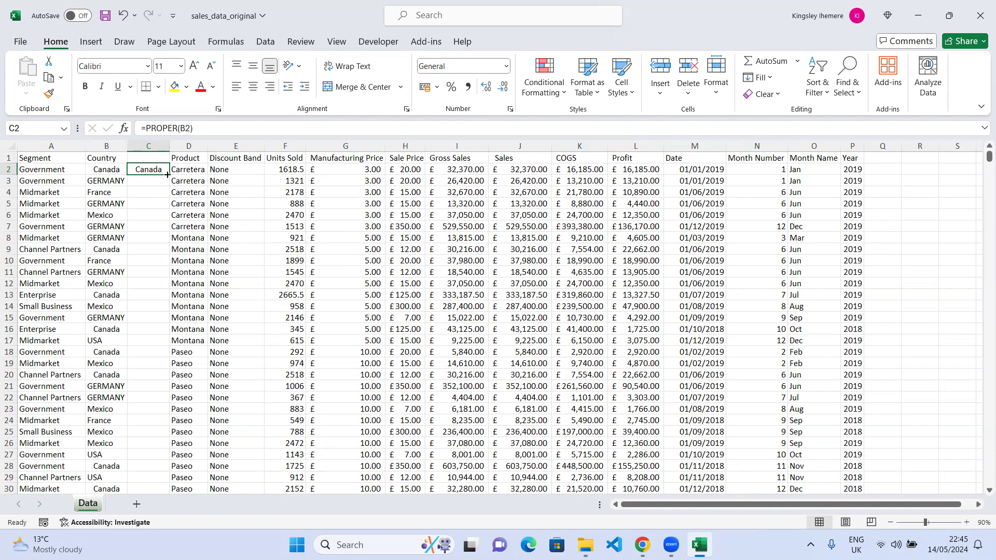
Fill the PROPER formula down column C for all country rows.
double_click(167, 175)
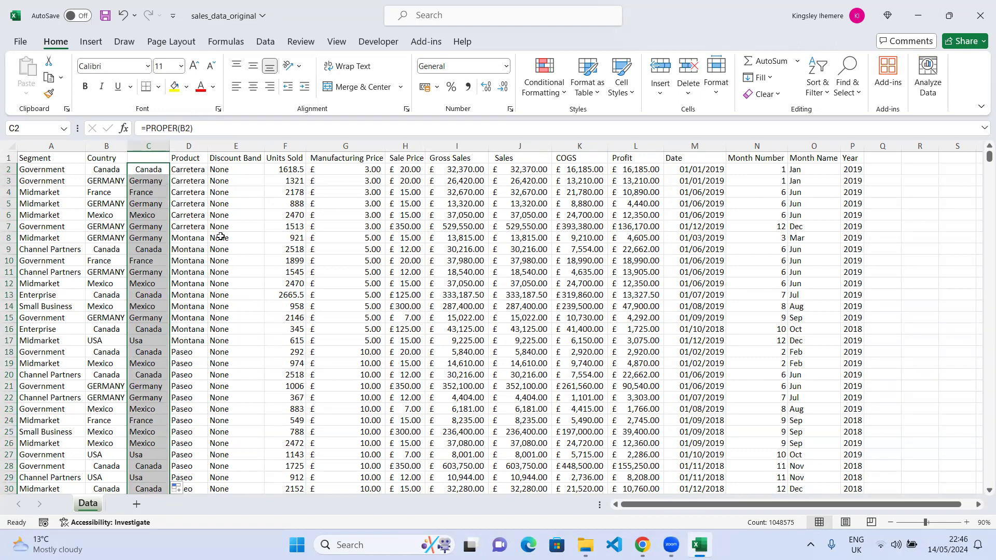
key(ctrl+c)
key(ctrl+z)
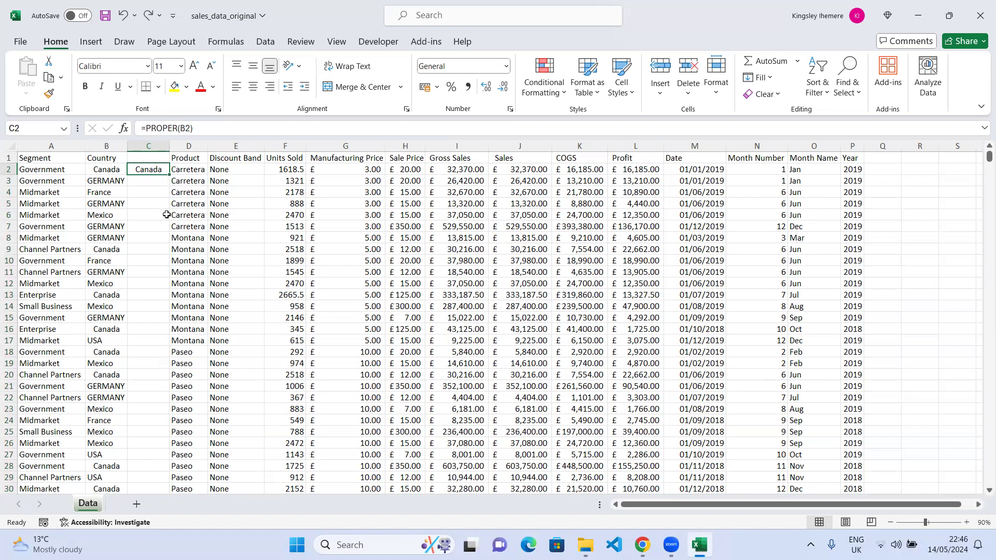
double_click(168, 174)
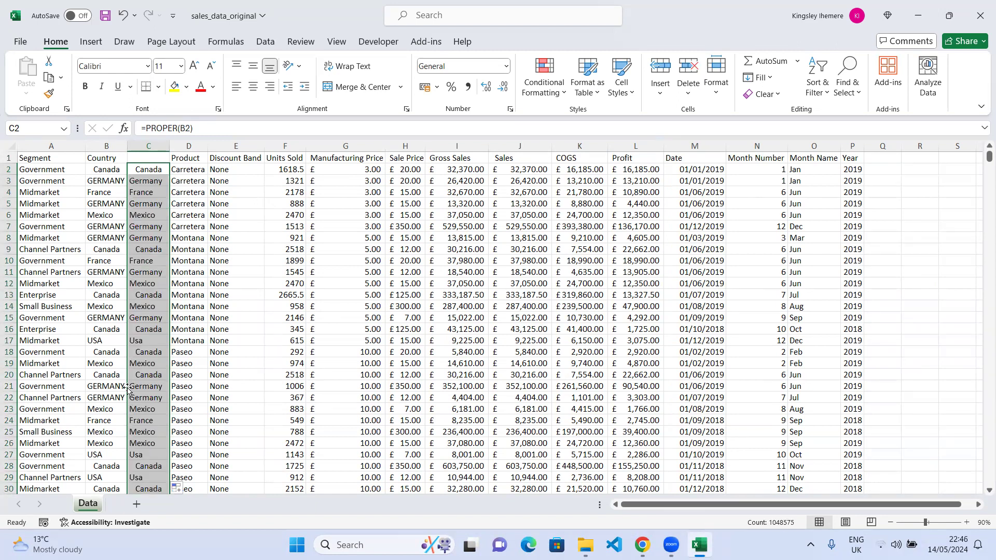
Scroll down to the end of column C and back to check how far the formula was filled.
scroll(158, 367, down, 1)
scroll(158, 367, down, 3)
scroll(159, 367, down, 20)
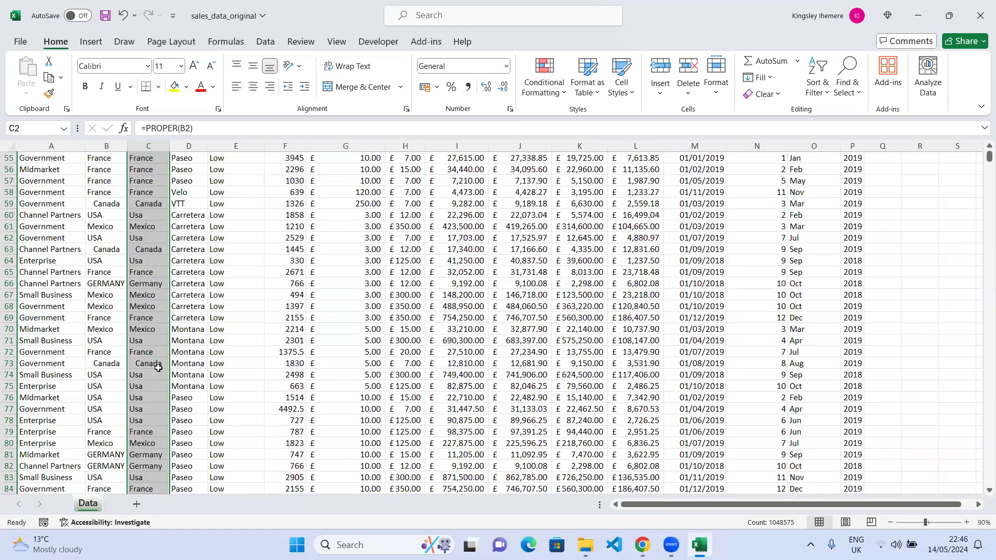
drag(989, 157, 981, 531)
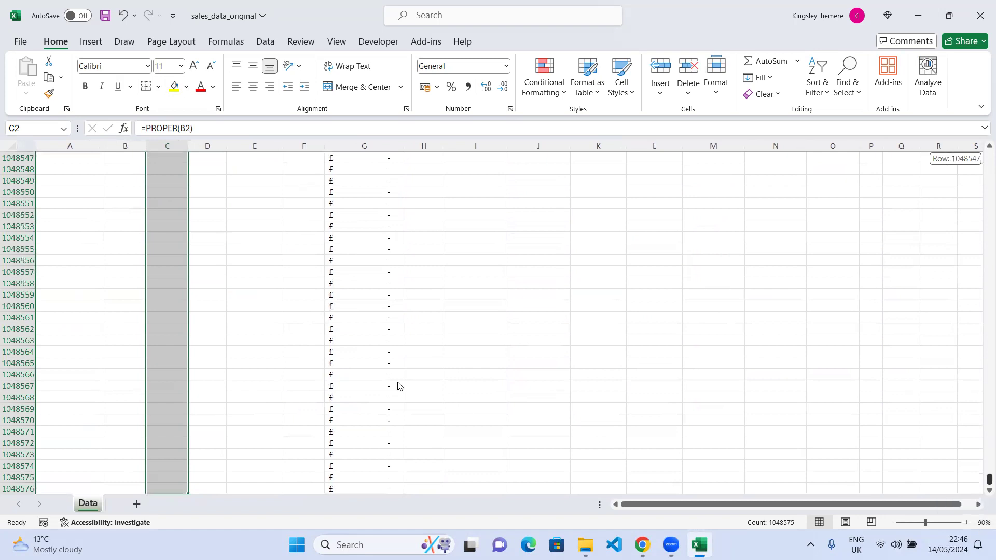
scroll(399, 387, down, 10)
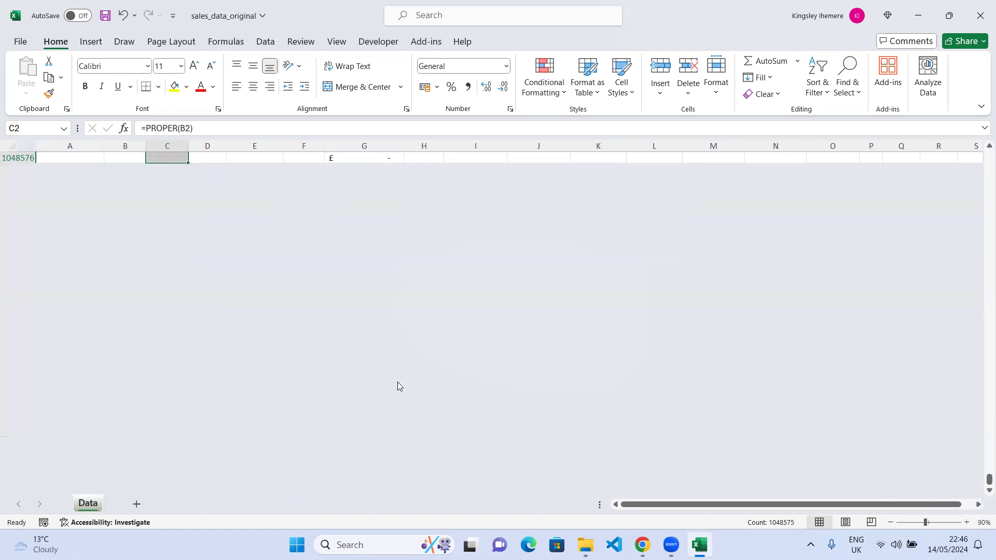
scroll(397, 382, up, 5)
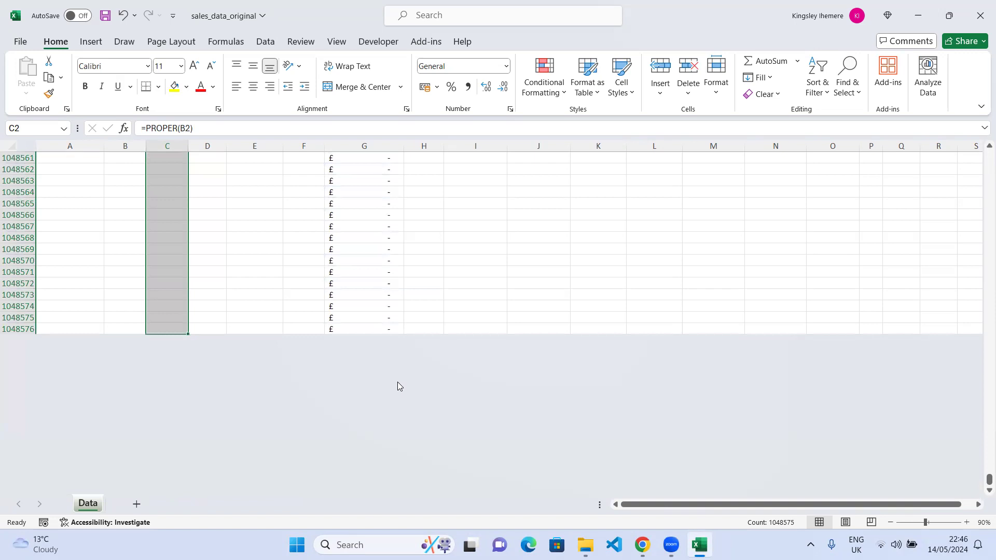
scroll(237, 327, up, 10)
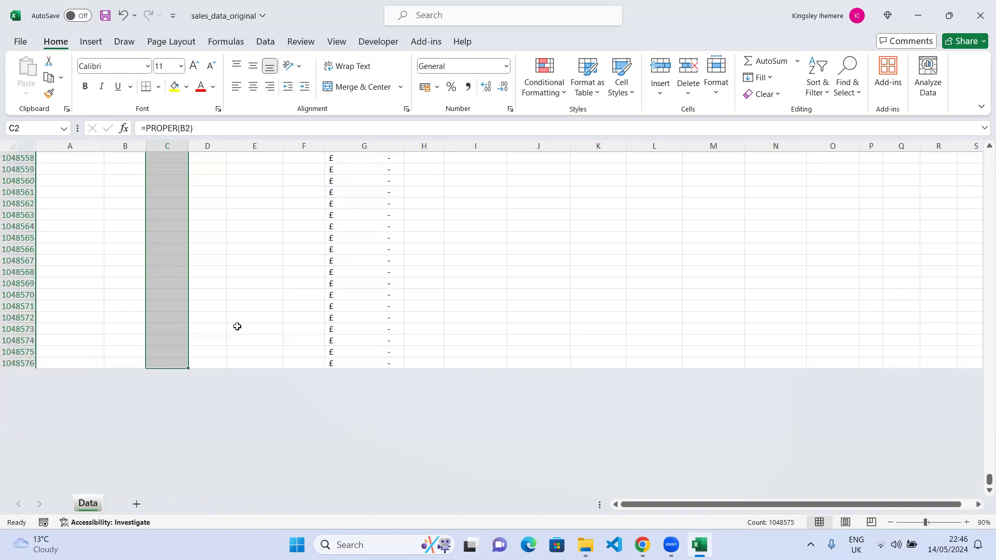
scroll(237, 326, up, 20)
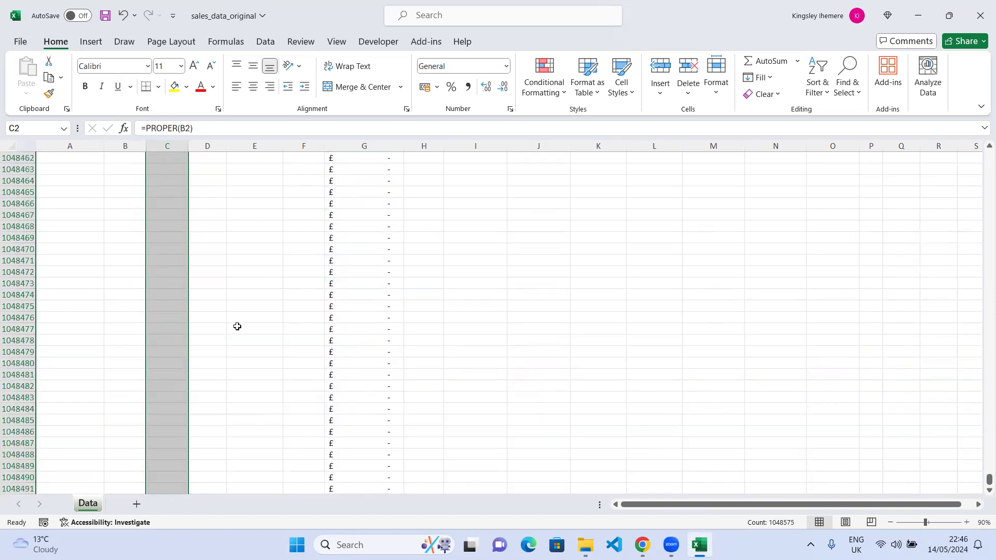
scroll(237, 326, up, 20)
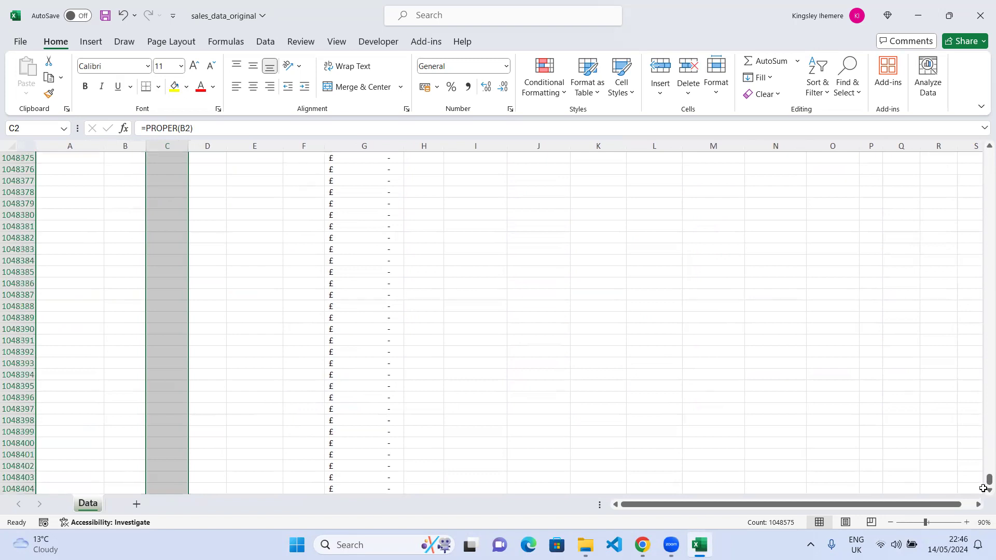
drag(980, 474, 143, 317)
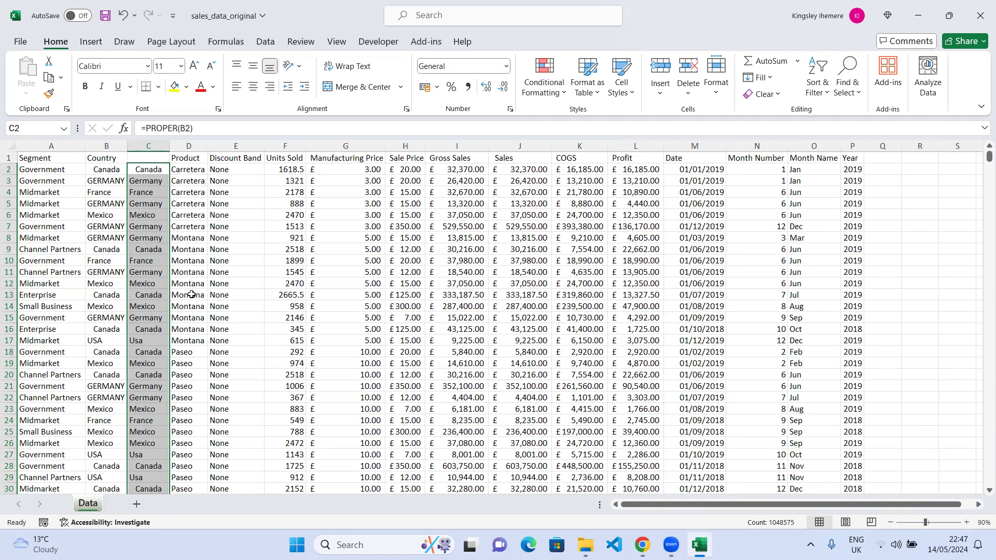
Inspect the country entries in column B against the PROPER results in column C.
click(158, 309)
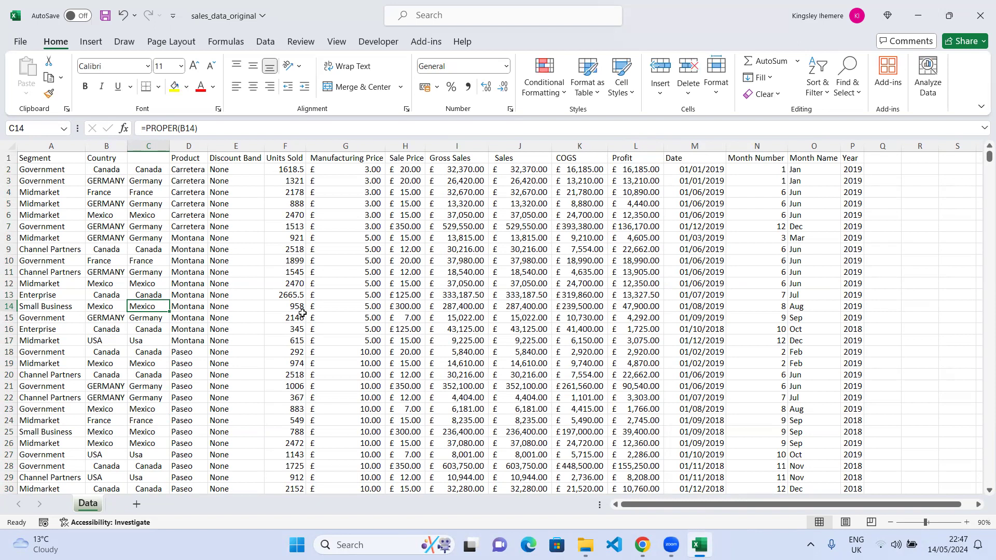
click(142, 169)
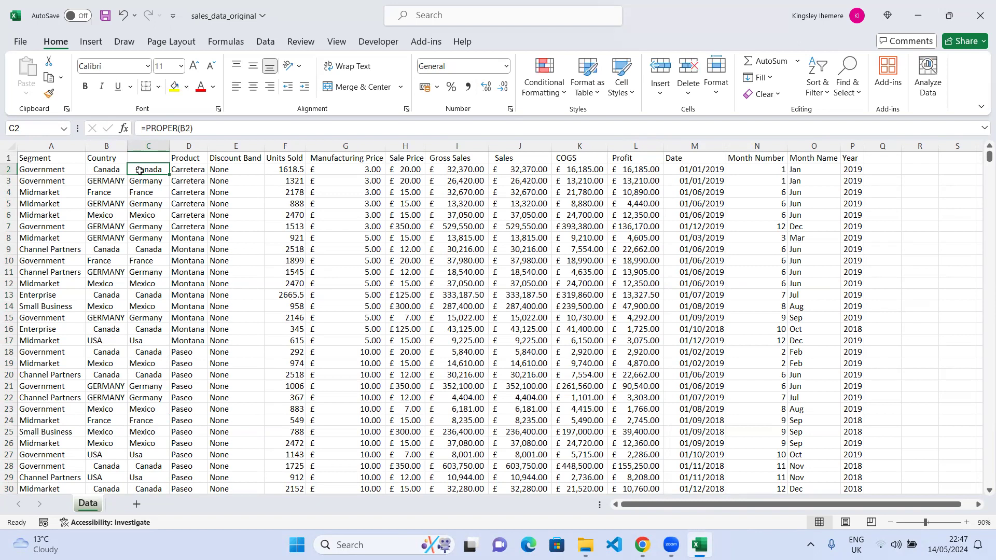
double_click(139, 170)
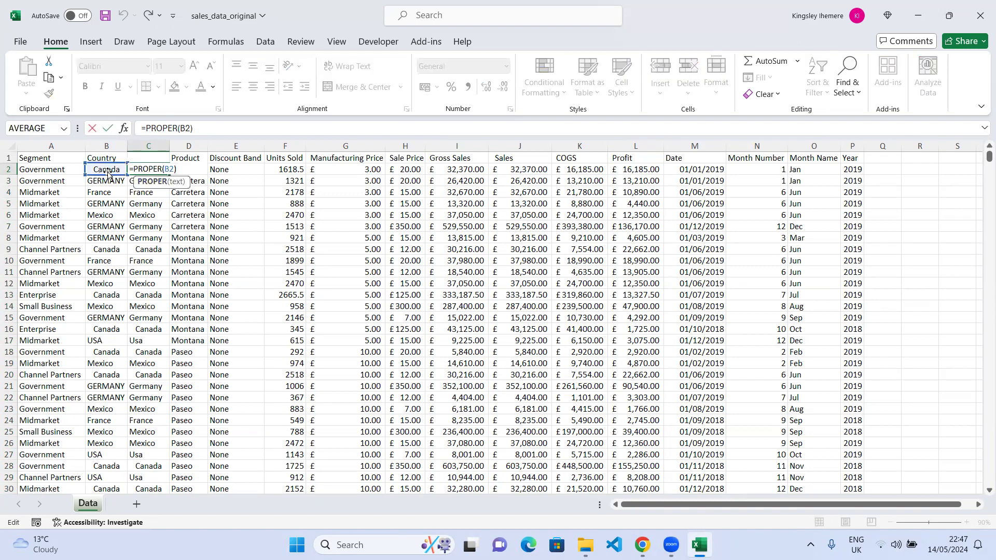
click(203, 238)
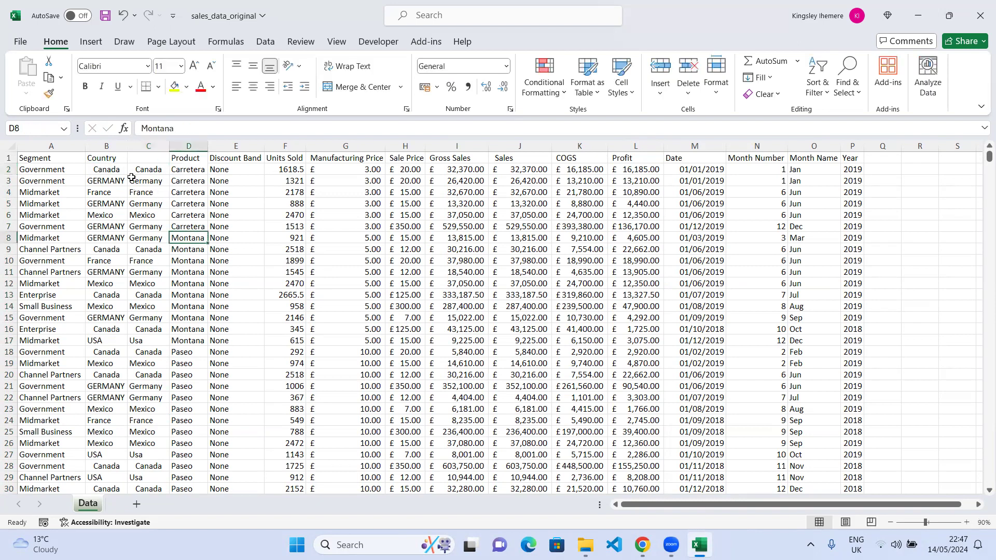
double_click(95, 170)
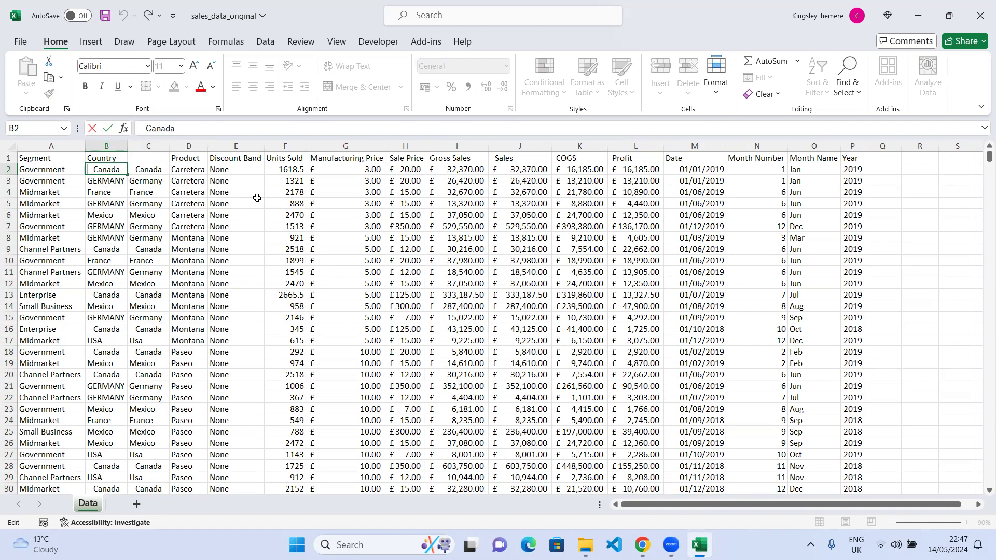
key(Escape)
double_click(116, 192)
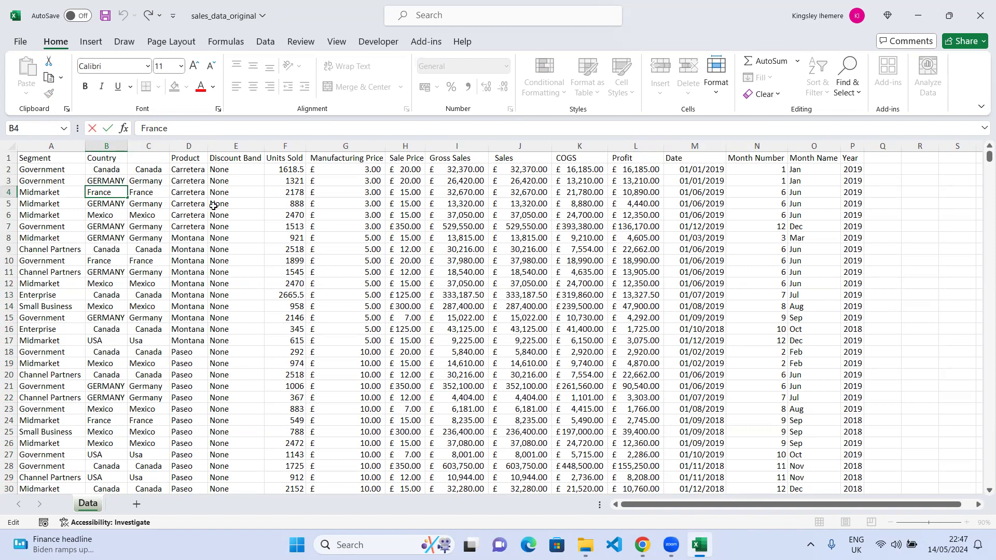
click(143, 169)
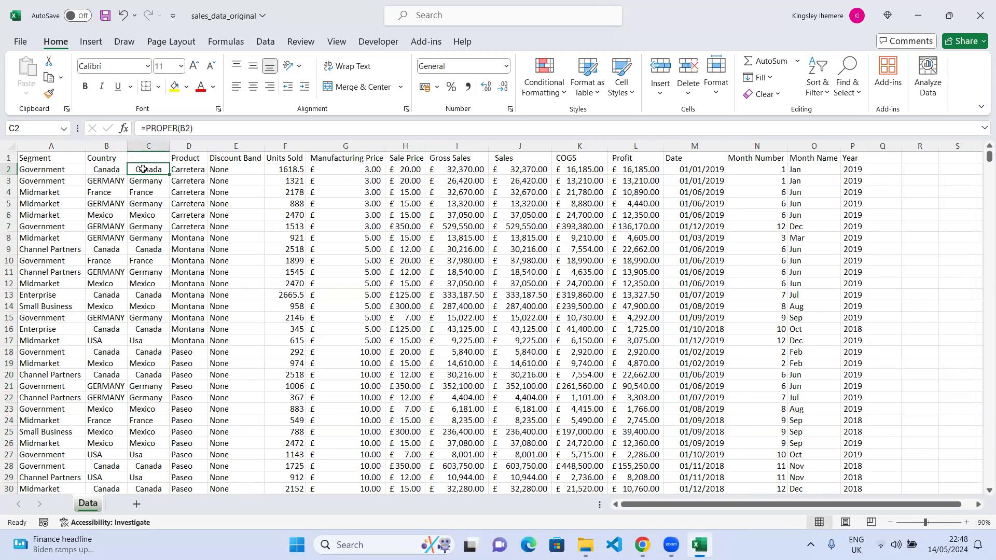
Wrap the C2 formula in TRIM so it reads =TRIM(PROPER(B2)).
click(152, 129)
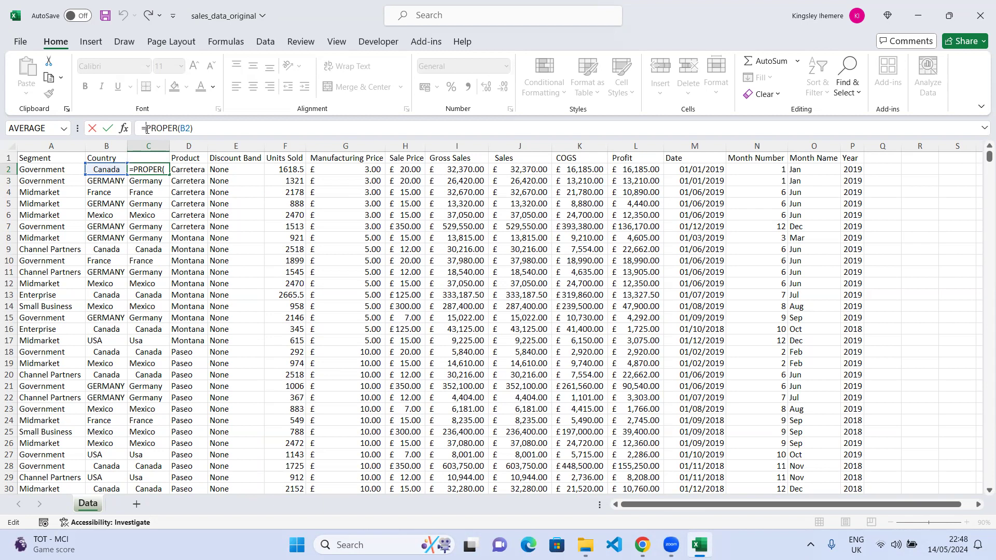
text(tr)
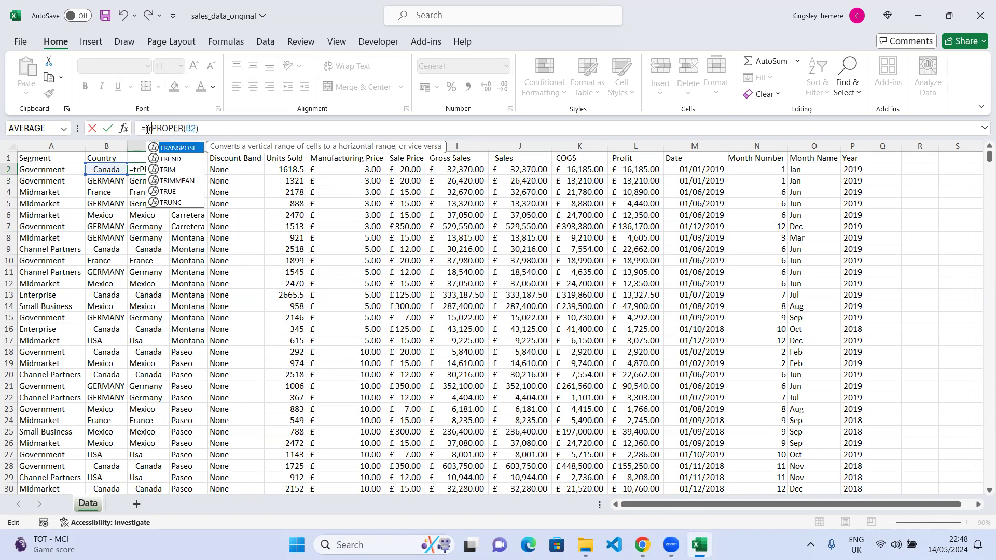
text(im)
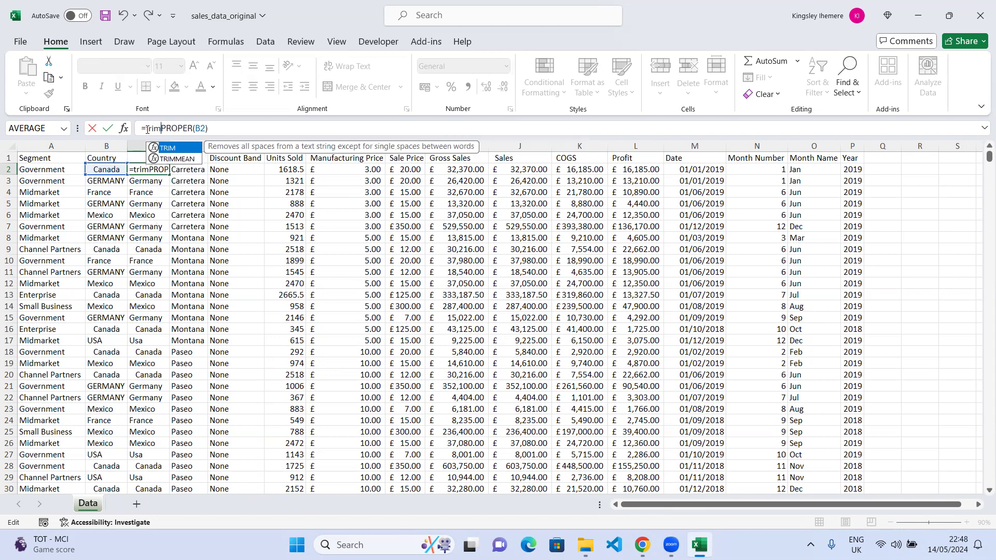
key(Tab)
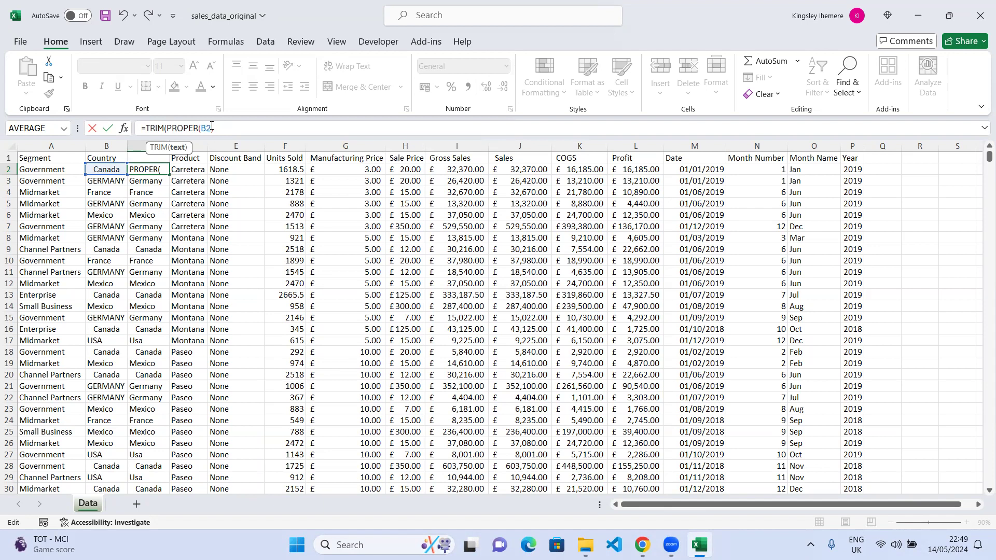
click(221, 129)
text())
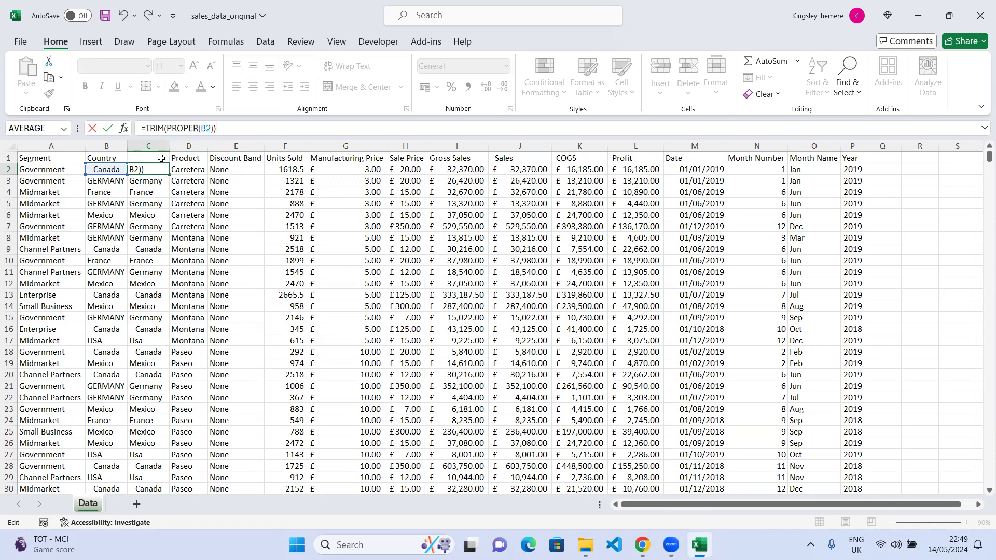
click(109, 128)
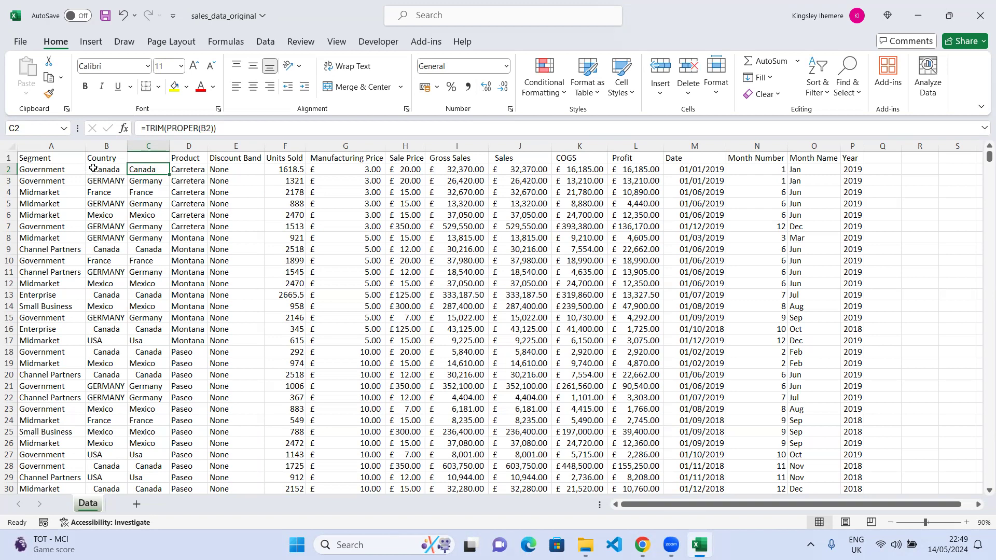
Fill the TRIM formula down column C for all country rows.
double_click(169, 174)
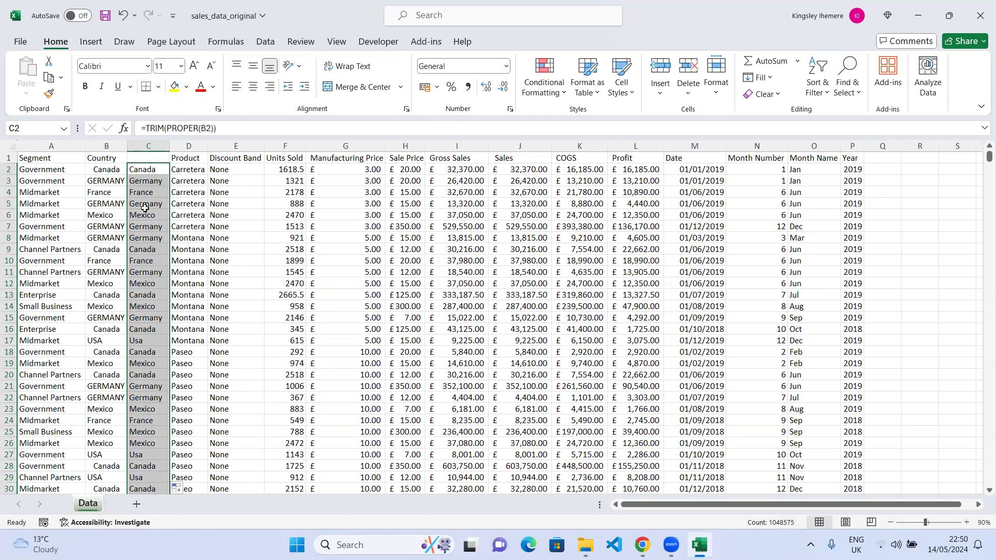
click(146, 192)
click(145, 169)
click(150, 216)
click(153, 251)
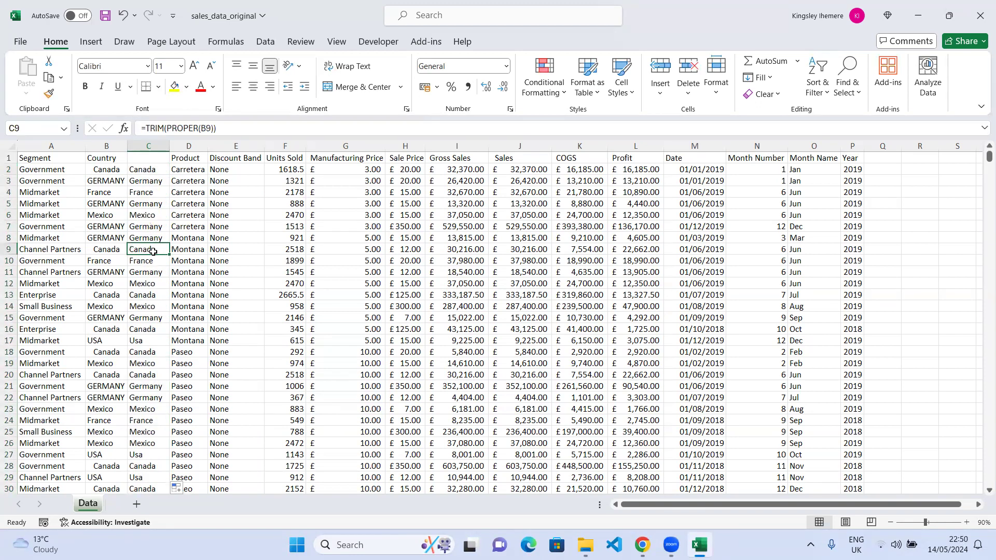
Compare the formula in C10 with the original country entry in B10.
click(146, 172)
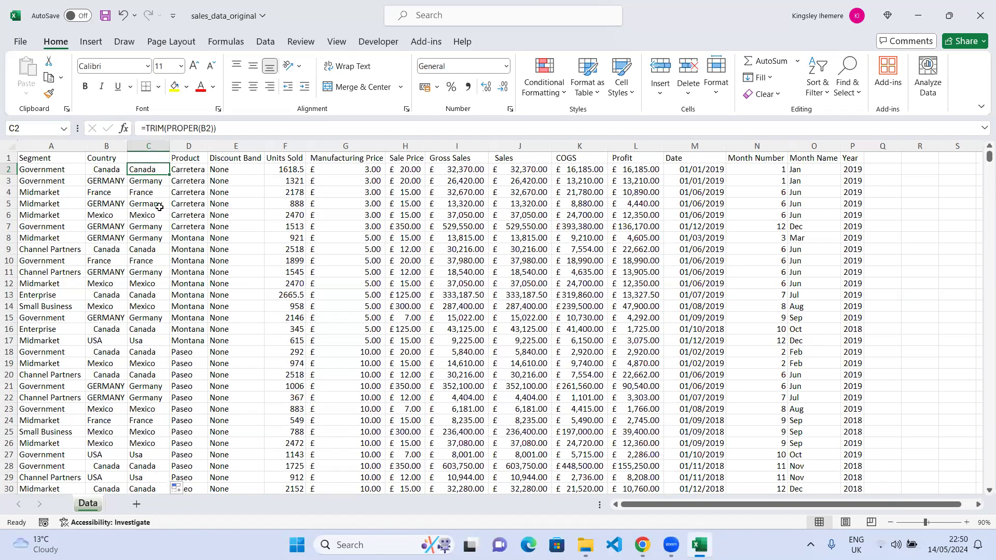
click(142, 258)
double_click(182, 260)
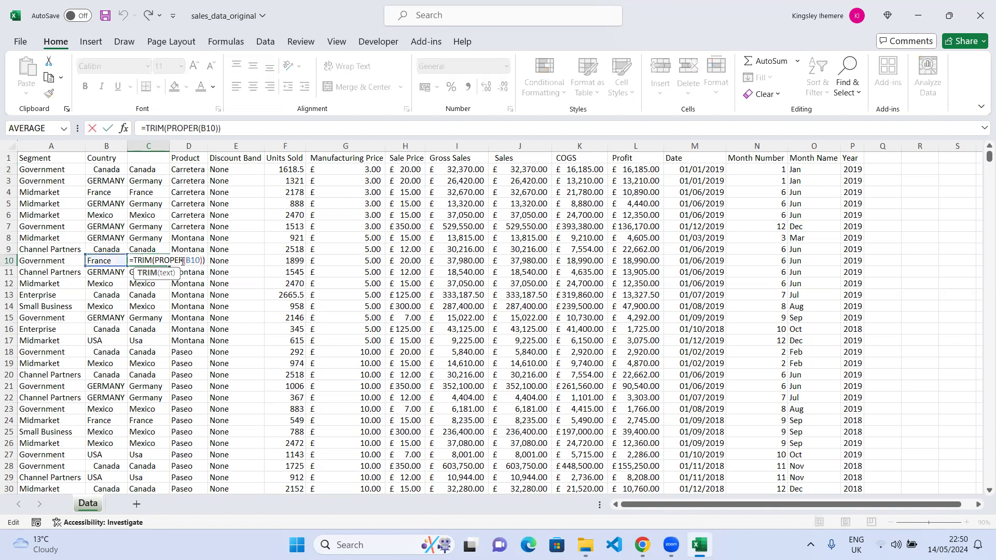
click(83, 285)
click(100, 262)
double_click(100, 262)
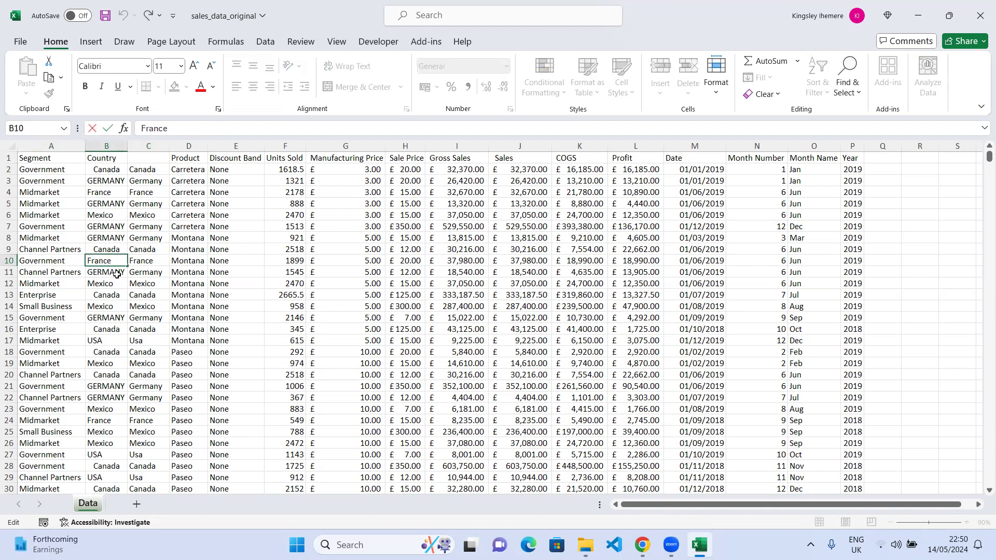
key(shift+Return)
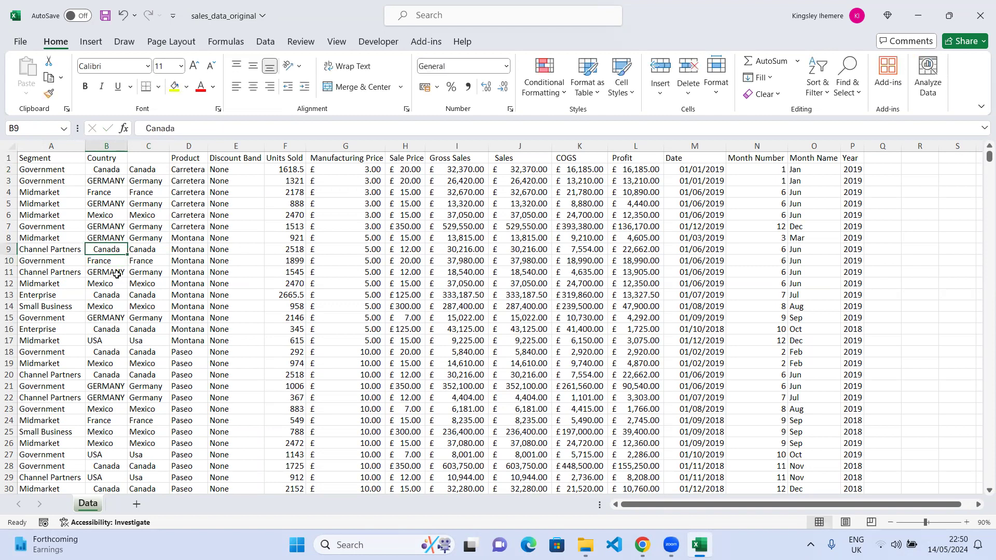
click(103, 264)
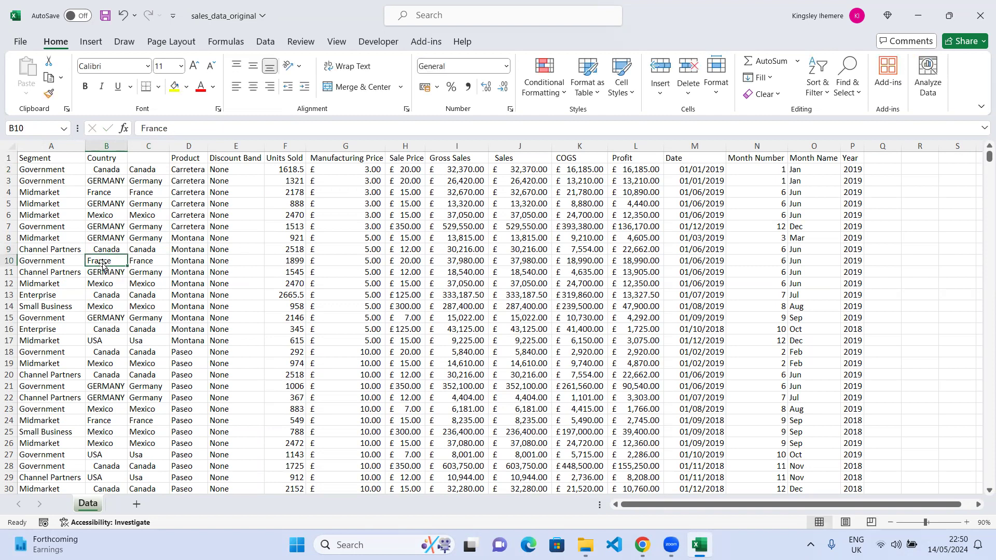
Jump to the end of the Country column and back to inspect the GERMANY entries.
key(ctrl+Down)
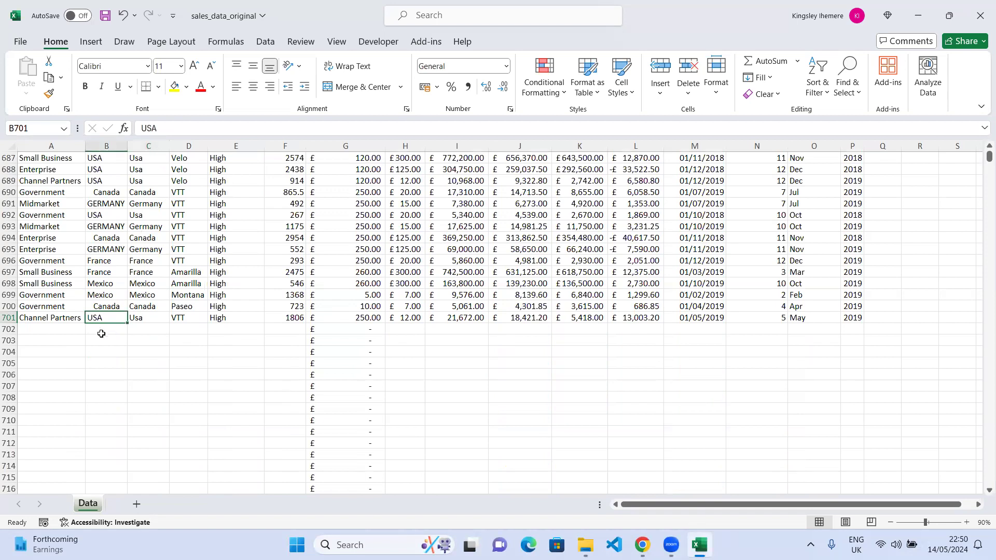
scroll(144, 344, up, 4)
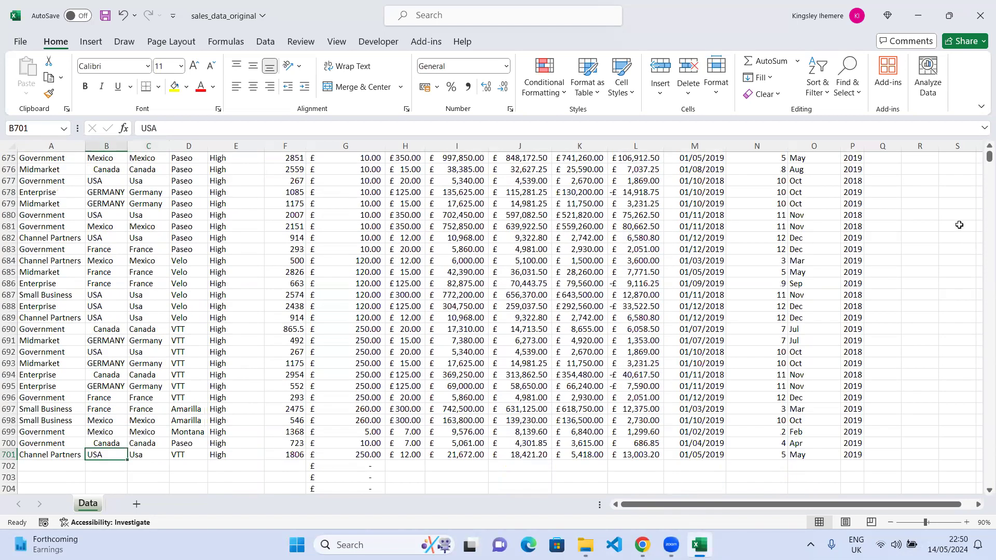
drag(989, 156, 980, 134)
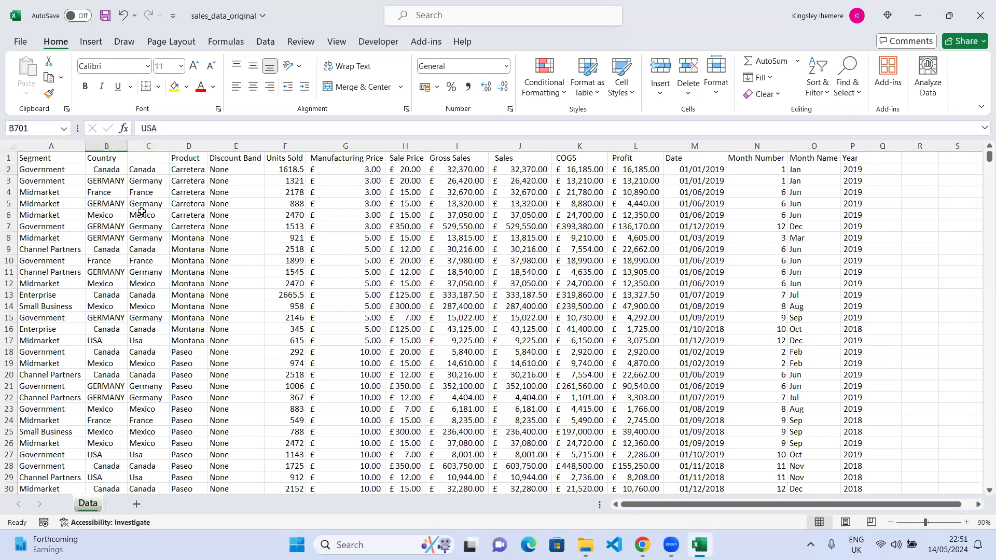
double_click(107, 181)
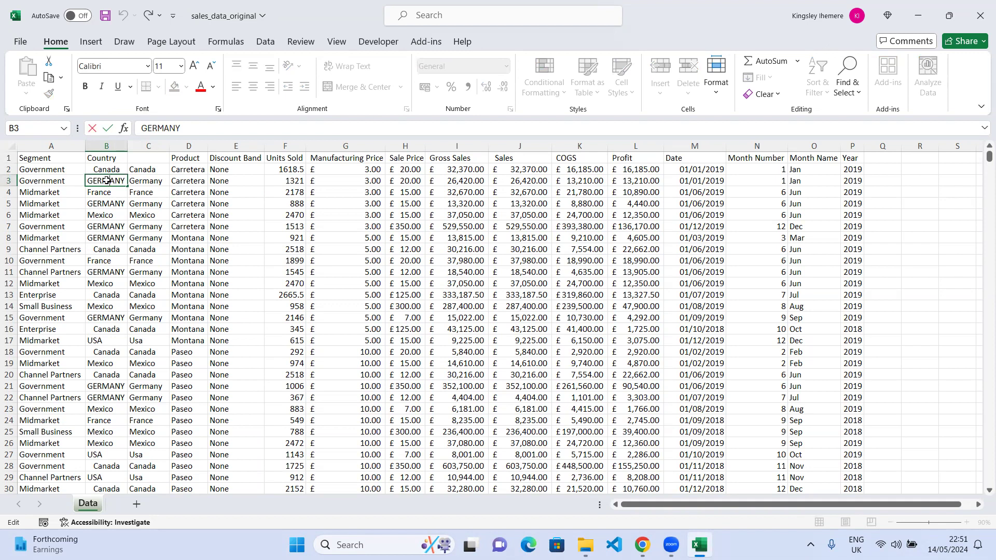
key(Escape)
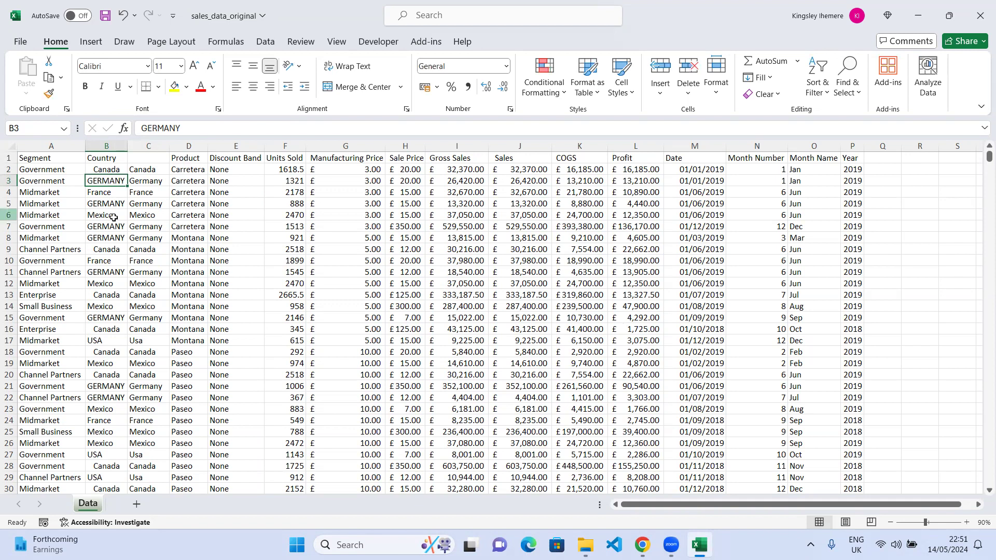
double_click(107, 181)
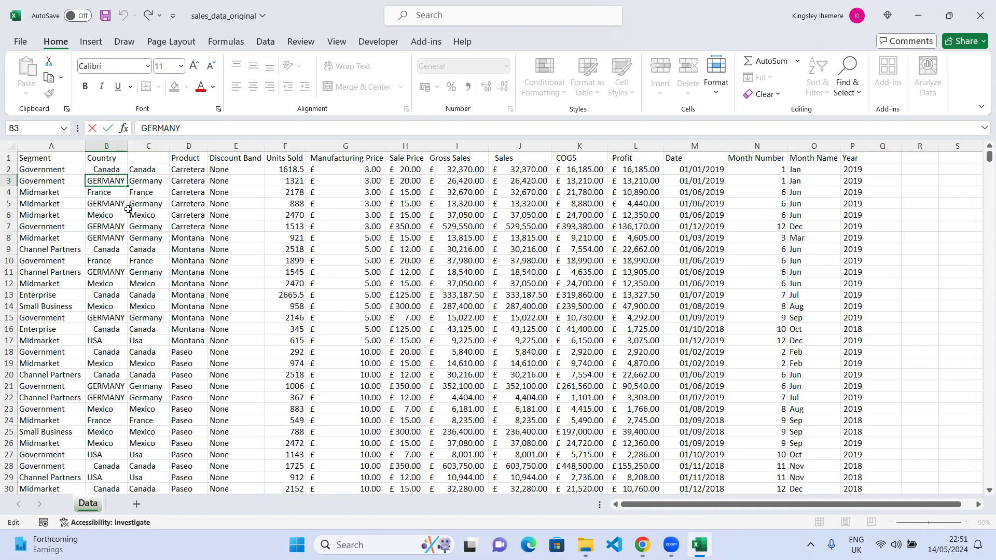
click(113, 196)
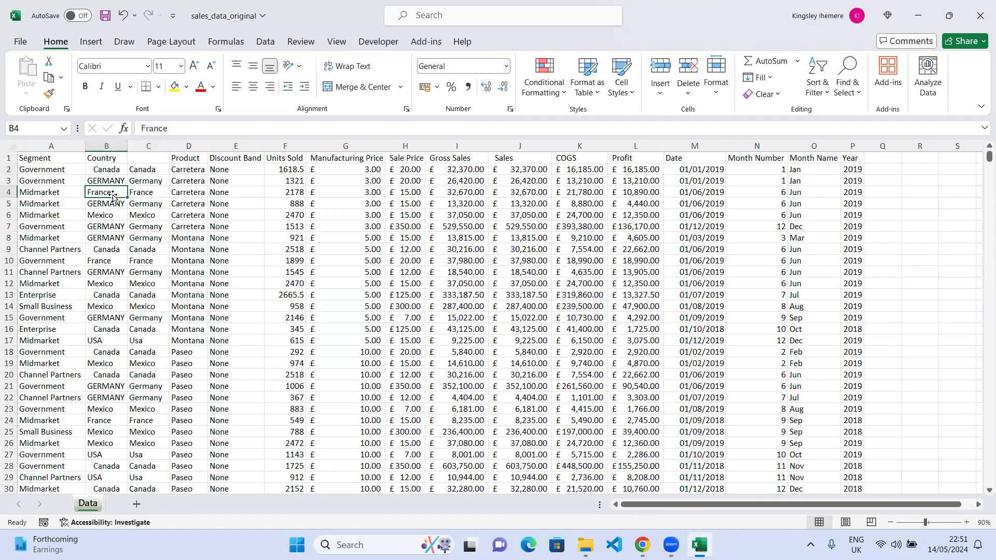
Select the Date column and review its number format options without changing them.
click(697, 147)
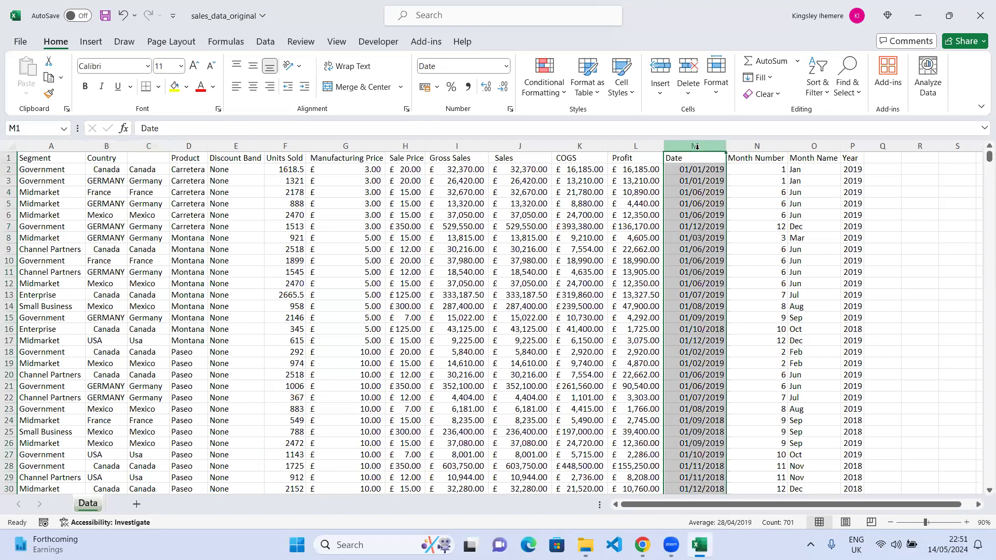
click(506, 66)
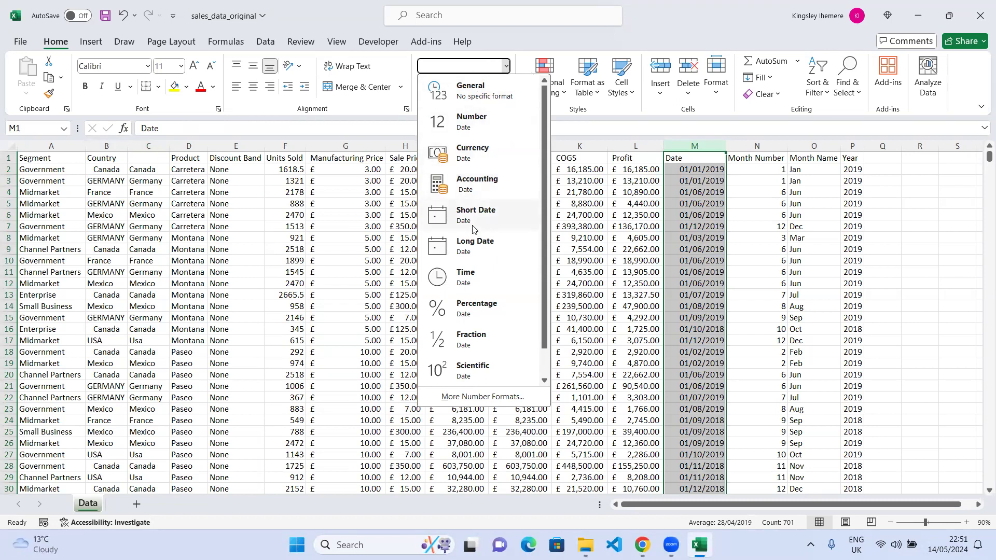
click(497, 50)
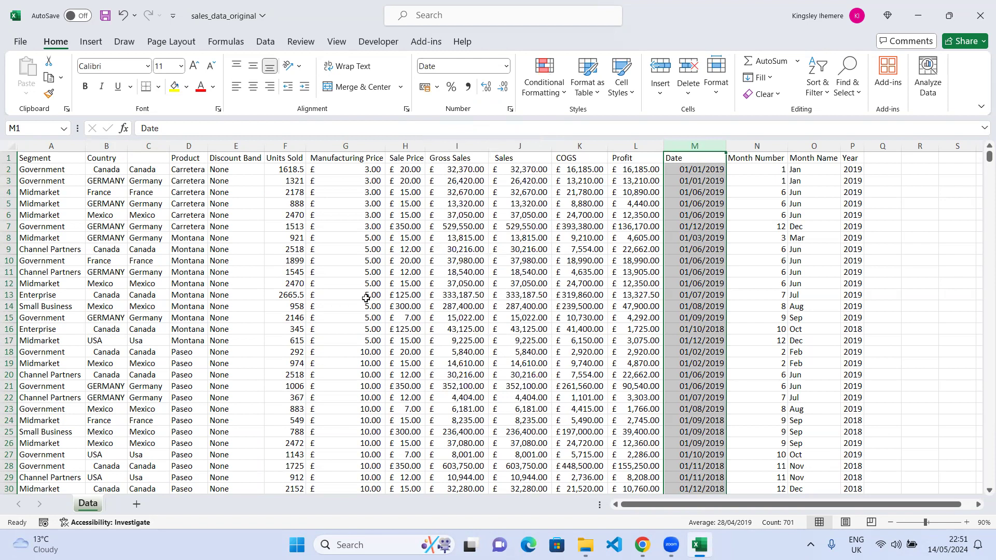
click(505, 66)
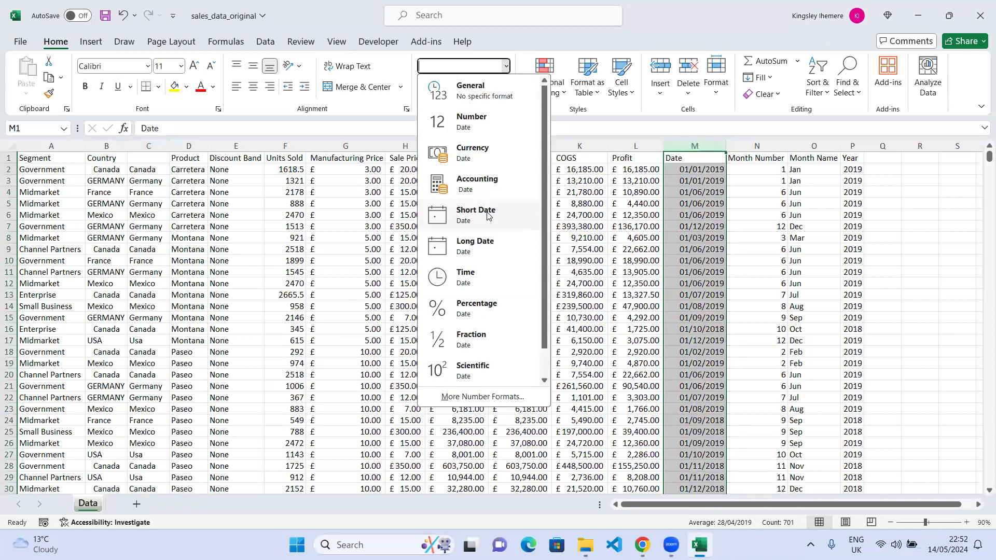
click(704, 139)
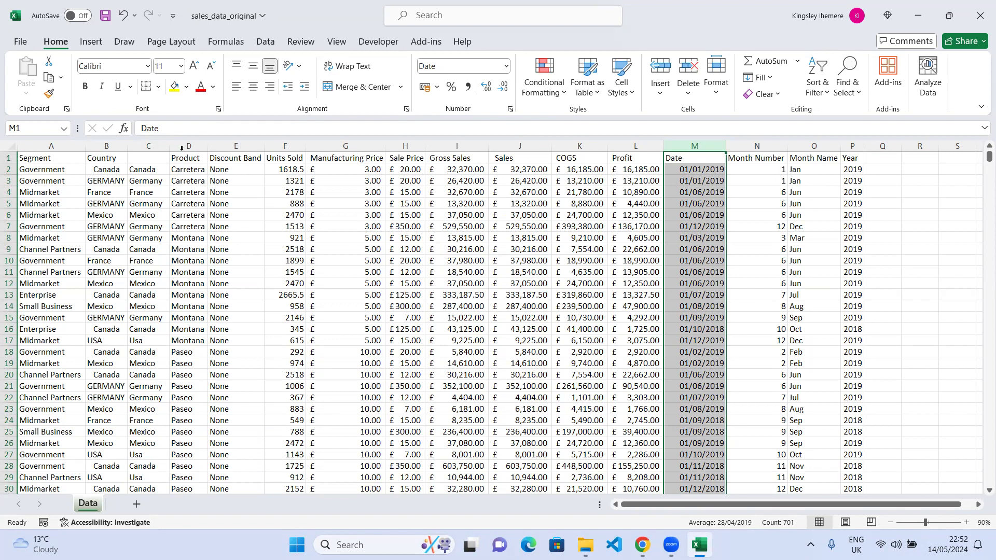
Wrap the C2 formula in CLEAN to make =CLEAN(TRIM(PROPER(B2))) and fill it down column C.
click(146, 170)
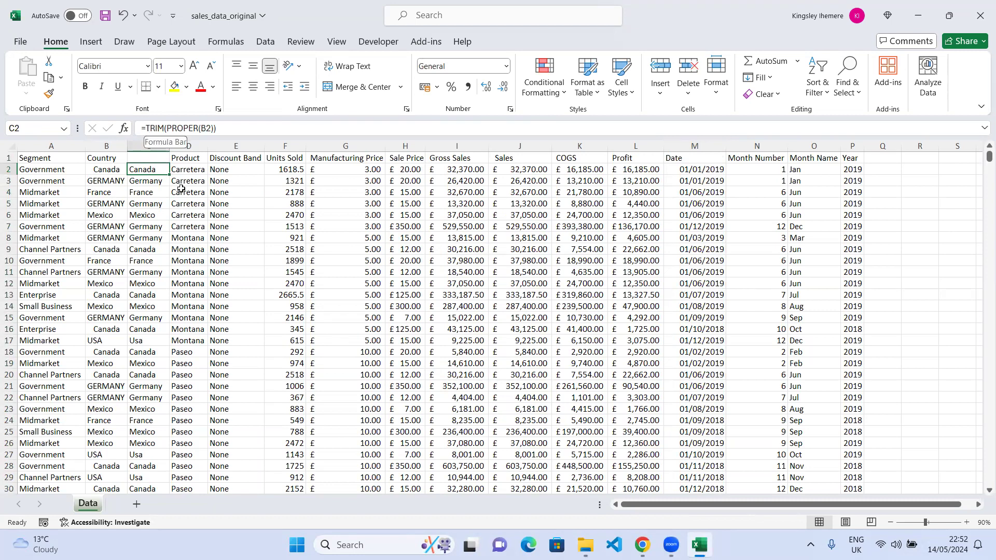
click(149, 128)
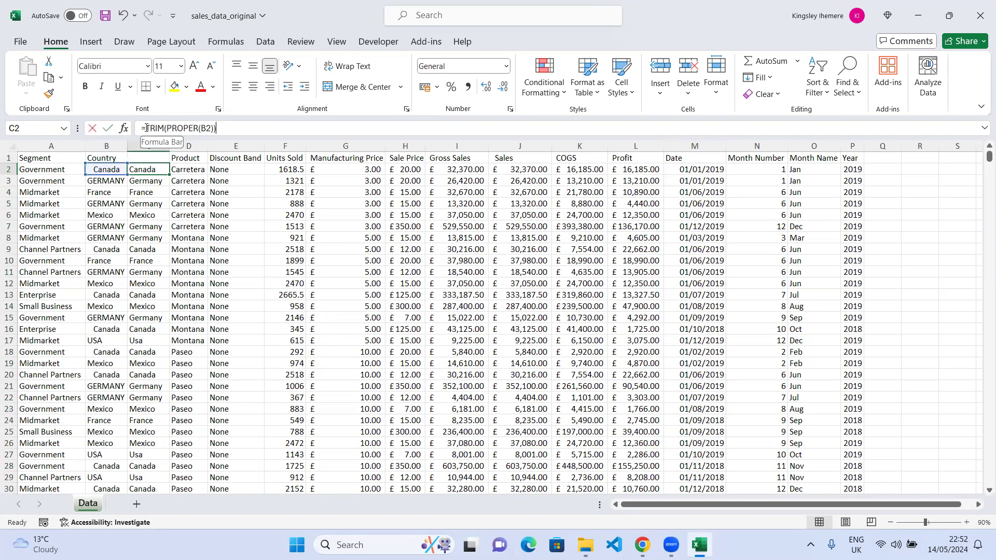
scroll(140, 374, down, 3)
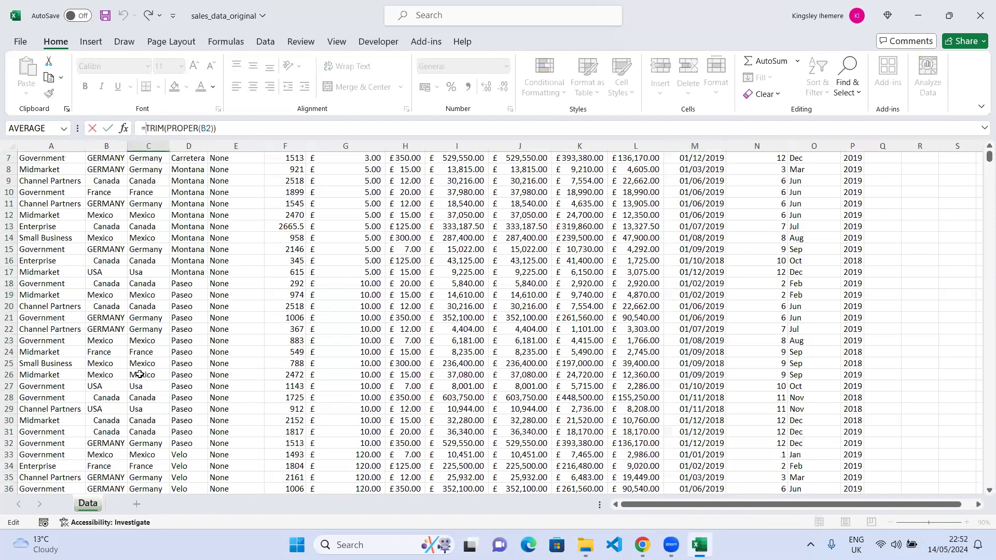
scroll(140, 374, up, 3)
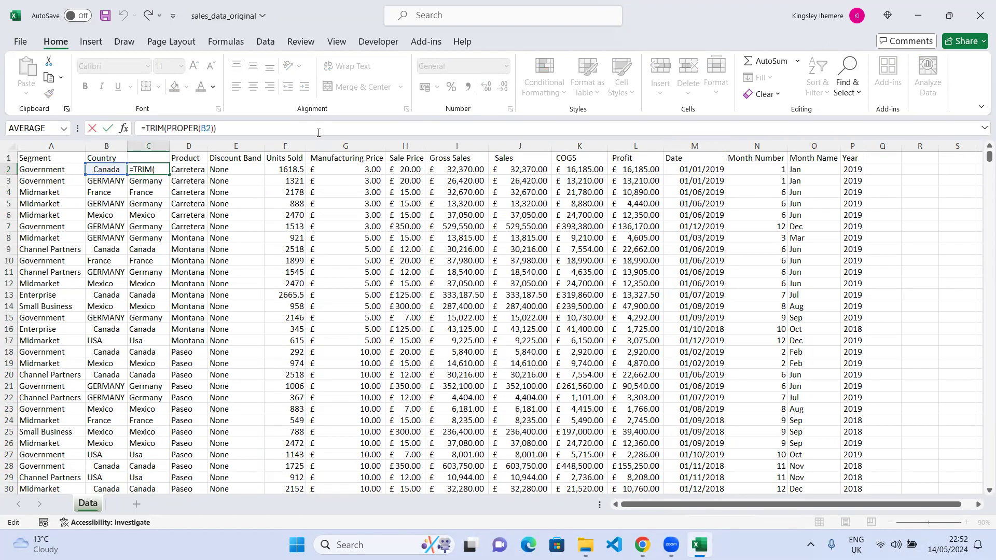
text(cl)
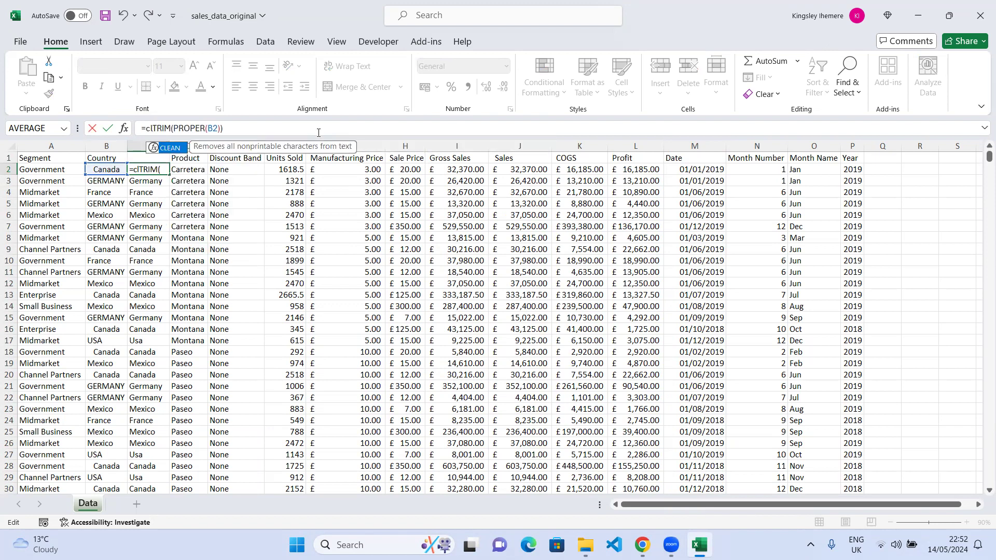
key(Tab)
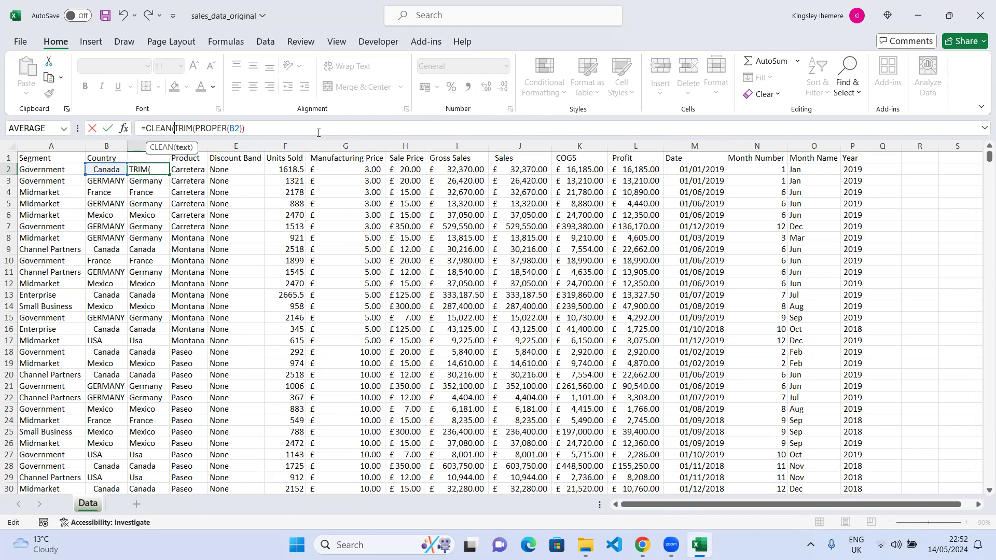
click(332, 127)
text())
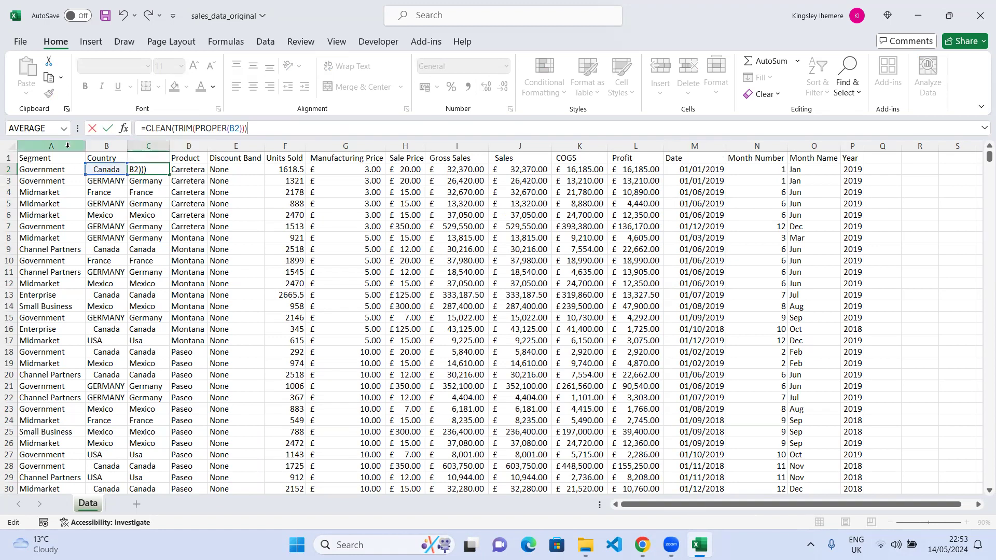
click(107, 129)
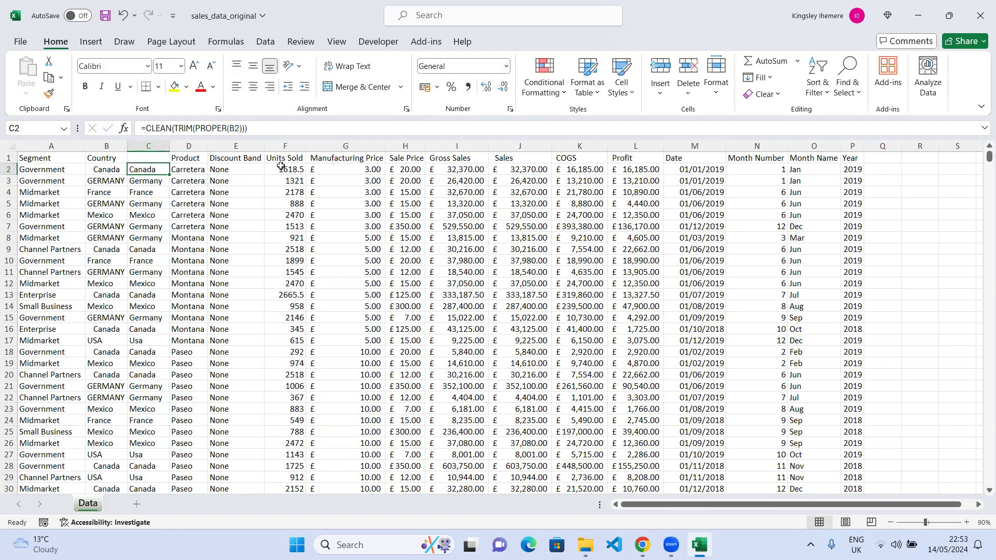
double_click(168, 176)
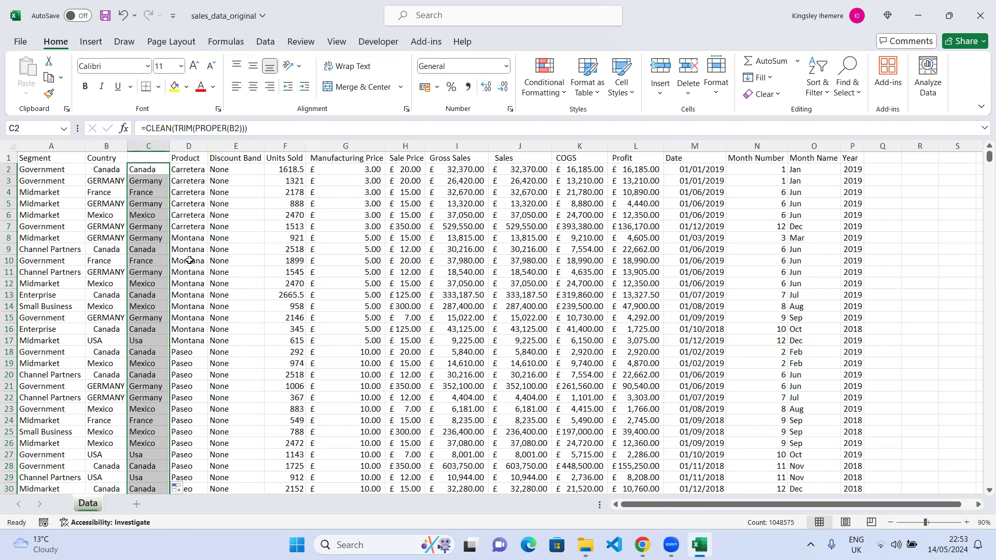
Label the header of column C as Country.
click(149, 157)
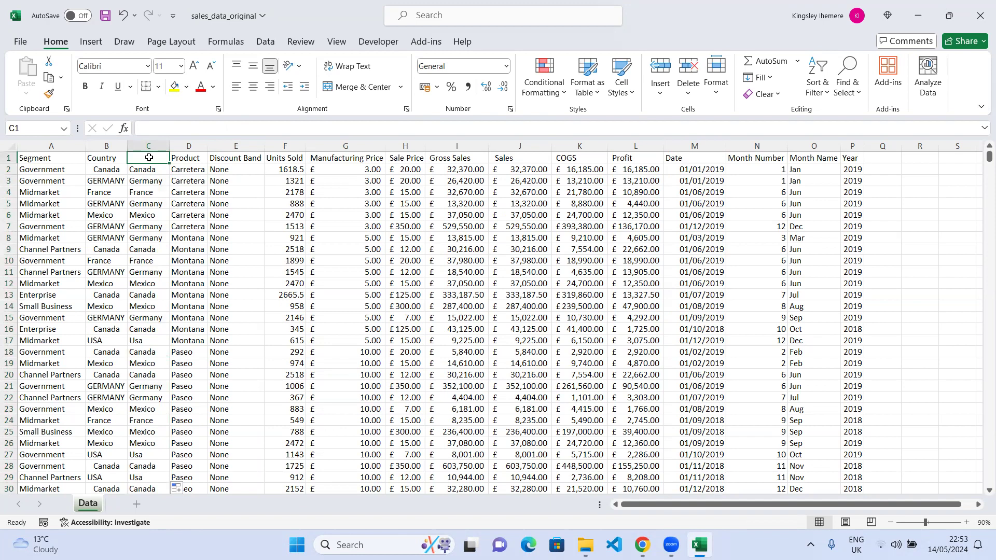
text(Co)
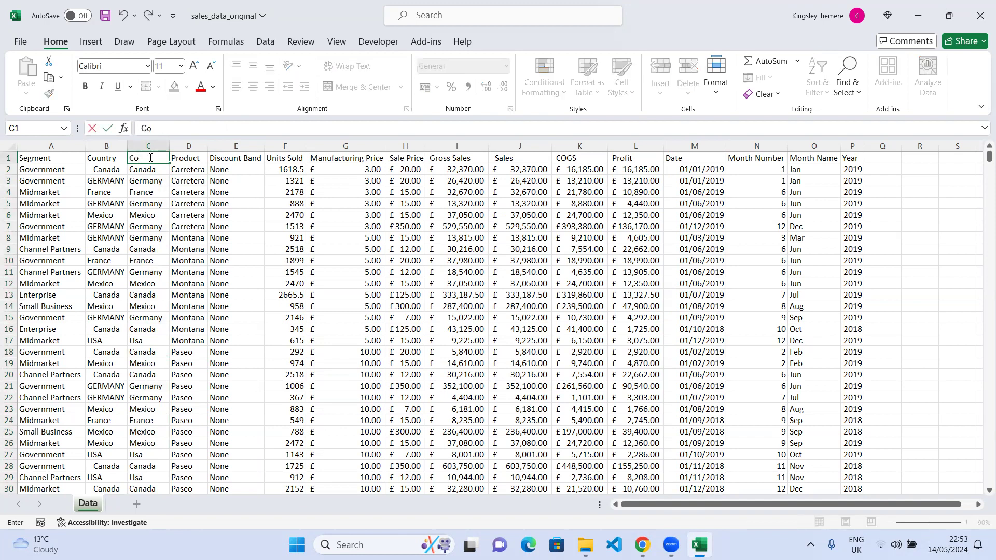
text(untry)
click(144, 178)
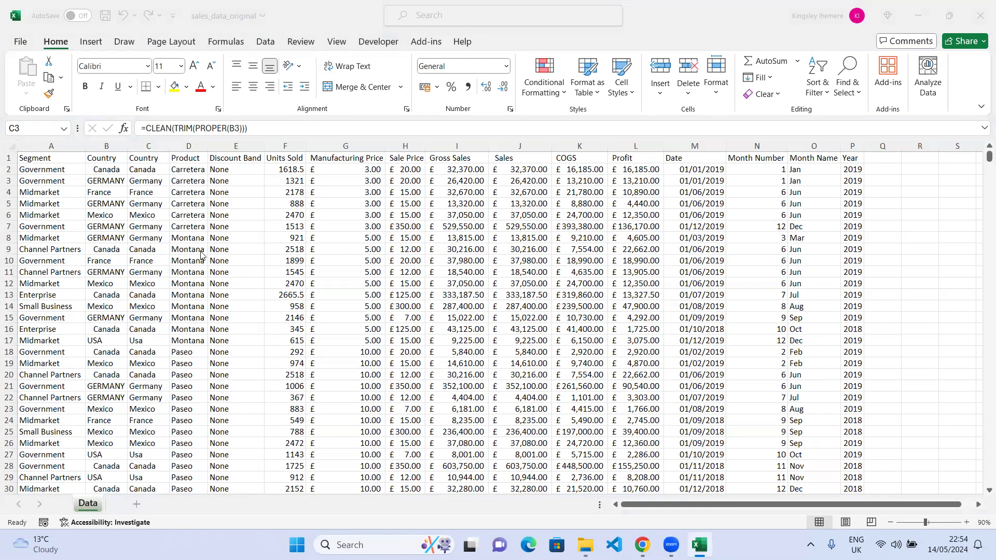
Inspect the cleaned Country formulas in several column C cells against their source entries.
click(144, 340)
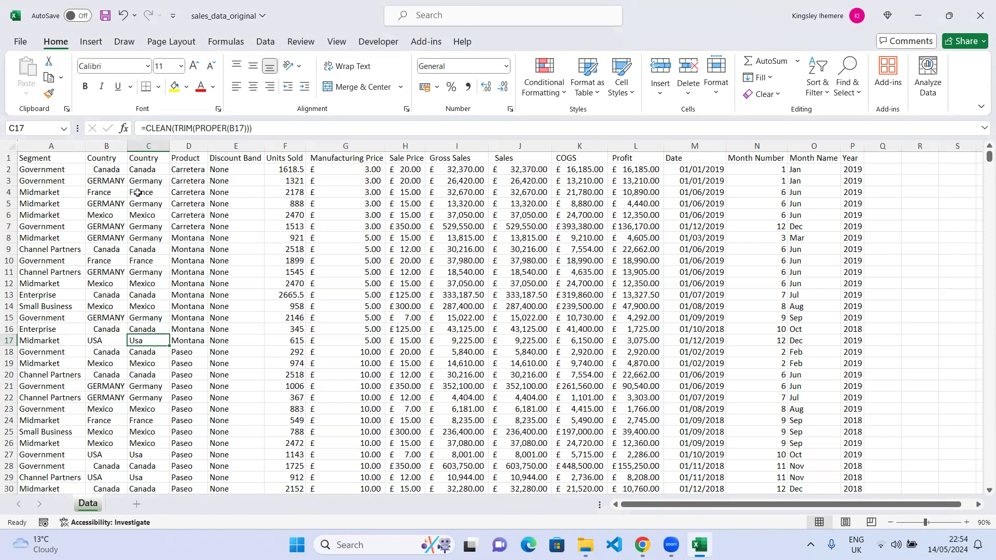
click(146, 145)
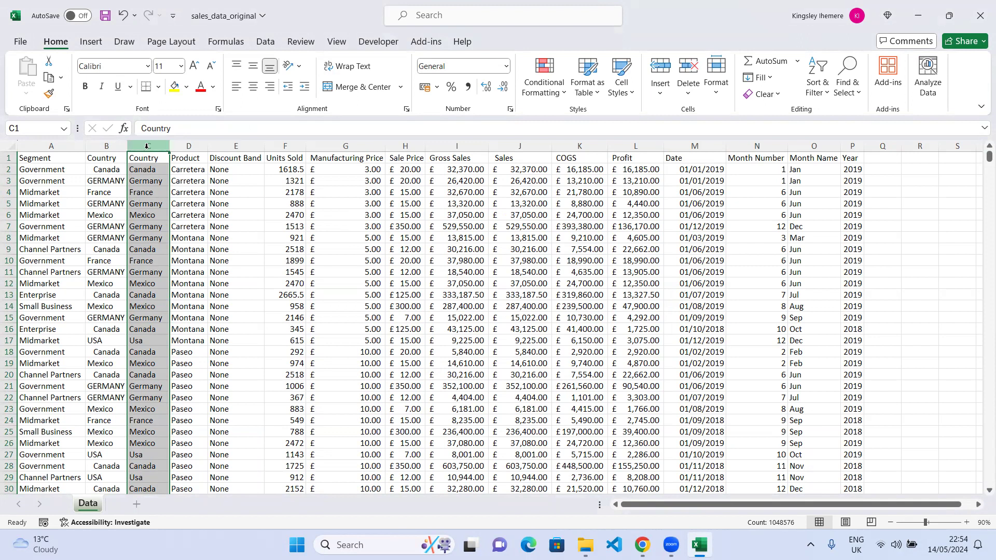
click(150, 224)
click(146, 182)
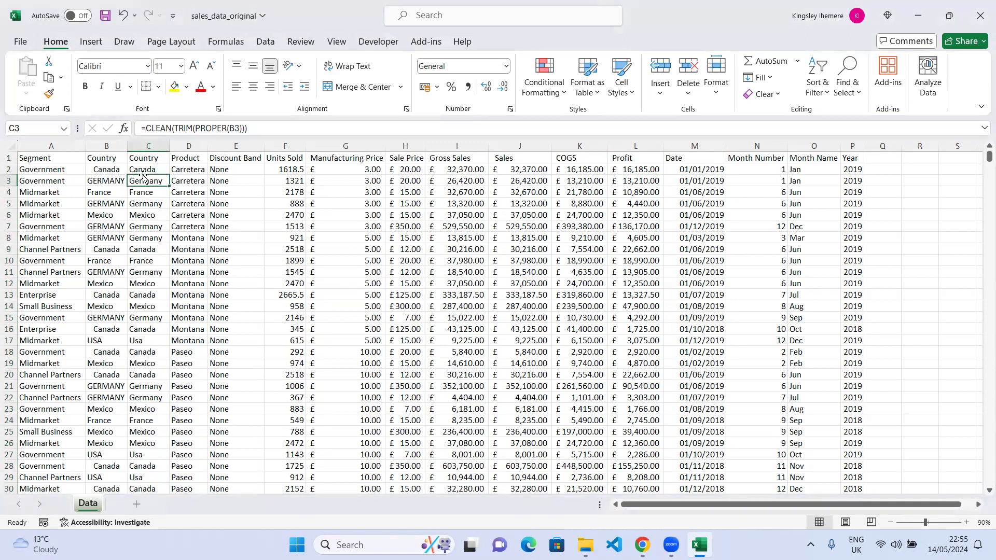
click(143, 167)
click(151, 257)
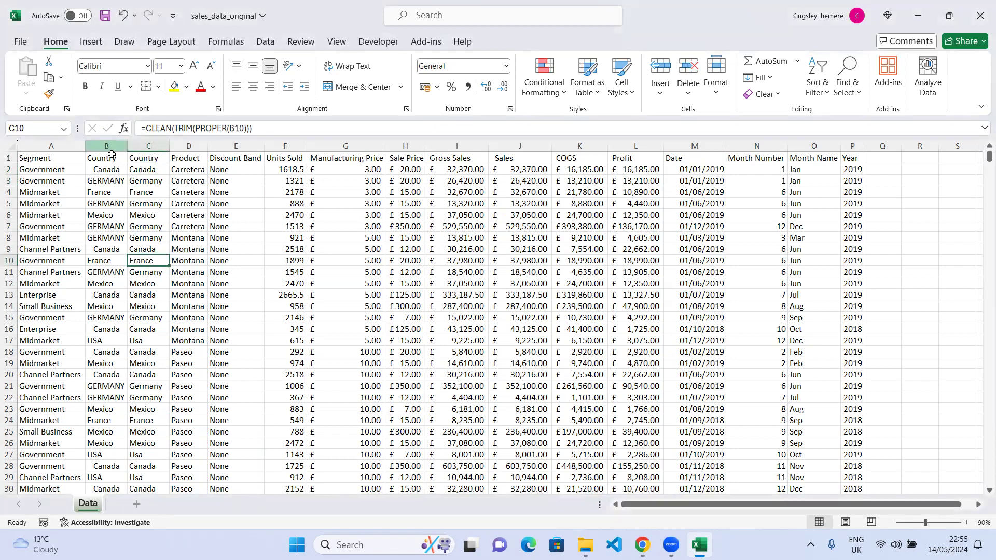
click(148, 146)
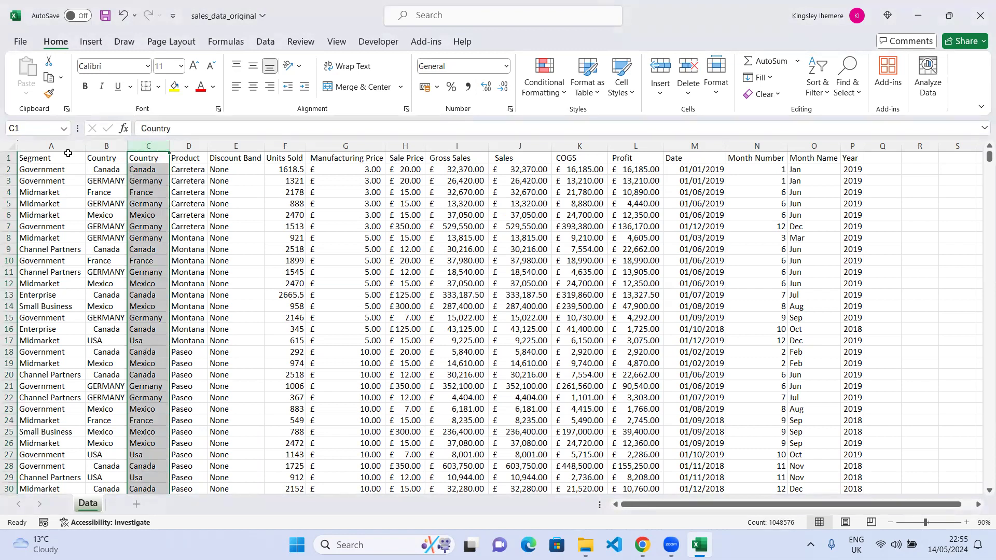
Try deleting the original Country column B.
click(99, 147)
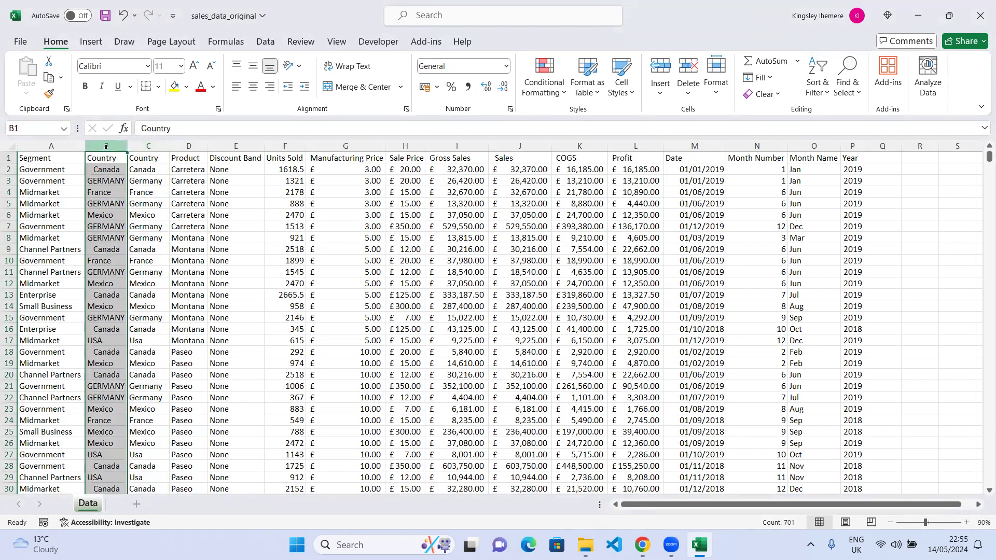
right_click(105, 147)
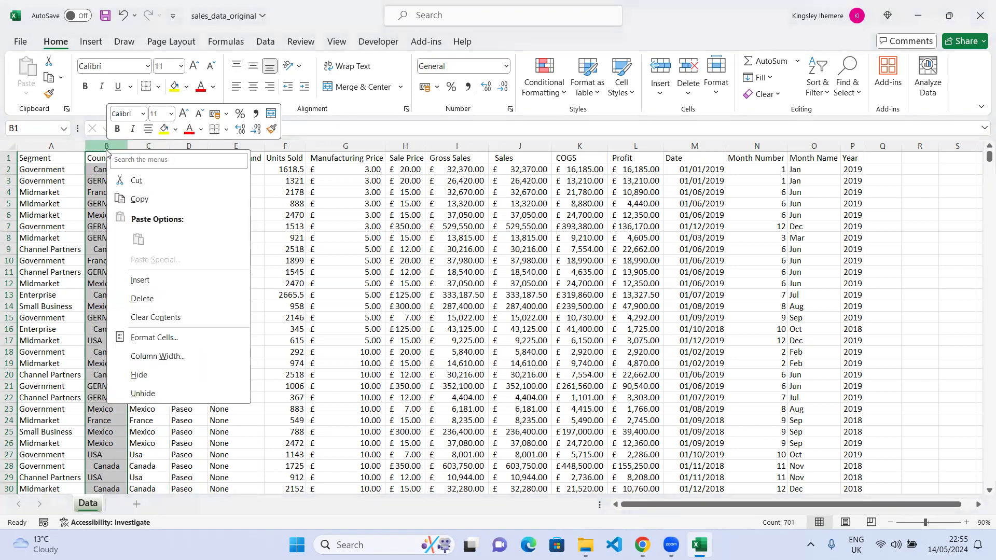
click(138, 299)
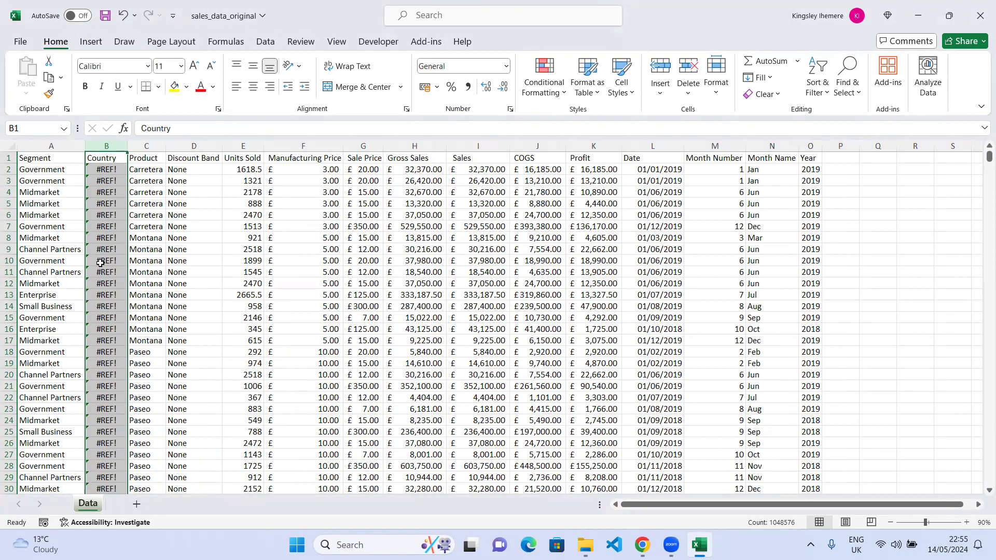
click(110, 174)
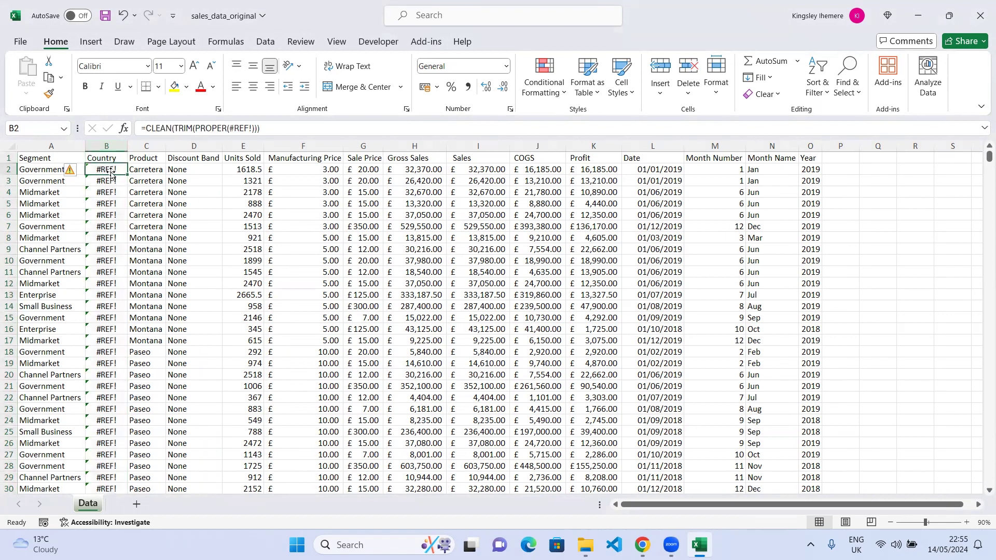
click(113, 181)
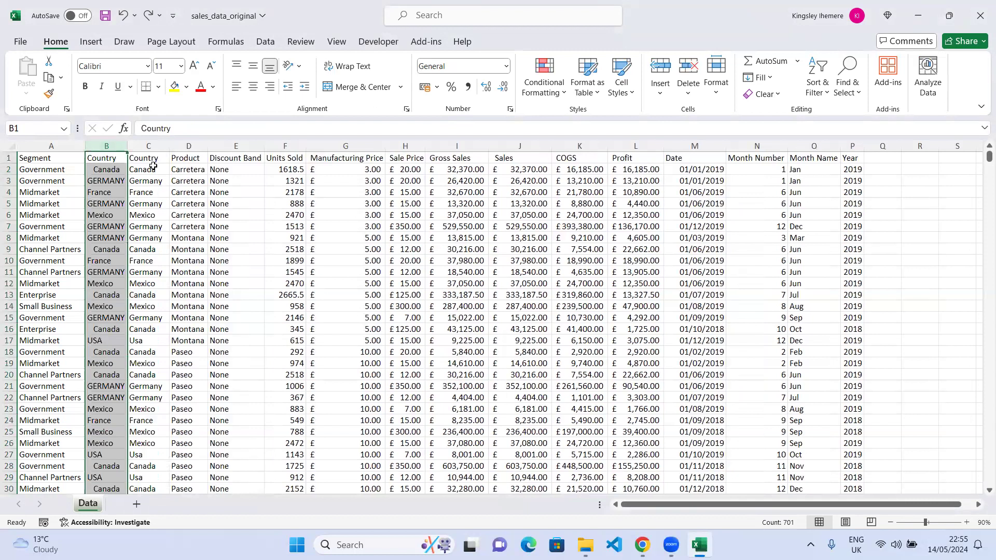
Copy column C and paste it back onto itself as values only.
click(146, 148)
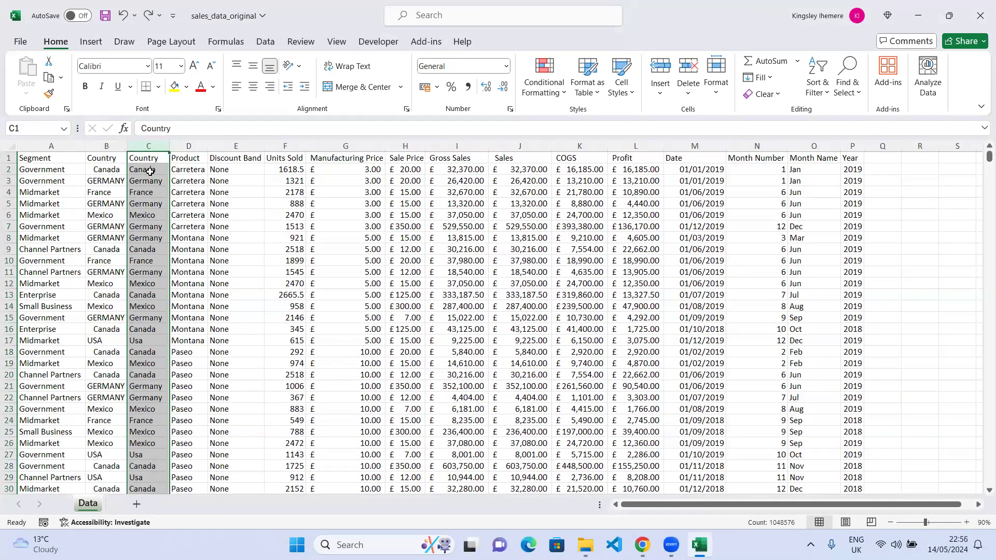
right_click(150, 172)
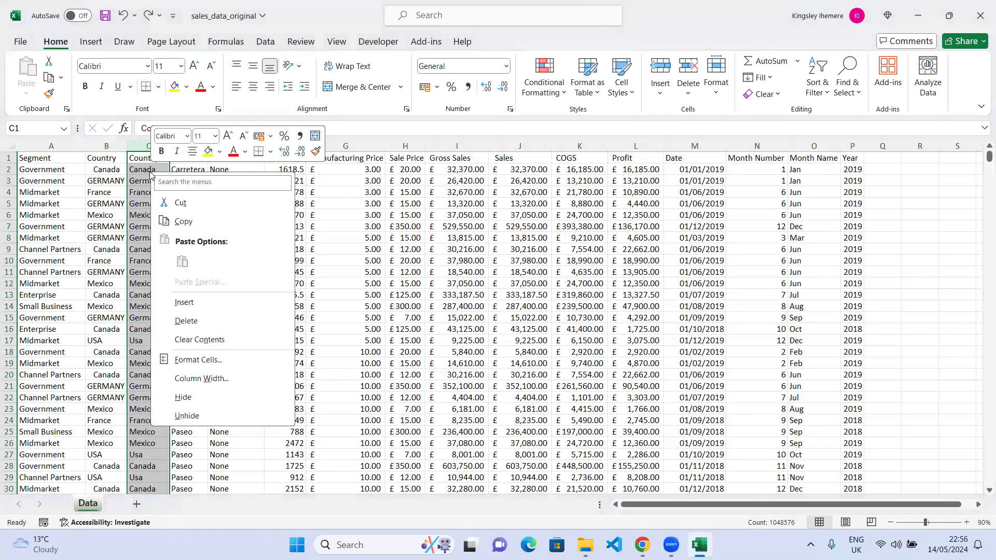
click(181, 221)
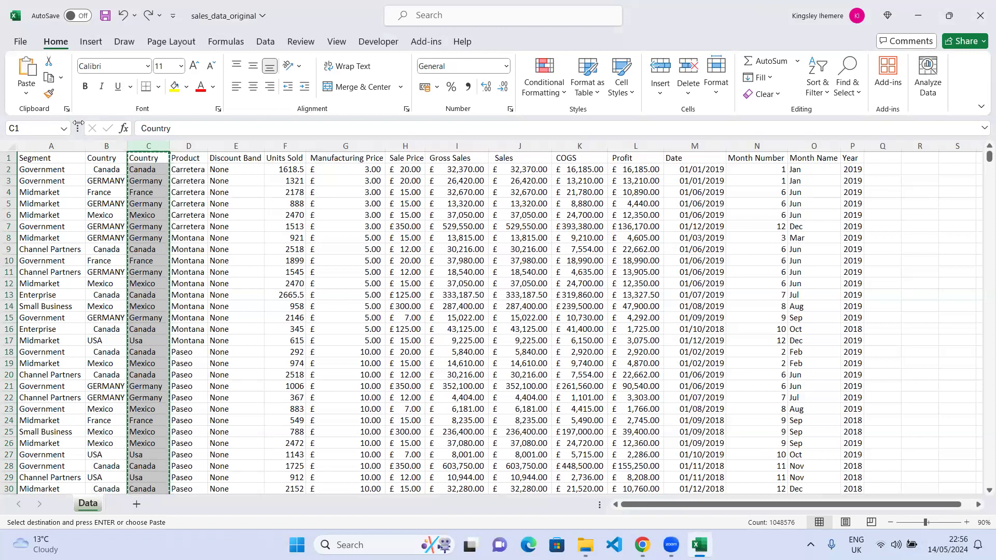
click(28, 94)
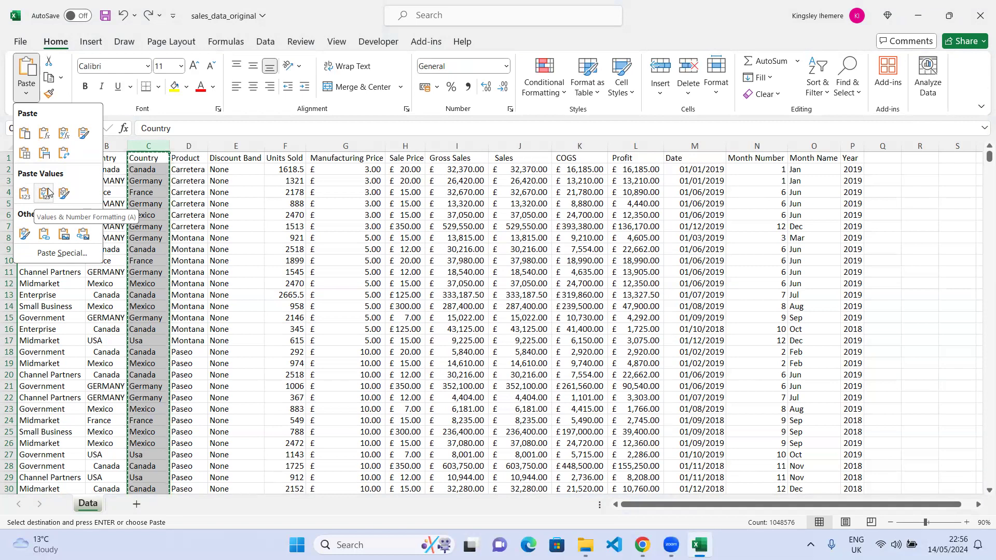
click(22, 196)
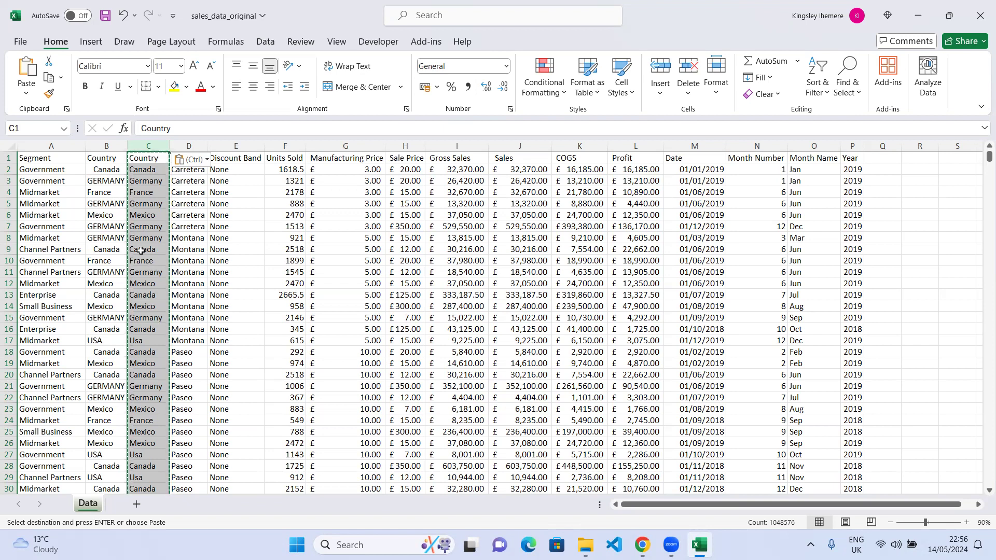
Check cells throughout column C to verify they hold plain country values instead of formulas.
click(145, 200)
click(146, 216)
click(148, 283)
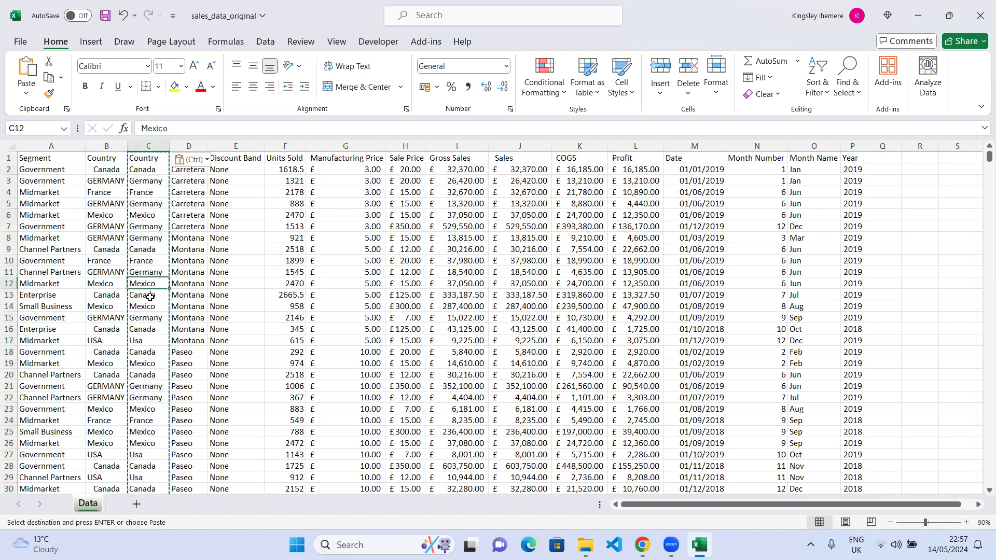
click(144, 329)
click(141, 226)
click(141, 192)
click(144, 181)
click(155, 314)
click(148, 363)
click(147, 421)
click(151, 477)
click(147, 432)
click(153, 351)
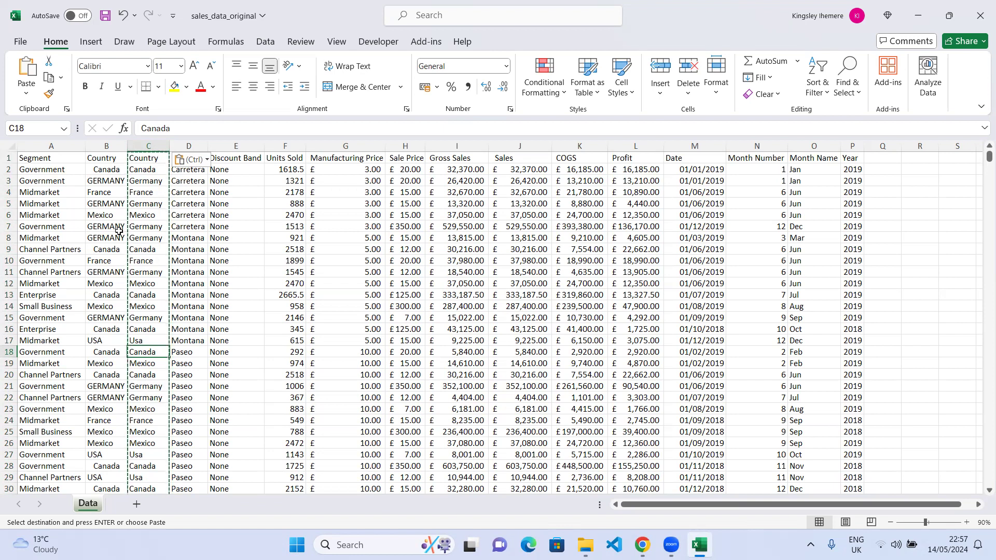
Delete the original Country column B.
click(106, 148)
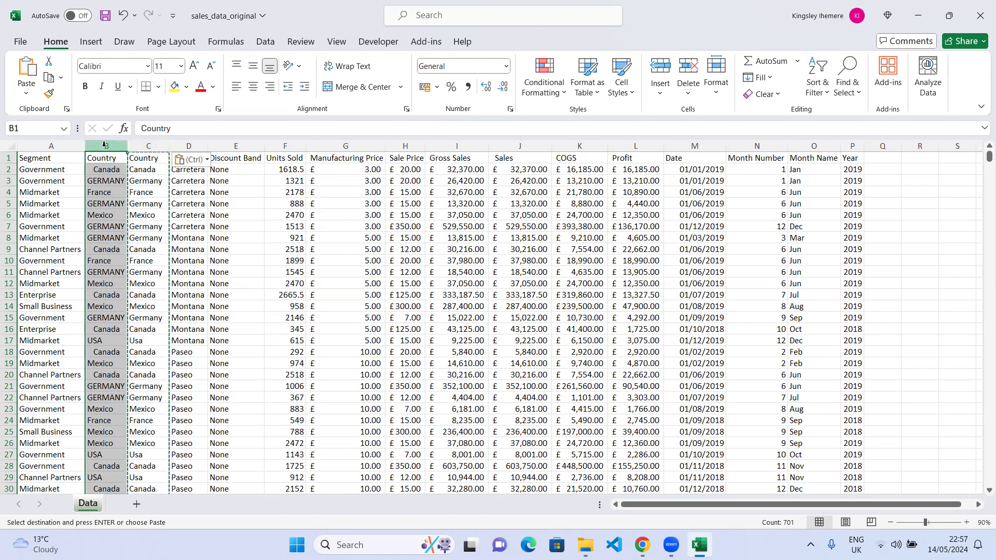
right_click(105, 144)
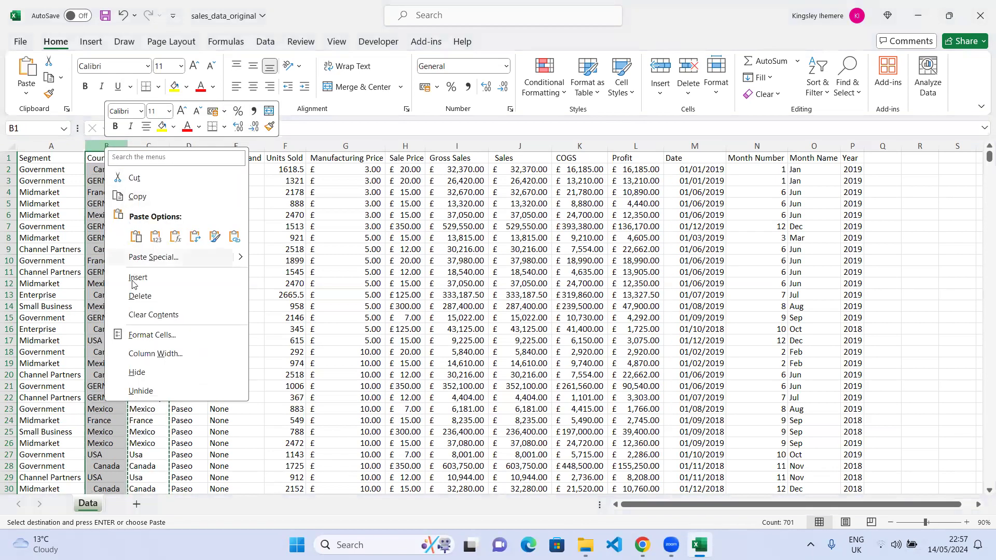
click(136, 296)
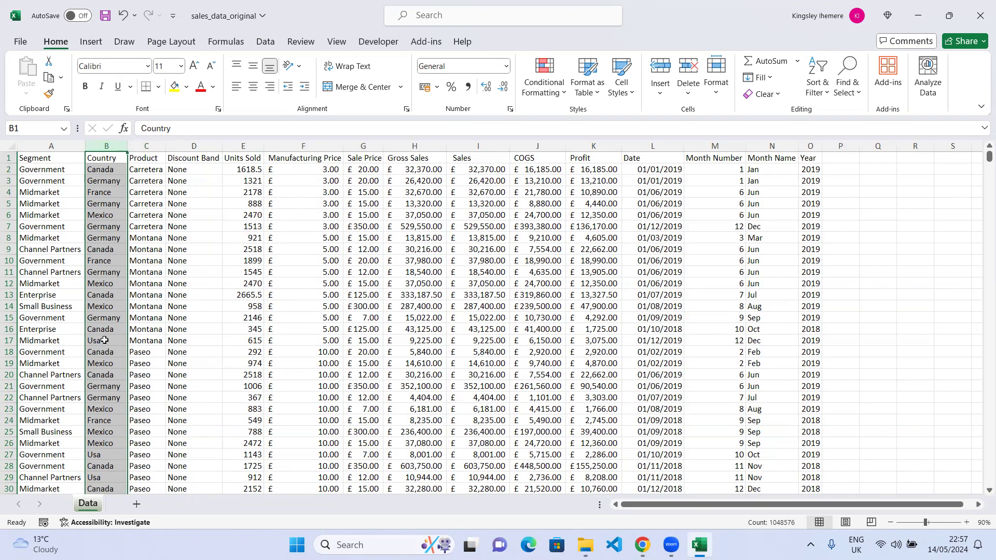
Replace every occurrence of "Usa" with "USA" throughout the sheet using Find and Replace.
key(ctrl+h)
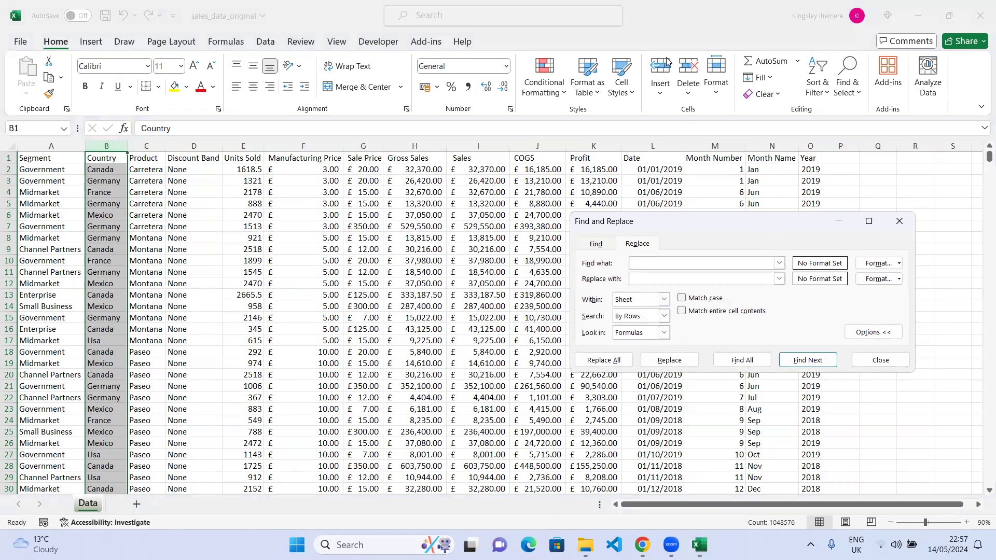
click(898, 222)
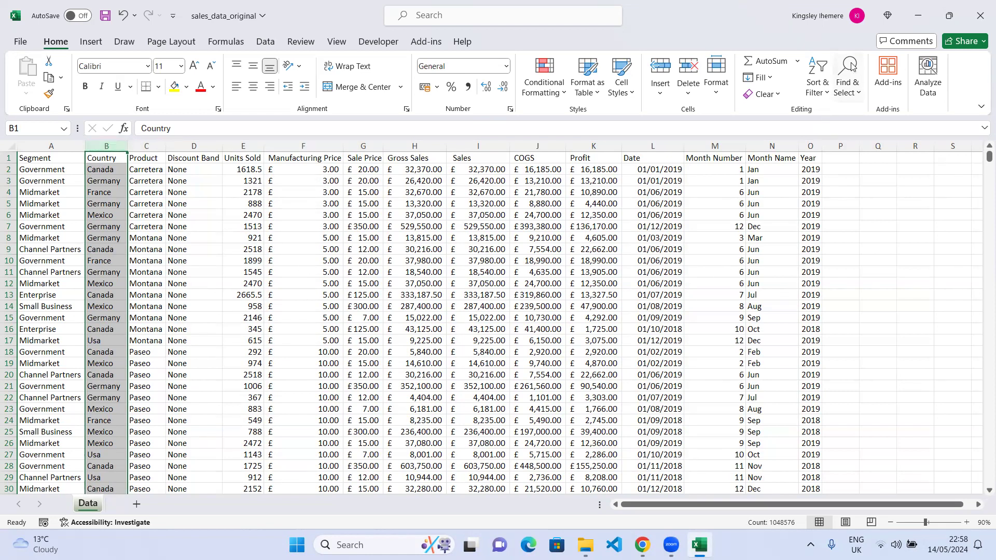
click(857, 89)
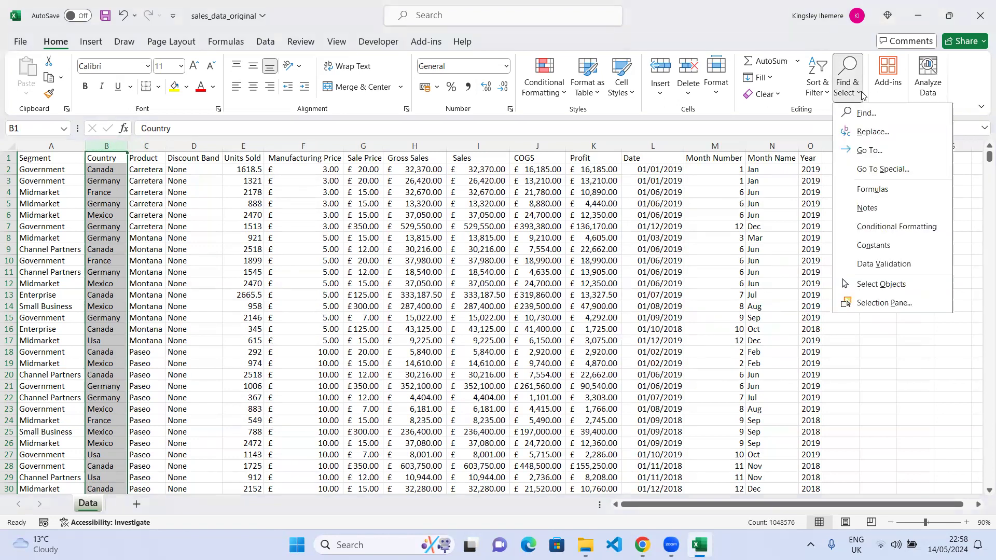
click(876, 133)
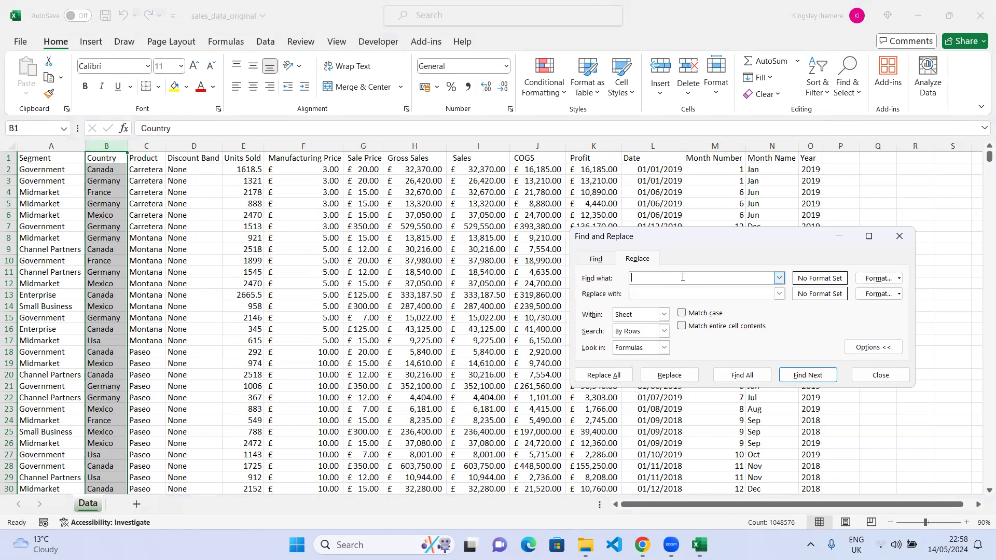
text(Usa)
key(Tab)
text(USA)
click(587, 380)
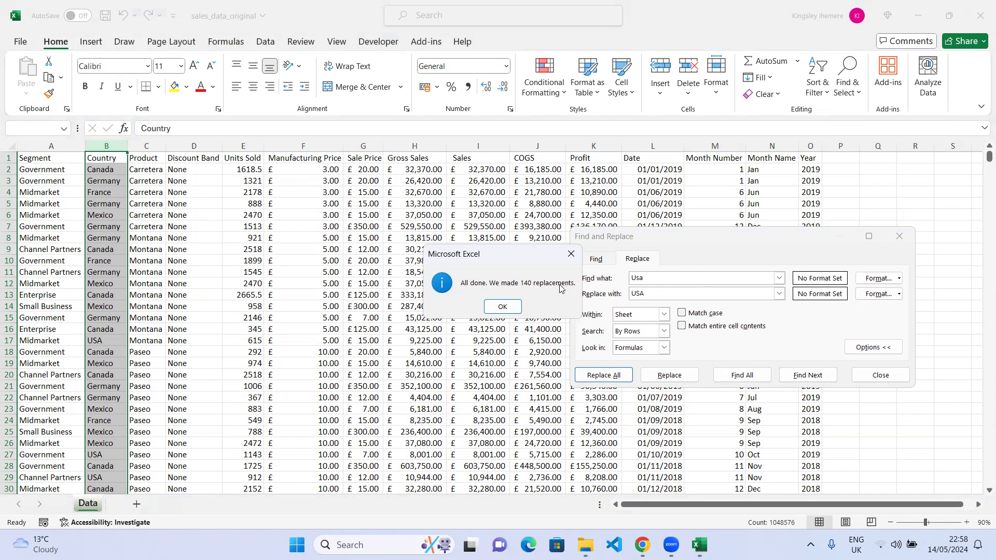
click(502, 306)
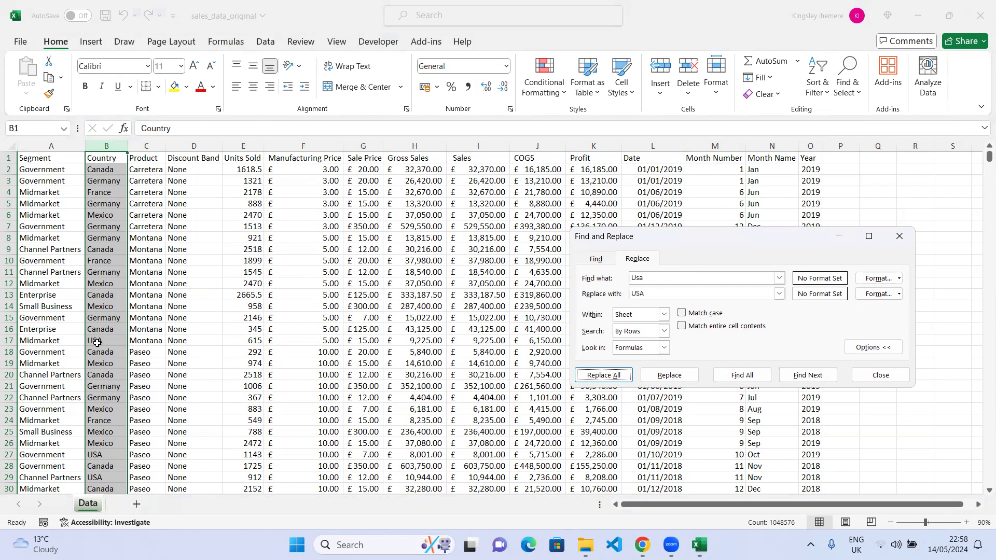
click(177, 374)
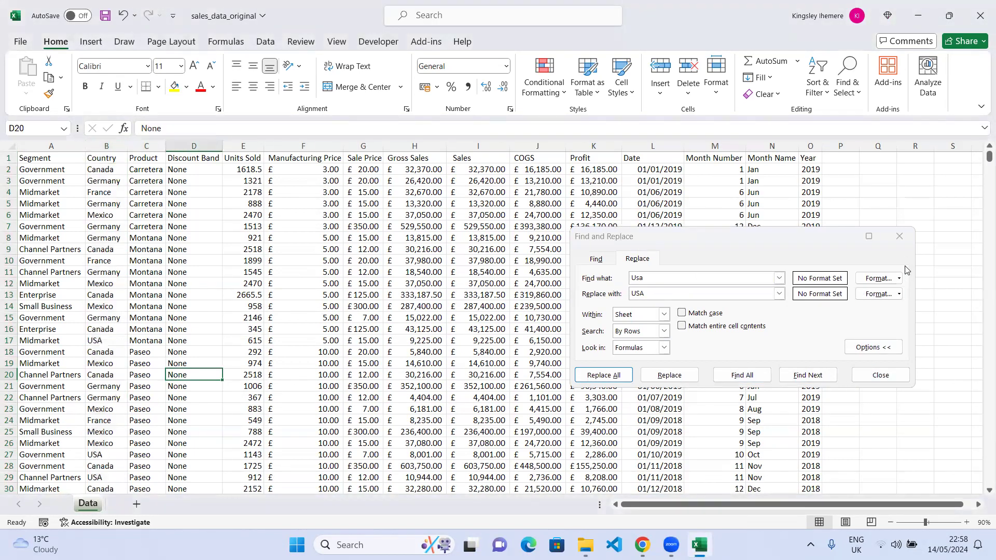
click(899, 237)
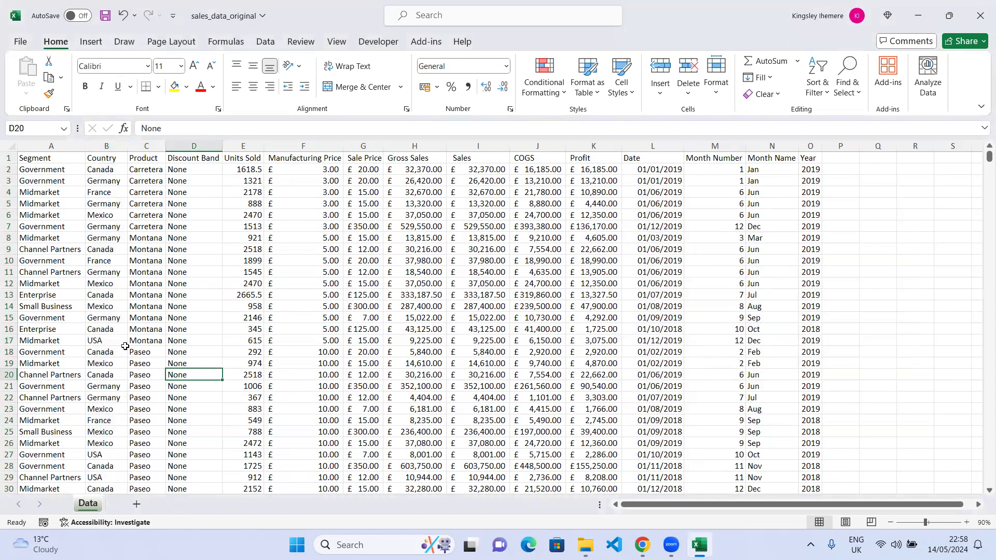
Inspect Country cells and scroll through the sheet to review the country names.
click(106, 341)
click(111, 284)
click(106, 227)
click(100, 360)
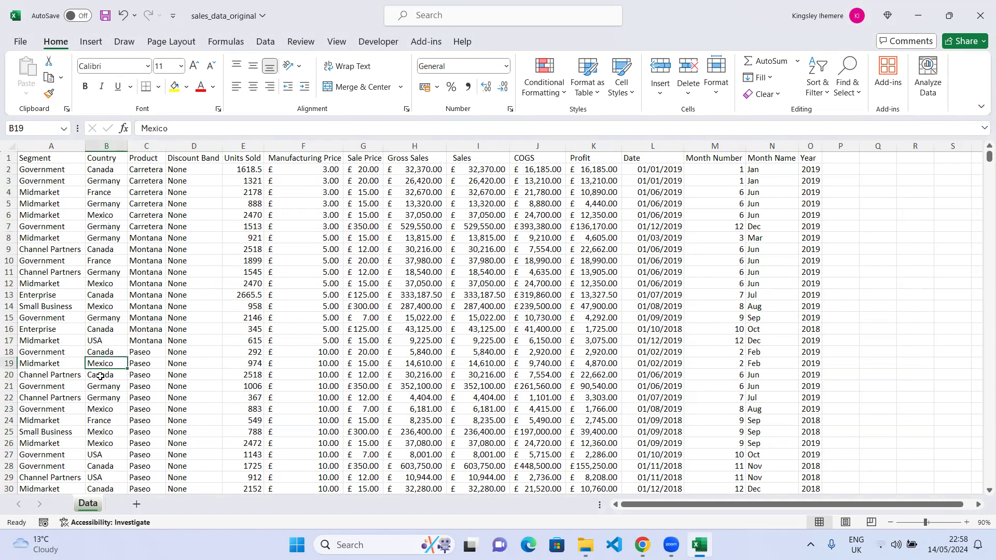
click(102, 432)
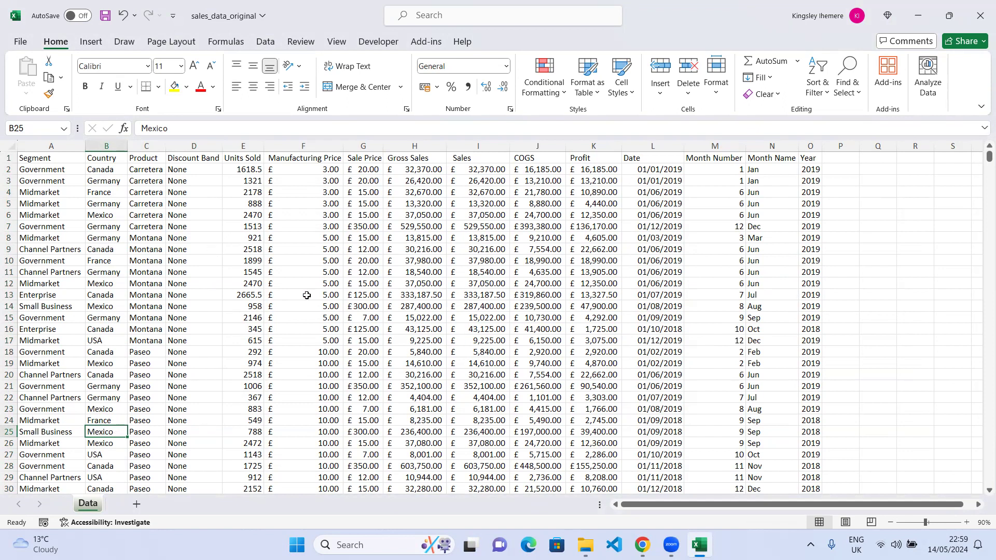
scroll(226, 304, down, 12)
scroll(227, 304, down, 20)
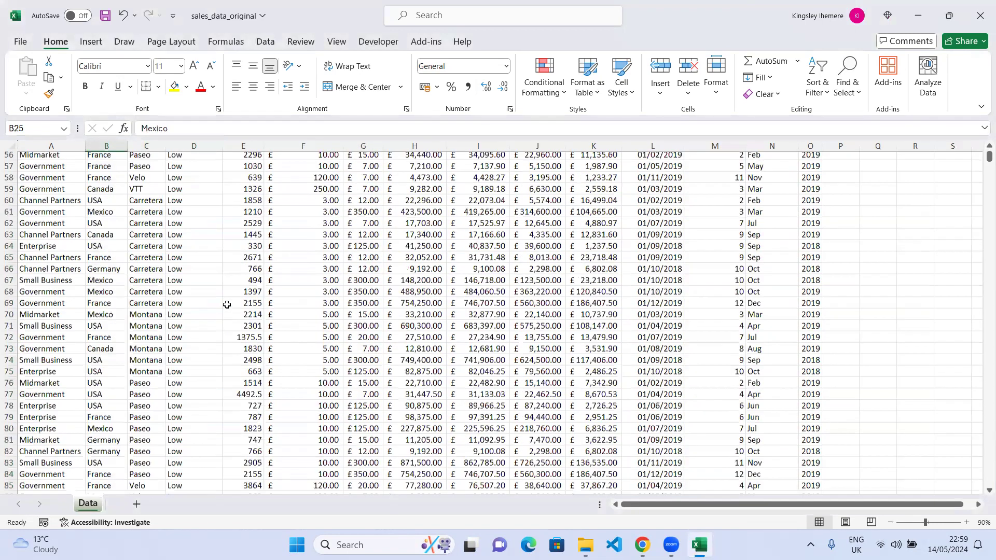
scroll(227, 305, up, 20)
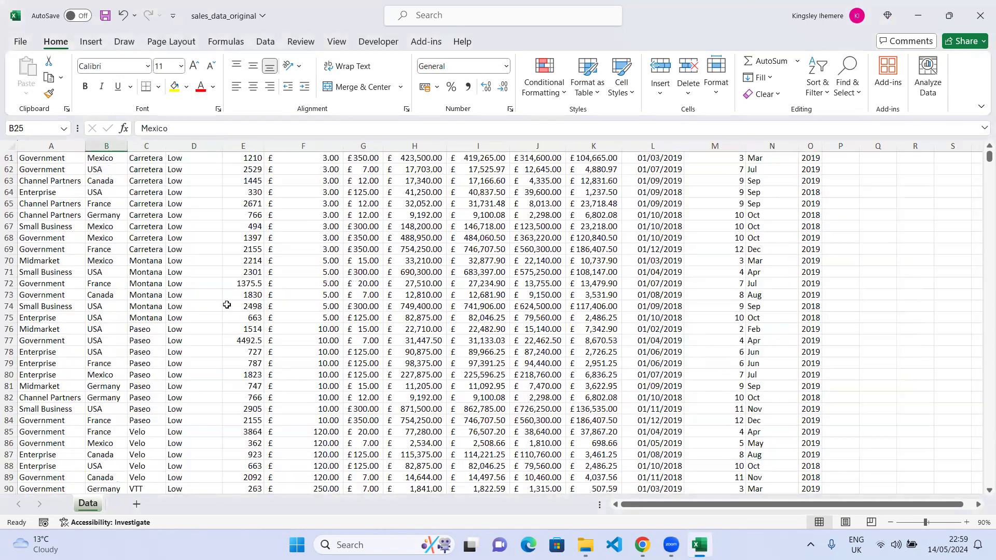
scroll(227, 304, up, 5)
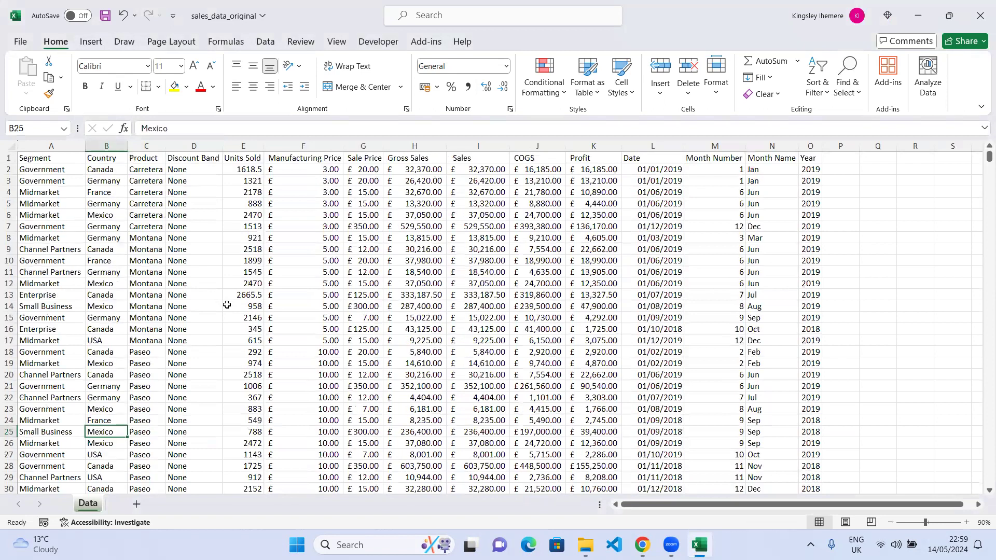
scroll(227, 304, down, 13)
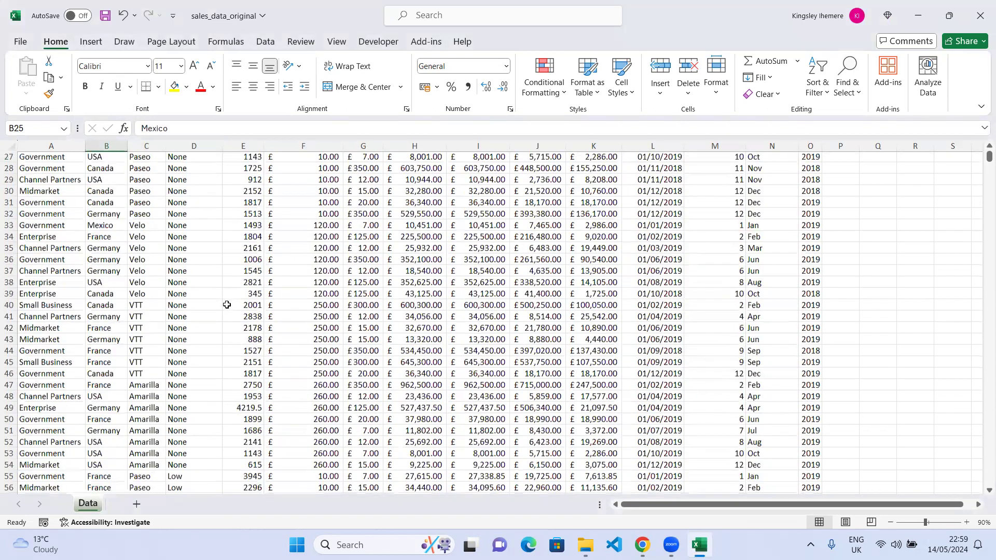
scroll(226, 304, up, 5)
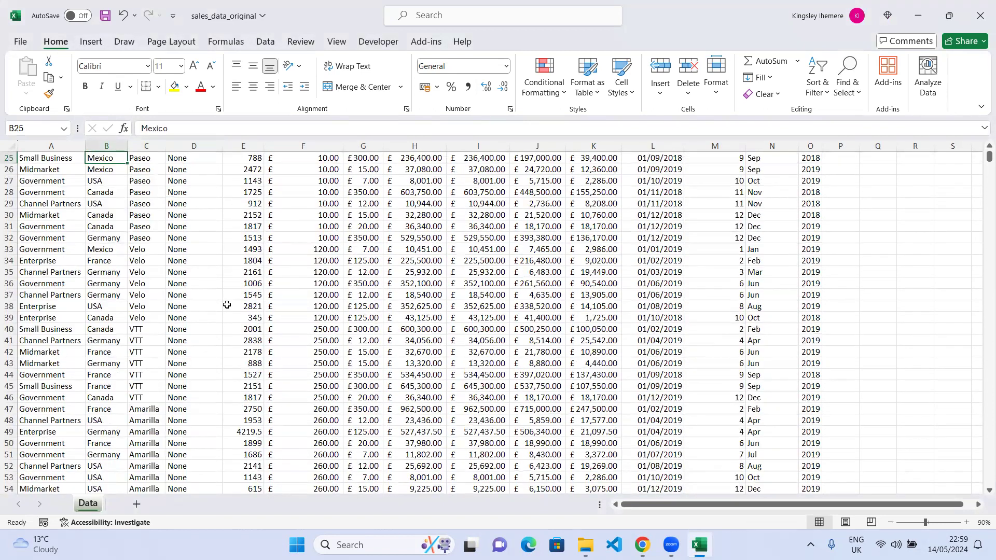
scroll(227, 305, up, 8)
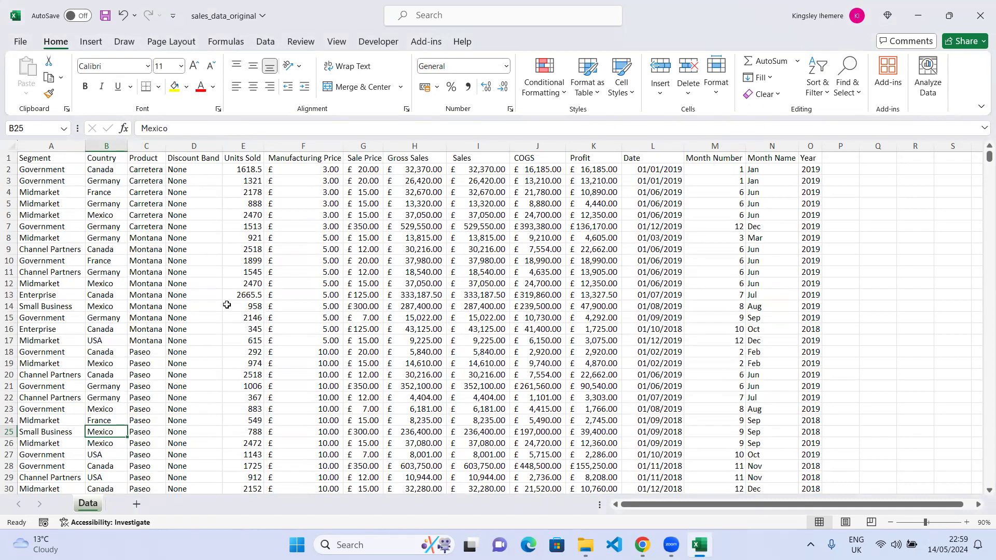
Run a spell check on the whole data range, ignoring all instances of "Paseo".
click(37, 158)
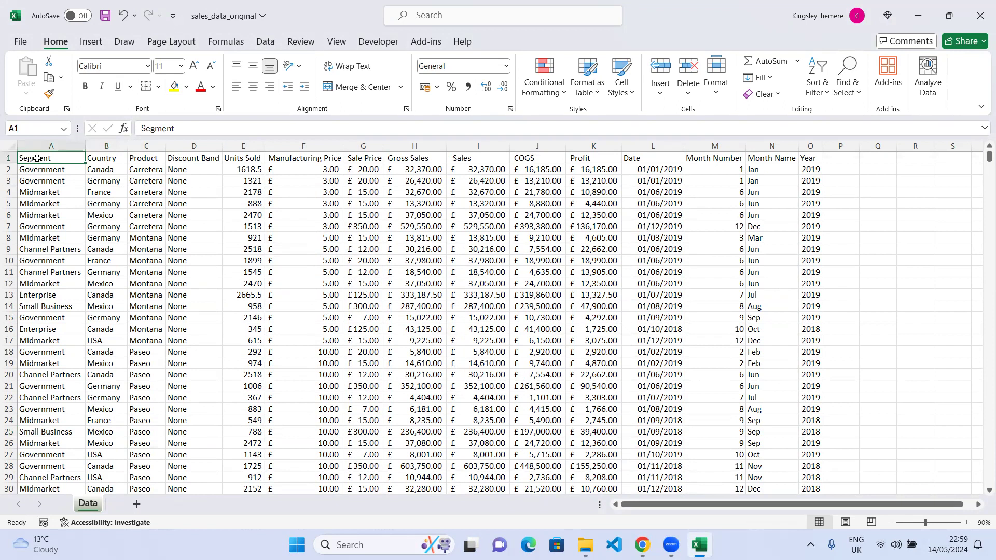
key(ctrl+a)
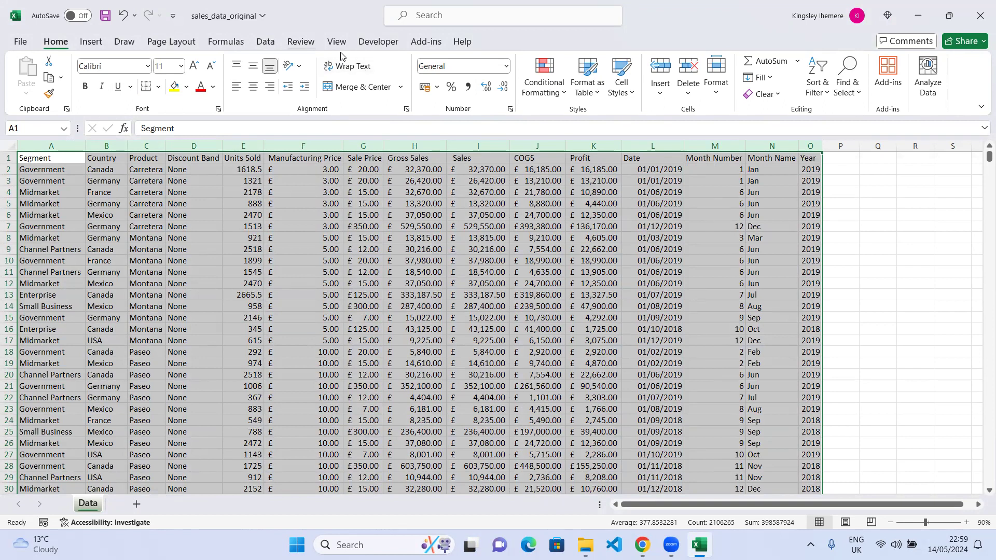
click(301, 42)
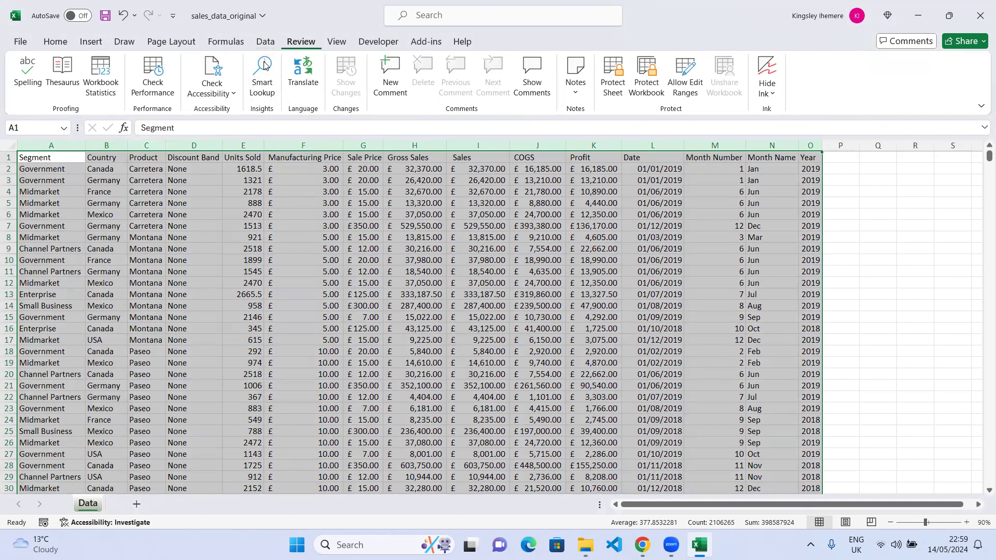
click(25, 76)
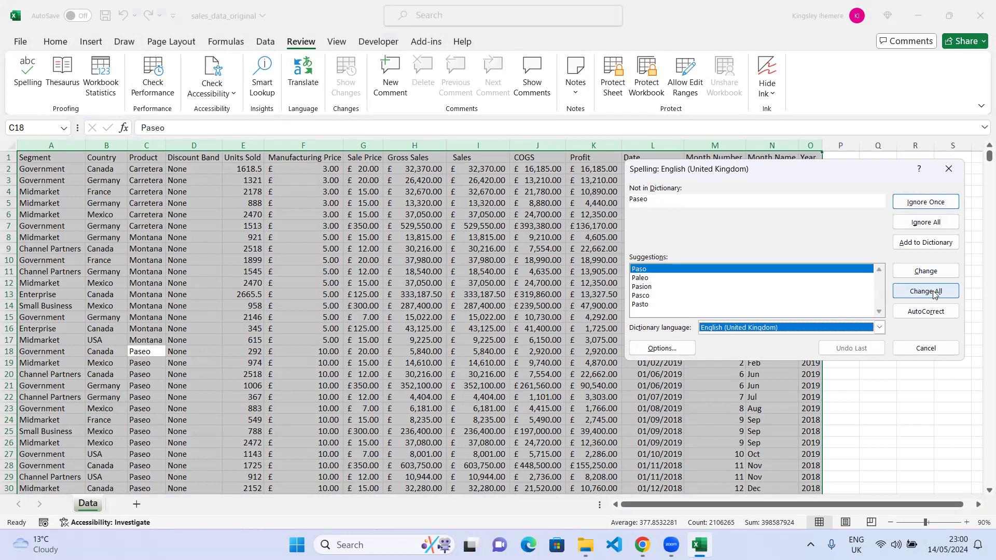
click(926, 223)
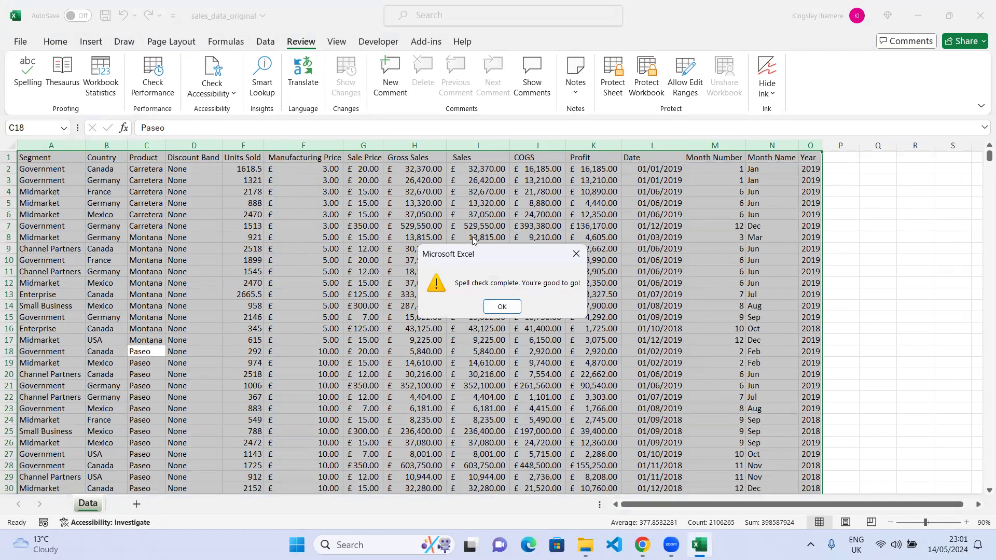
click(507, 308)
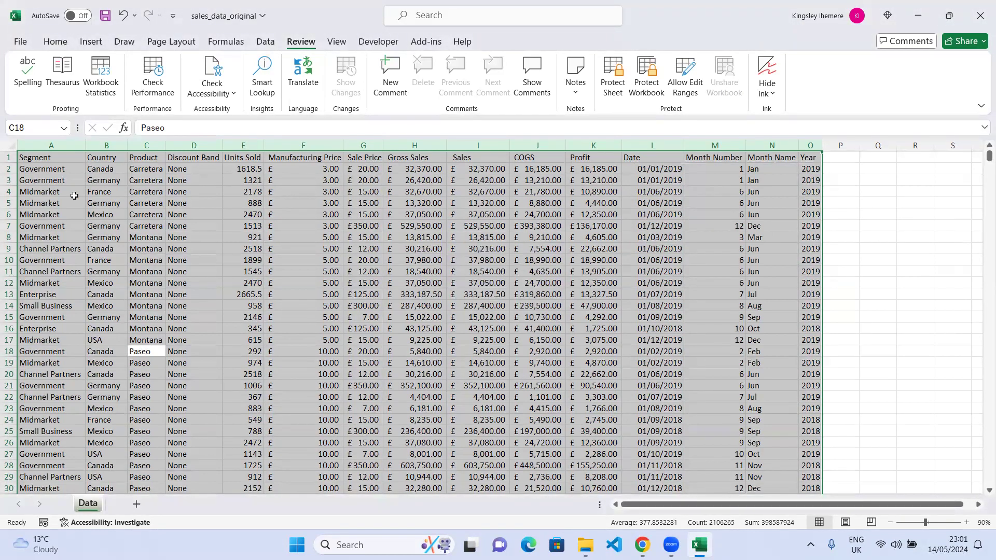
click(95, 228)
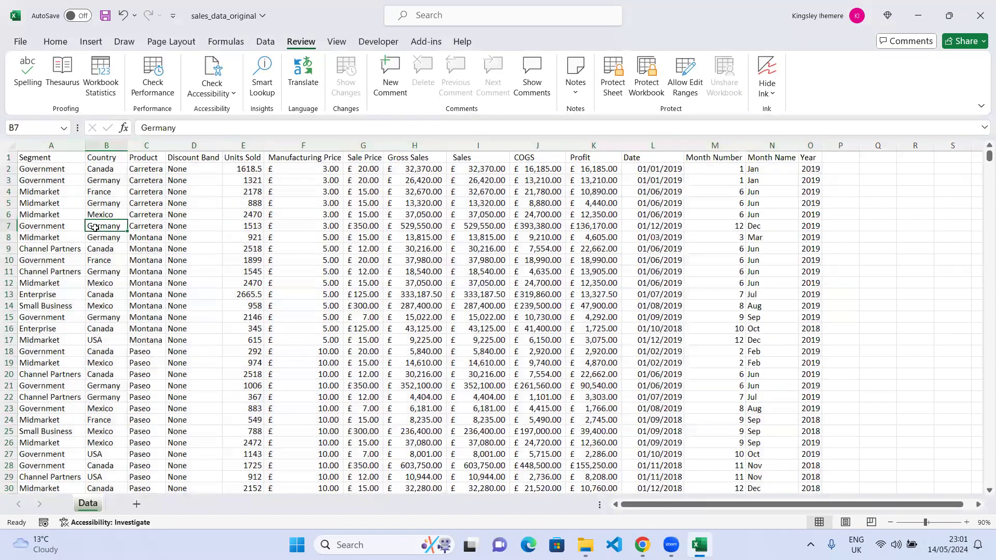
click(892, 45)
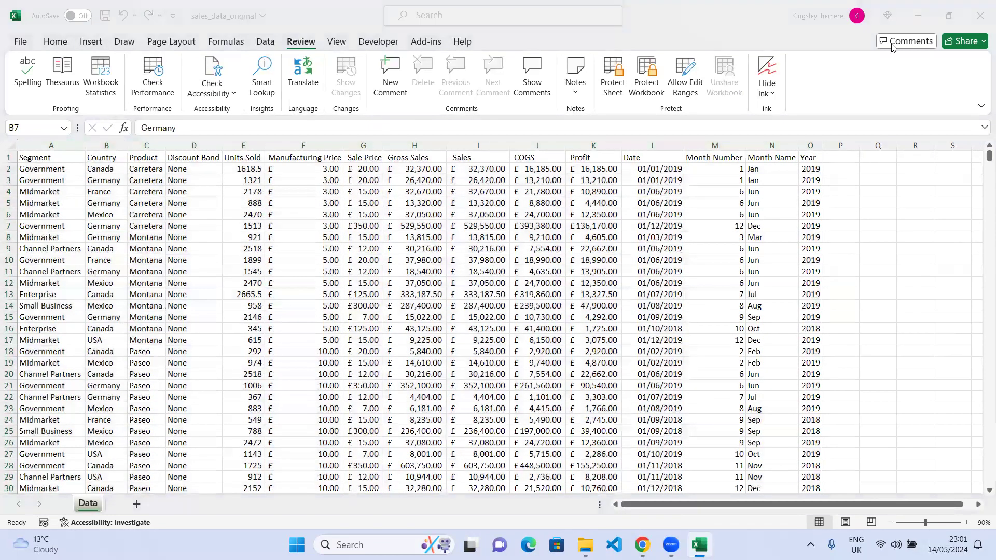